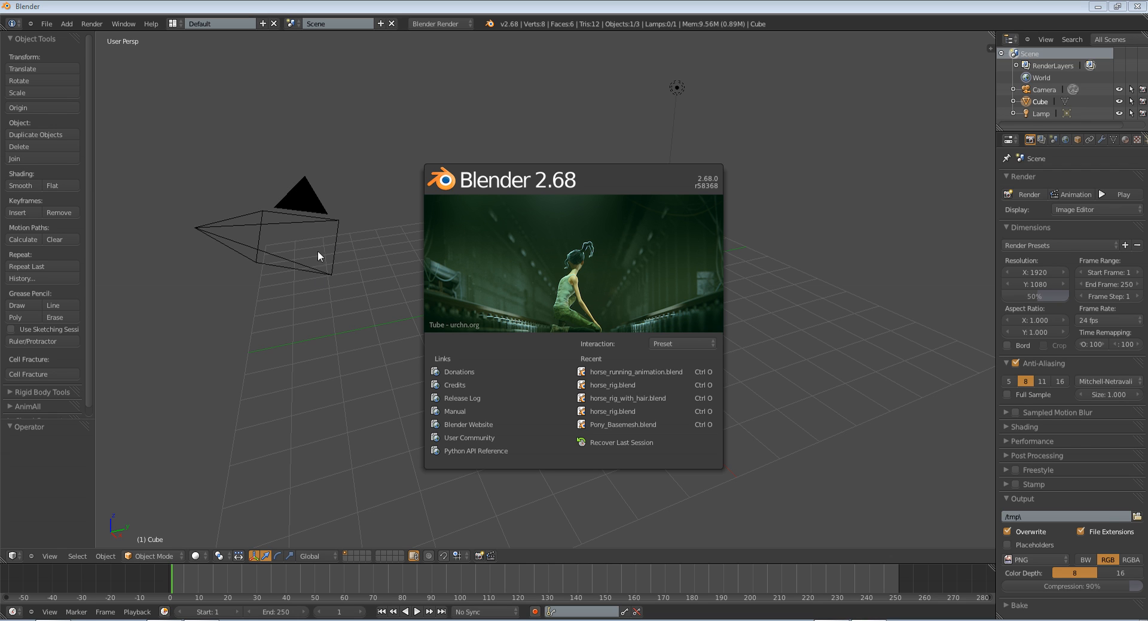
# Dismiss the splash screen, select the scene camera and nudge it by about 0.009, 0.035 and 0.009 along X, Y and Z.
pyautogui.click(253, 303)
pyautogui.moveTo(251, 338); pyautogui.dragTo(275, 350, button='middle')
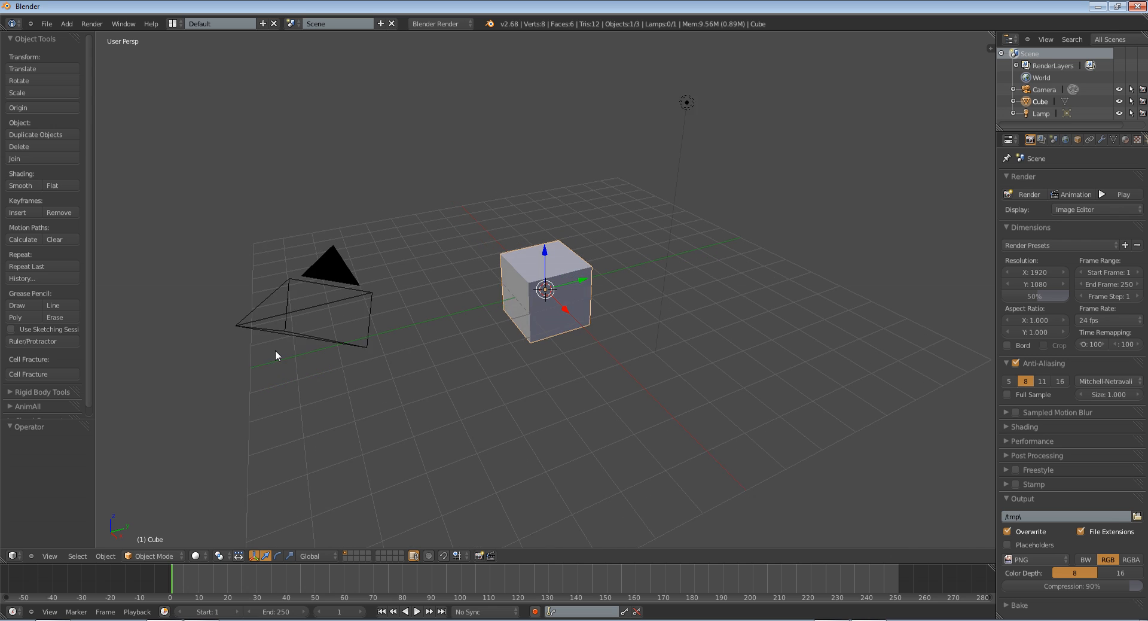
pyautogui.scroll(-1, 277, 350)
pyautogui.rightClick(362, 312)
pyautogui.scroll(1, 363, 312)
pyautogui.moveTo(532, 346)
pyautogui.mouseDown(button='middle')
pyautogui.moveTo(517, 338)
pyautogui.moveTo(556, 334)
pyautogui.moveTo(522, 335)
pyautogui.mouseUp(button='middle')
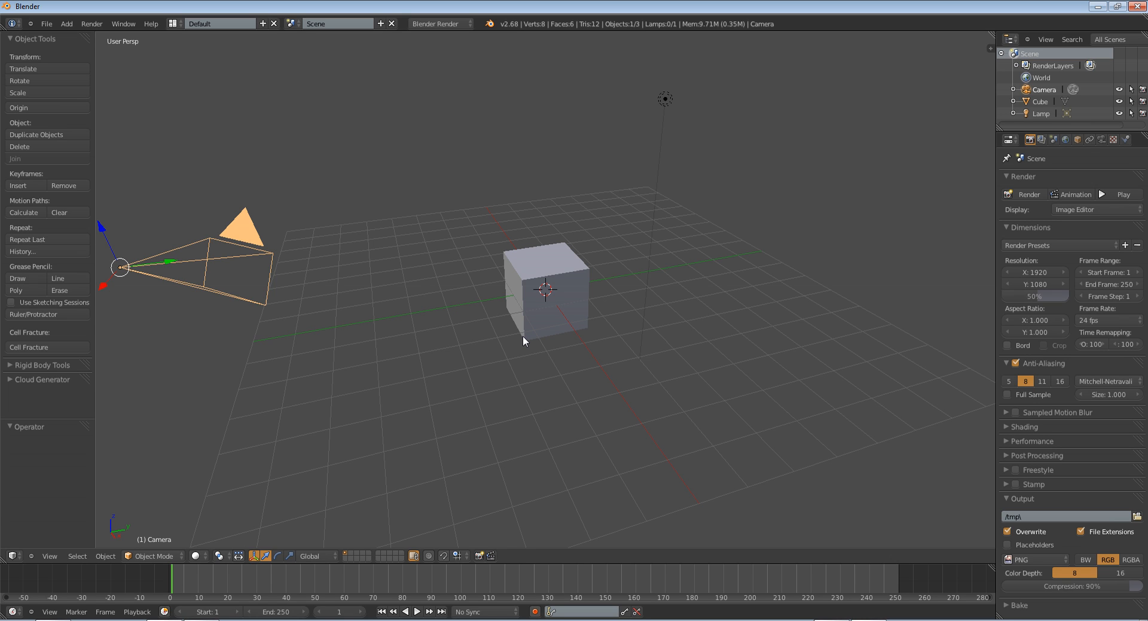
pyautogui.moveTo(522, 337)
pyautogui.mouseDown(button='middle')
pyautogui.moveTo(541, 337)
pyautogui.moveTo(530, 334)
pyautogui.mouseUp(button='middle')
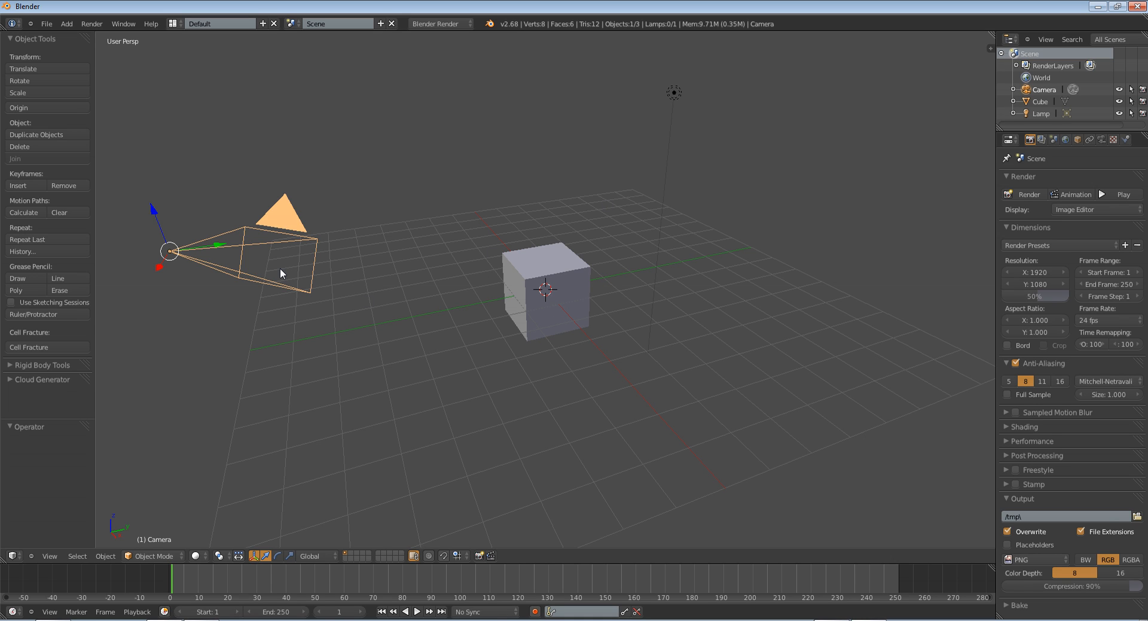
pyautogui.moveTo(169, 249); pyautogui.dragTo(173, 246)
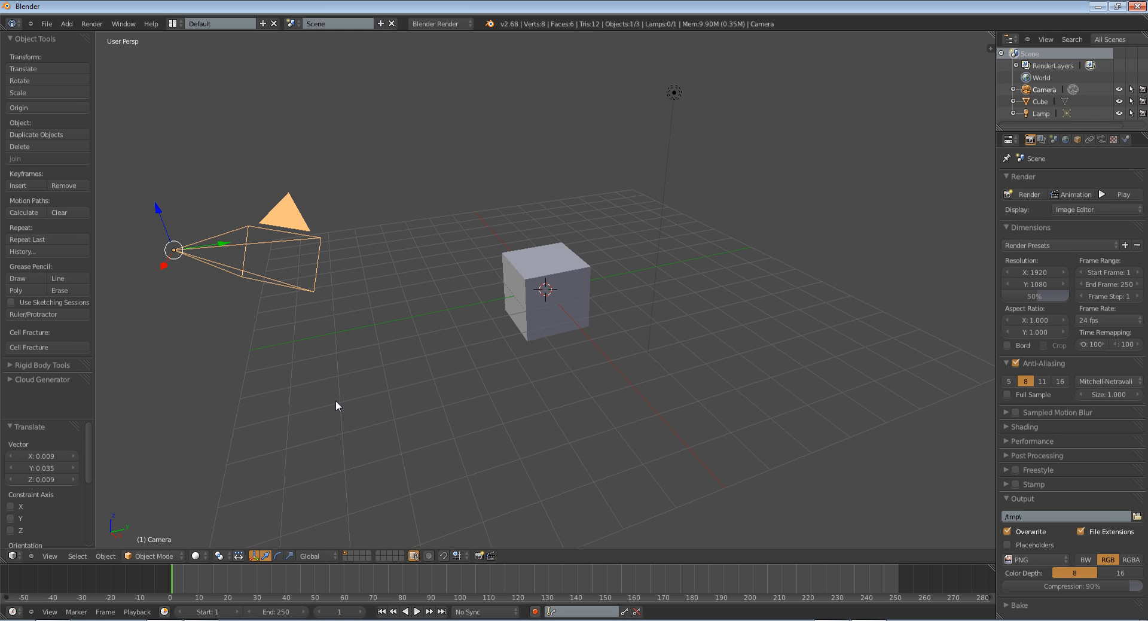
pyautogui.moveTo(484, 282); pyautogui.dragTo(496, 306, button='middle')
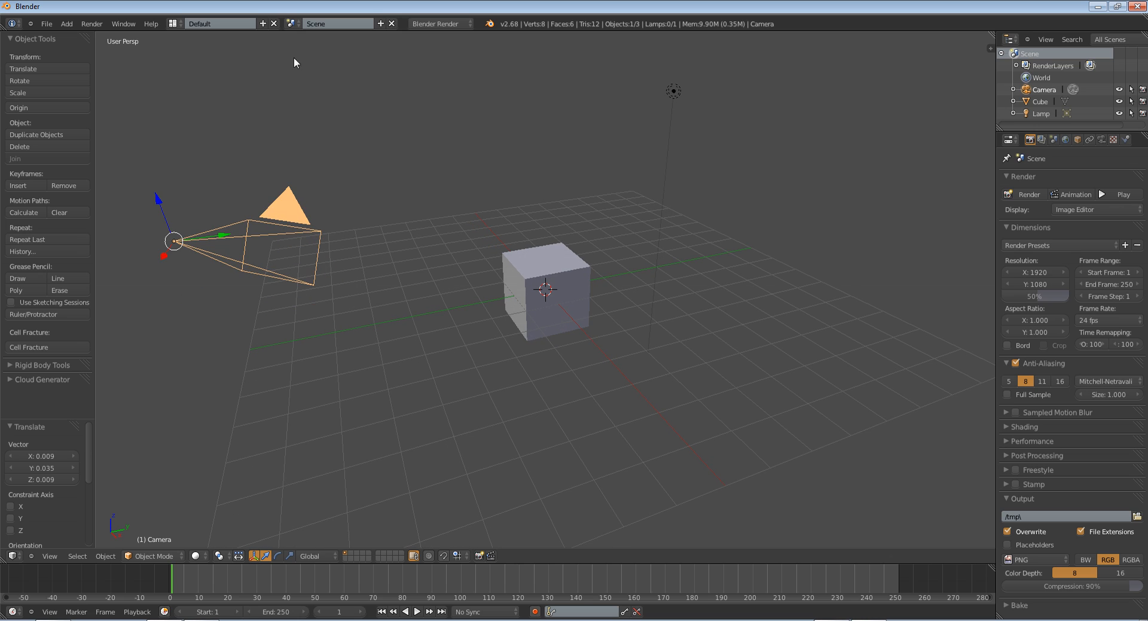
# Switch the screen layout to Motion Tracking.
pyautogui.click(179, 27)
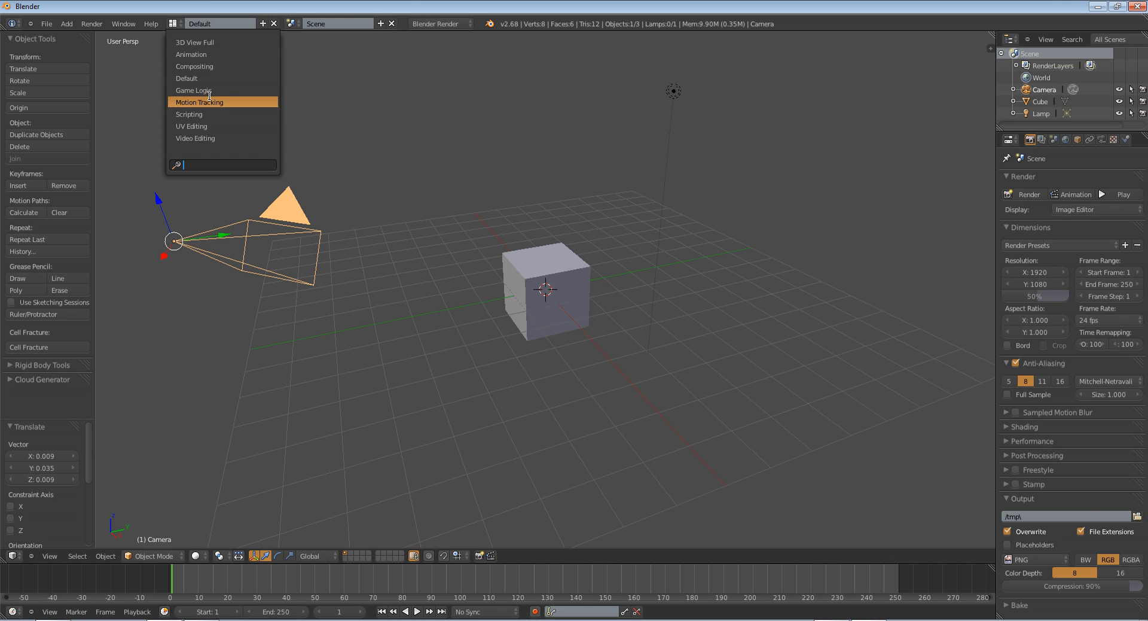
pyautogui.click(172, 23)
pyautogui.click(203, 102)
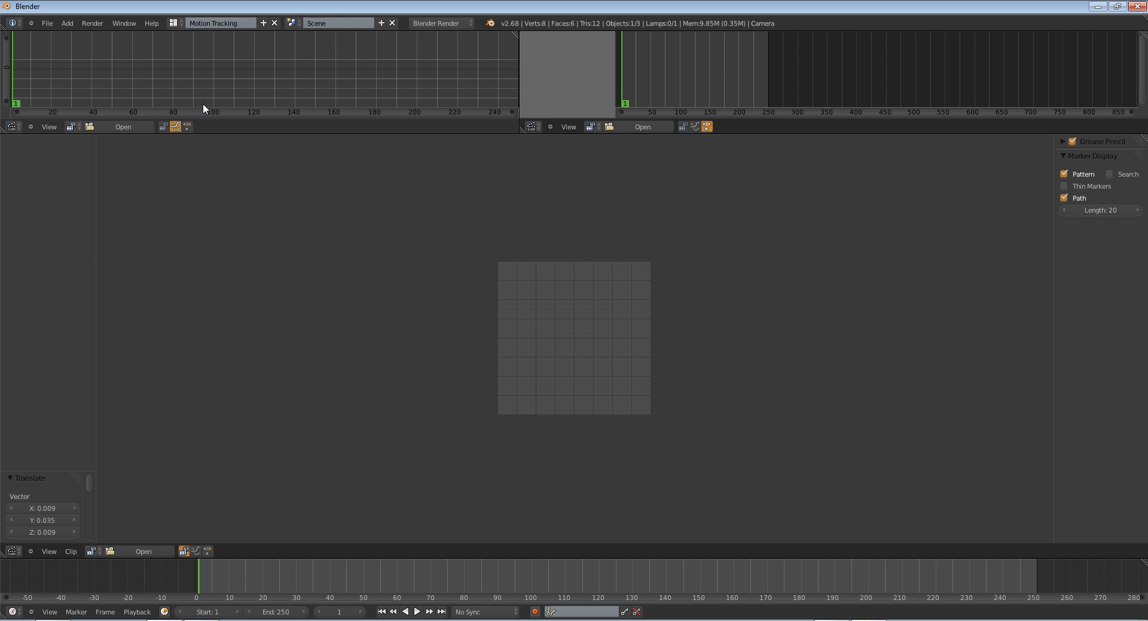
# Open the image sequence starting with img000.jpg from the Blender\VFX\iphone hologram\sequence folder as the movie clip.
pyautogui.click(144, 551)
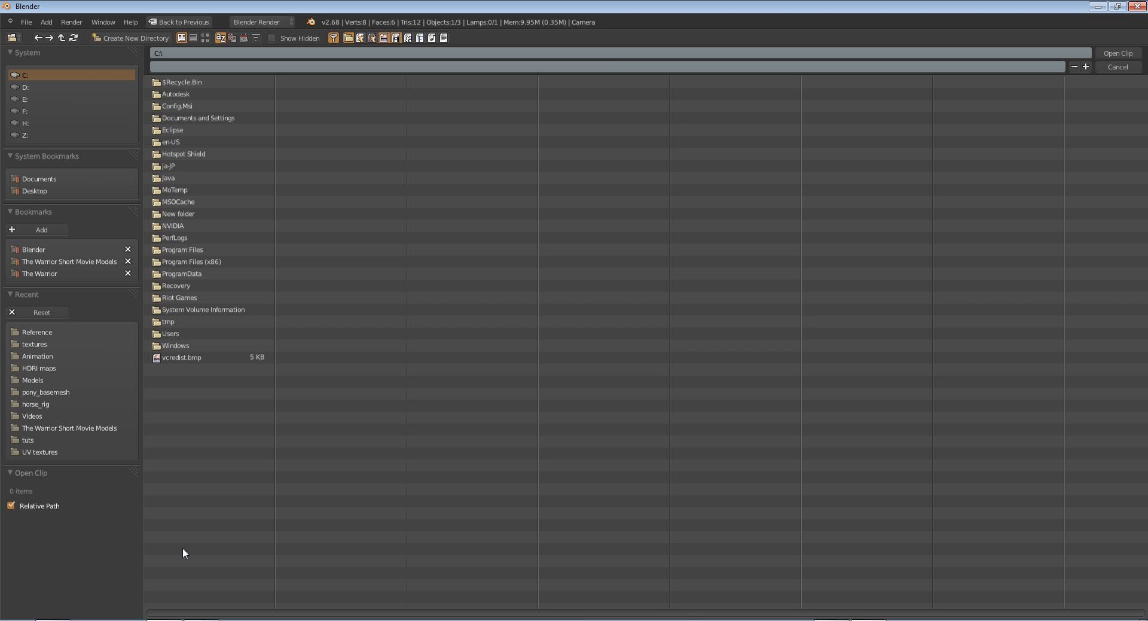
pyautogui.click(52, 249)
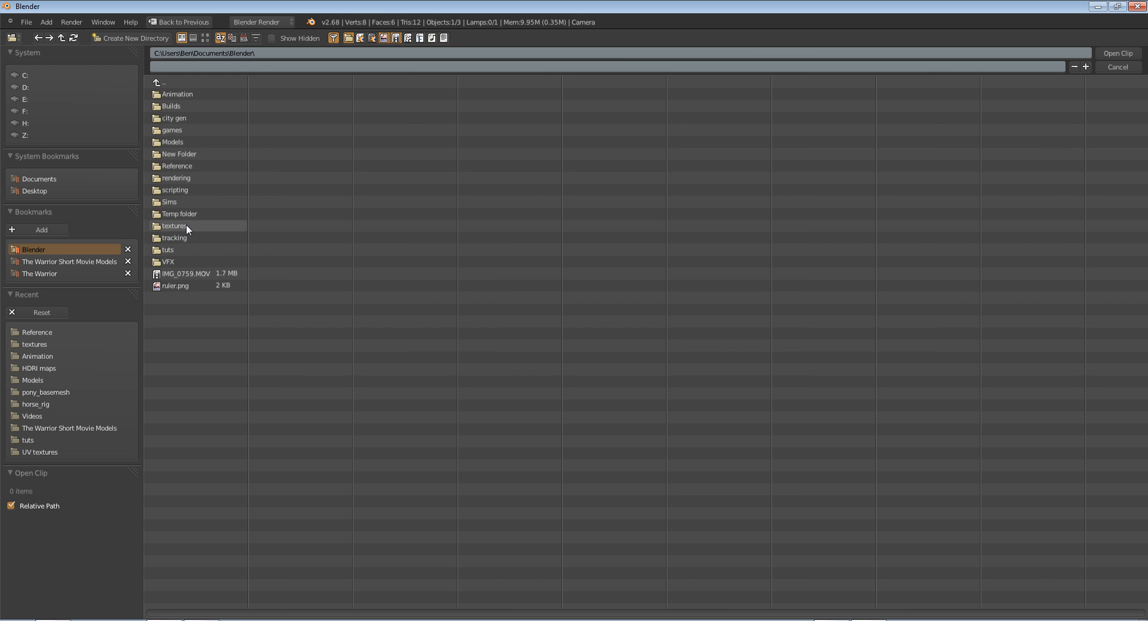
pyautogui.click(179, 261)
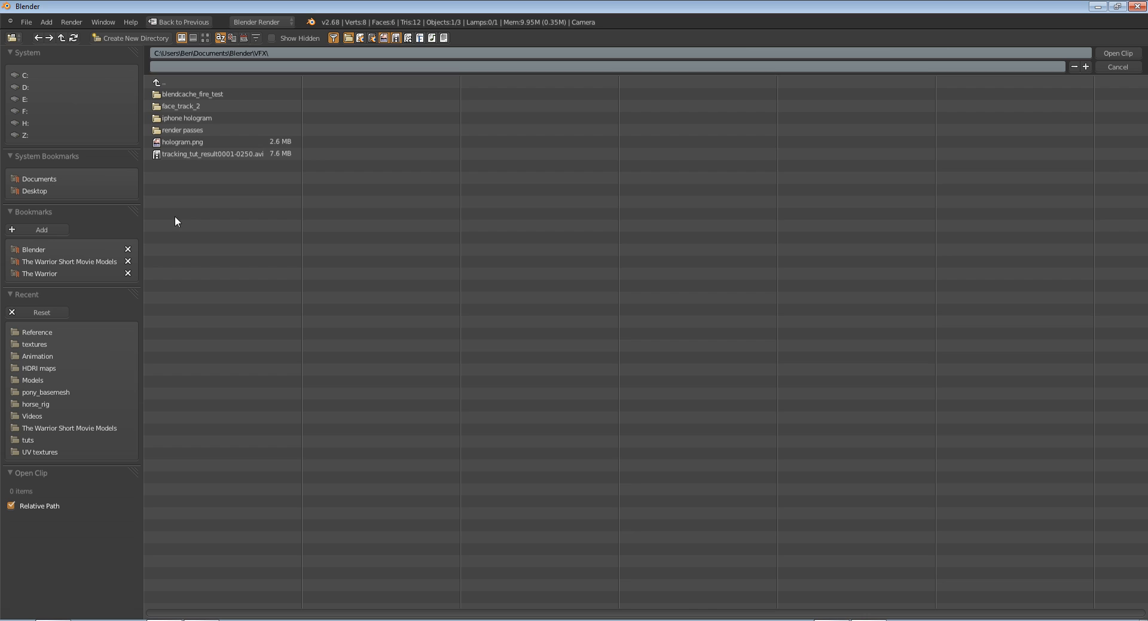
pyautogui.click(178, 115)
pyautogui.click(174, 96)
pyautogui.click(174, 94)
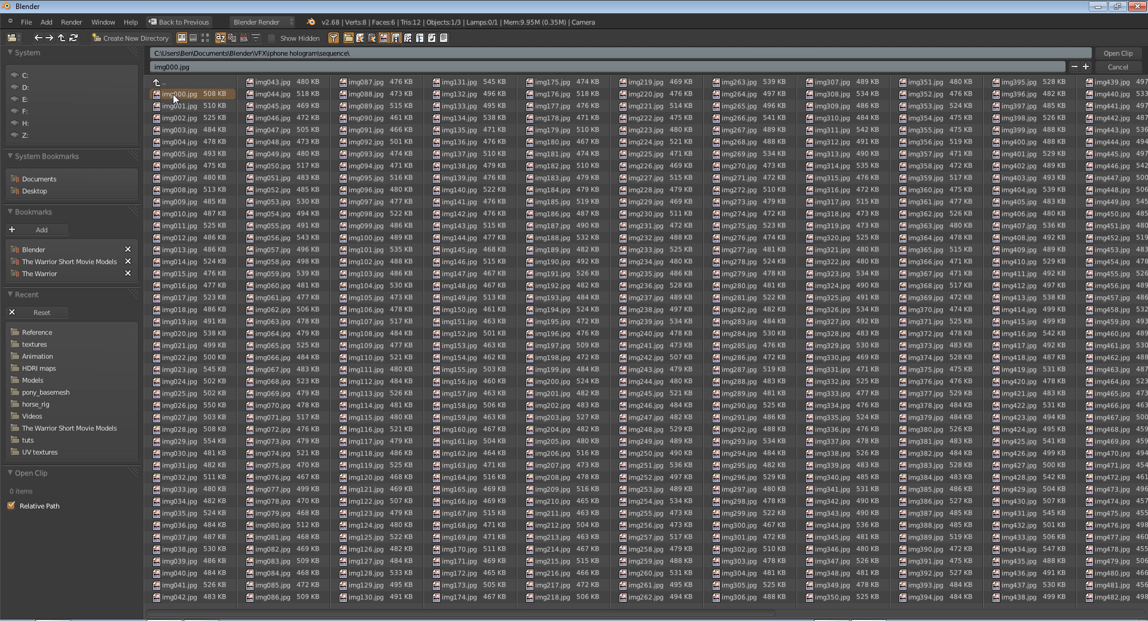
pyautogui.click(1109, 54)
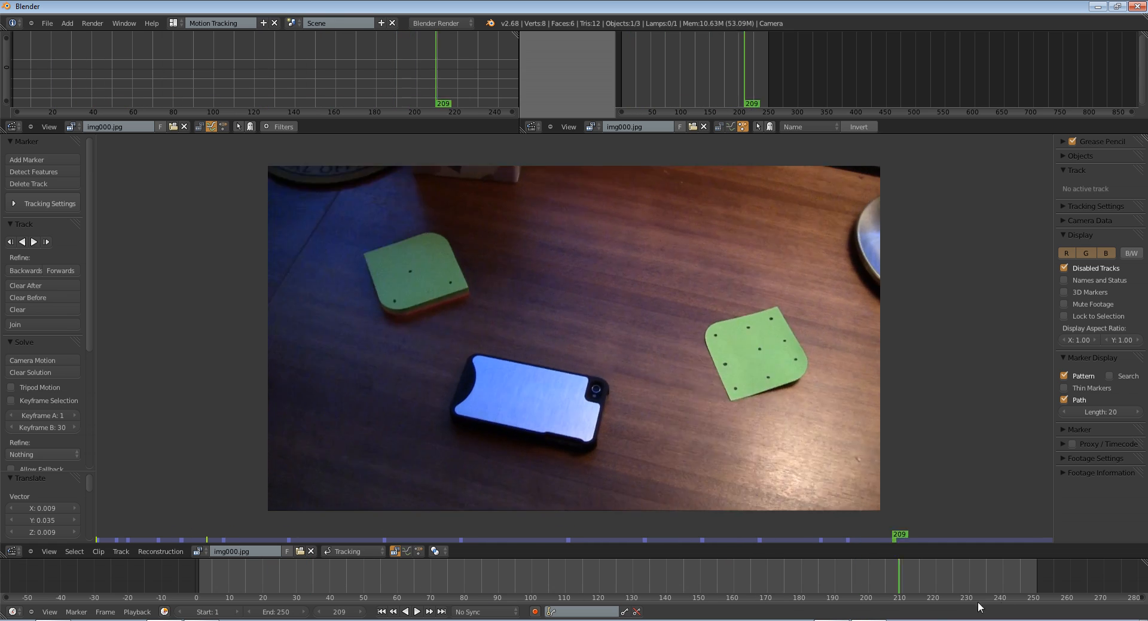
# Play and scrub the footage to review the camera movement, and return to the first frame.
pyautogui.moveTo(400, 580); pyautogui.dragTo(532, 593)
pyautogui.click(381, 611)
pyautogui.click(417, 611)
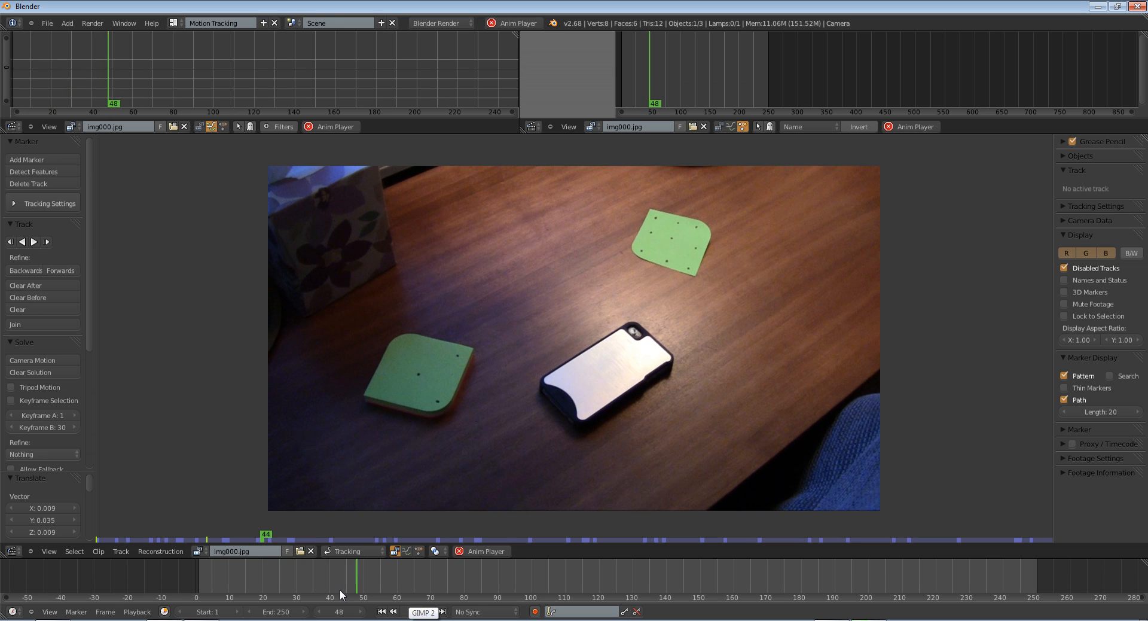
pyautogui.click(411, 611)
pyautogui.moveTo(335, 583)
pyautogui.mouseDown()
pyautogui.moveTo(226, 587)
pyautogui.moveTo(346, 569)
pyautogui.moveTo(544, 573)
pyautogui.moveTo(327, 568)
pyautogui.mouseUp()
pyautogui.moveTo(427, 564); pyautogui.dragTo(711, 567)
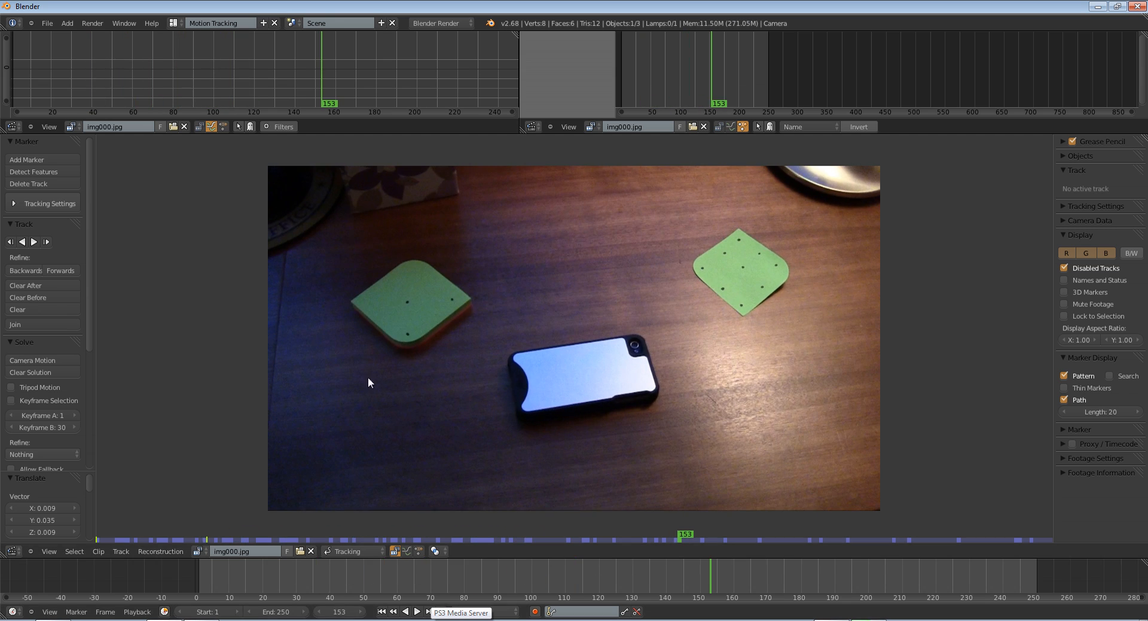
pyautogui.click(381, 611)
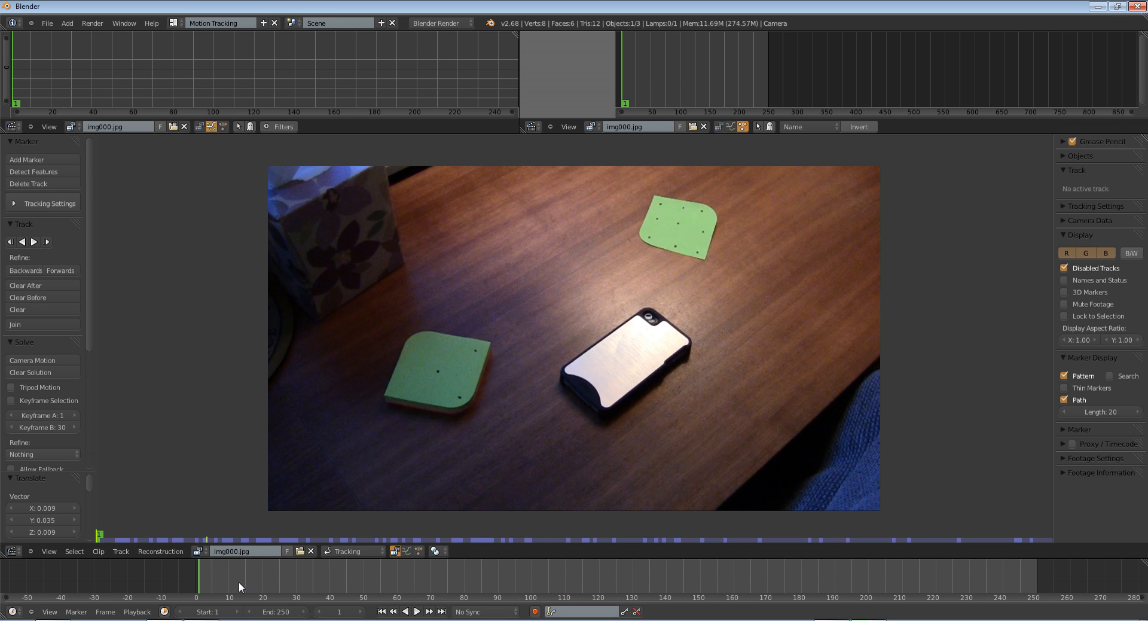
# Scrub back and forth across most of the frame range to check the footage, and go back to frame 1.
pyautogui.moveTo(238, 581); pyautogui.dragTo(656, 565)
pyautogui.moveTo(739, 541); pyautogui.dragTo(545, 565)
pyautogui.moveTo(614, 555); pyautogui.dragTo(357, 565)
pyautogui.moveTo(428, 553); pyautogui.dragTo(547, 475)
pyautogui.moveTo(881, 465); pyautogui.dragTo(944, 541)
pyautogui.moveTo(1022, 562); pyautogui.dragTo(517, 564)
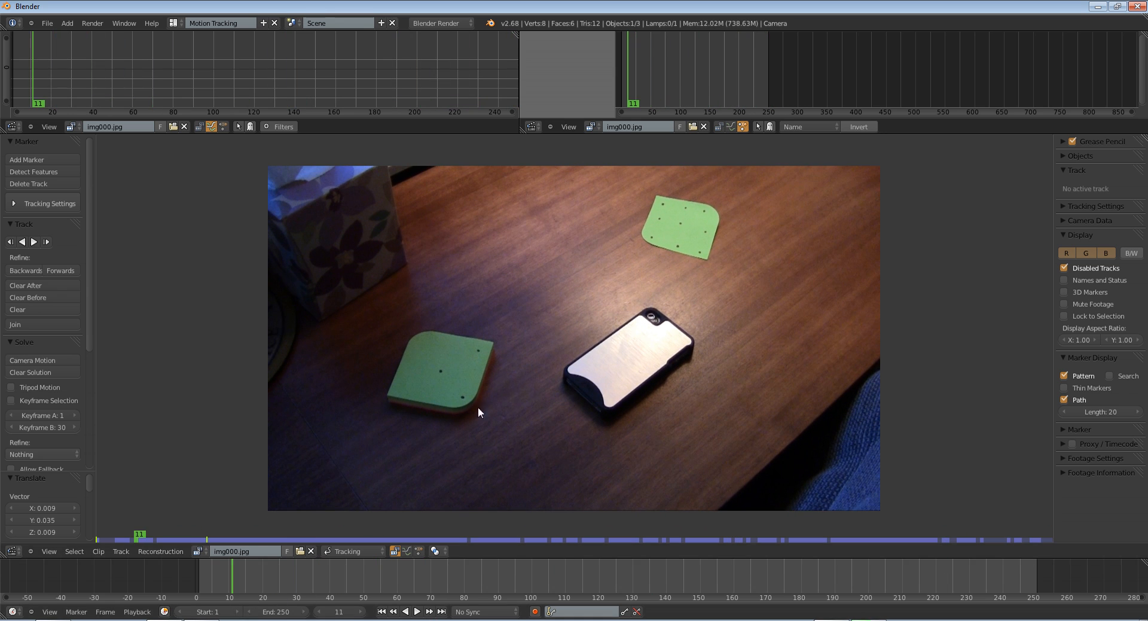
pyautogui.moveTo(297, 583); pyautogui.dragTo(855, 585)
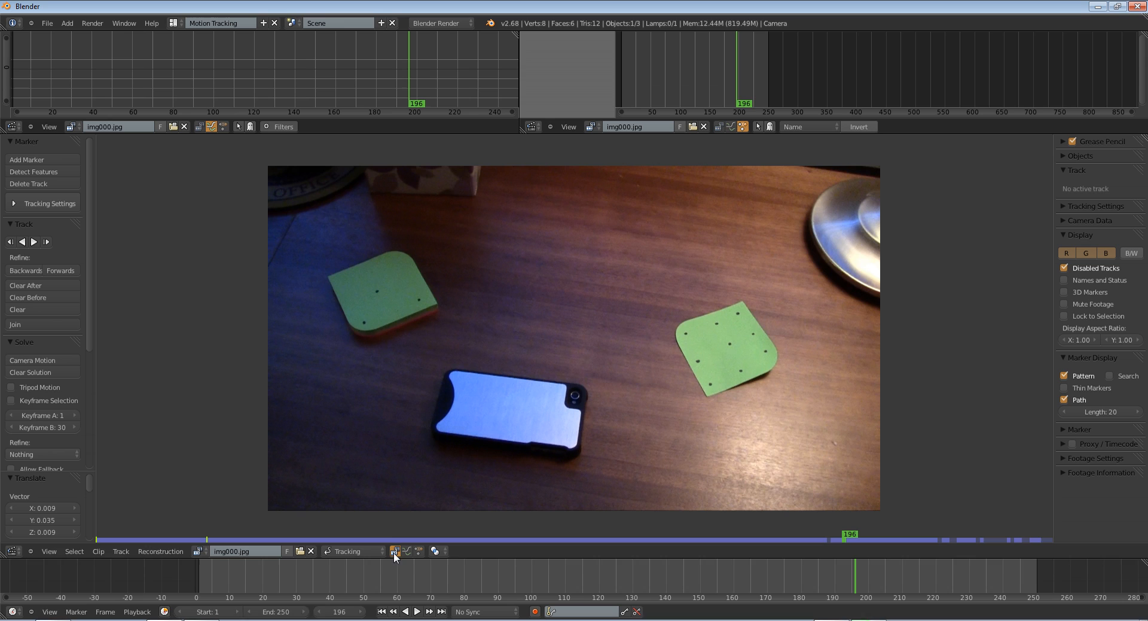
pyautogui.click(382, 611)
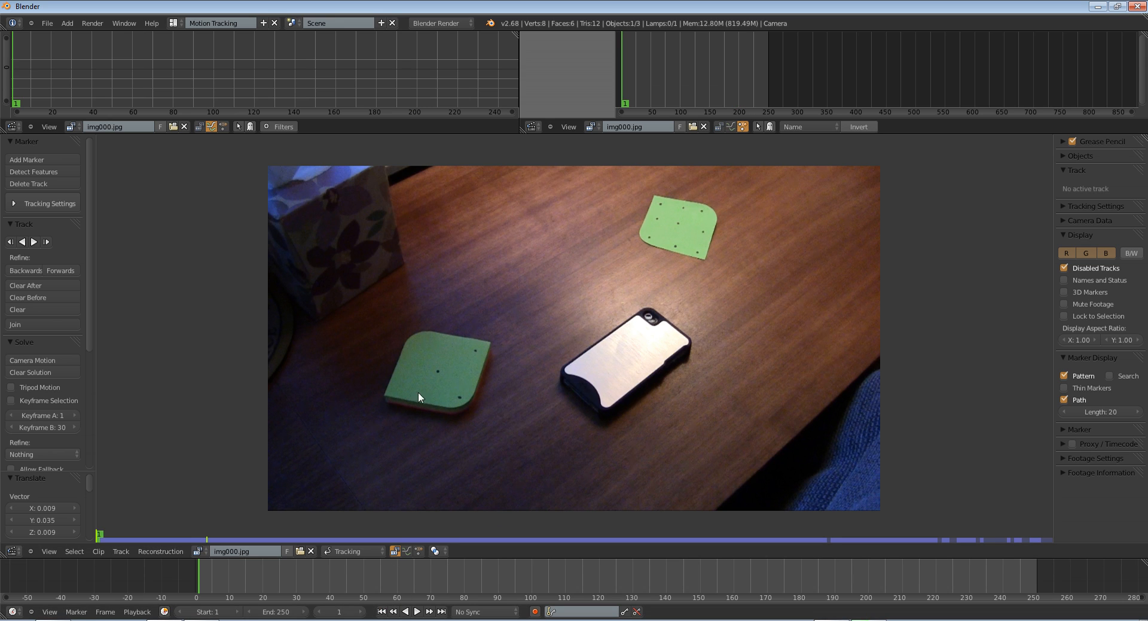
# Examine the phone and the dots on the green notes close up at several frames, ending at frame 1.
pyautogui.scroll(2, 503, 284)
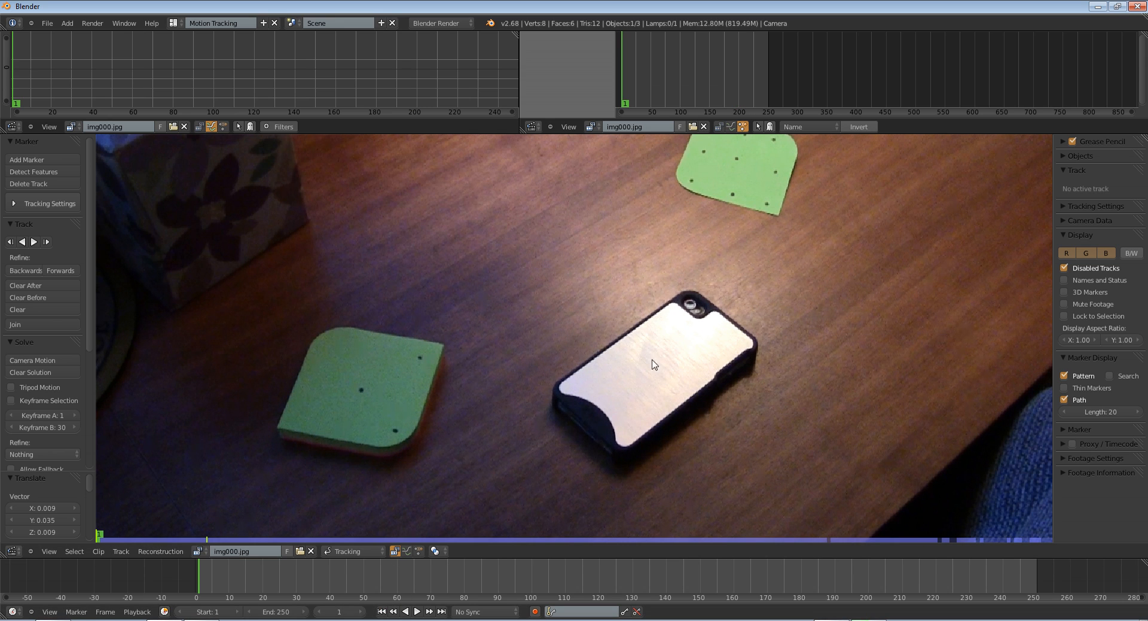
pyautogui.moveTo(665, 291); pyautogui.dragTo(566, 332, button='middle')
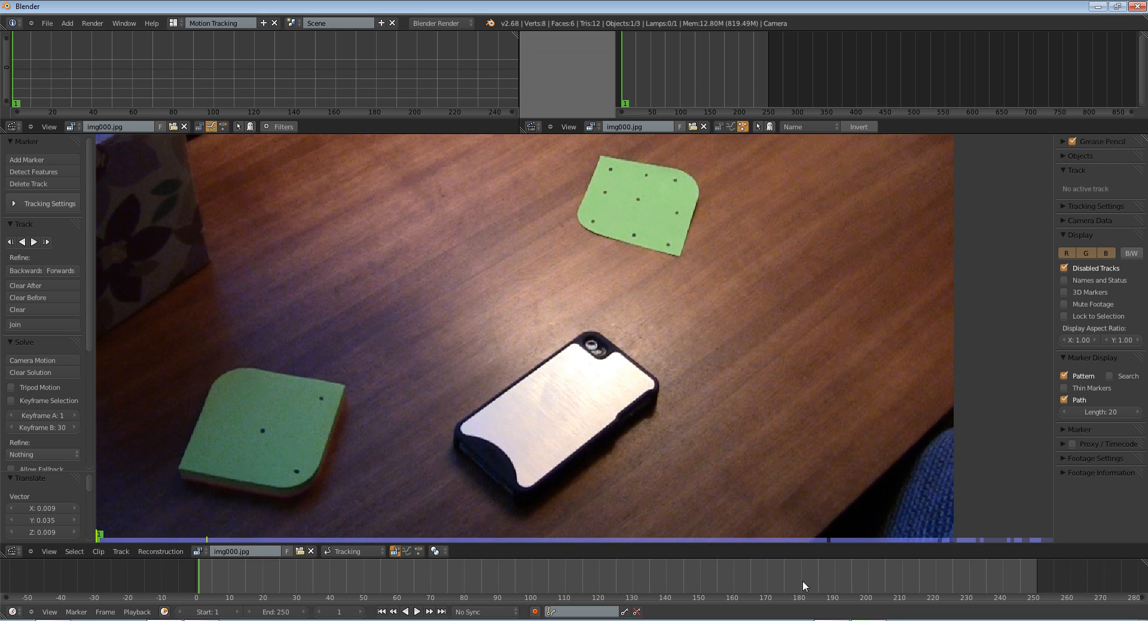
pyautogui.moveTo(802, 580); pyautogui.dragTo(674, 578)
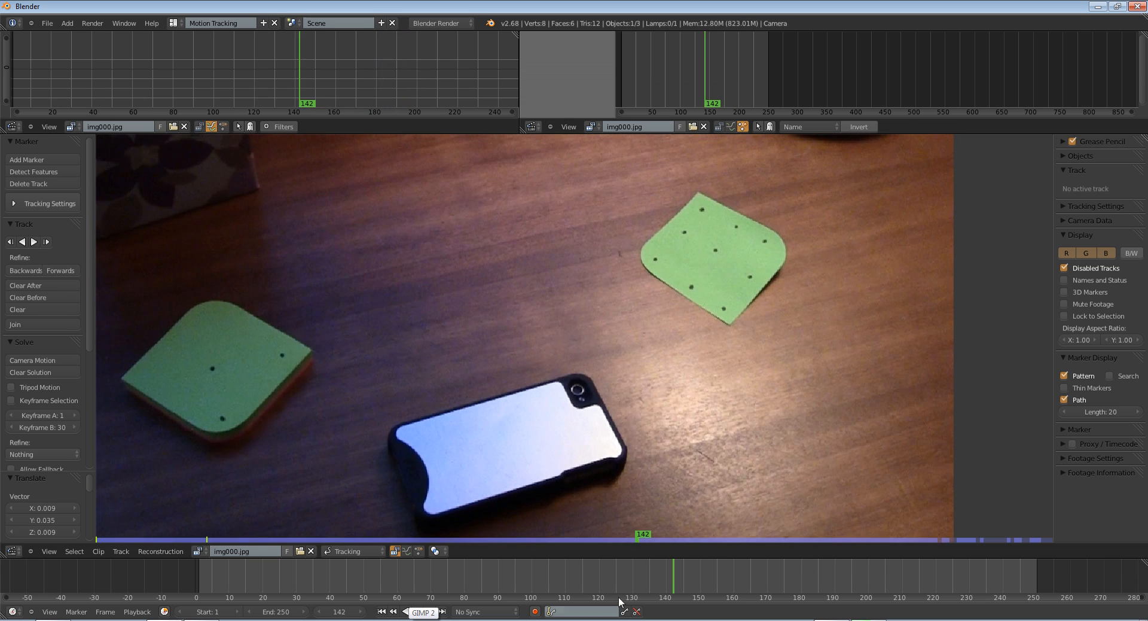
pyautogui.click(382, 611)
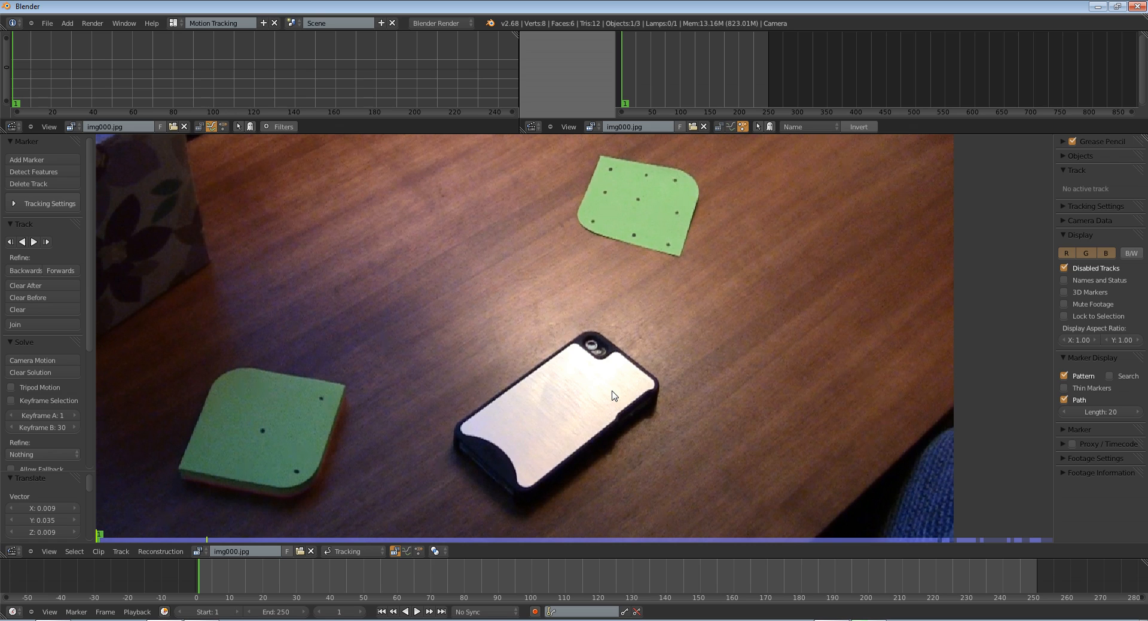
pyautogui.moveTo(939, 568); pyautogui.dragTo(265, 572)
pyautogui.click(381, 611)
pyautogui.scroll(4, 758, 256)
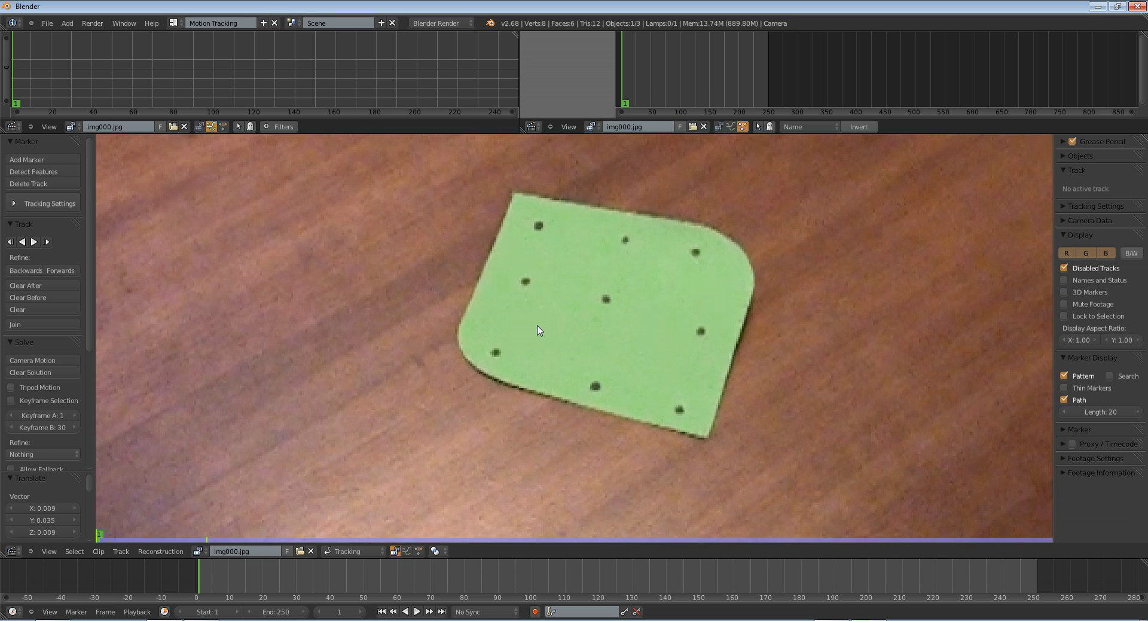
pyautogui.scroll(-4, 676, 371)
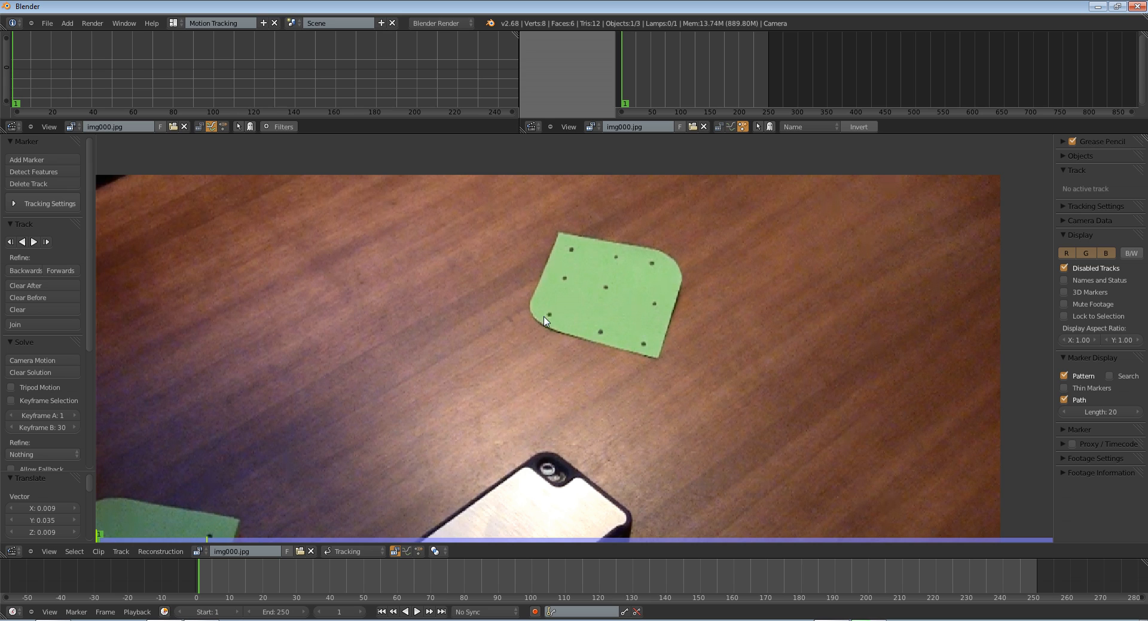
# Place a tracking marker centred on the lower-left dot of the upper green note and show its search area.
pyautogui.keyDown('ctrl'); pyautogui.click(548, 314); pyautogui.keyUp('ctrl')
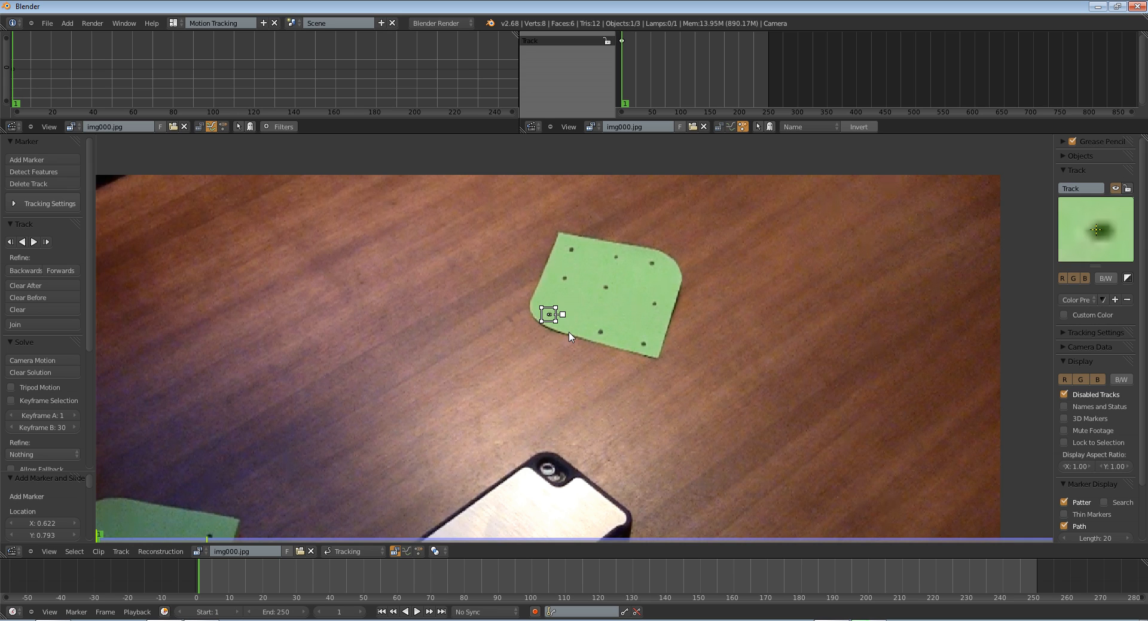
pyautogui.press('g')
pyautogui.click(572, 337)
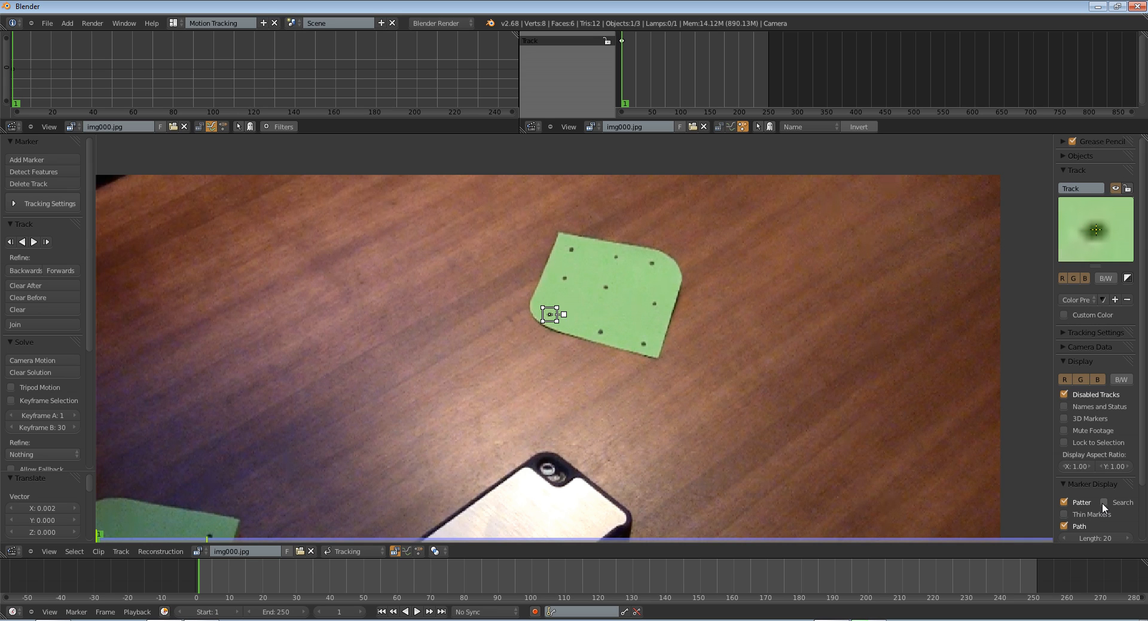
pyautogui.click(1103, 501)
# Try resizing and reshaping the marker's pattern area around the dot, and undo the changes.
pyautogui.moveTo(521, 285); pyautogui.dragTo(521, 287)
pyautogui.scroll(4, 575, 338)
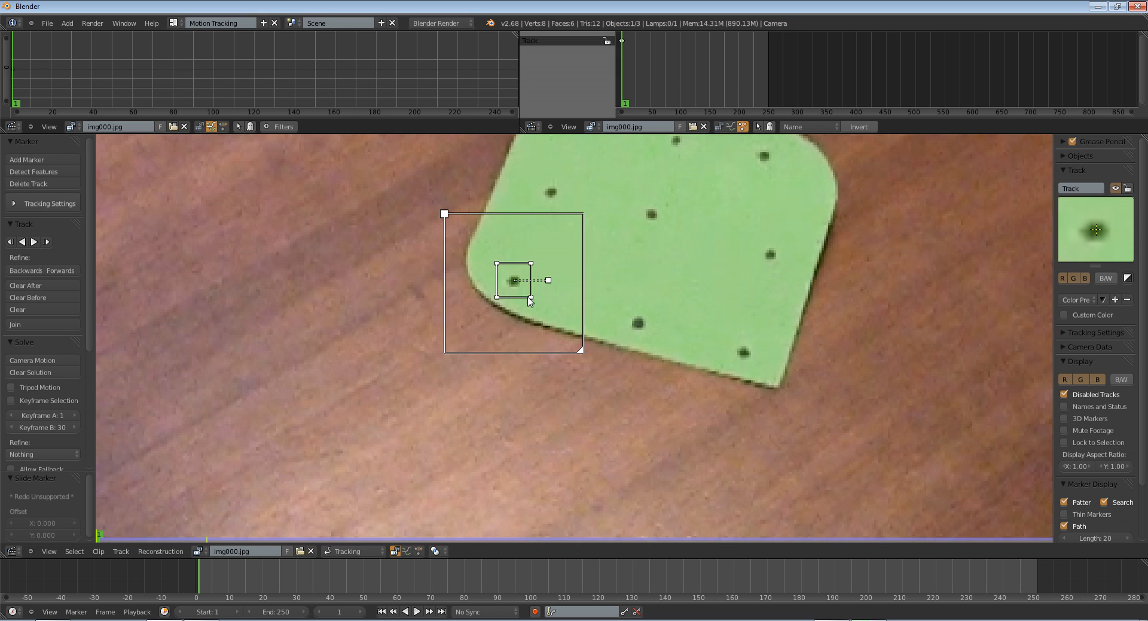
pyautogui.moveTo(497, 263); pyautogui.dragTo(540, 279)
pyautogui.hotkey('ctrl', 'z')
pyautogui.hotkey('ctrl', 'z')
pyautogui.moveTo(534, 222)
pyautogui.mouseDown()
pyautogui.moveTo(446, 275)
pyautogui.moveTo(520, 222)
pyautogui.moveTo(567, 229)
pyautogui.mouseUp()
pyautogui.moveTo(541, 329)
pyautogui.mouseDown(button='right')
pyautogui.moveTo(603, 317)
pyautogui.moveTo(598, 337)
pyautogui.moveTo(606, 320)
pyautogui.moveTo(508, 257)
pyautogui.moveTo(490, 335)
pyautogui.mouseUp(button='right')
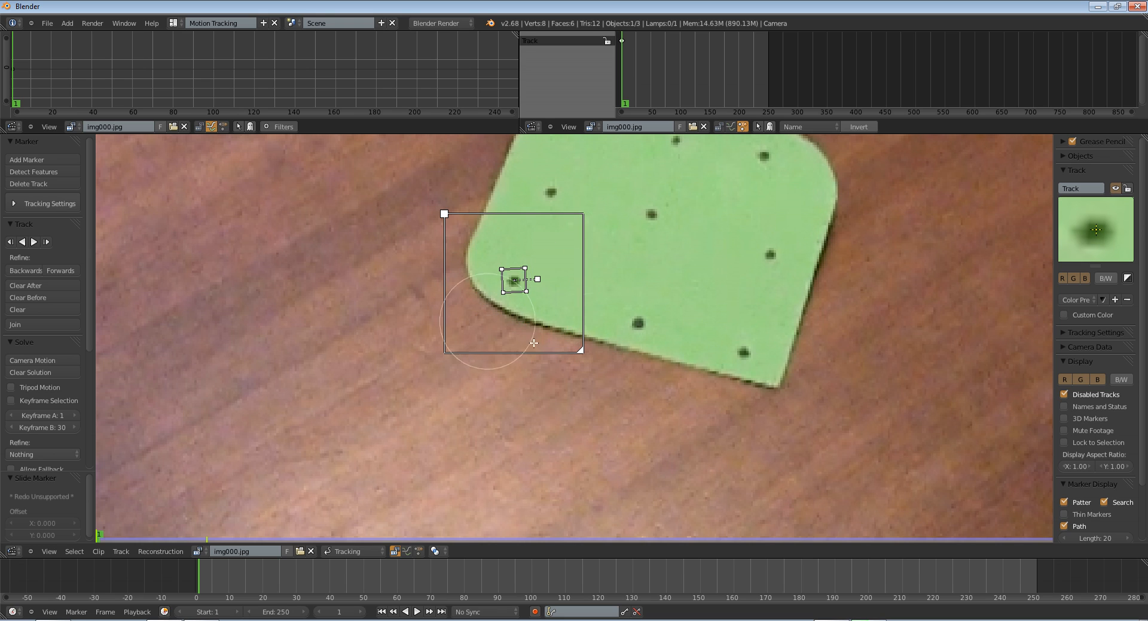
pyautogui.hotkey('ctrl', 'z')
pyautogui.hotkey('ctrl', 'z')
pyautogui.hotkey('ctrl', 'z')
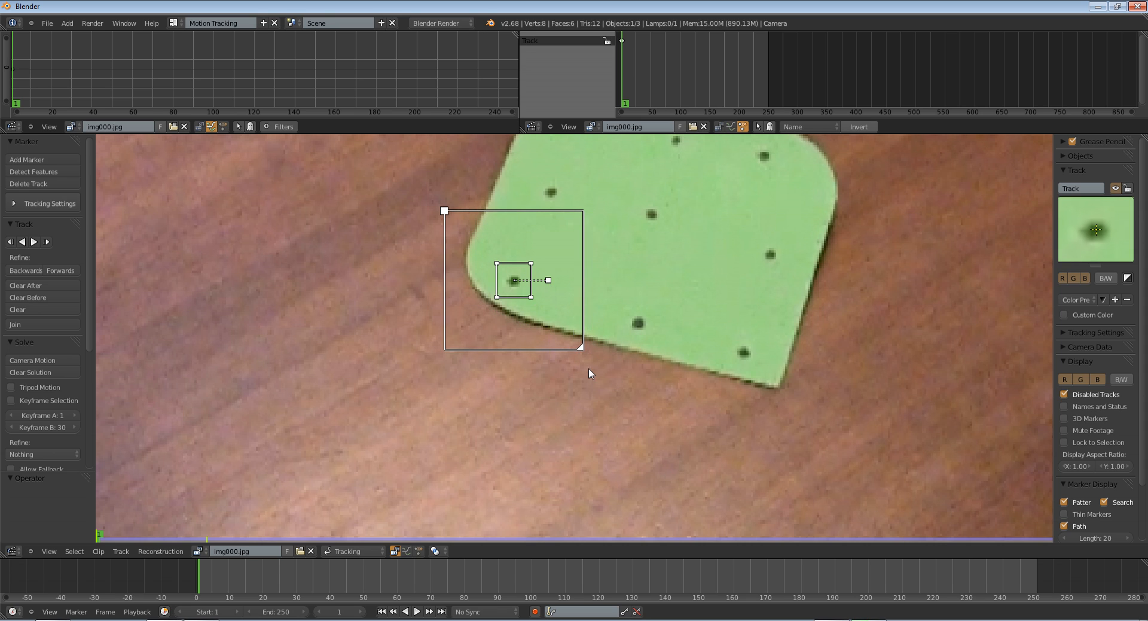
# Try enlarging the marker's search area to roughly twice its size, and undo the enlargement.
pyautogui.moveTo(443, 210)
pyautogui.mouseDown()
pyautogui.moveTo(418, 187)
pyautogui.moveTo(445, 216)
pyautogui.mouseUp()
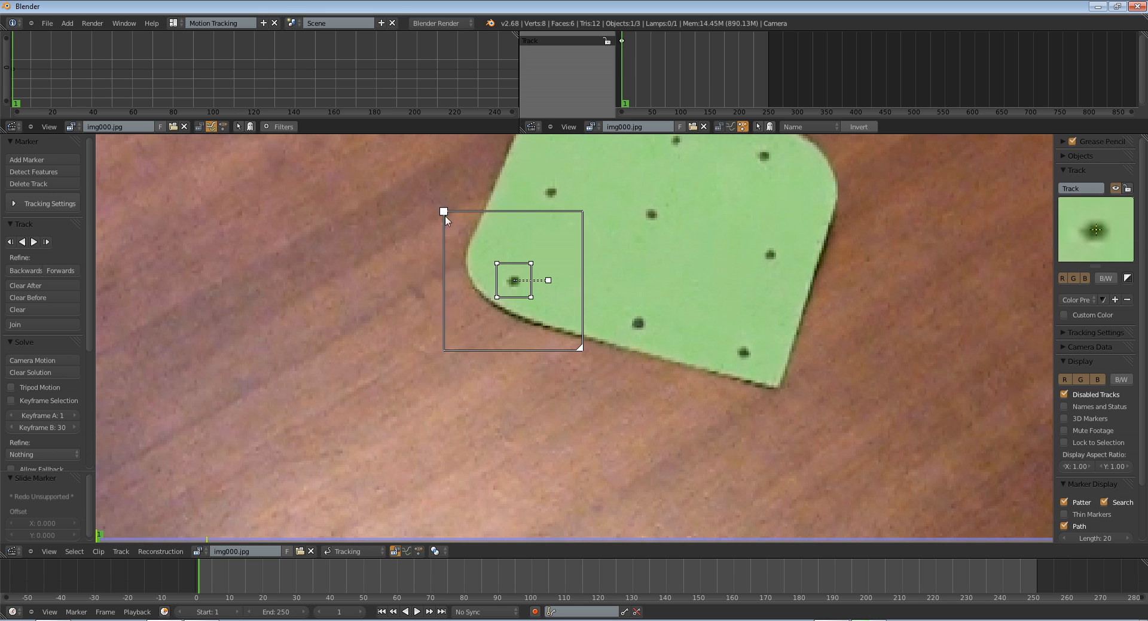
pyautogui.moveTo(589, 353); pyautogui.dragTo(578, 436)
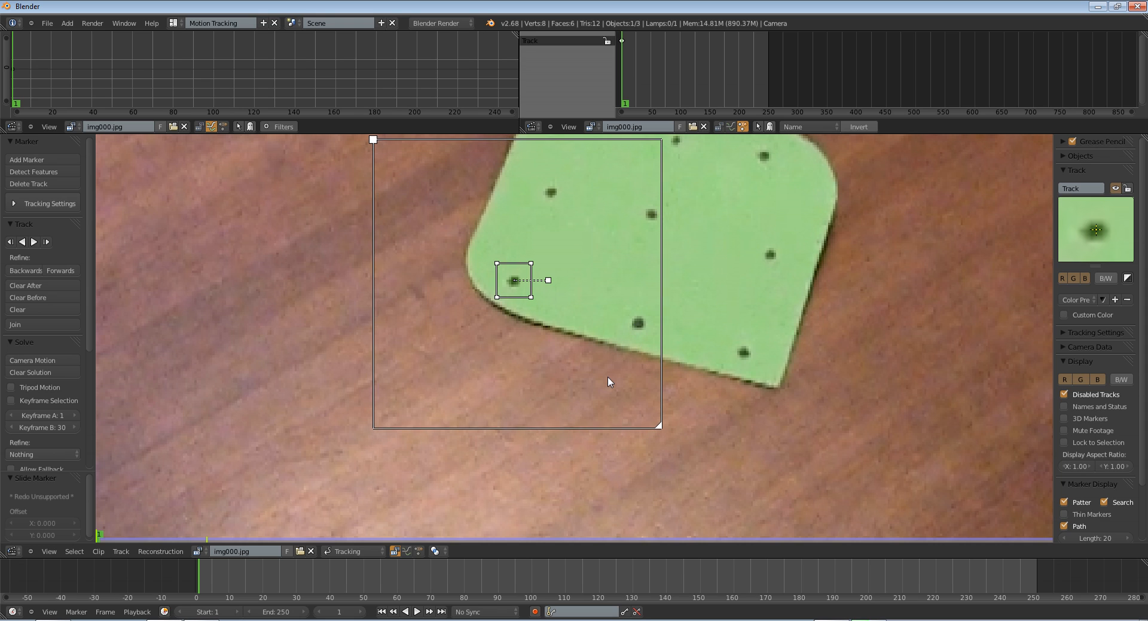
pyautogui.hotkey('ctrl', 'z')
# Adjust the marker's search area to about four times the width of its pattern area.
pyautogui.moveTo(443, 211); pyautogui.dragTo(448, 216)
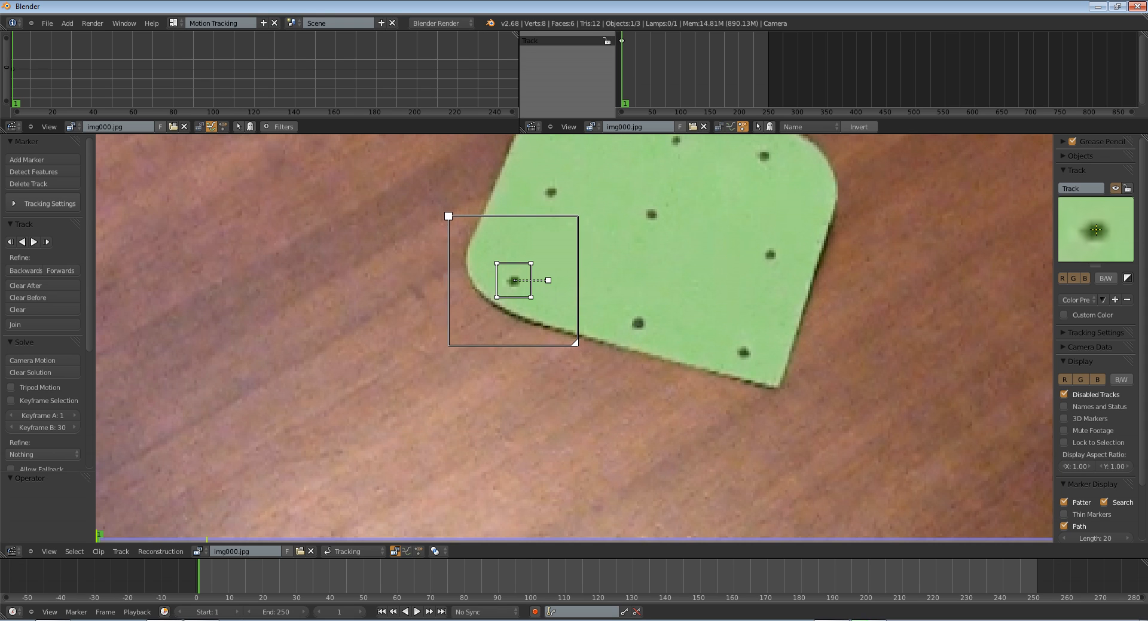
pyautogui.moveTo(574, 342); pyautogui.dragTo(578, 345)
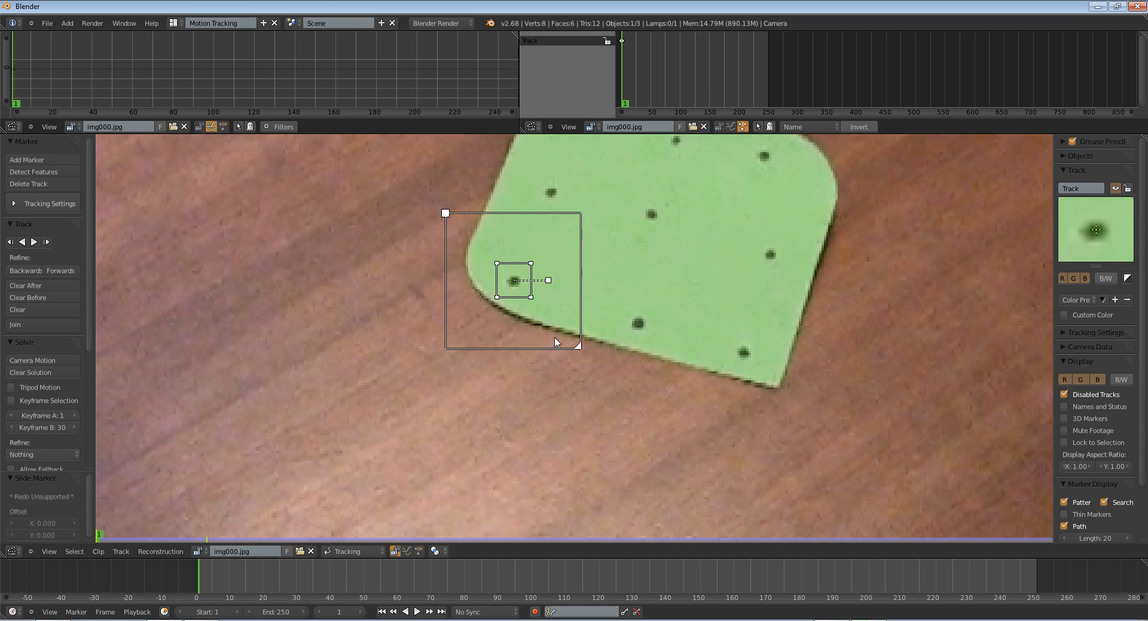
pyautogui.scroll(-1, 554, 341)
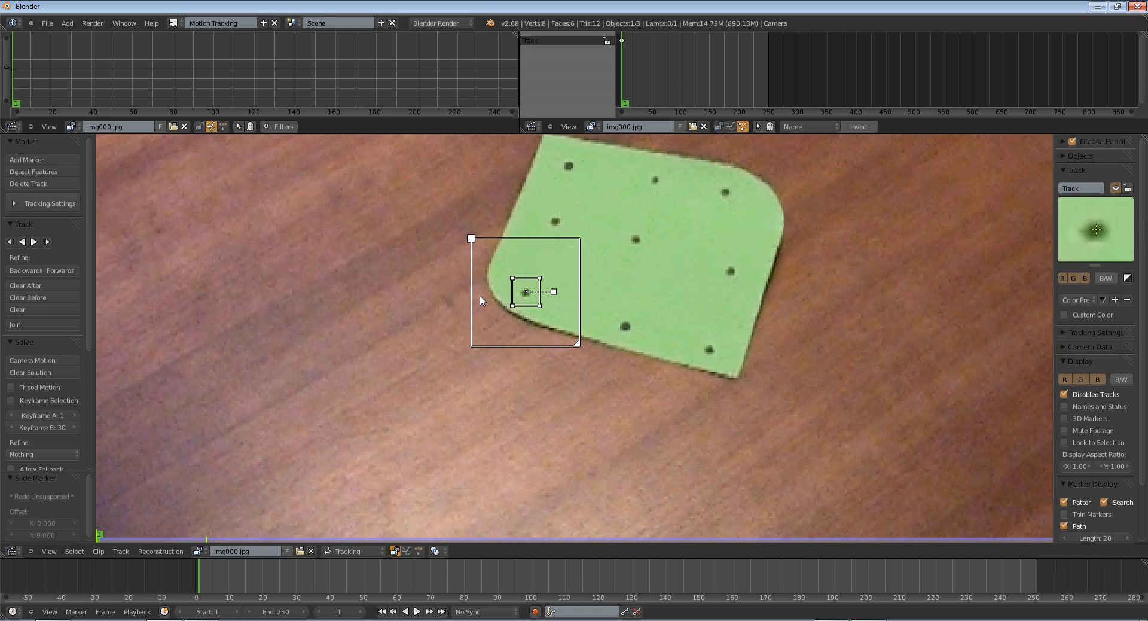
pyautogui.scroll(-4, 422, 317)
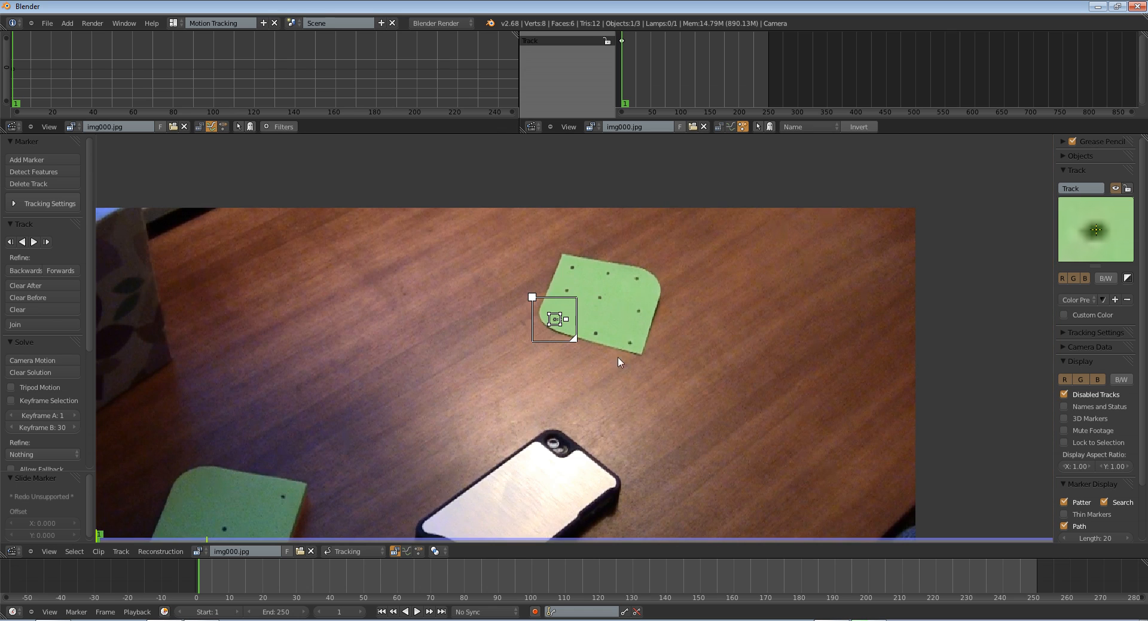
# Track the marker on the upper green note's lower-left dot forward through the footage from the first frame.
pyautogui.moveTo(618, 357); pyautogui.dragTo(639, 301, button='middle')
pyautogui.moveTo(345, 413)
pyautogui.mouseDown(button='middle')
pyautogui.moveTo(441, 359)
pyautogui.moveTo(280, 330)
pyautogui.moveTo(343, 378)
pyautogui.moveTo(480, 297)
pyautogui.moveTo(426, 334)
pyautogui.mouseUp(button='middle')
pyautogui.scroll(2, 410, 261)
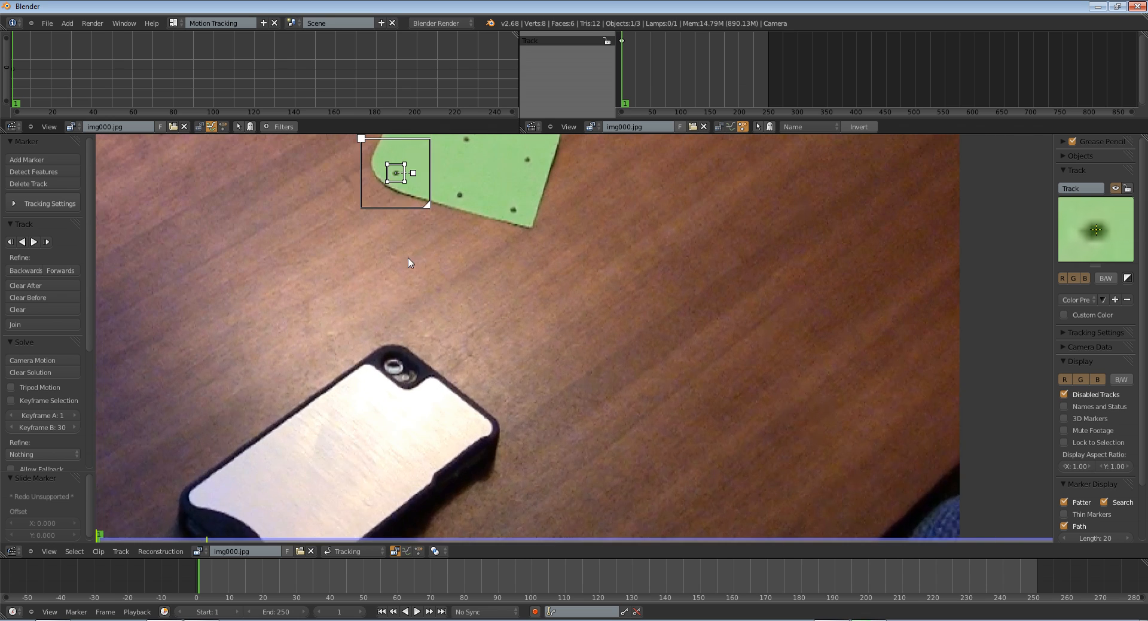
pyautogui.moveTo(410, 262); pyautogui.dragTo(484, 378, button='middle')
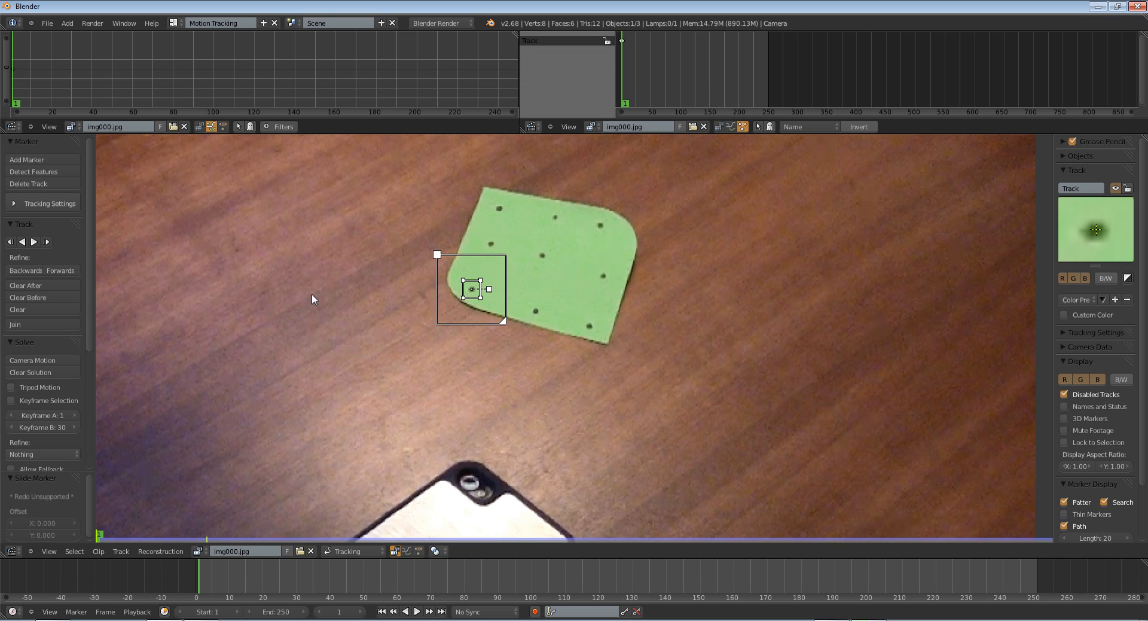
pyautogui.click(33, 242)
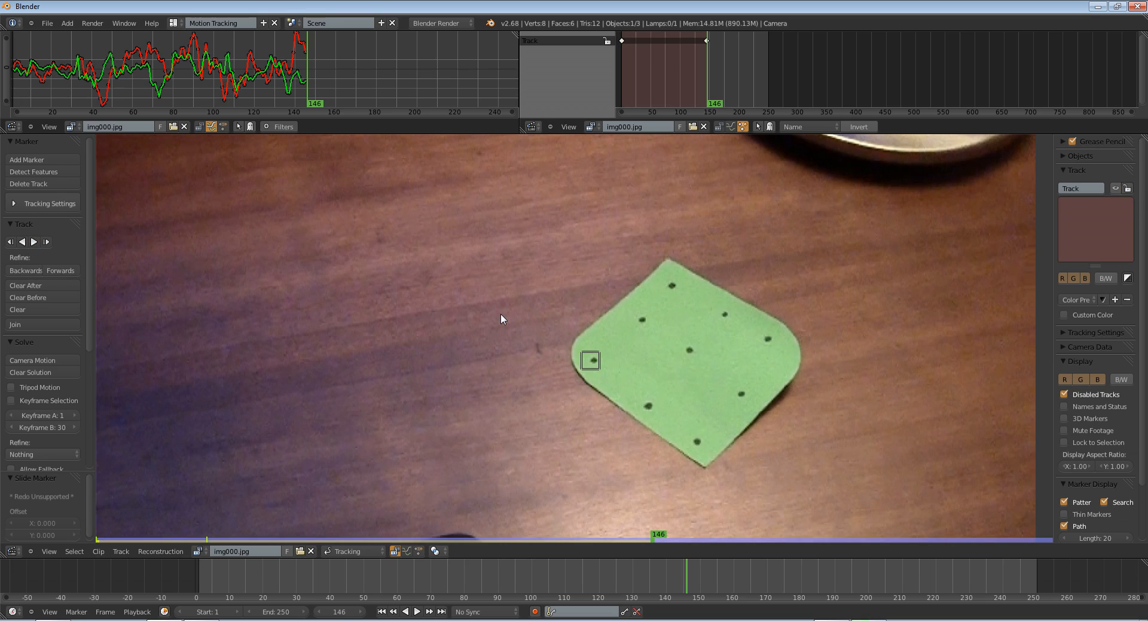
# Recentre the marker on its dot at frame 146, where the tracking stopped.
pyautogui.moveTo(562, 575)
pyautogui.mouseDown()
pyautogui.moveTo(233, 578)
pyautogui.moveTo(652, 586)
pyautogui.moveTo(683, 569)
pyautogui.mouseUp()
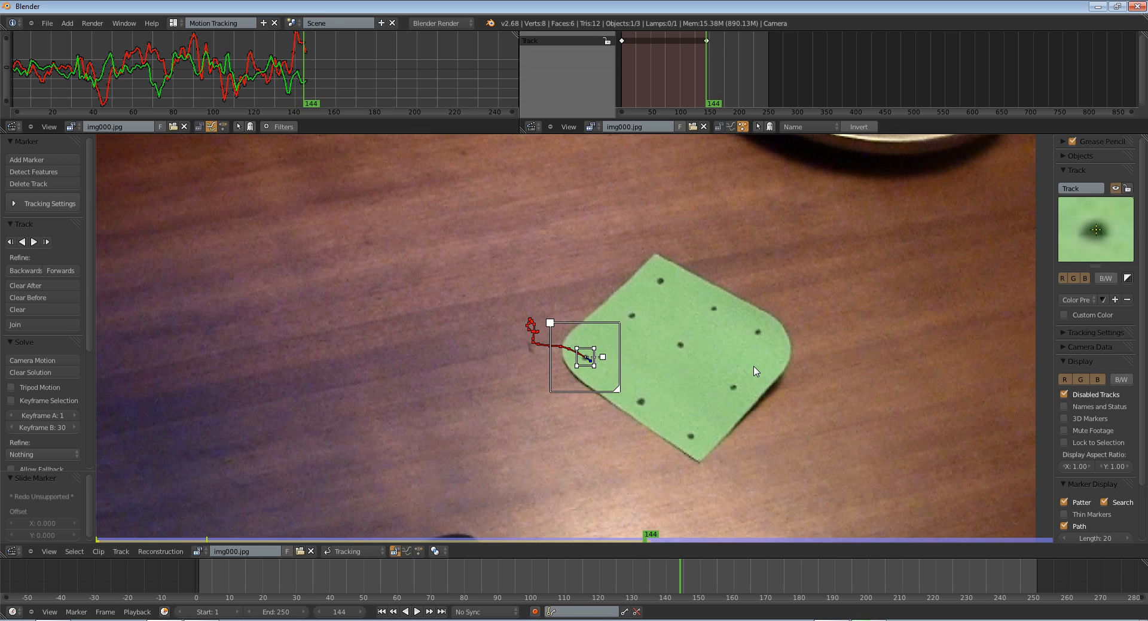
pyautogui.press('Right')
pyautogui.scroll(3, 734, 366)
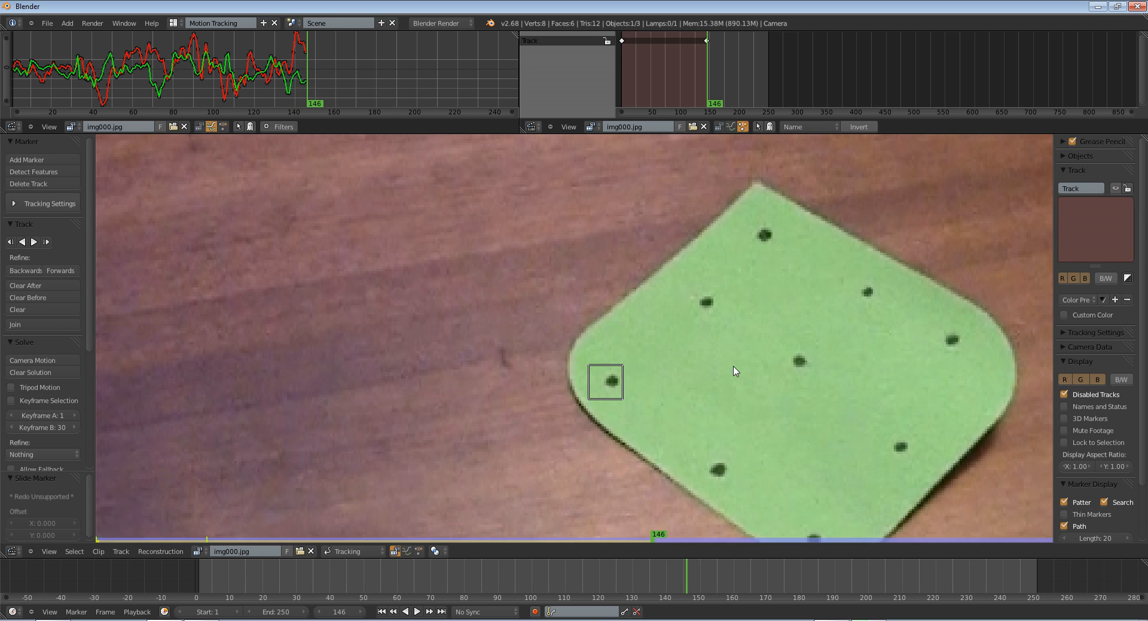
pyautogui.press('g')
pyautogui.rightClick(740, 366)
pyautogui.press('g')
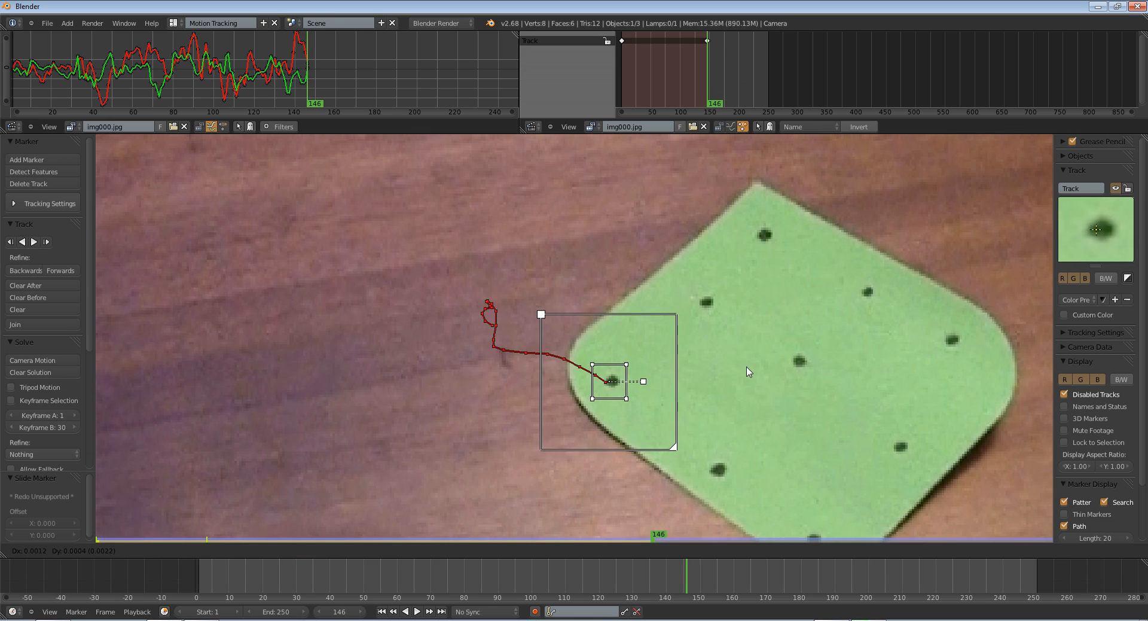
pyautogui.click(749, 365)
pyautogui.scroll(-4, 749, 365)
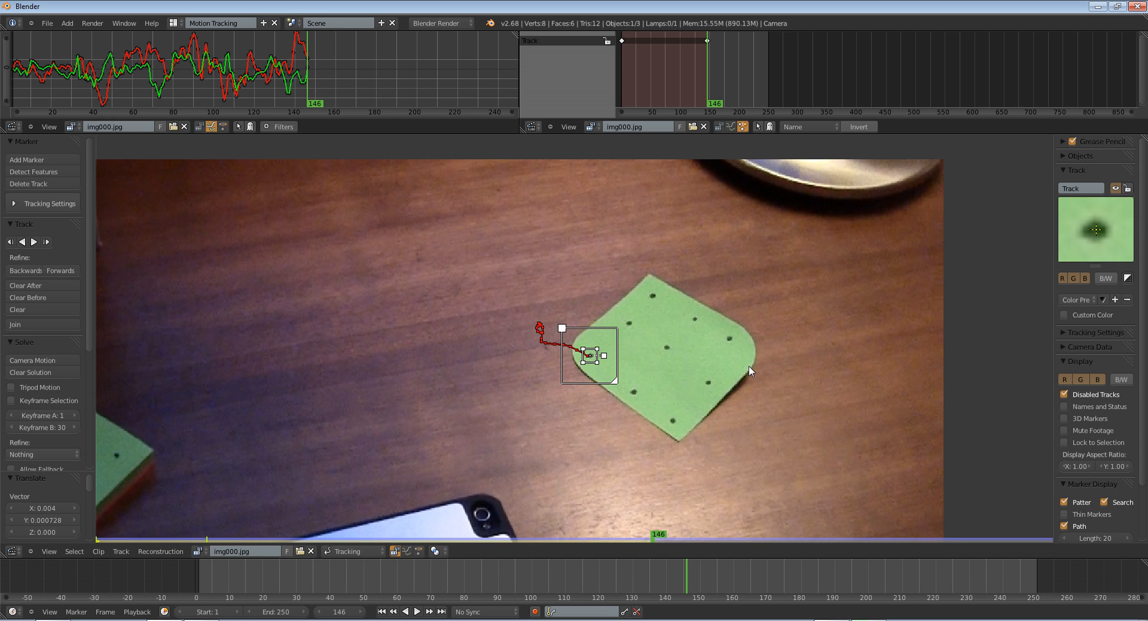
# Continue tracking the marker forward to frame 250, and scrub back through the footage to check its path.
pyautogui.click(35, 242)
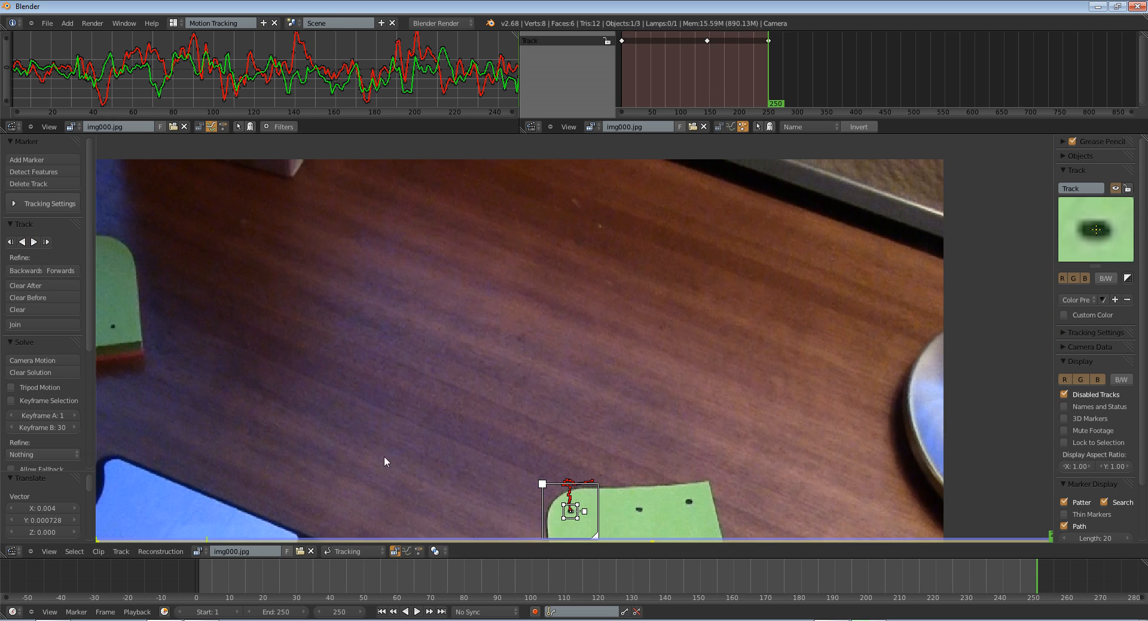
pyautogui.moveTo(384, 456); pyautogui.dragTo(381, 321, button='middle')
pyautogui.scroll(-1, 382, 321)
pyautogui.moveTo(1005, 583); pyautogui.dragTo(804, 584)
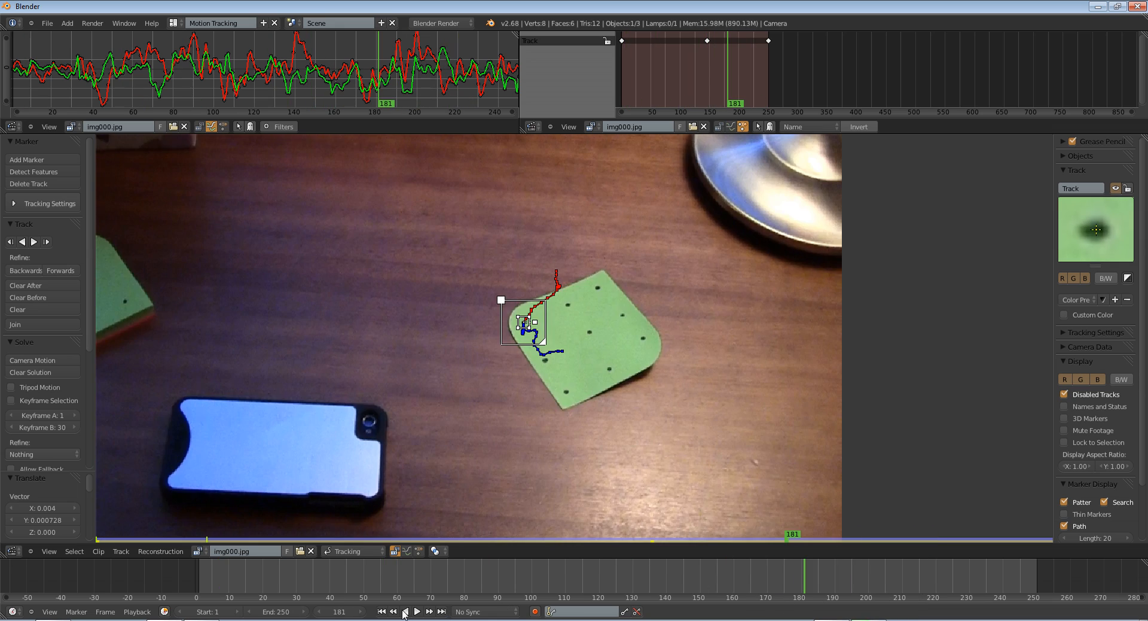
# Return to the first frame, deselect the marker and examine the upper green note up close.
pyautogui.click(381, 612)
pyautogui.press('a')
pyautogui.moveTo(580, 205); pyautogui.dragTo(515, 394, button='middle')
pyautogui.scroll(3, 516, 394)
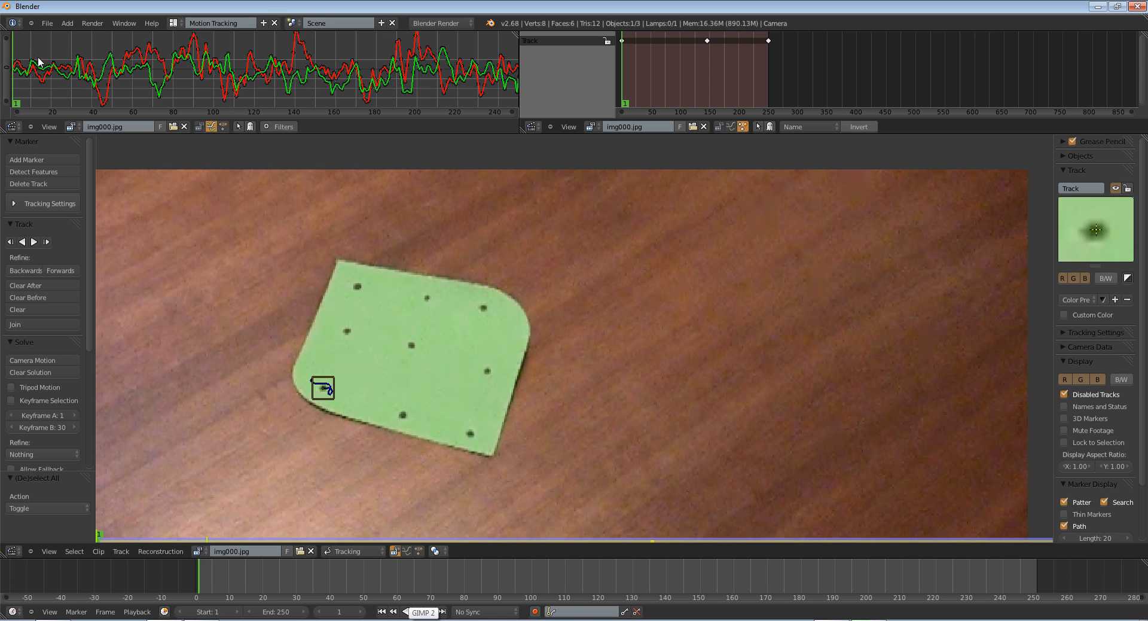
# Scrub along the marker's movement curves to frame 163 with all curves framed, and select the marker.
pyautogui.moveTo(39, 61); pyautogui.dragTo(346, 77)
pyautogui.press('Home')
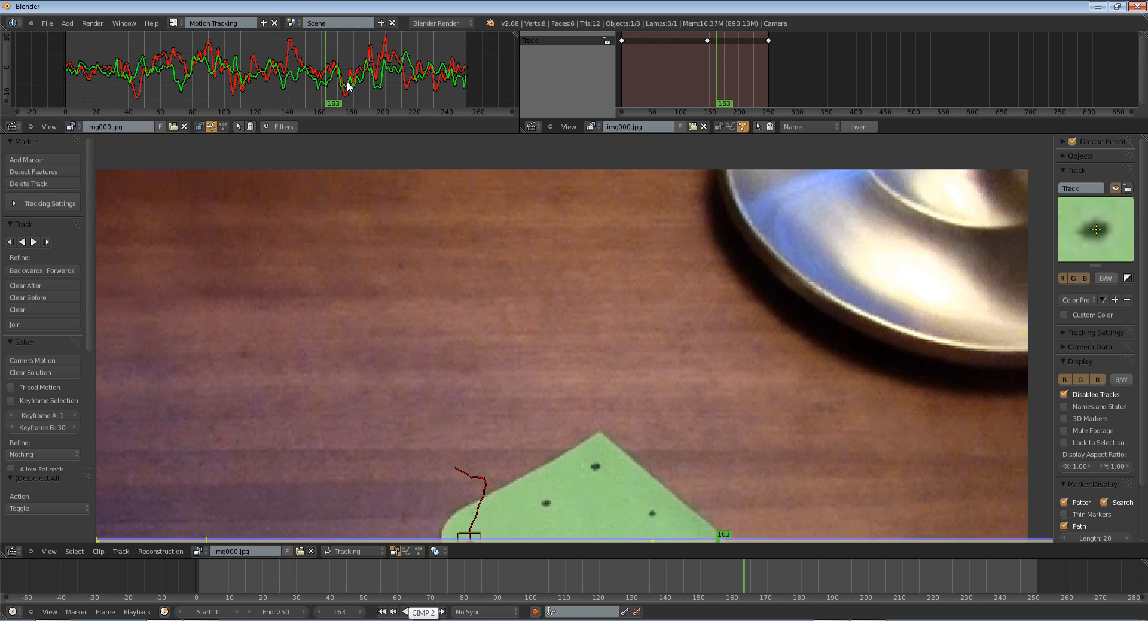
pyautogui.moveTo(346, 84); pyautogui.dragTo(317, 81, button='middle')
pyautogui.moveTo(508, 300); pyautogui.dragTo(450, 199, button='middle')
pyautogui.rightClick(420, 436)
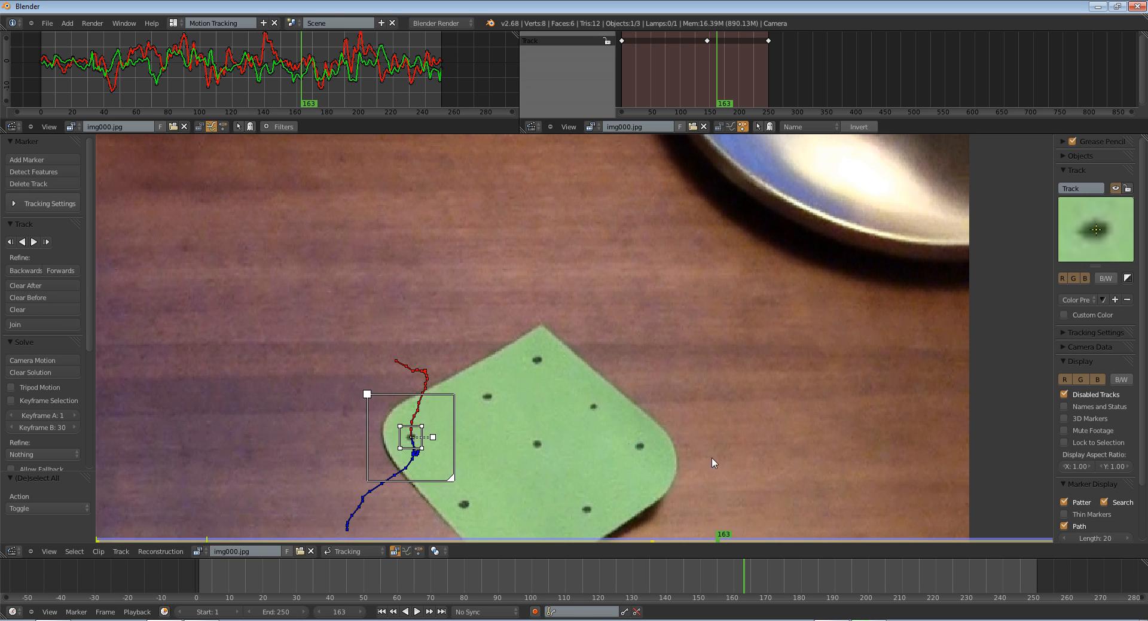
# Try moving the marker off its dot at frame 150 to produce a spike in the movement curves.
pyautogui.moveTo(639, 562); pyautogui.dragTo(697, 565)
pyautogui.press('g')
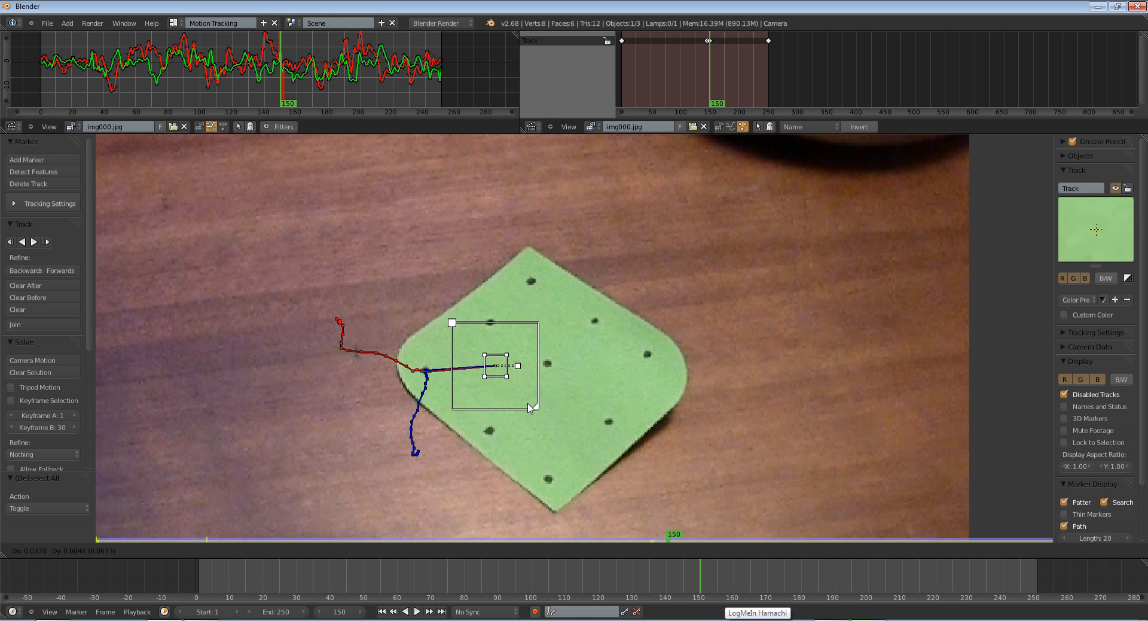
pyautogui.click(530, 408)
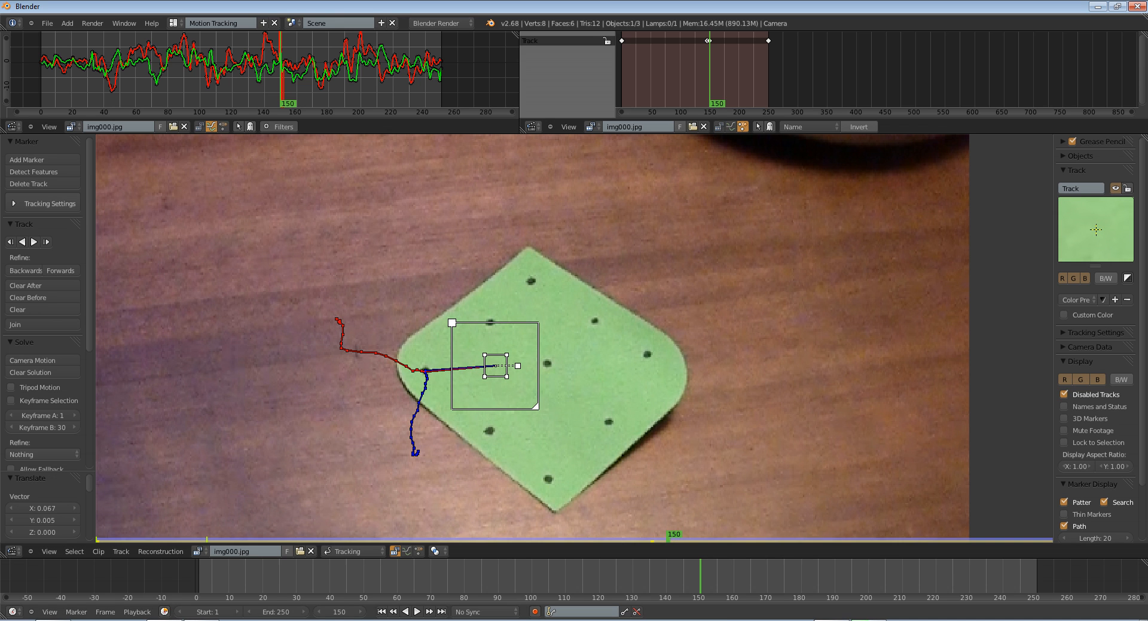
pyautogui.moveTo(696, 580)
pyautogui.mouseDown()
pyautogui.moveTo(669, 579)
pyautogui.moveTo(699, 583)
pyautogui.mouseUp()
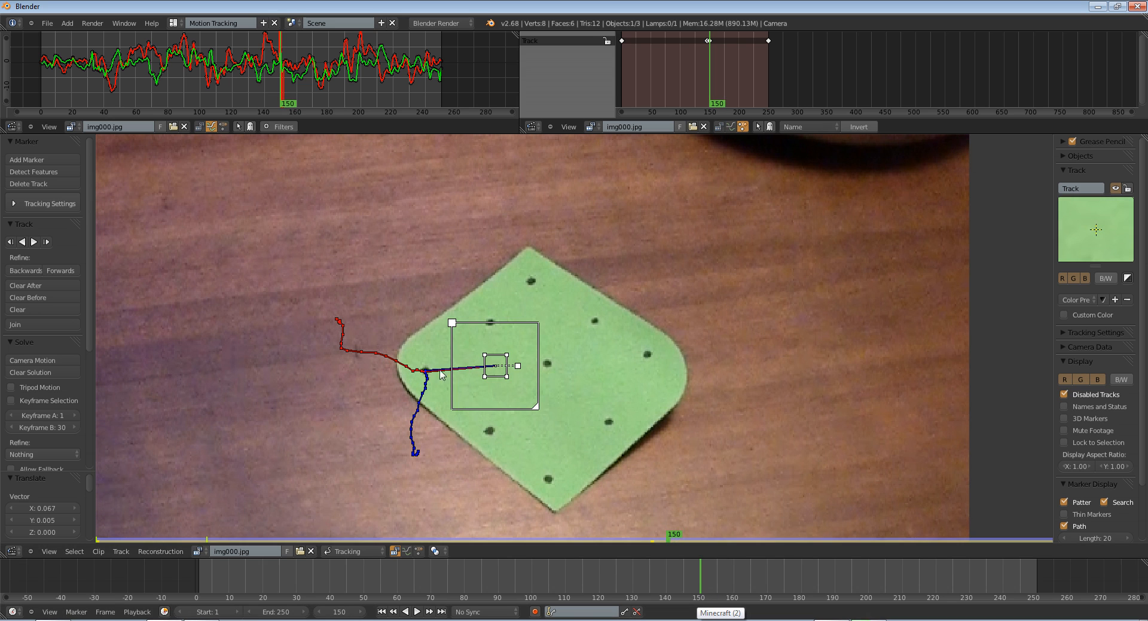
# Examine the spike in the marker's movement curves and scrub to frame 147, just before the jump.
pyautogui.scroll(-7, 323, 67)
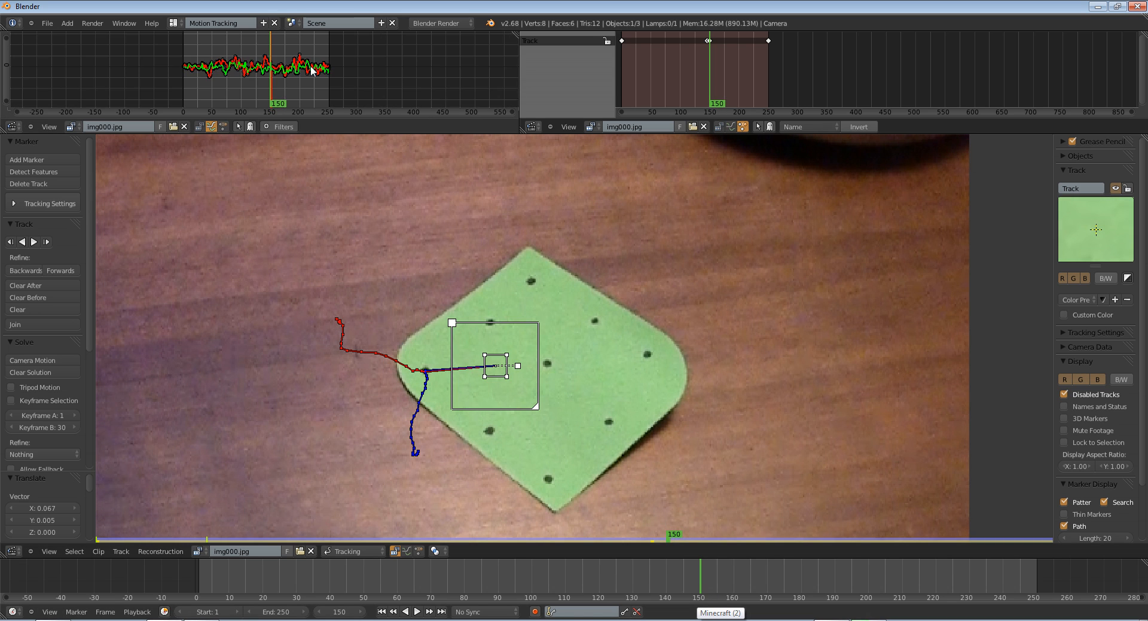
pyautogui.press('a')
pyautogui.moveTo(330, 69); pyautogui.dragTo(277, 96)
pyautogui.press('a')
pyautogui.scroll(2, 313, 69)
pyautogui.scroll(5, 275, 94)
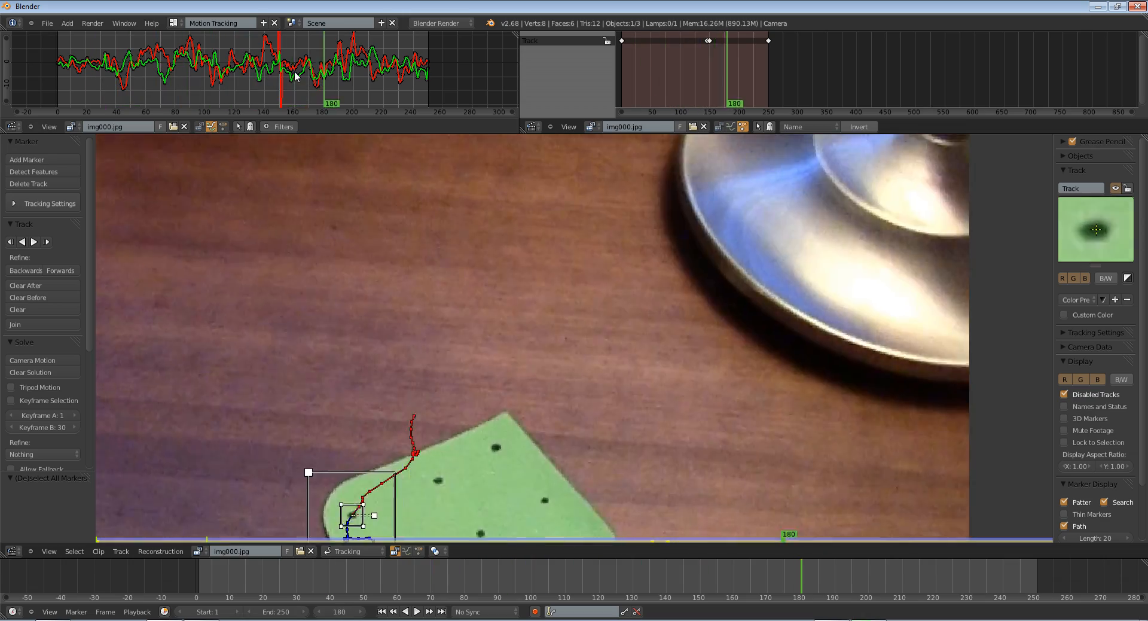
pyautogui.moveTo(295, 74)
pyautogui.mouseDown()
pyautogui.moveTo(269, 76)
pyautogui.moveTo(409, 101)
pyautogui.moveTo(274, 87)
pyautogui.mouseUp()
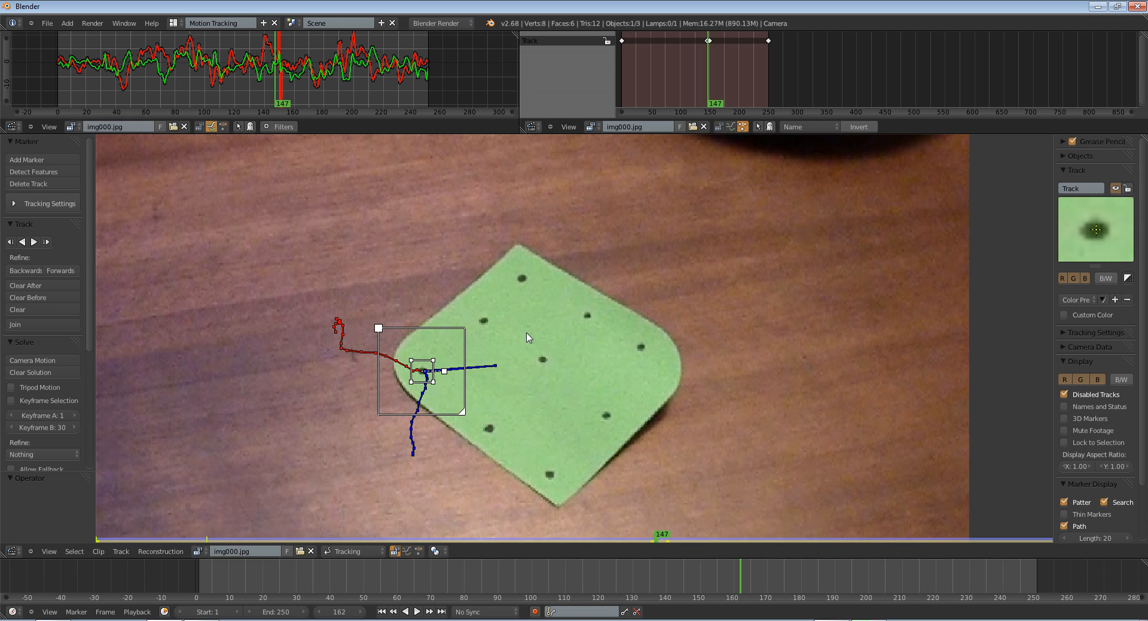
# Undo the marker's displacement at frame 150 and leave the marker deselected.
pyautogui.press('a')
pyautogui.press('a')
pyautogui.press('a')
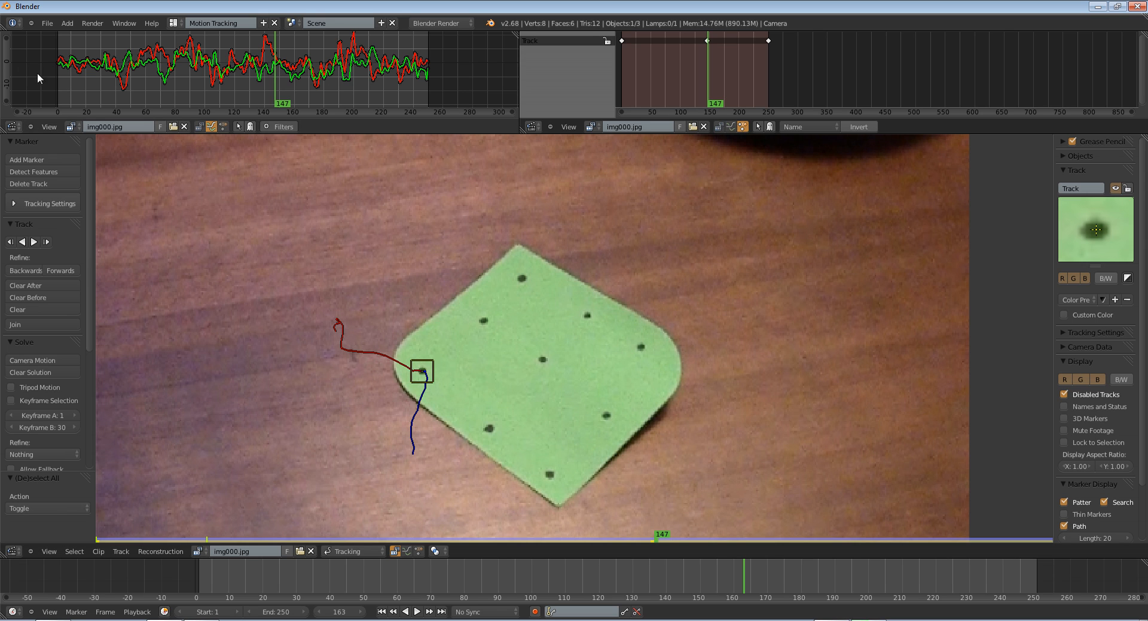
# Save the project as trackingtut in the Blender\tuts folder.
pyautogui.click(38, 26)
pyautogui.click(59, 112)
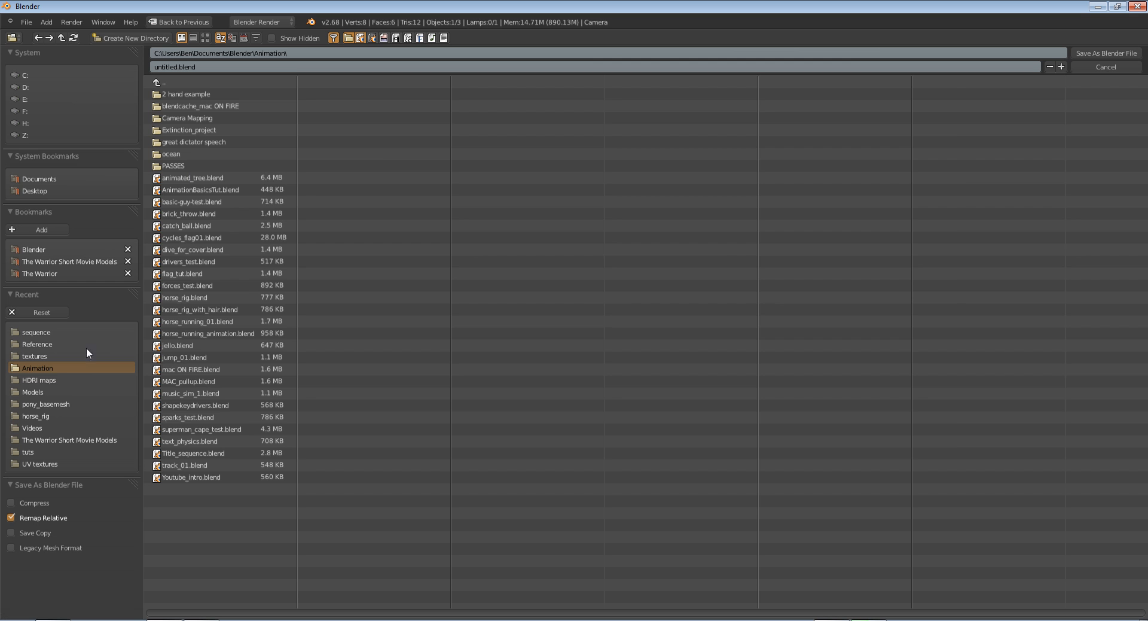
pyautogui.click(55, 248)
pyautogui.click(164, 238)
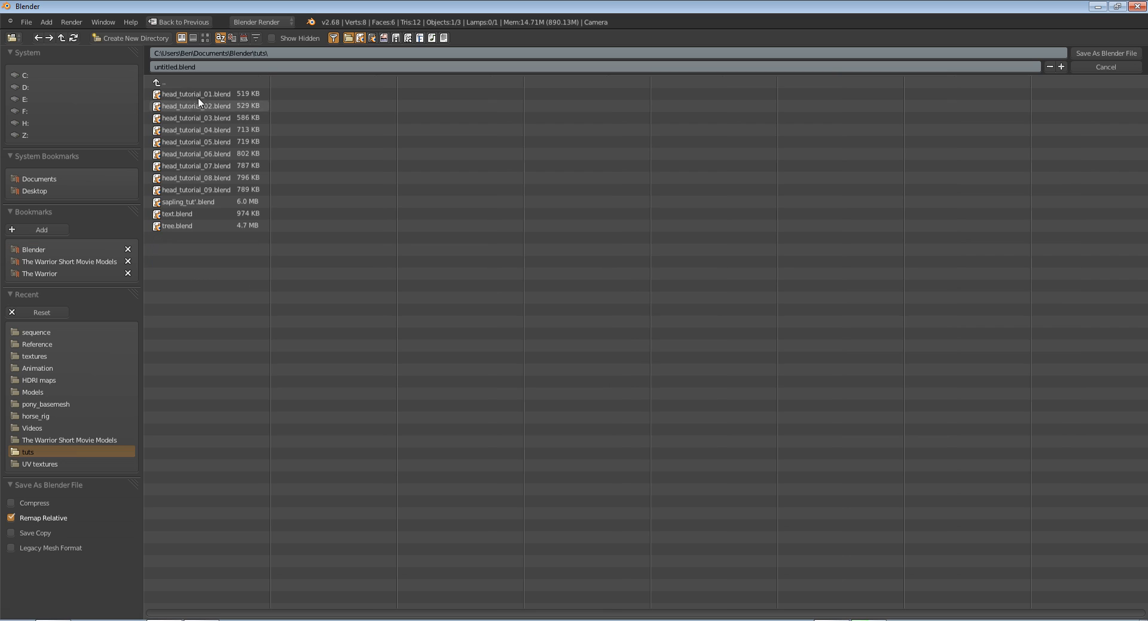
pyautogui.click(187, 66)
pyautogui.write('track')
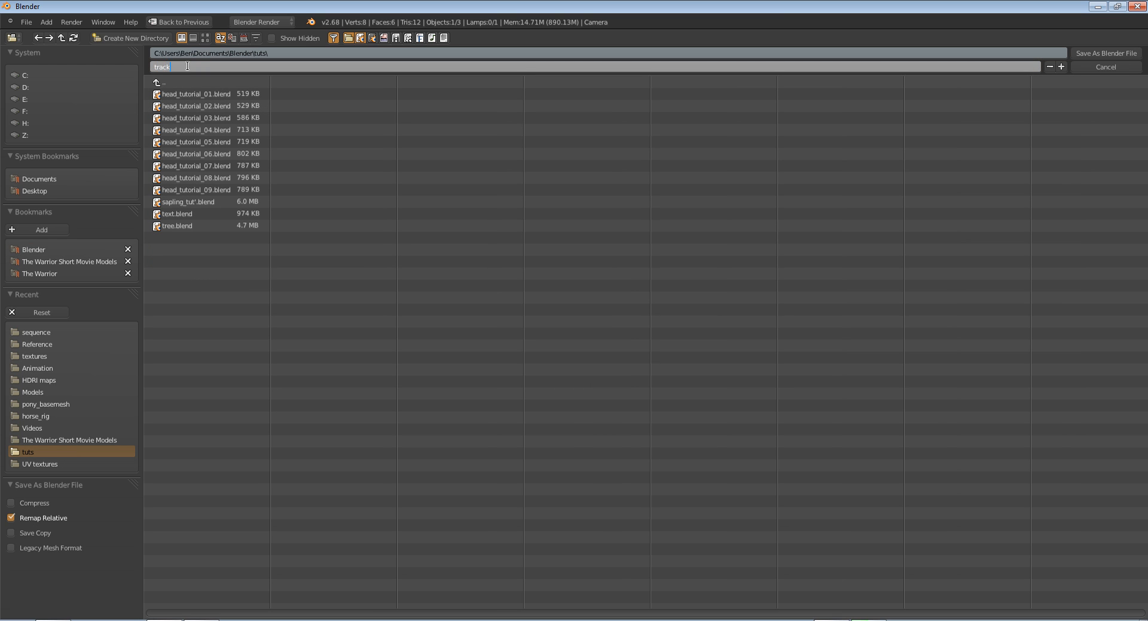
pyautogui.write('ingtut')
pyautogui.press('Return')
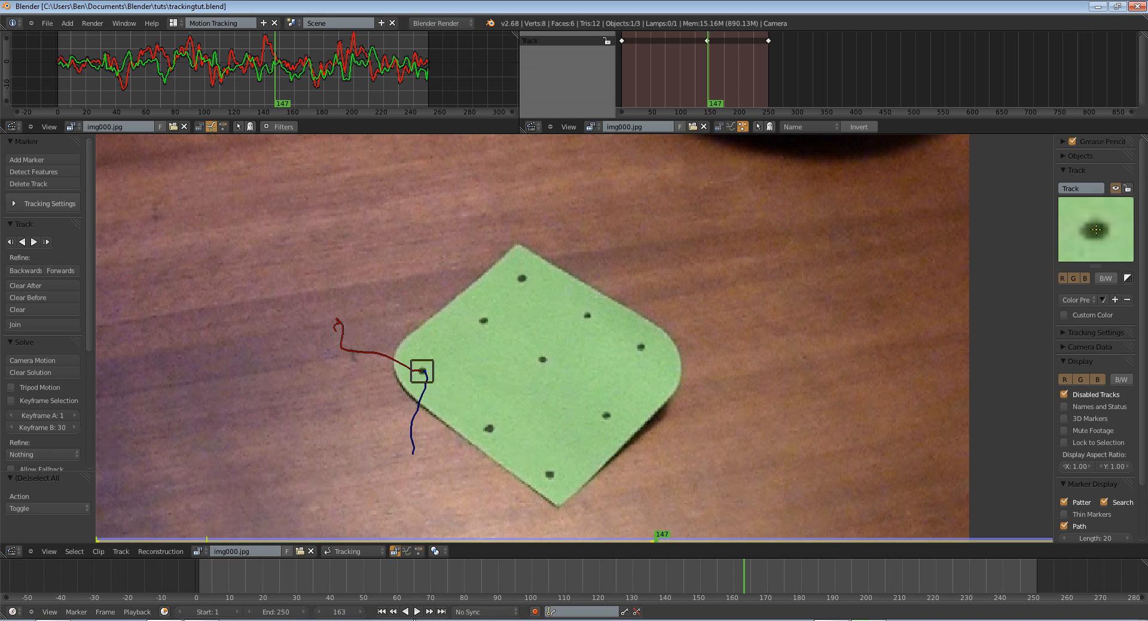
# Return to the first frame and place a second tracking marker on the centre dot of the upper green note.
pyautogui.hotkey('shift', 'Left')
pyautogui.press('a')
pyautogui.press('a')
pyautogui.moveTo(358, 264); pyautogui.dragTo(401, 307, button='middle')
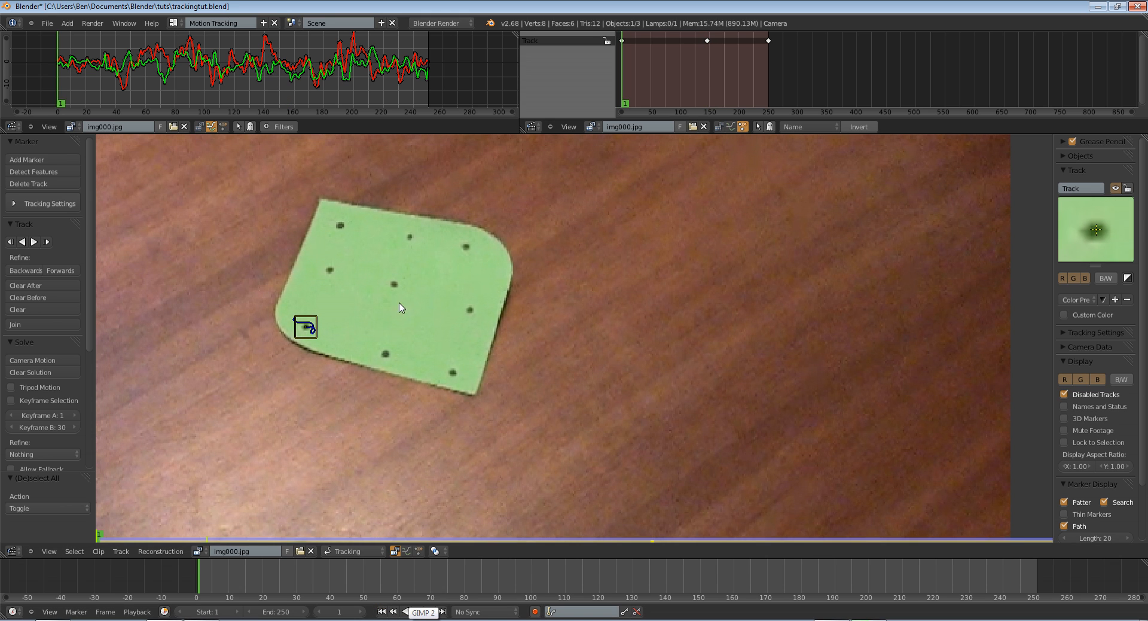
pyautogui.keyDown('ctrl'); pyautogui.click(394, 286); pyautogui.keyUp('ctrl')
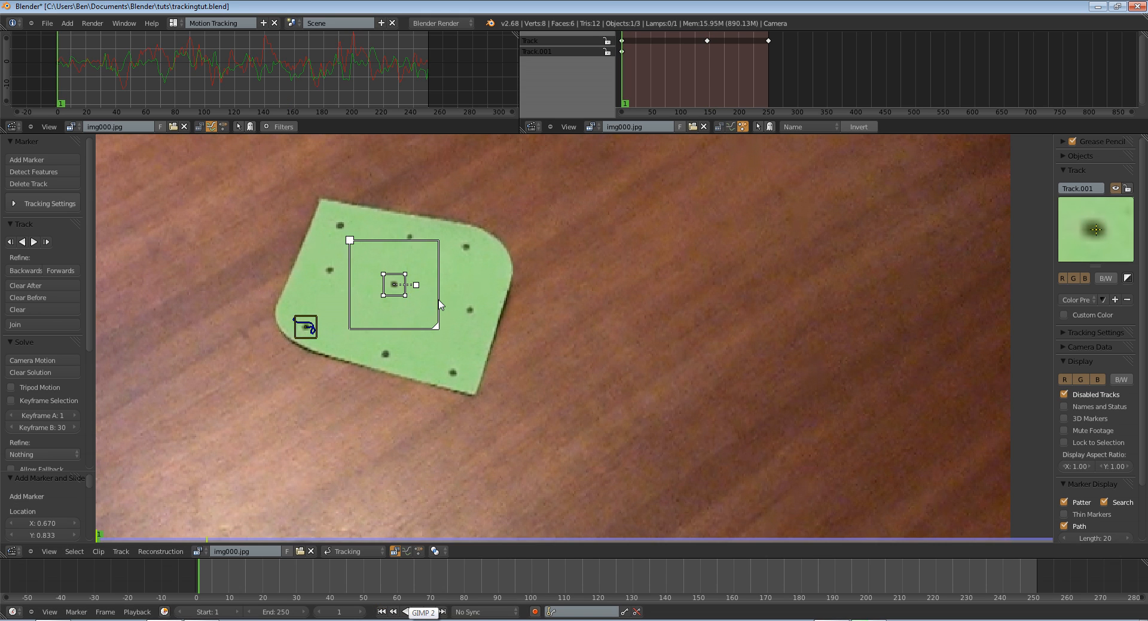
# Track the second marker forward, recentre it on its dot where tracking stops, and resume tracking.
pyautogui.hotkey('ctrl', 't')
pyautogui.moveTo(558, 396); pyautogui.dragTo(562, 402, button='right')
pyautogui.hotkey('ctrl', 't')
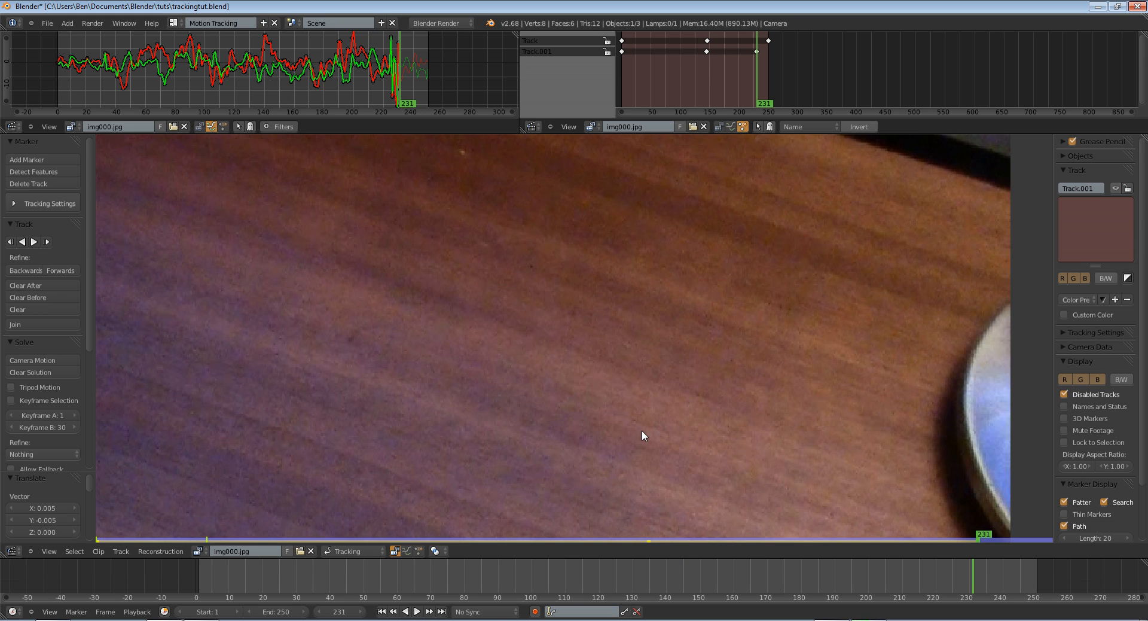
# Step back to frame 225, where the second marker has slipped off, and recentre it on the middle dot.
pyautogui.scroll(-1, 641, 429)
pyautogui.moveTo(720, 517); pyautogui.dragTo(597, 368, button='middle')
pyautogui.press('Left')
pyautogui.press('Left')
pyautogui.press('Left')
pyautogui.press('Left')
pyautogui.press('Left')
pyautogui.press('Left')
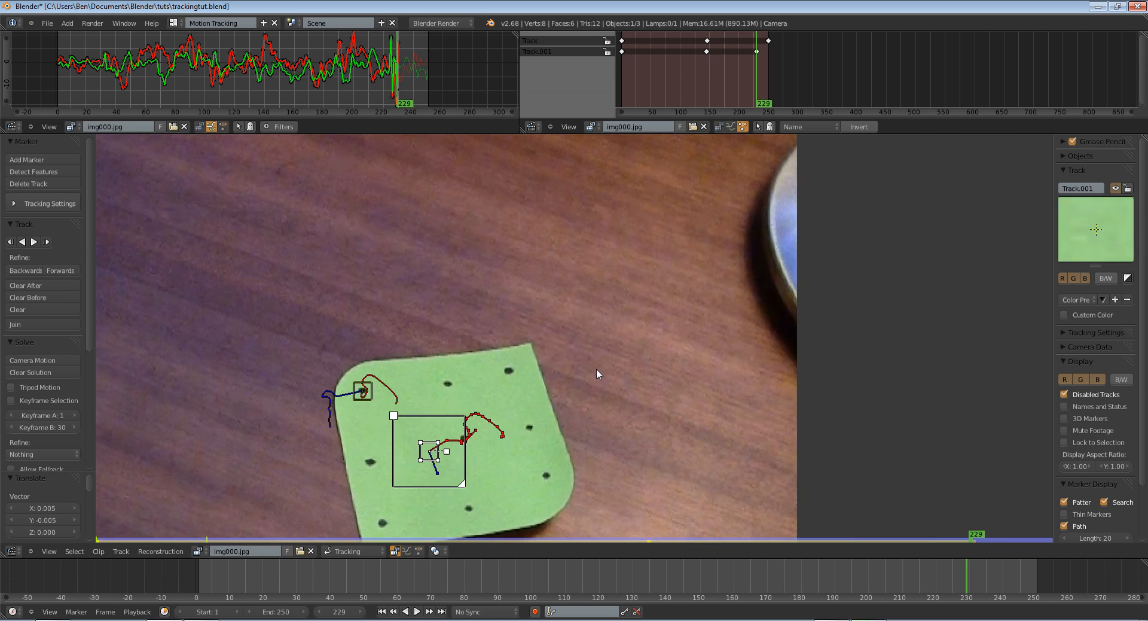
pyautogui.press('Left')
pyautogui.press('Right')
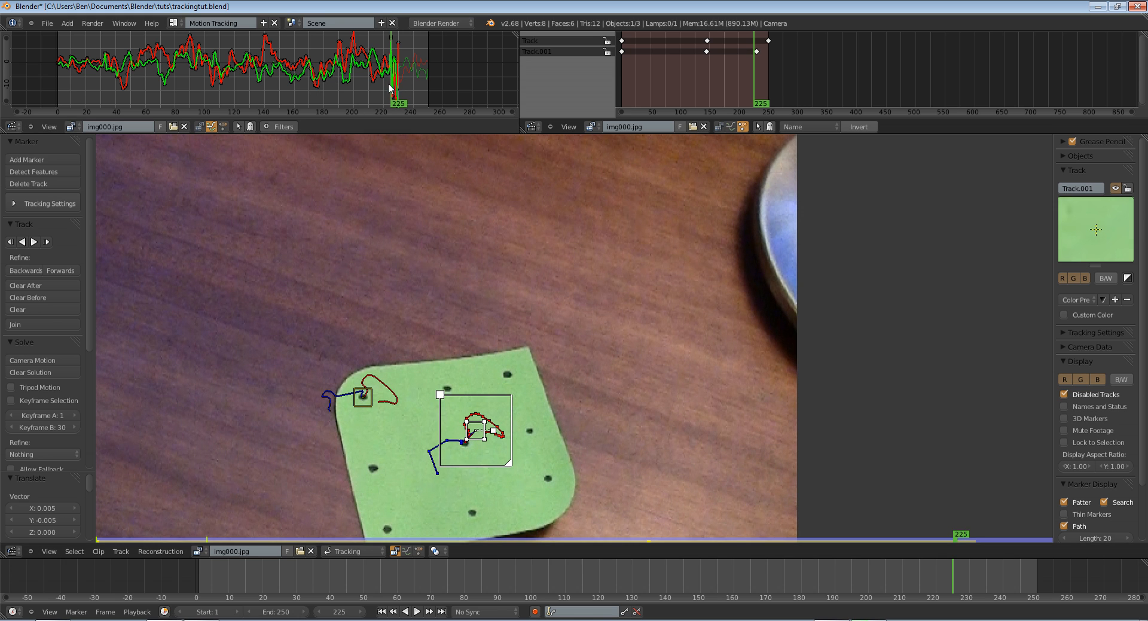
pyautogui.scroll(5, 480, 512)
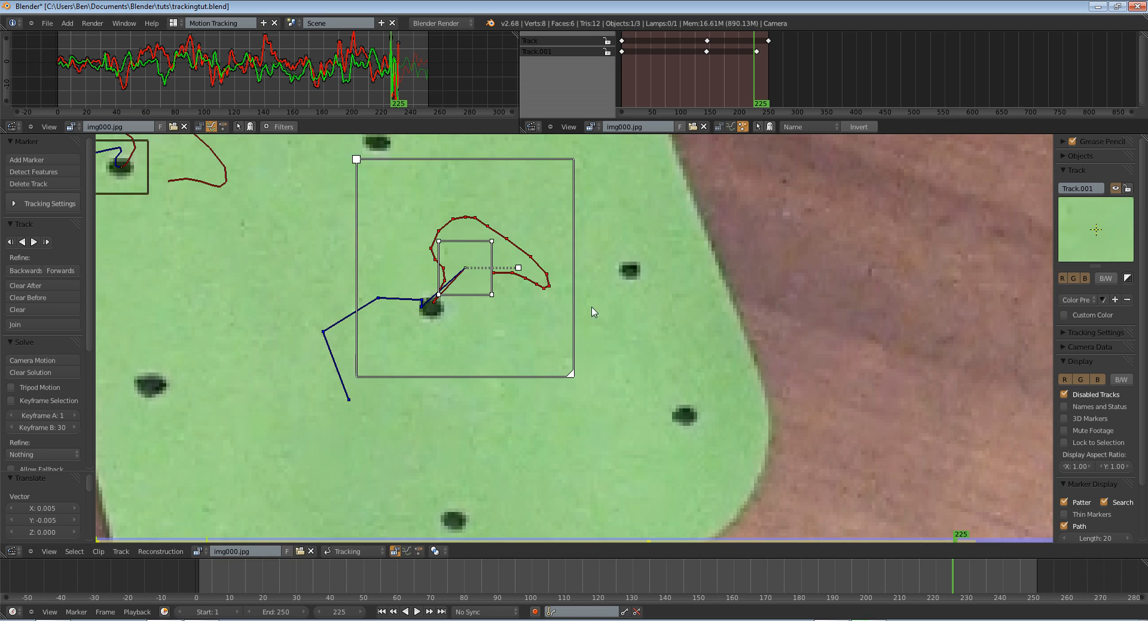
pyautogui.press('g')
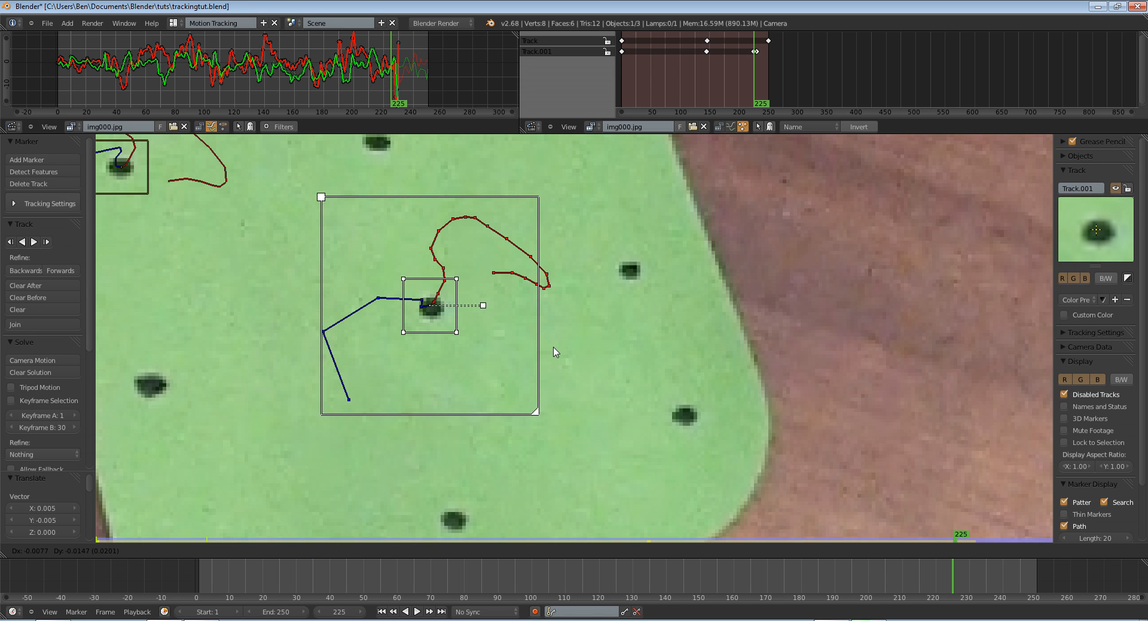
pyautogui.click(555, 352)
pyautogui.press('Left')
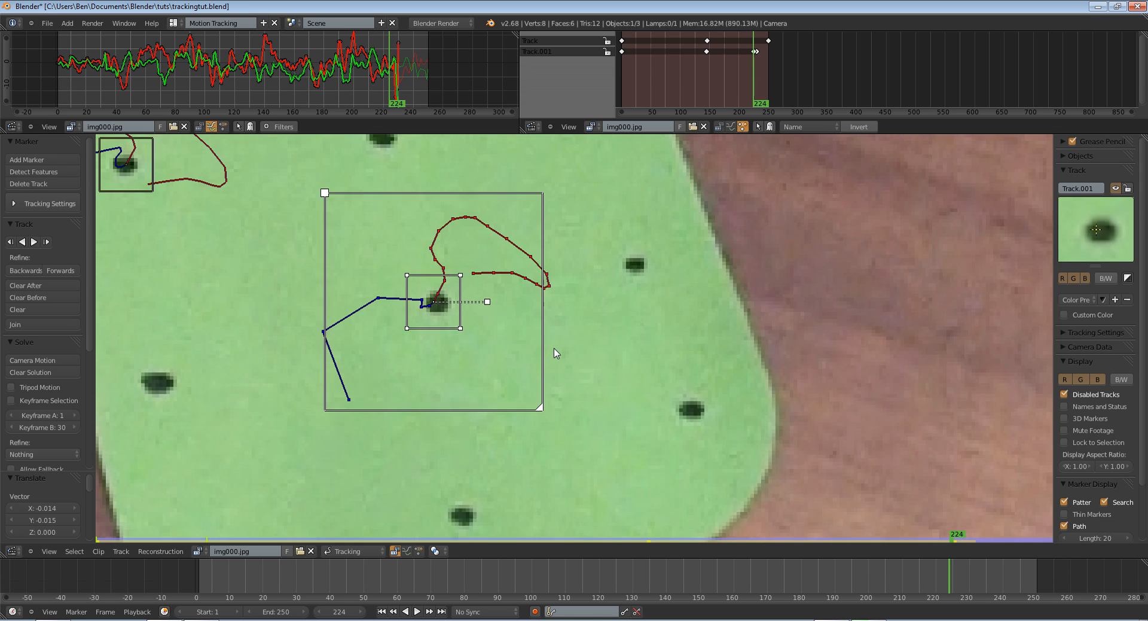
# Advance to frame 228 and recentre the second marker on the middle dot.
pyautogui.press('Right')
pyautogui.press('Right')
pyautogui.press('Right')
pyautogui.press('Right')
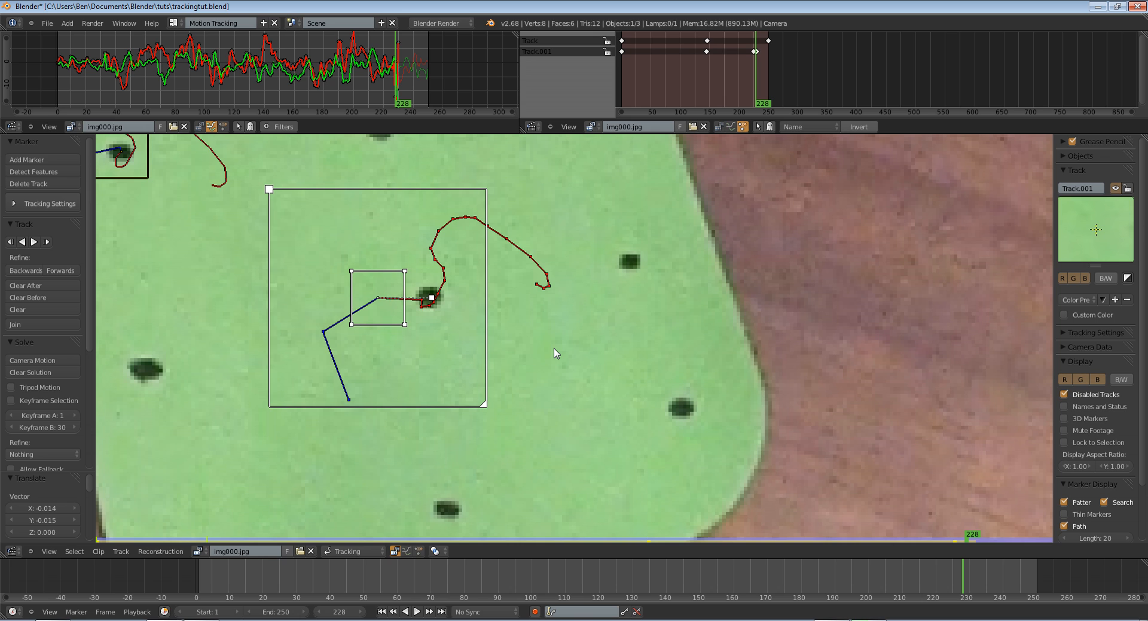
pyautogui.press('g')
pyautogui.click(609, 351)
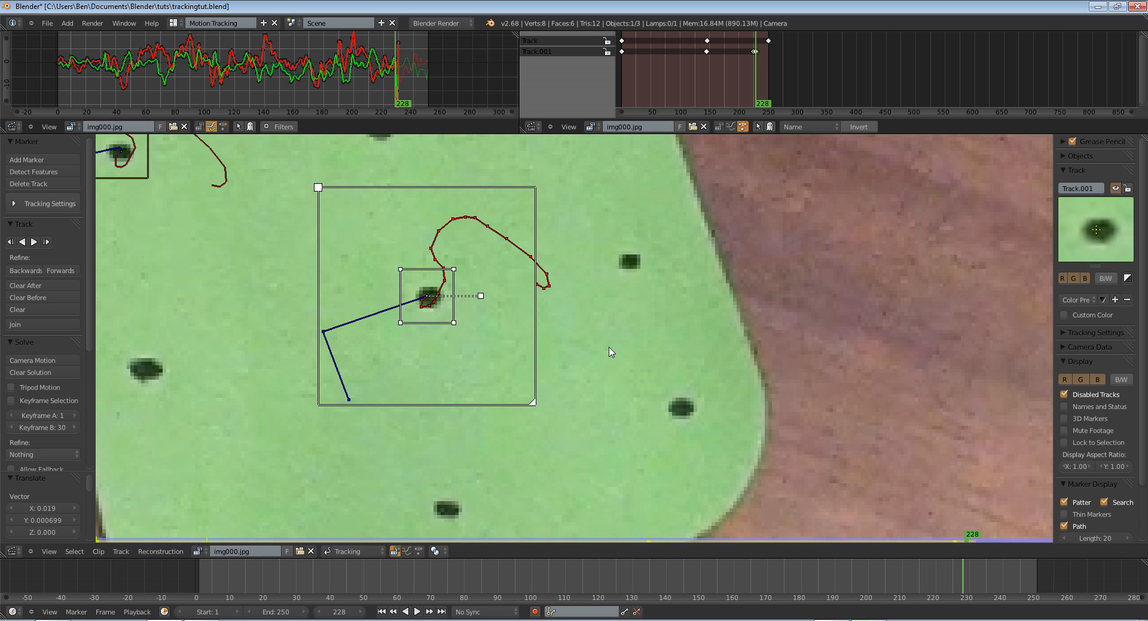
# Recentre the second marker on the middle dot at frame 229 and again at frame 230.
pyautogui.press('Right')
pyautogui.press('g')
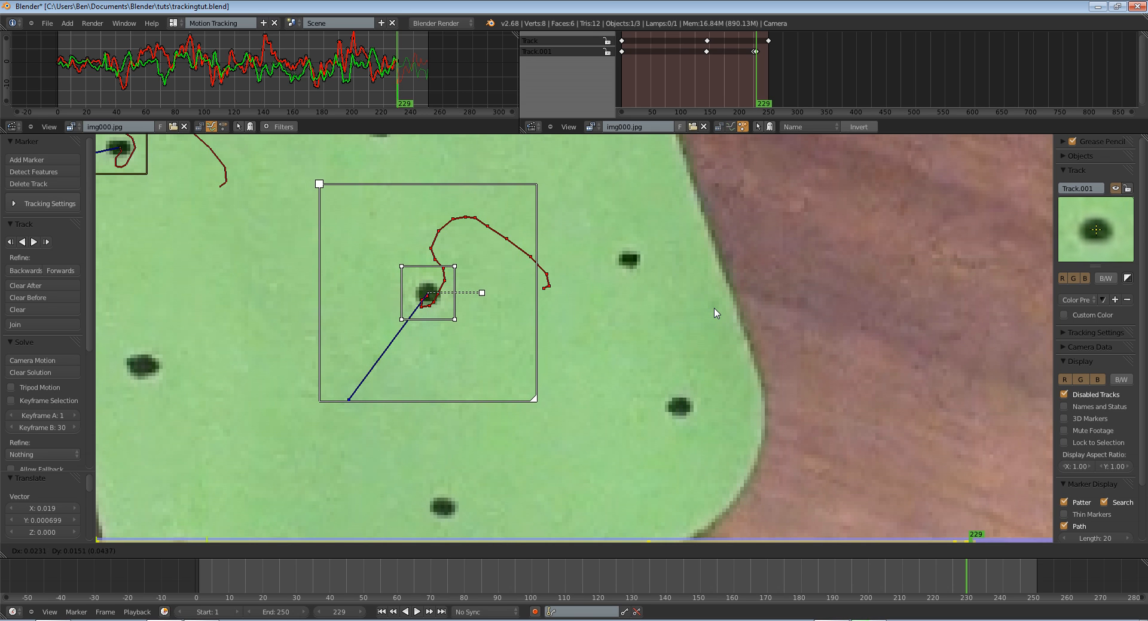
pyautogui.click(715, 312)
pyautogui.press('Right')
pyautogui.press('g')
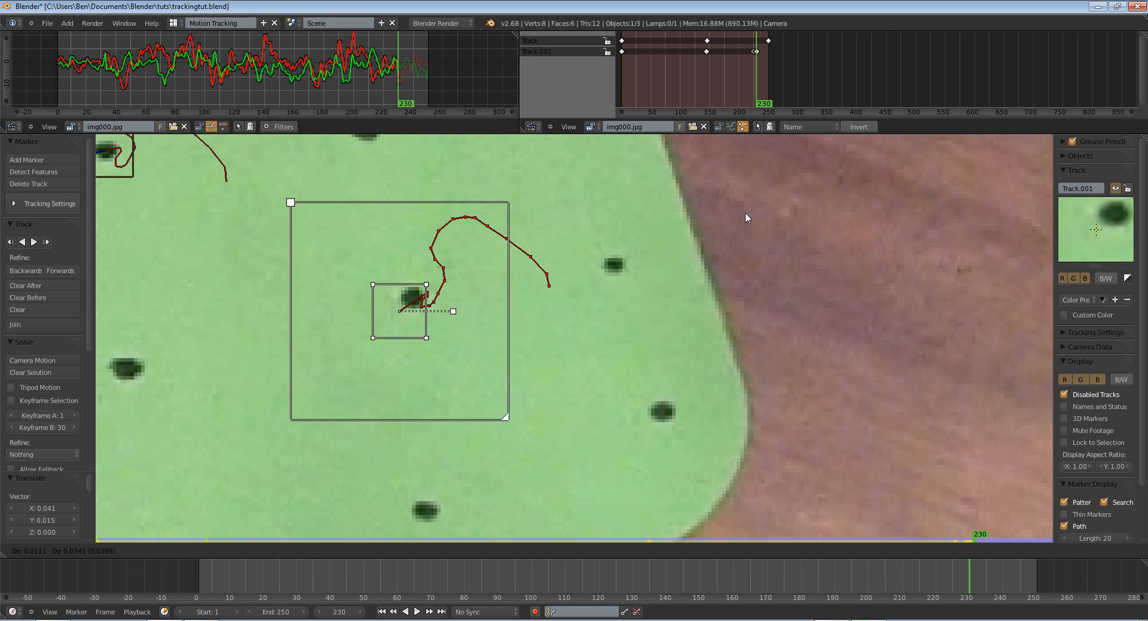
pyautogui.click(748, 214)
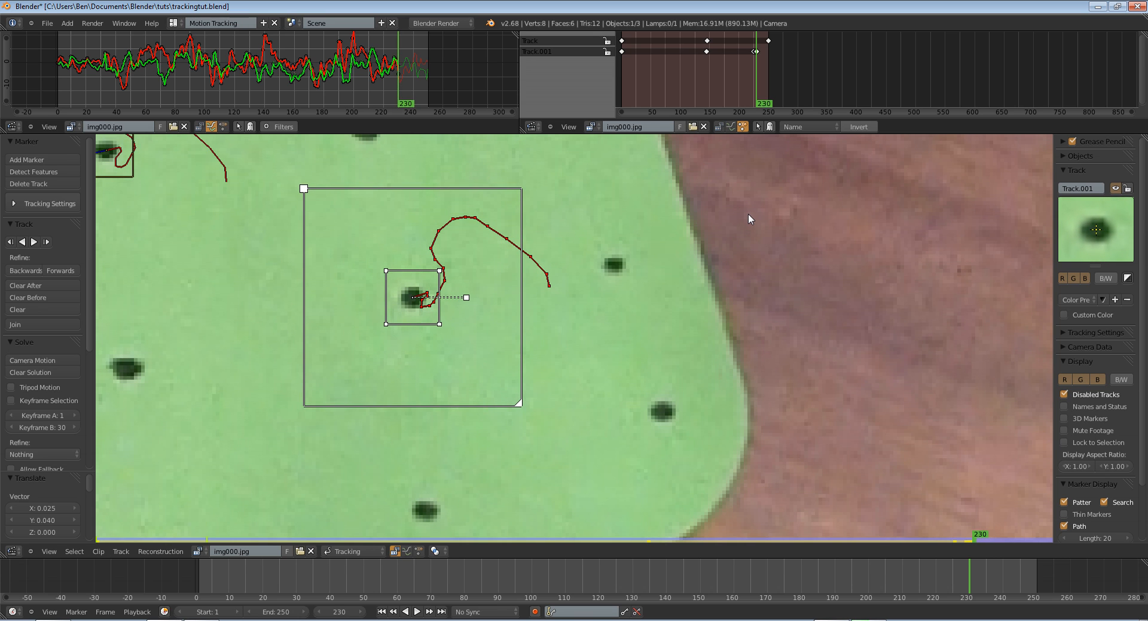
# Track the second marker forward to the last frame and save the file.
pyautogui.hotkey('ctrl', 't')
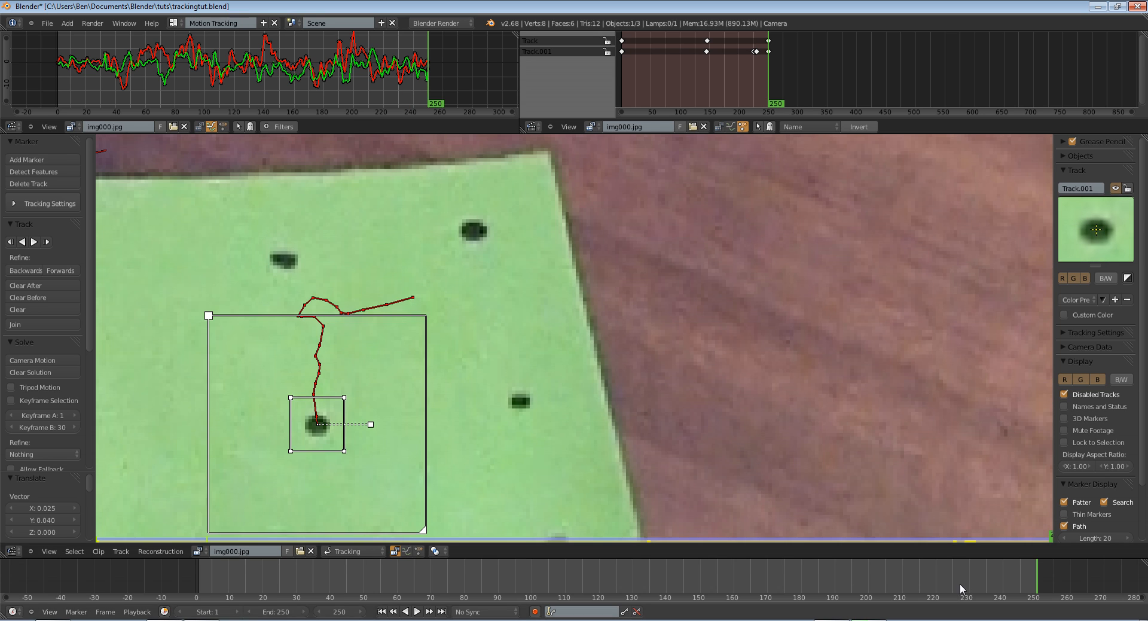
pyautogui.moveTo(959, 583); pyautogui.dragTo(824, 579)
pyautogui.scroll(-8, 622, 295)
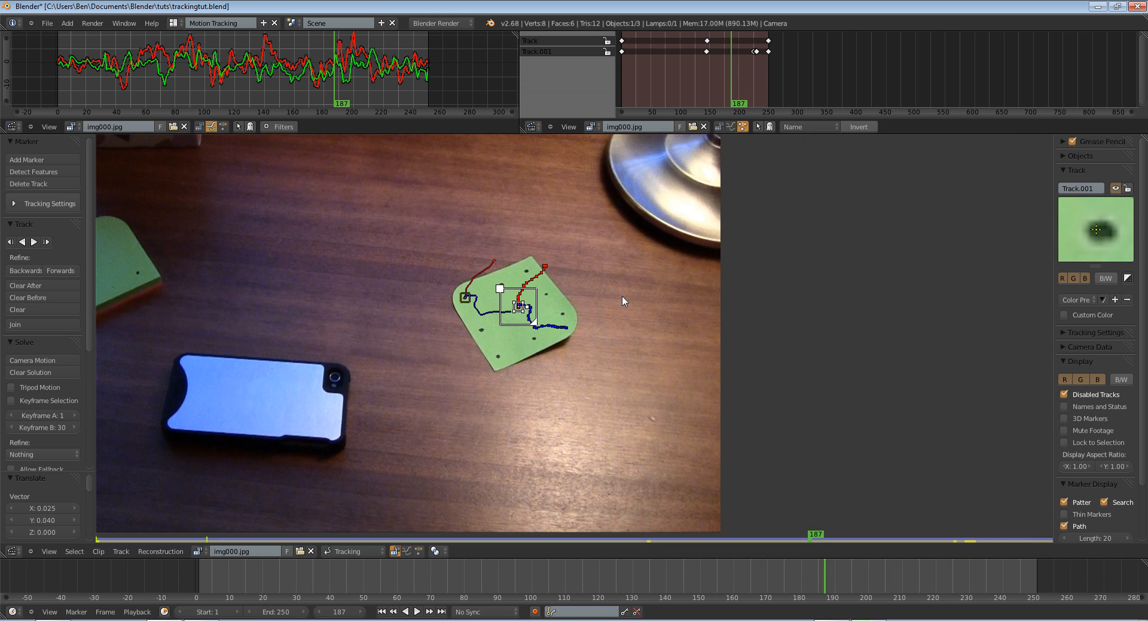
pyautogui.hotkey('ctrl', 's')
# Return to the first frame, place a third marker on the upper green note's dot at the sharp corner nearest the phone, and track it forward.
pyautogui.click(381, 611)
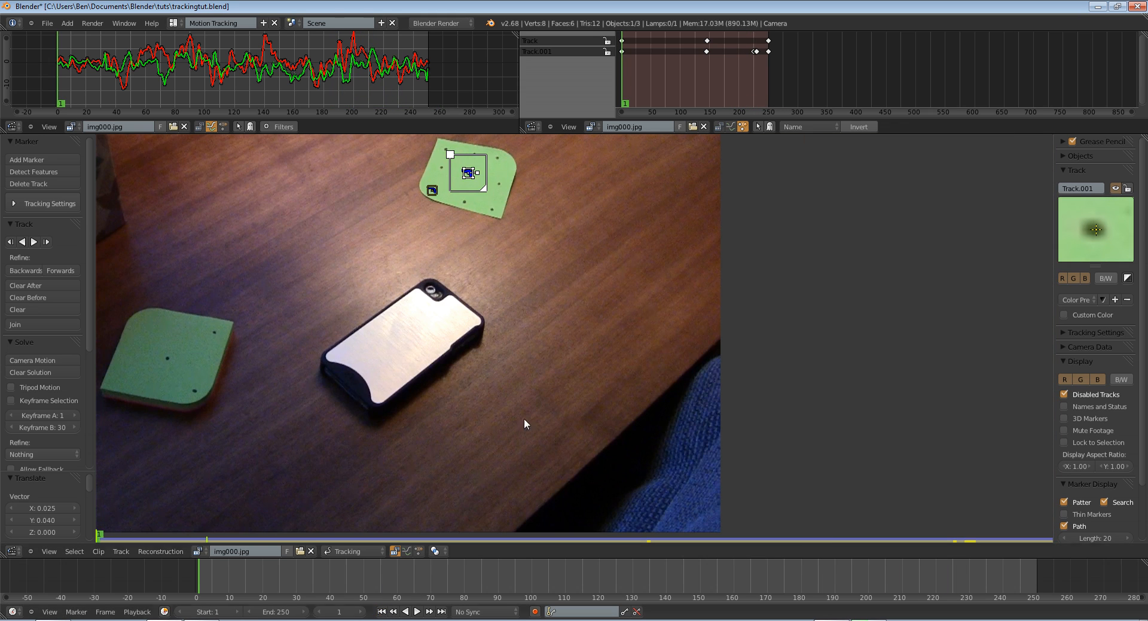
pyautogui.moveTo(492, 251); pyautogui.dragTo(491, 331, button='middle')
pyautogui.keyDown('ctrl'); pyautogui.click(487, 323); pyautogui.keyUp('ctrl')
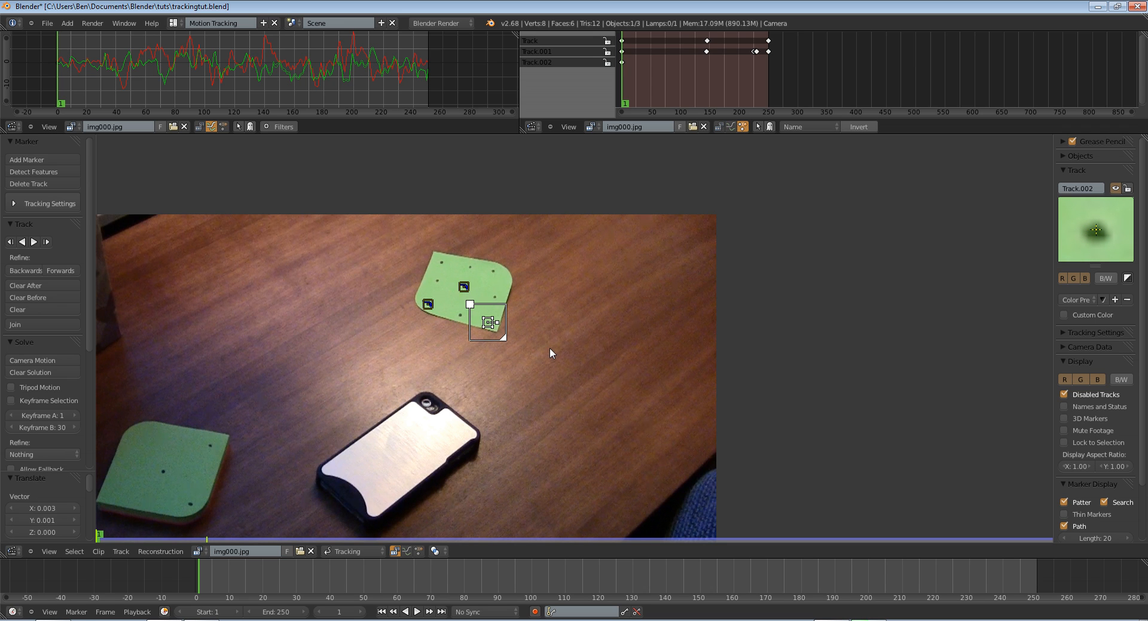
pyautogui.hotkey('ctrl', 't')
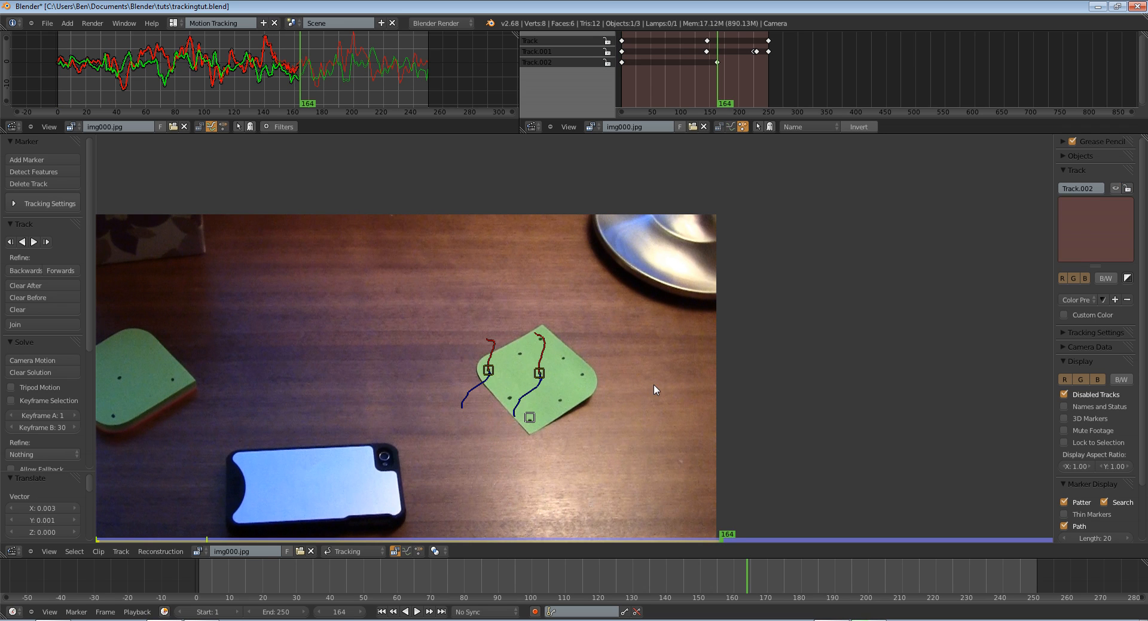
# Recentre the third marker on its dot at frame 164 and resume tracking to the last frame.
pyautogui.press('Left')
pyautogui.scroll(2, 654, 383)
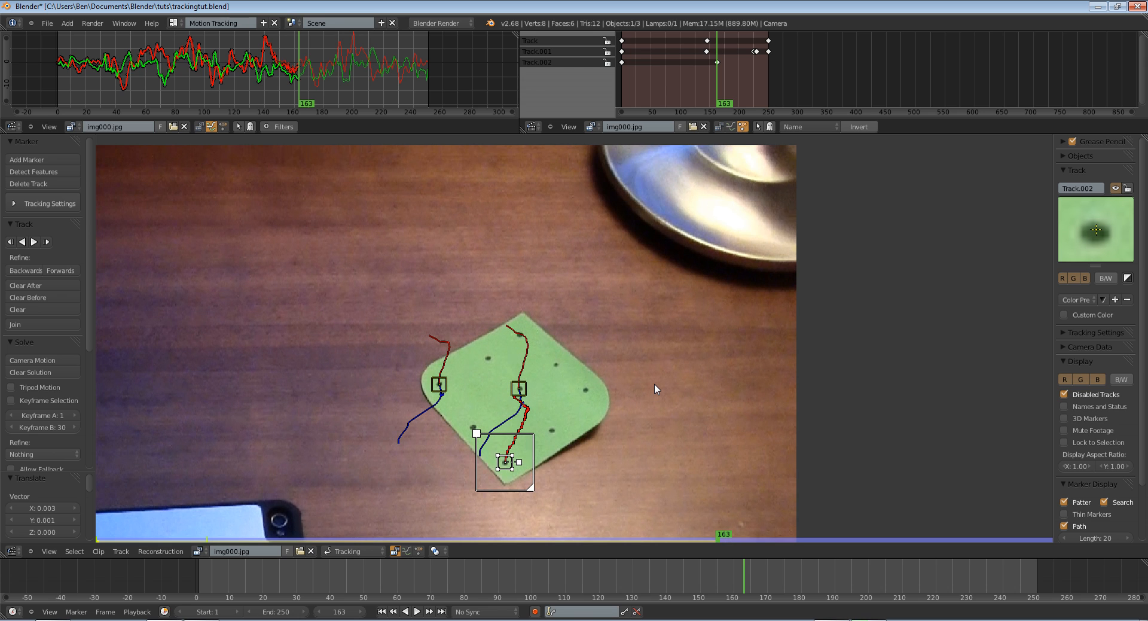
pyautogui.press('Right')
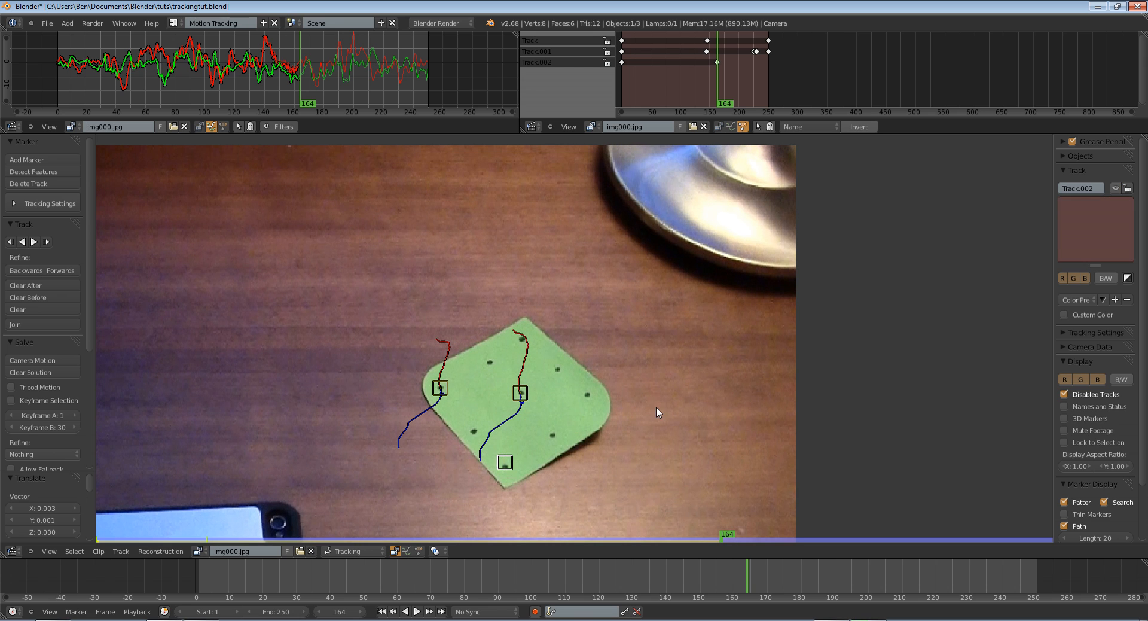
pyautogui.press('g')
pyautogui.click(657, 411)
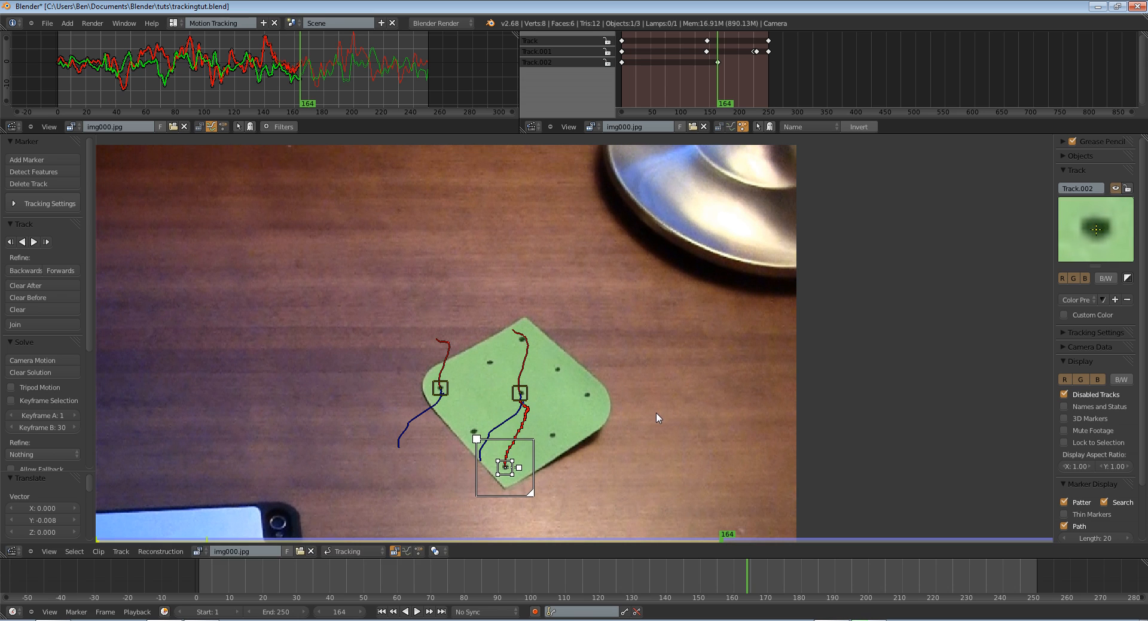
pyautogui.hotkey('ctrl', 't')
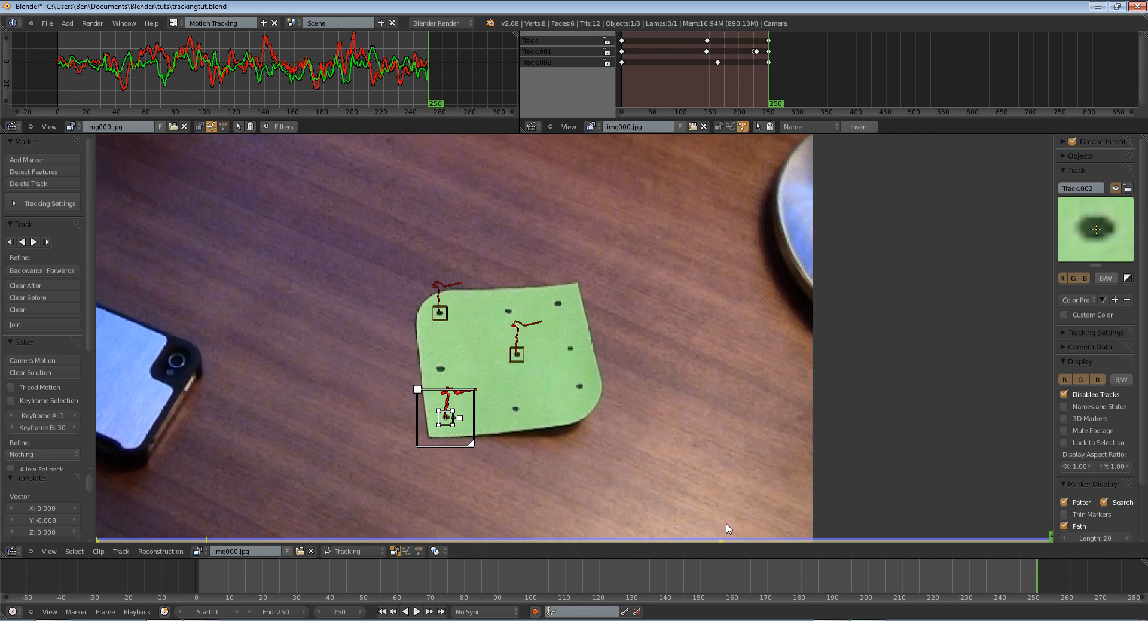
# Return to the first frame and place a fourth marker on the darker green note's dot near its upper sharp corner.
pyautogui.click(381, 611)
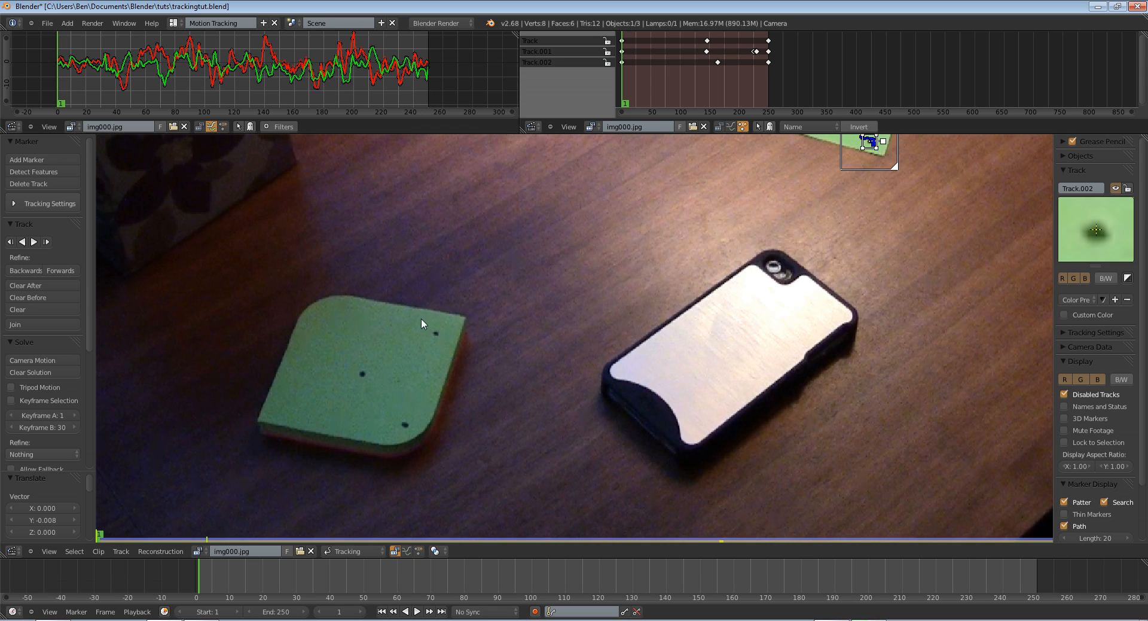
pyautogui.moveTo(535, 321); pyautogui.dragTo(499, 326, button='middle')
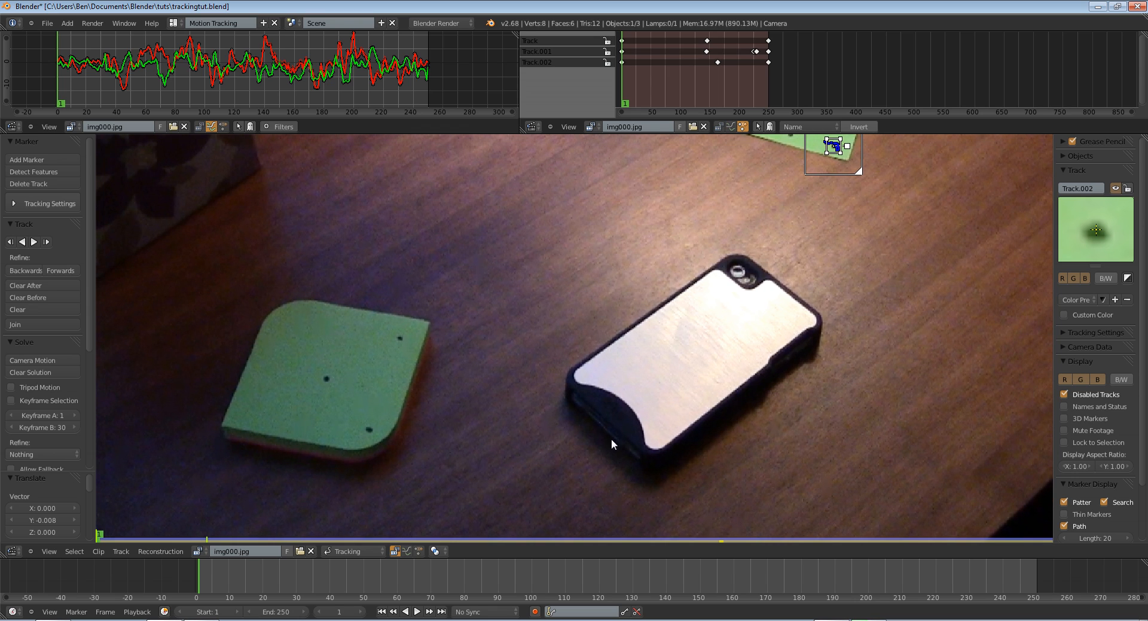
pyautogui.scroll(-2, 497, 451)
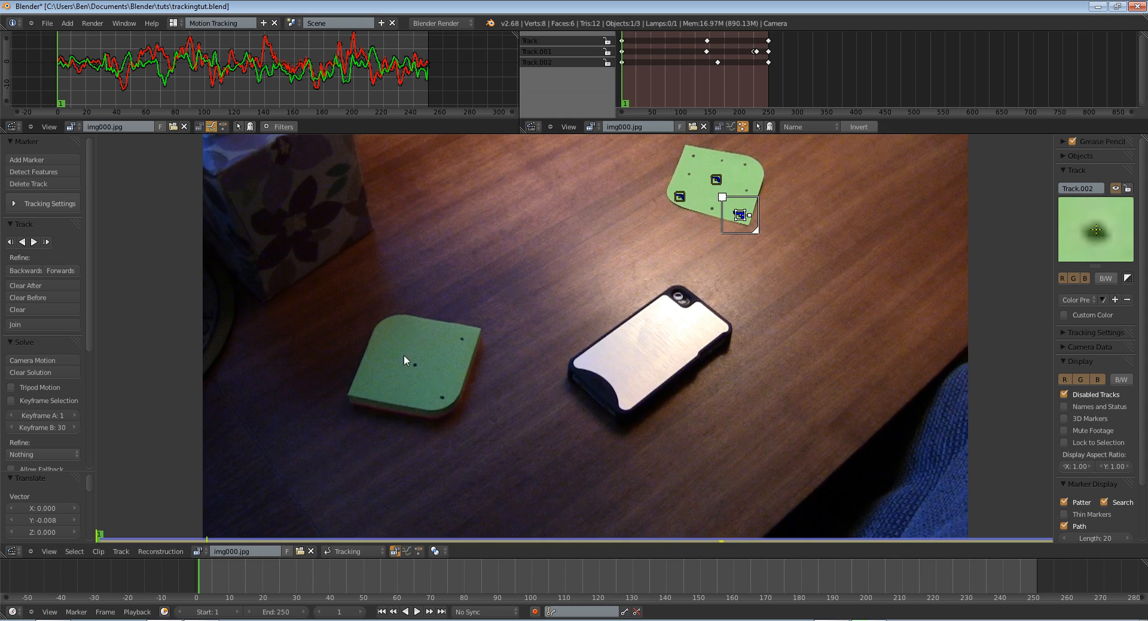
pyautogui.moveTo(581, 269); pyautogui.dragTo(586, 328, button='middle')
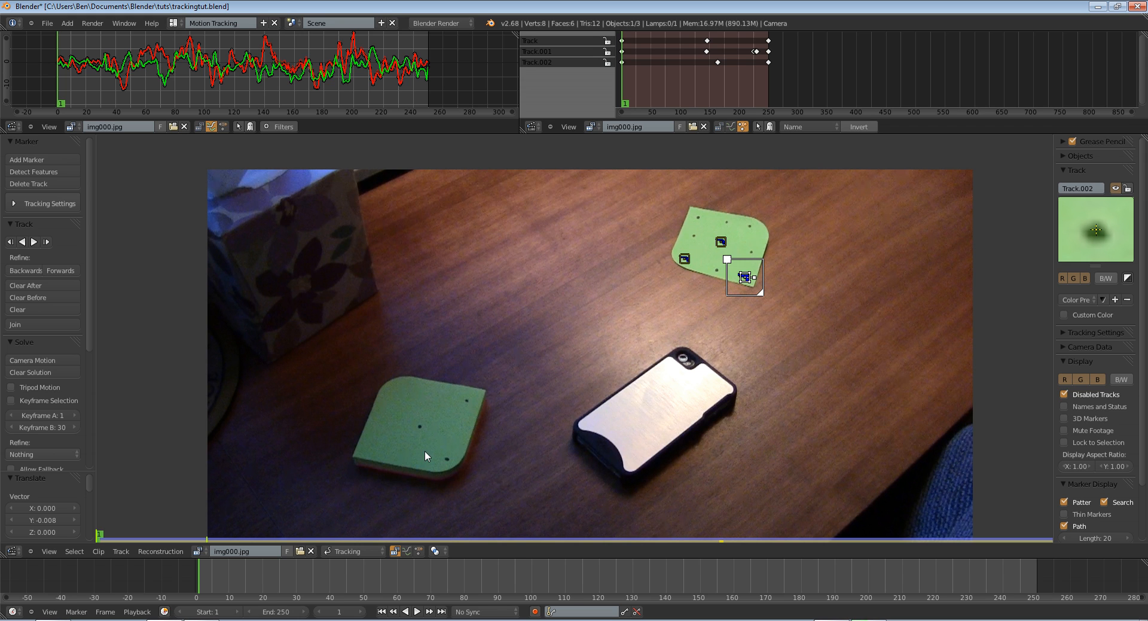
pyautogui.moveTo(446, 461); pyautogui.dragTo(484, 369, button='middle')
pyautogui.scroll(3, 485, 369)
pyautogui.scroll(-3, 431, 388)
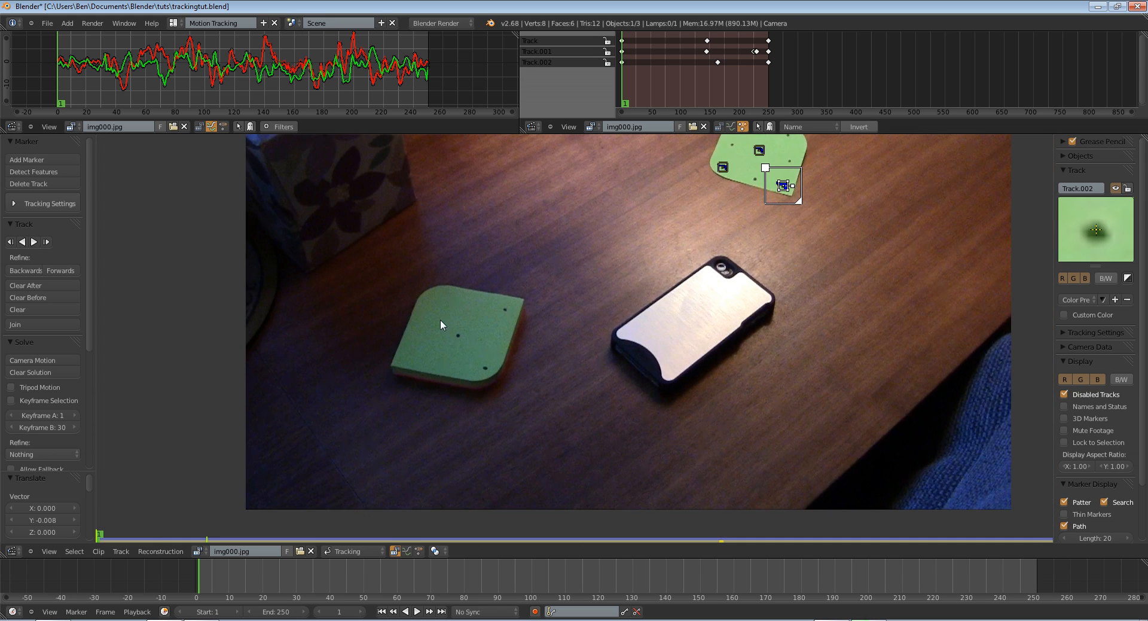
pyautogui.scroll(1, 441, 320)
pyautogui.moveTo(689, 247); pyautogui.dragTo(547, 314, button='middle')
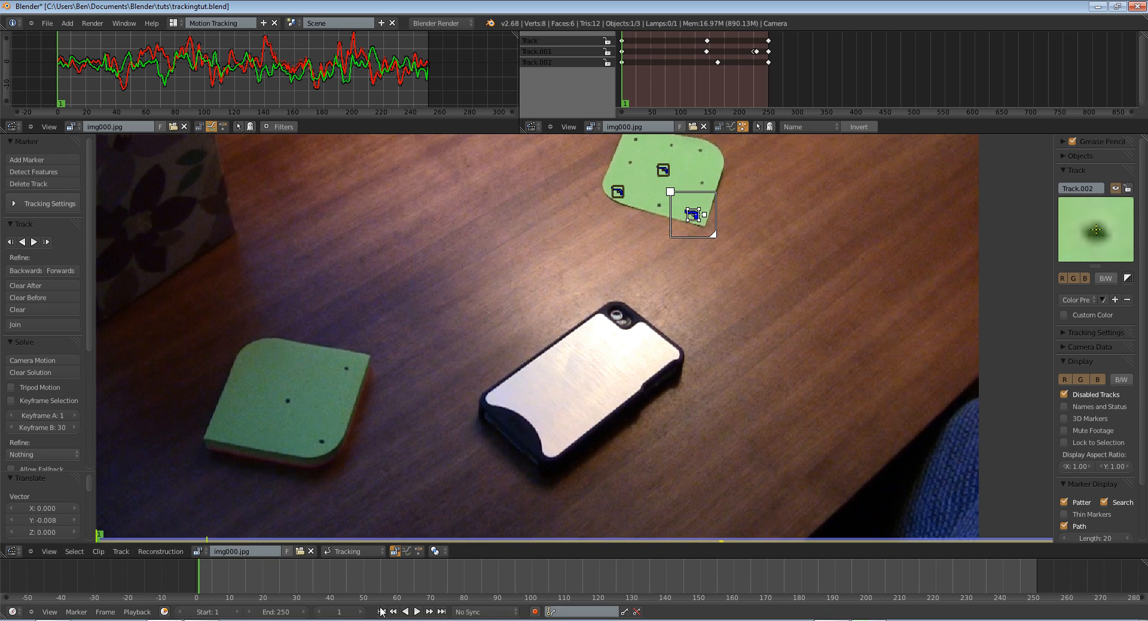
pyautogui.keyDown('ctrl'); pyautogui.click(346, 367); pyautogui.keyUp('ctrl')
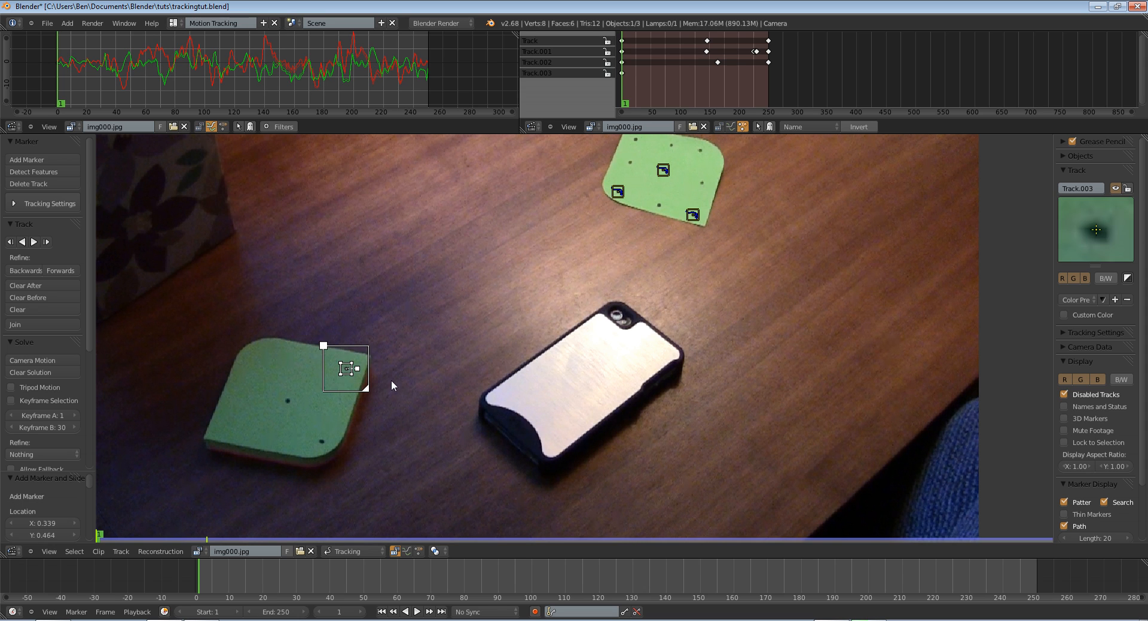
# Track the fourth marker forward, recentre it at frame 92 where tracking stops, and resume tracking.
pyautogui.hotkey('ctrl', 't')
pyautogui.press('g')
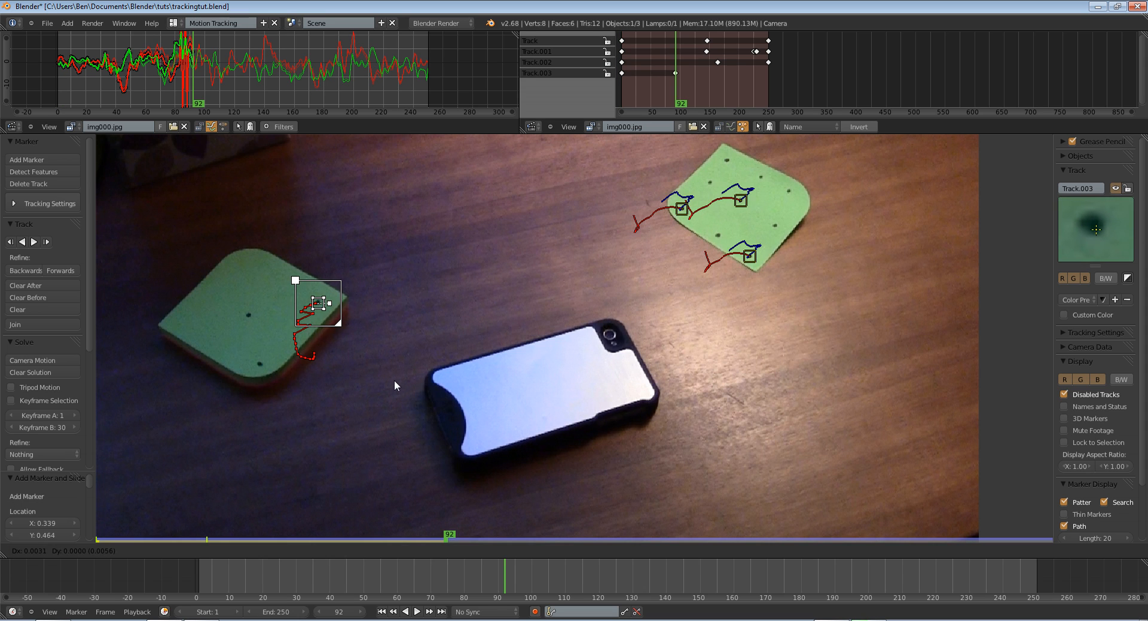
pyautogui.click(394, 380)
pyautogui.hotkey('ctrl', 't')
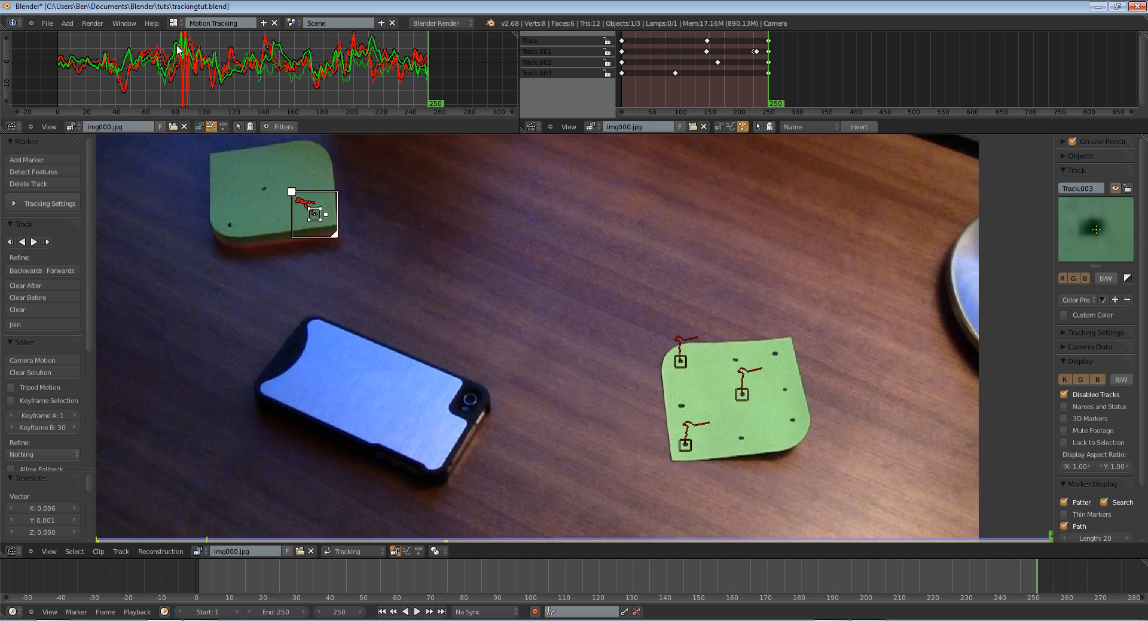
# Use the error spike in the tracking graph to reach frame 84 and recentre the fourth marker on its dot.
pyautogui.moveTo(180, 53)
pyautogui.mouseDown()
pyautogui.moveTo(188, 64)
pyautogui.moveTo(175, 70)
pyautogui.mouseUp()
pyautogui.press('Right')
pyautogui.press('Right')
pyautogui.press('Right')
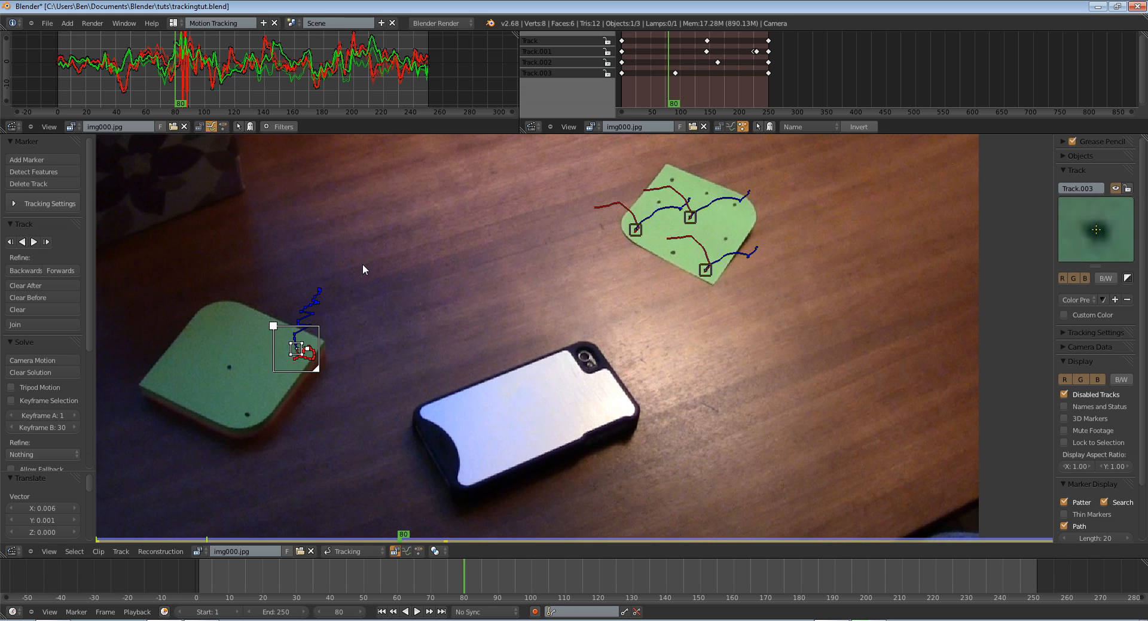
pyautogui.scroll(6, 362, 264)
pyautogui.moveTo(296, 347); pyautogui.dragTo(885, 377, button='middle')
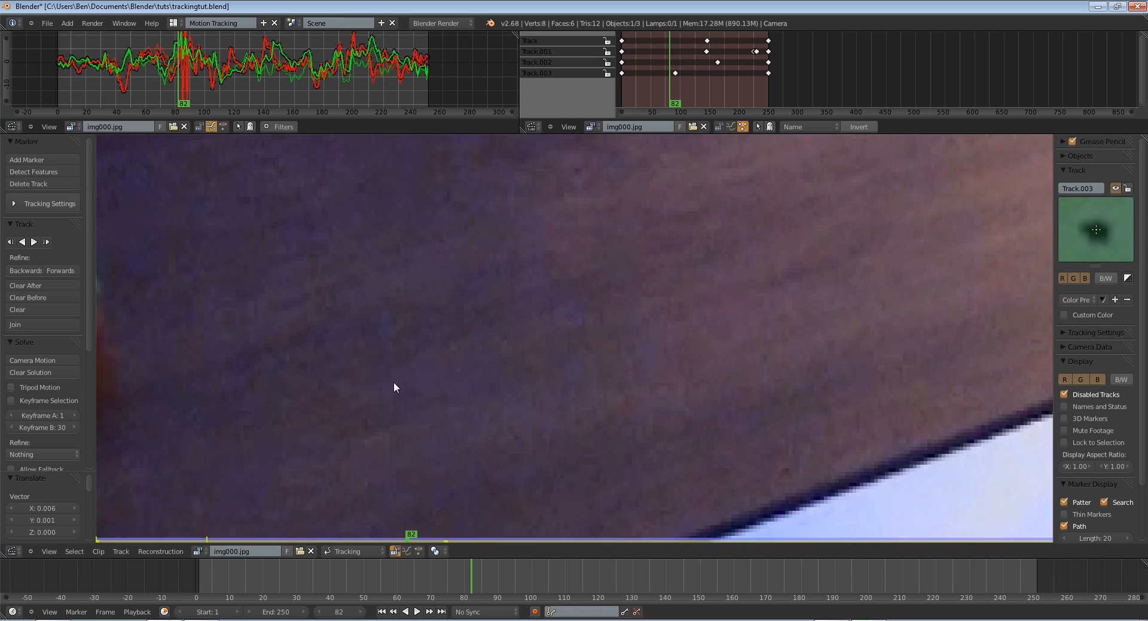
pyautogui.moveTo(203, 383); pyautogui.dragTo(731, 377, button='middle')
pyautogui.press('Right')
pyautogui.press('Right')
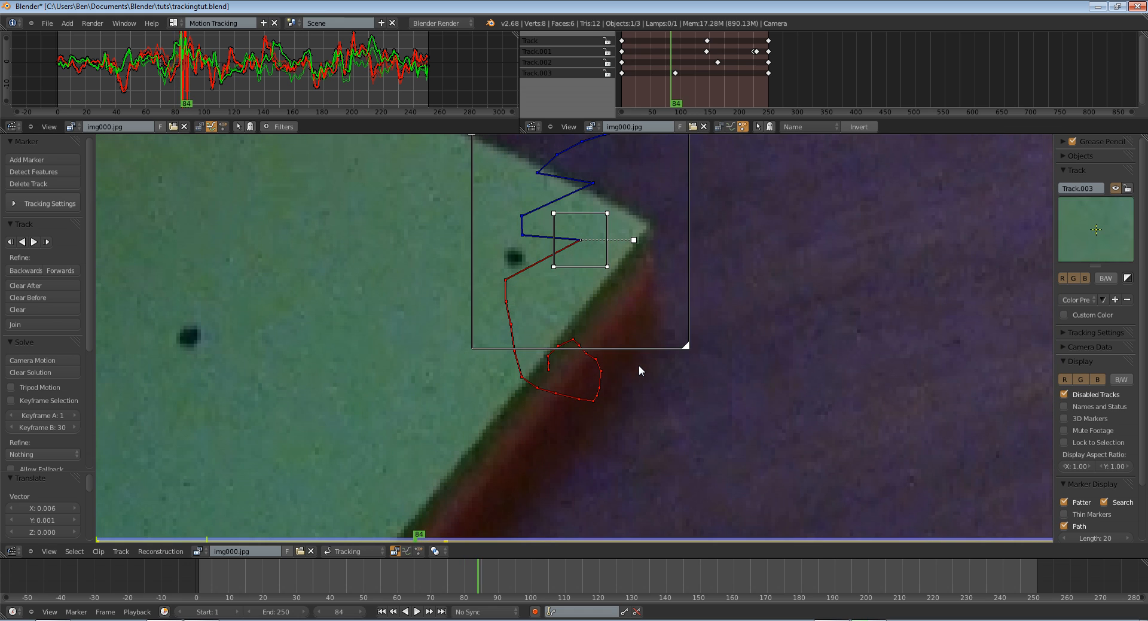
pyautogui.press('g')
pyautogui.click(550, 380)
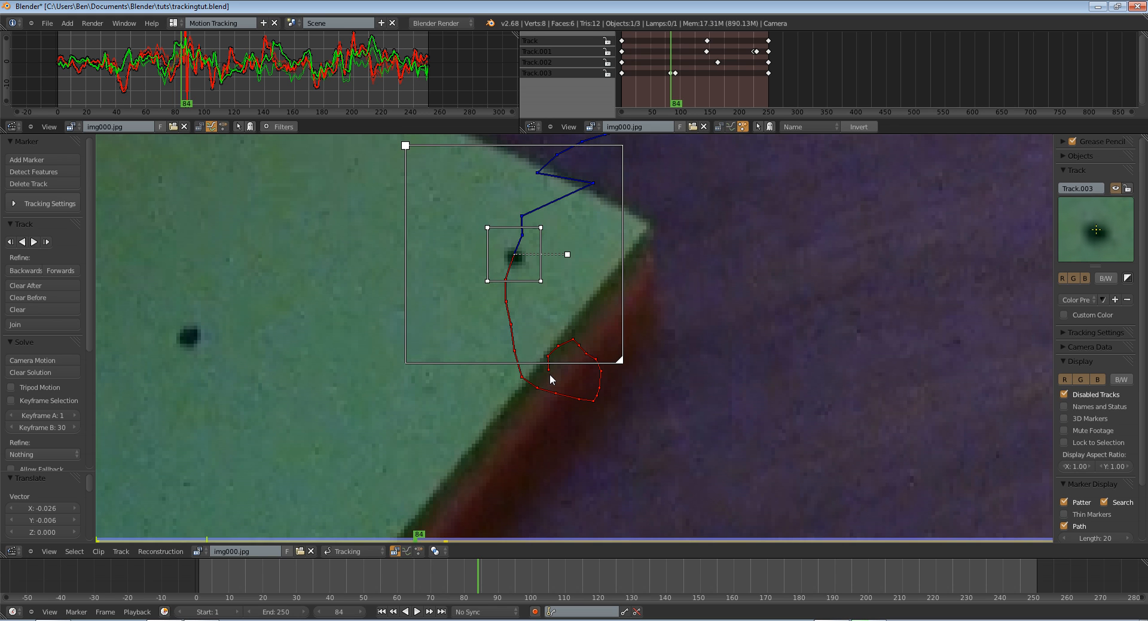
# Retrack the fourth marker forward one frame at a time from frame 84 to frame 115.
pyautogui.press('Right')
pyautogui.press('Right')
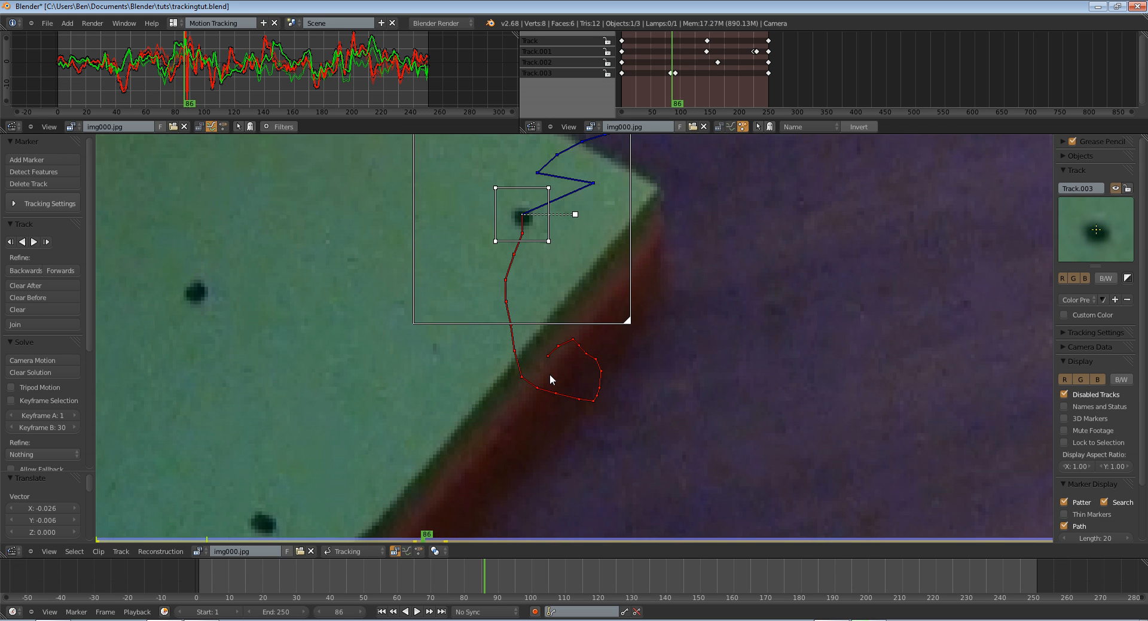
pyautogui.press('Right')
pyautogui.press('Right')
pyautogui.press('Right')
pyautogui.press('Right')
pyautogui.press('g')
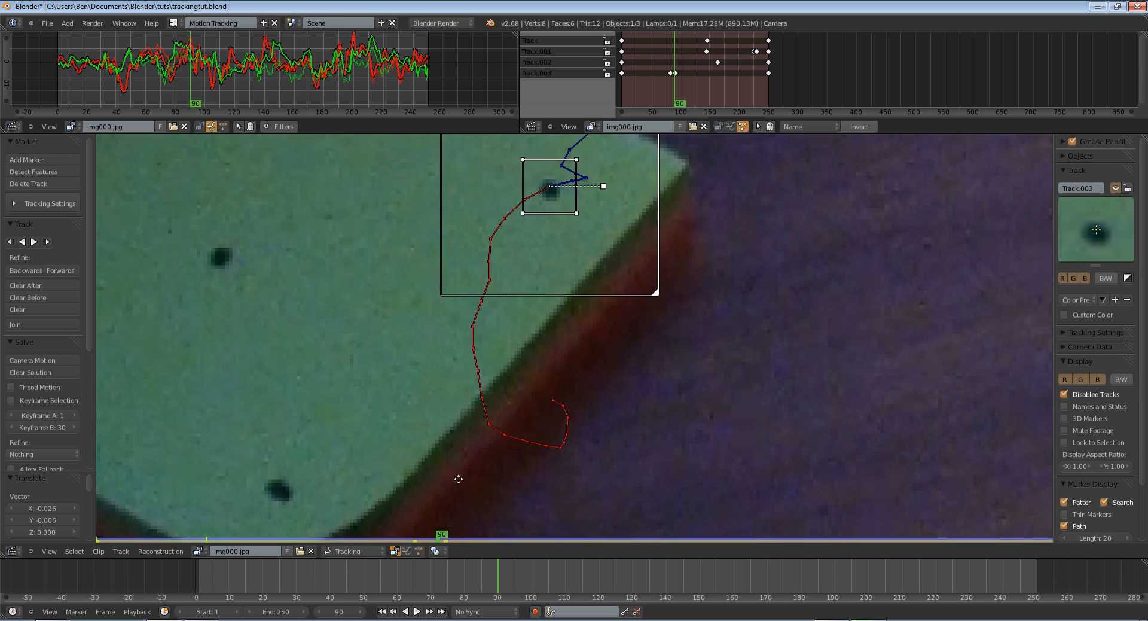
pyautogui.click(419, 525)
pyautogui.press('Right')
pyautogui.press('Right')
pyautogui.press('Right')
pyautogui.press('Right')
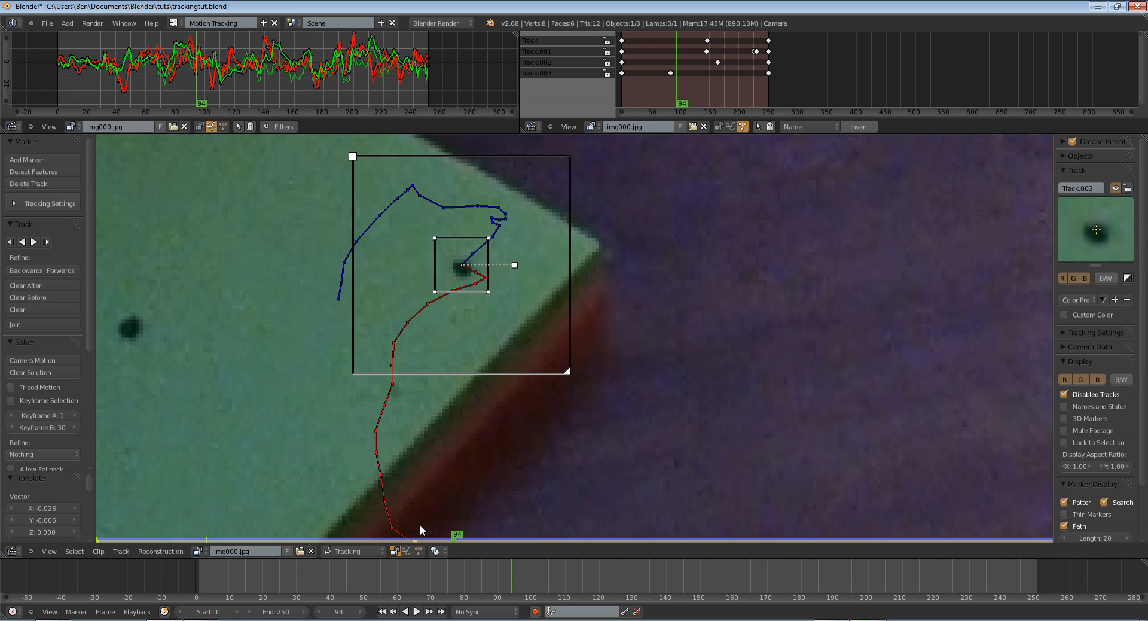
pyautogui.press('Right')
pyautogui.press('Right')
pyautogui.press('Right')
pyautogui.press('Right')
pyautogui.press('Right')
pyautogui.press('Right')
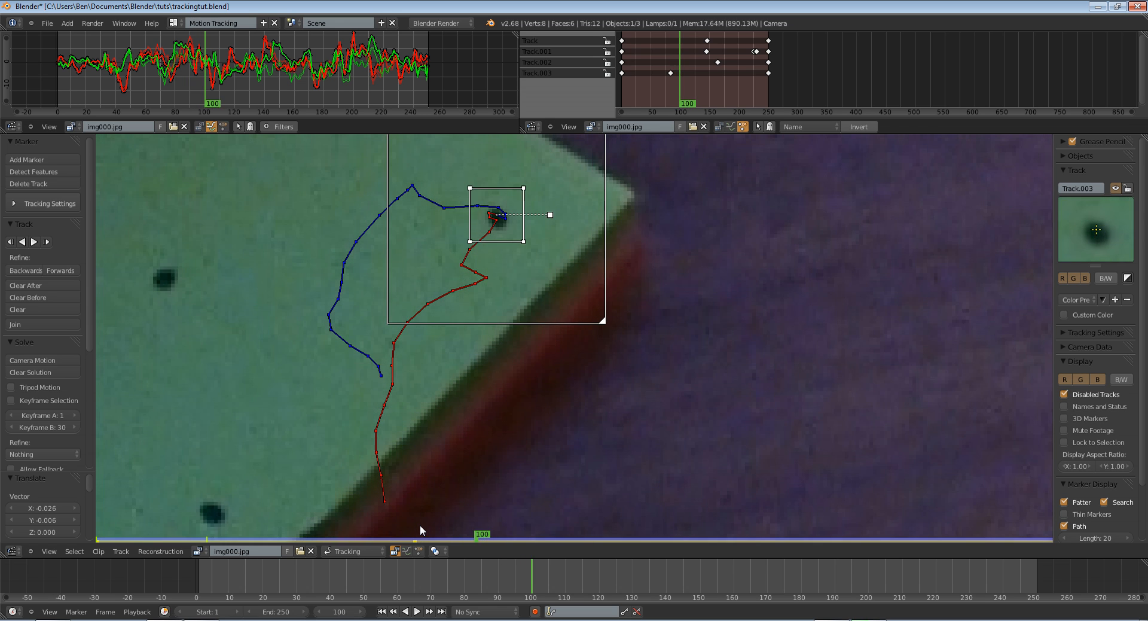
pyautogui.press('Right')
pyautogui.press('Right')
pyautogui.press('Right')
pyautogui.press('Right')
pyautogui.press('Right')
pyautogui.press('Right')
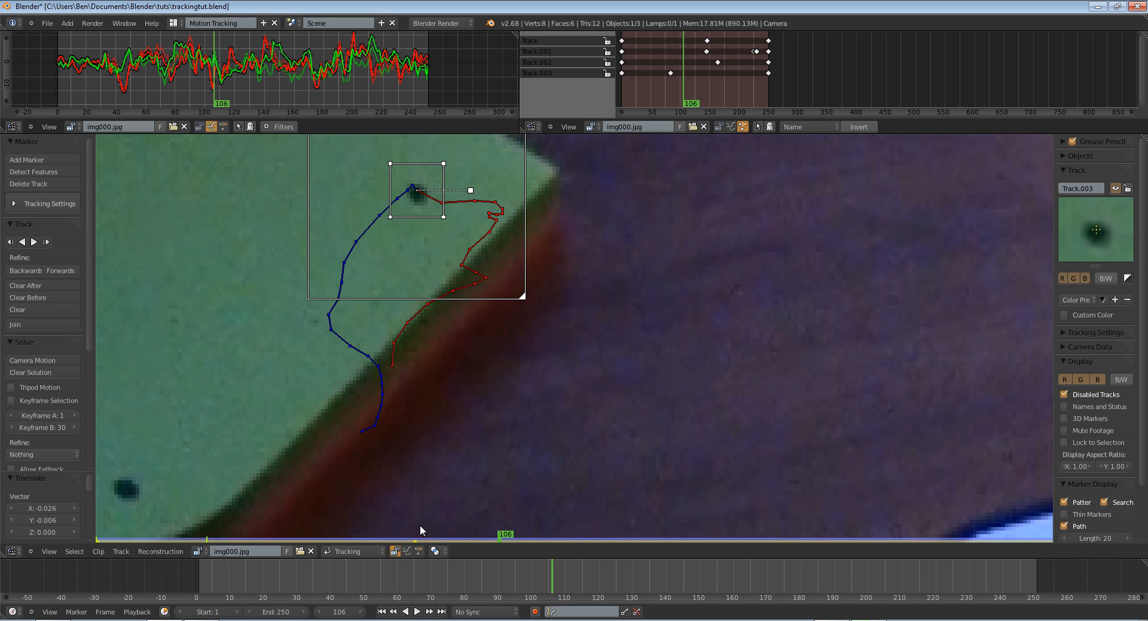
pyautogui.press('Right')
pyautogui.press('Right')
pyautogui.press('Right')
pyautogui.press('Right')
pyautogui.press('Right')
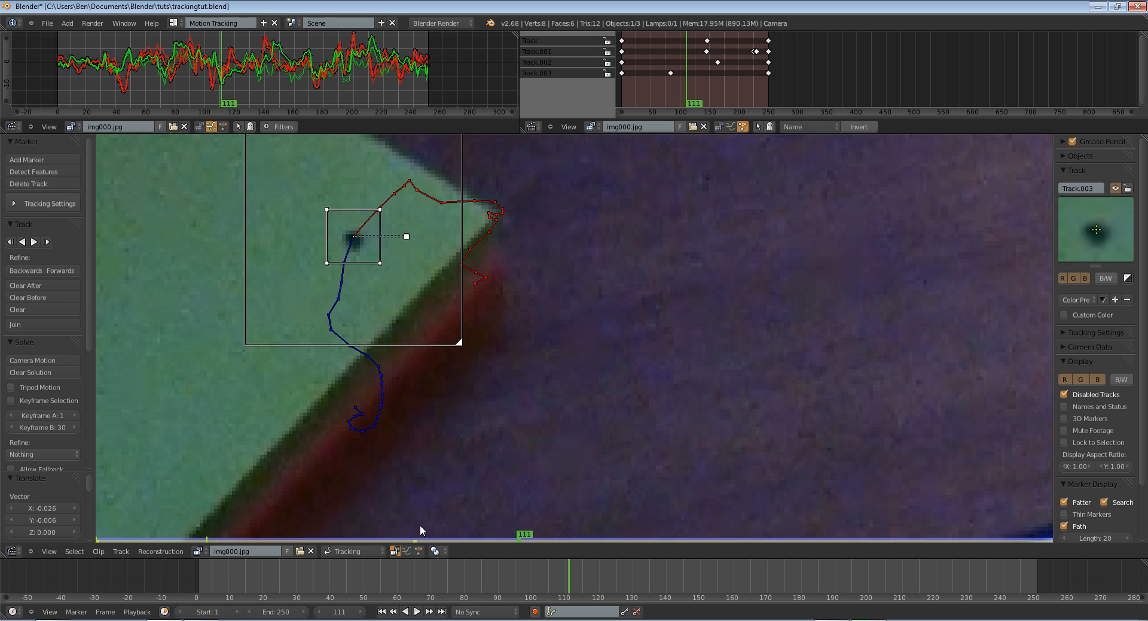
pyautogui.press('Right')
pyautogui.press('Right')
pyautogui.press('Right')
pyautogui.press('Right')
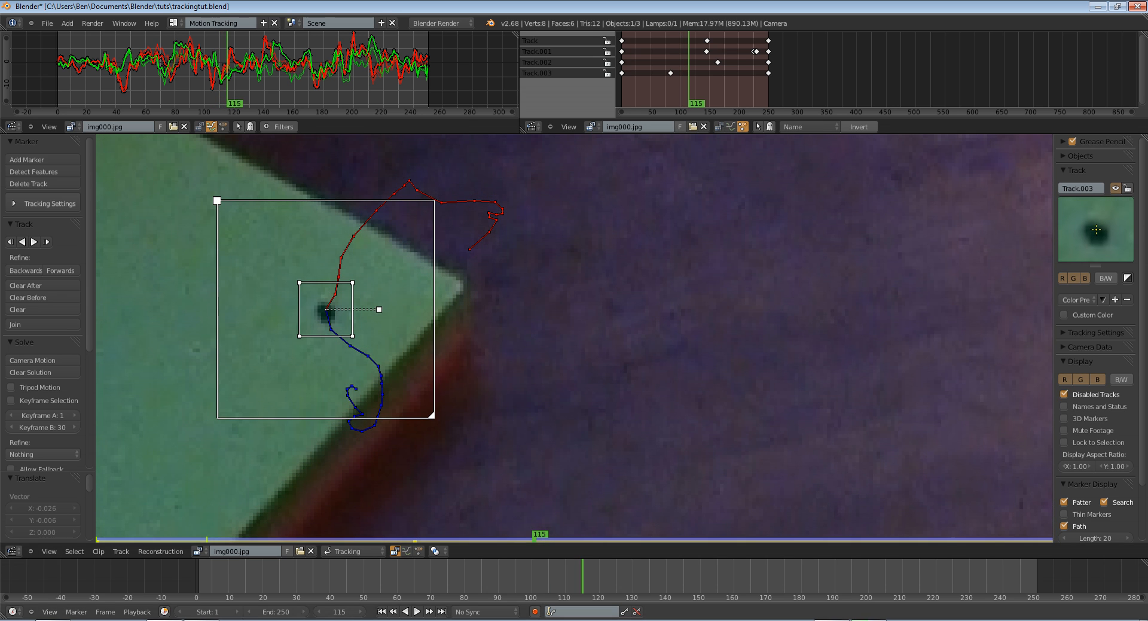
# Play back the clip to check that the fourth marker follows its dot.
pyautogui.hotkey('alt', 'a')
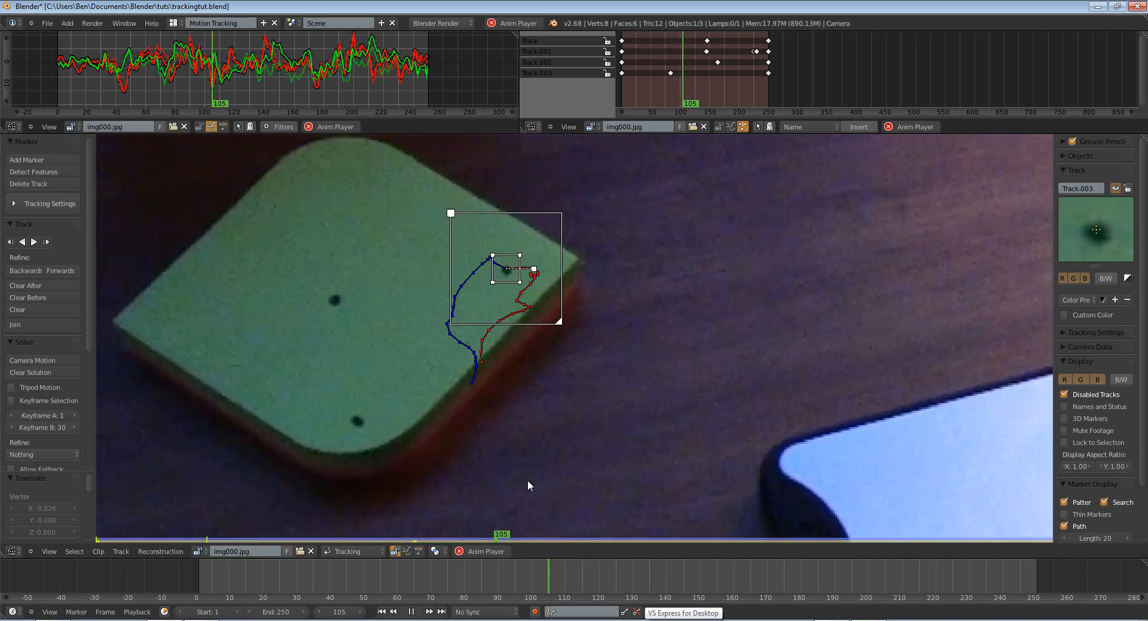
pyautogui.scroll(-5, 527, 479)
pyautogui.press('Escape')
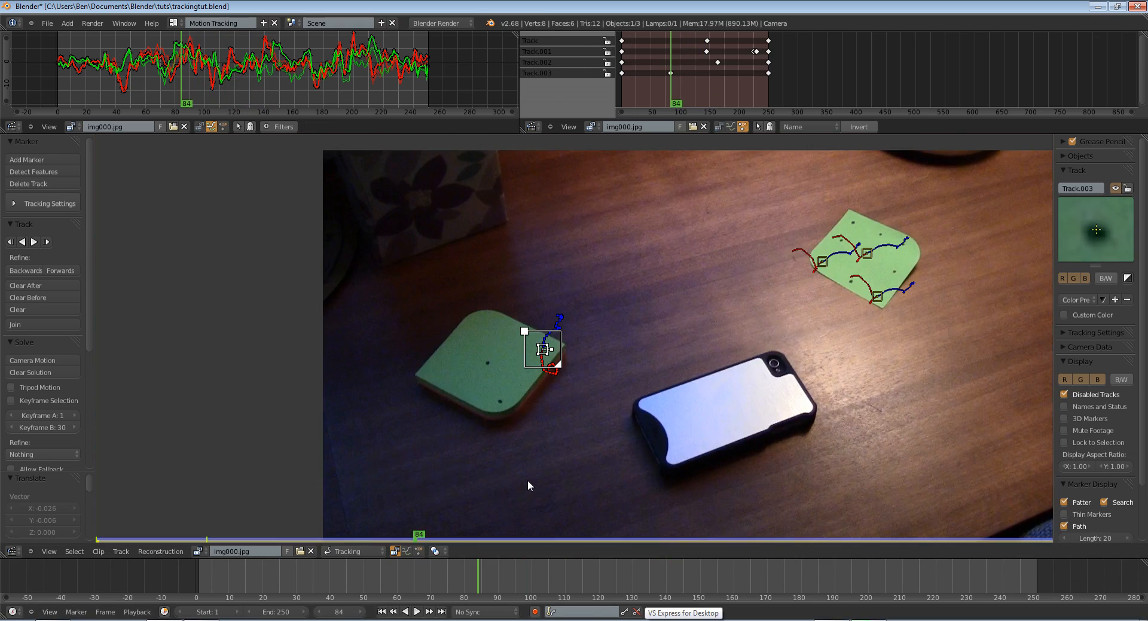
# Save the file and return to the first frame.
pyautogui.hotkey('ctrl', 's')
pyautogui.click(527, 481)
pyautogui.click(381, 611)
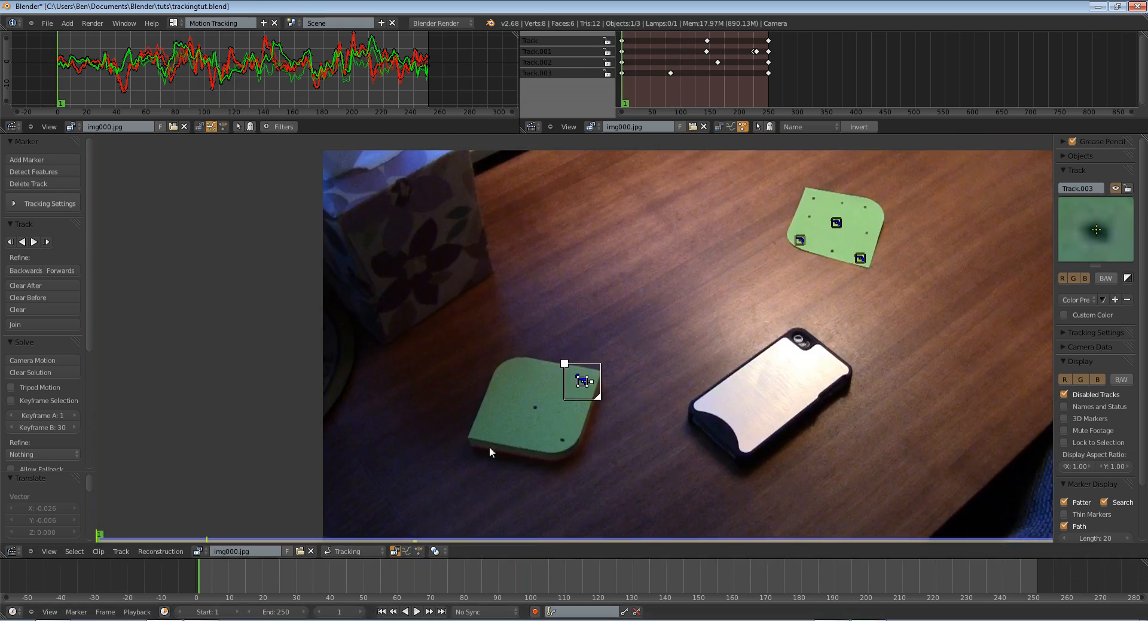
# Add markers on the darker note's centre and lower-right dots, tracking each forward from frame 1 to frame 250.
pyautogui.keyDown('ctrl'); pyautogui.moveTo(530, 409); pyautogui.dragTo(537, 407); pyautogui.keyUp('ctrl')
pyautogui.hotkey('ctrl', 't')
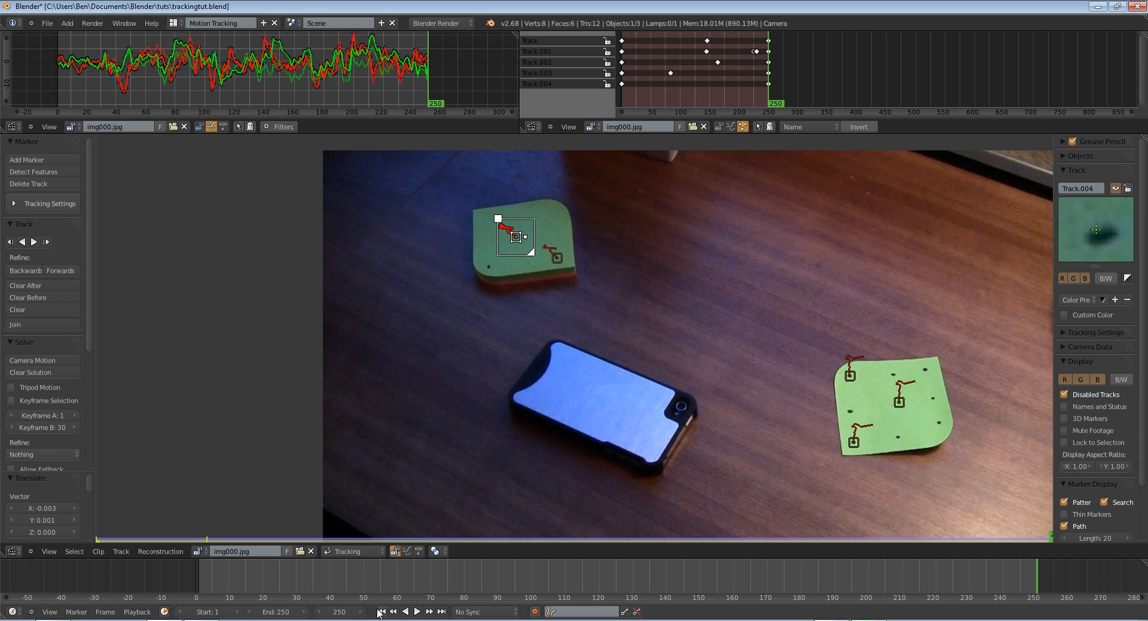
pyautogui.hotkey('shift', 'Left')
pyautogui.keyDown('ctrl'); pyautogui.click(561, 439); pyautogui.keyUp('ctrl')
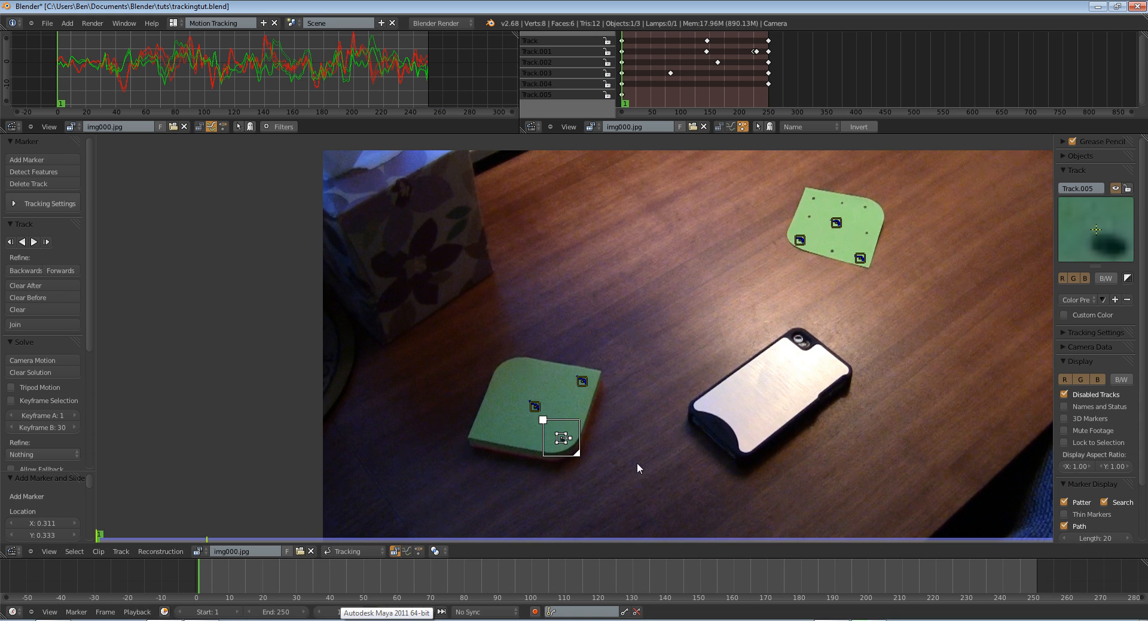
pyautogui.hotkey('ctrl', 't')
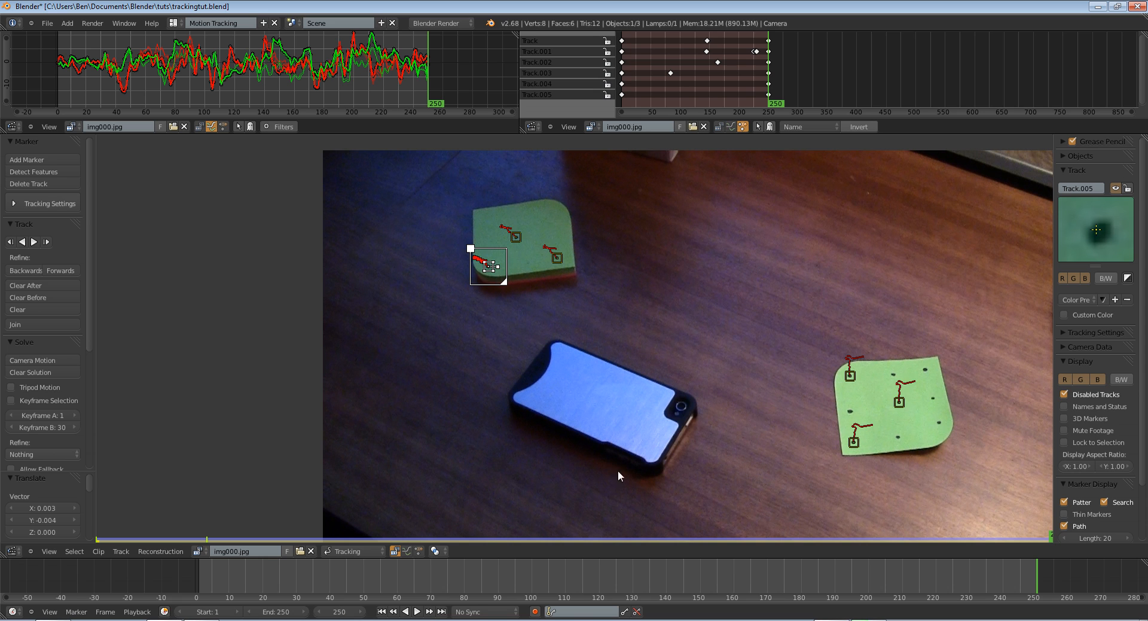
# Add a seventh marker, position it at frame 1 on the lighter note's dot between the two lower markers, and track it forward.
pyautogui.press('a')
pyautogui.scroll(2, 641, 451)
pyautogui.keyDown('ctrl'); pyautogui.click(658, 377); pyautogui.keyUp('ctrl')
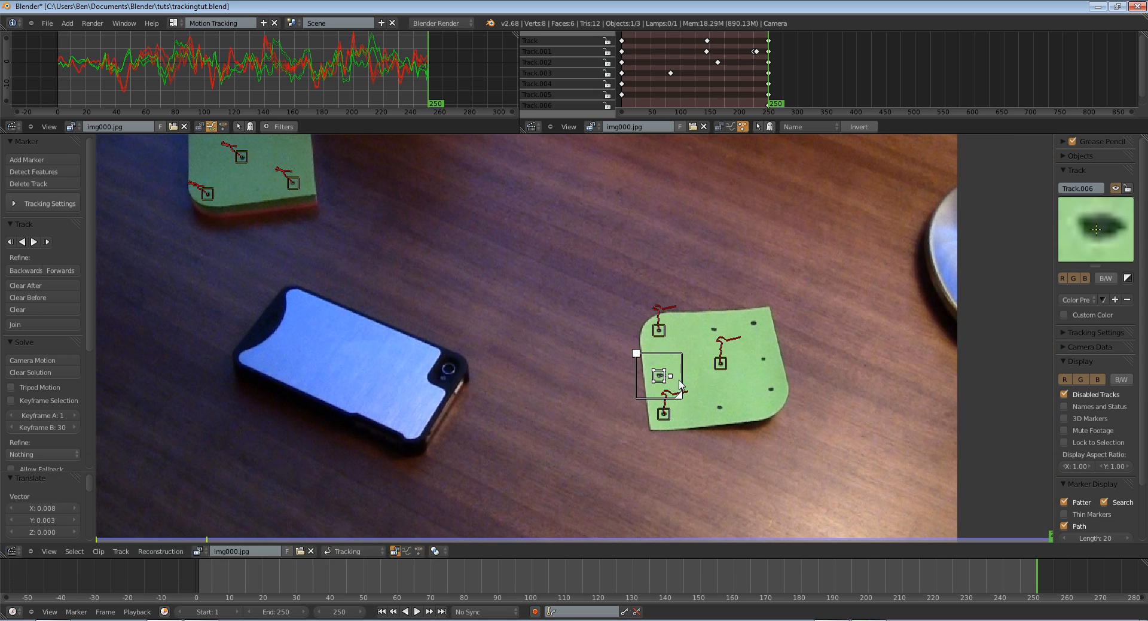
pyautogui.click(382, 611)
pyautogui.moveTo(752, 312); pyautogui.dragTo(683, 384, button='middle')
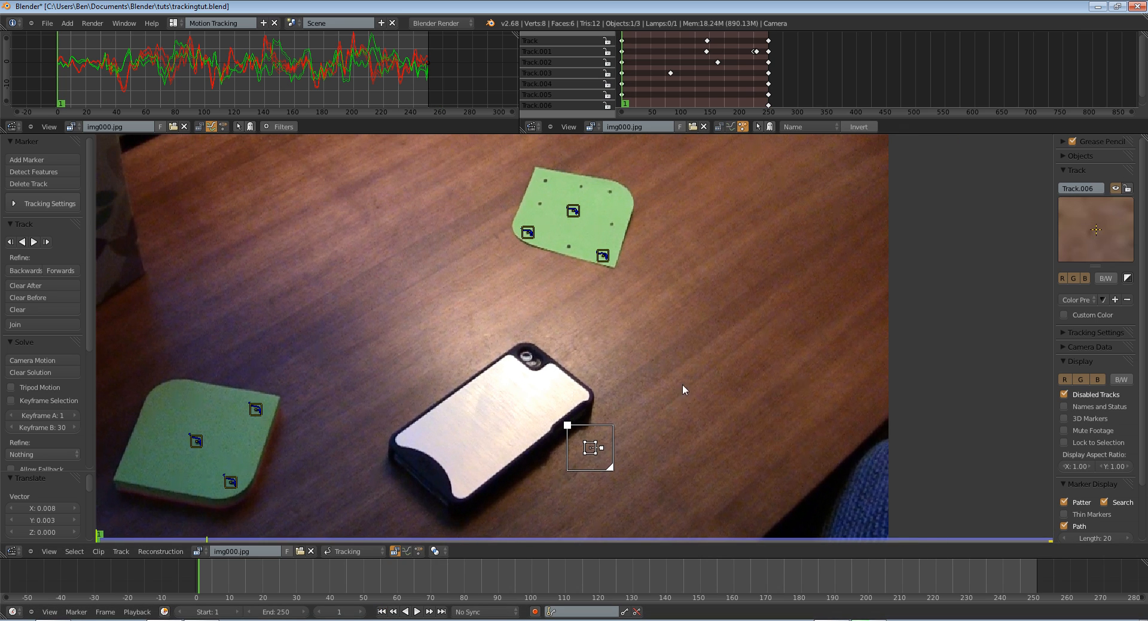
pyautogui.press('g')
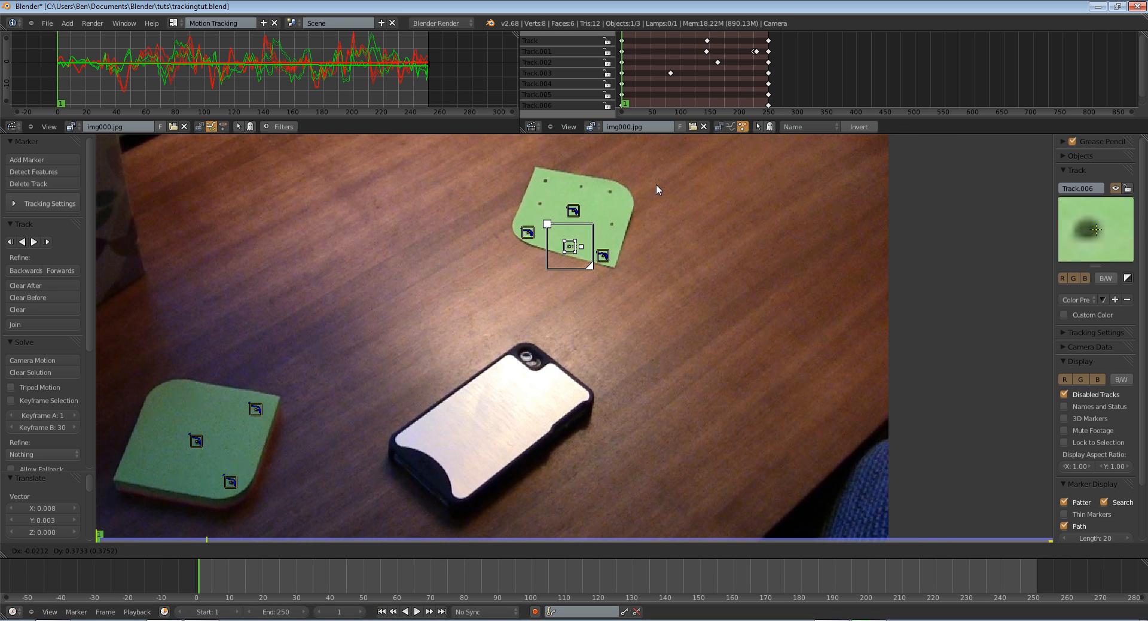
pyautogui.click(654, 185)
pyautogui.hotkey('ctrl', 'shift', 'Right')
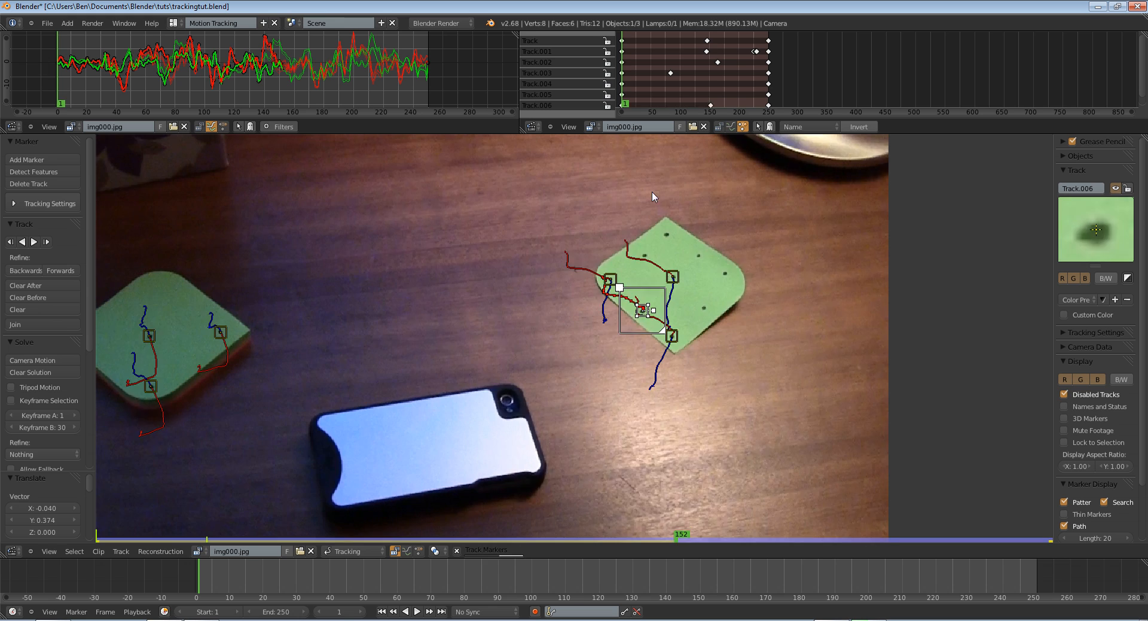
# Recentre the seventh marker on its dot at frame 160 and continue tracking it to frame 250.
pyautogui.press('g')
pyautogui.click(707, 361)
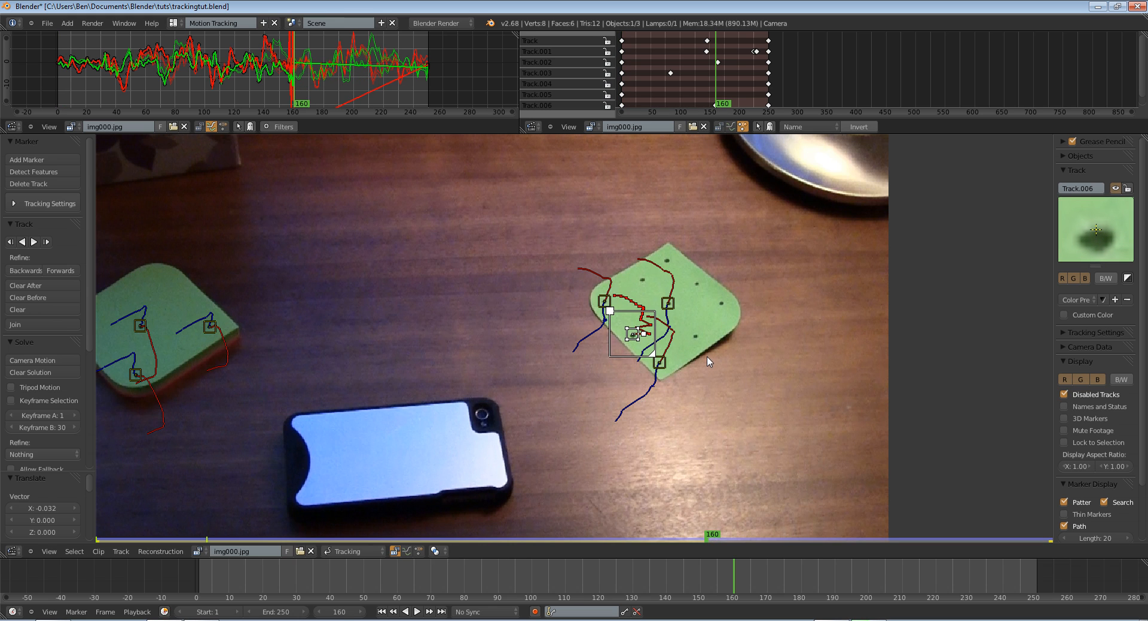
pyautogui.hotkey('shift', 'Right')
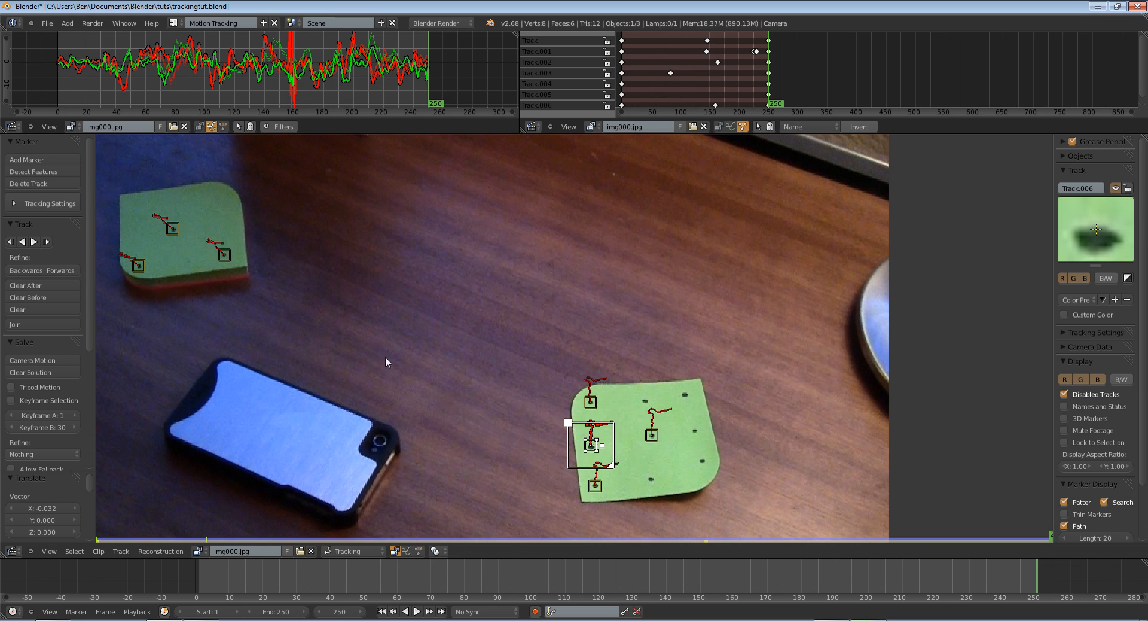
# Go back to the slipped frames and recentre the seventh marker on its dot at frames 157 and 159.
pyautogui.click(613, 579)
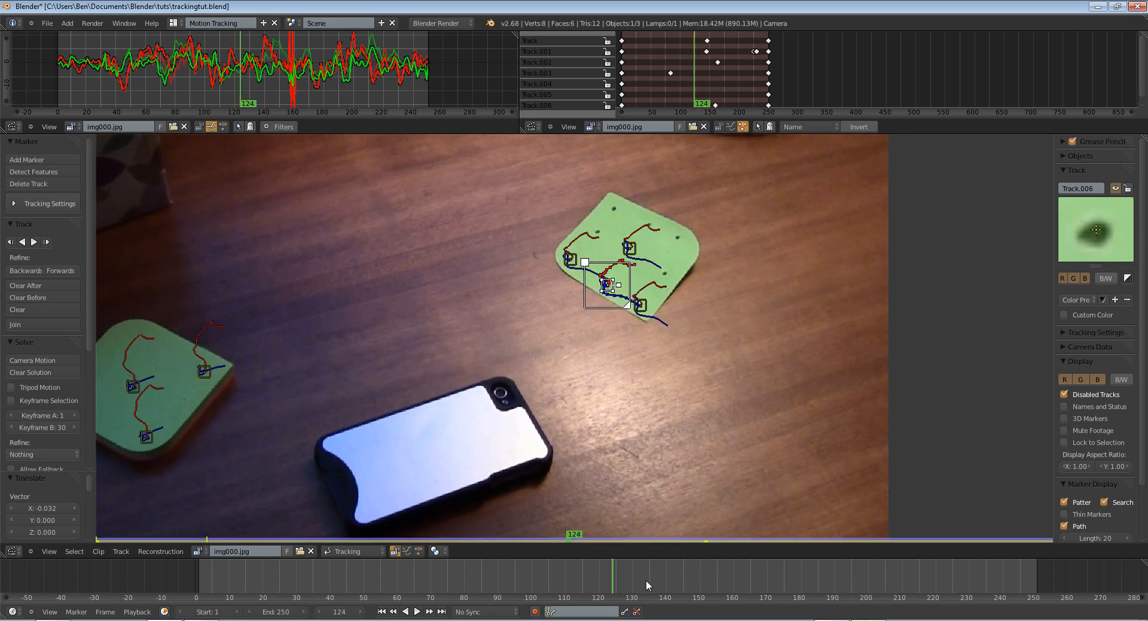
pyautogui.moveTo(645, 580); pyautogui.dragTo(713, 579)
pyautogui.scroll(5, 775, 454)
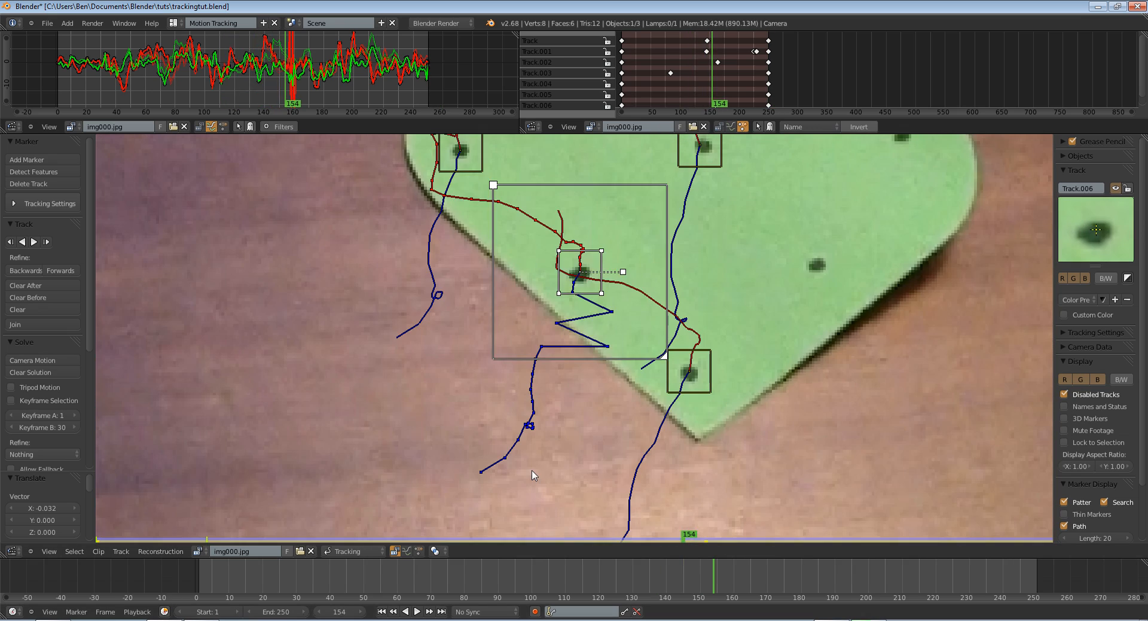
pyautogui.press('Right')
pyautogui.press('Right')
pyautogui.press('Right')
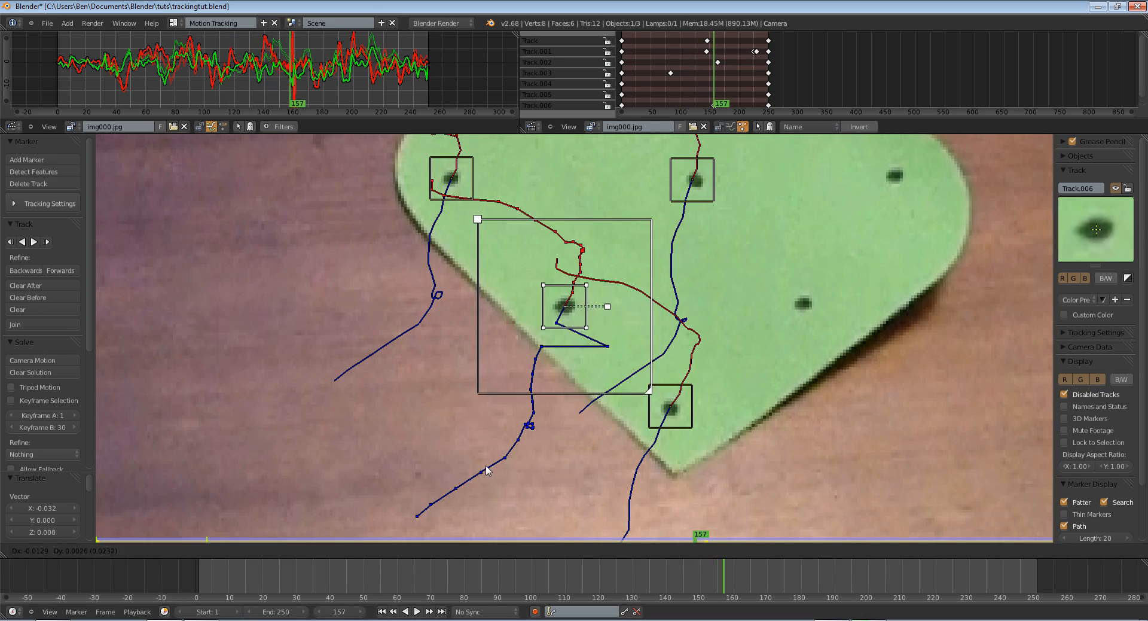
pyautogui.press('Right')
pyautogui.press('Right')
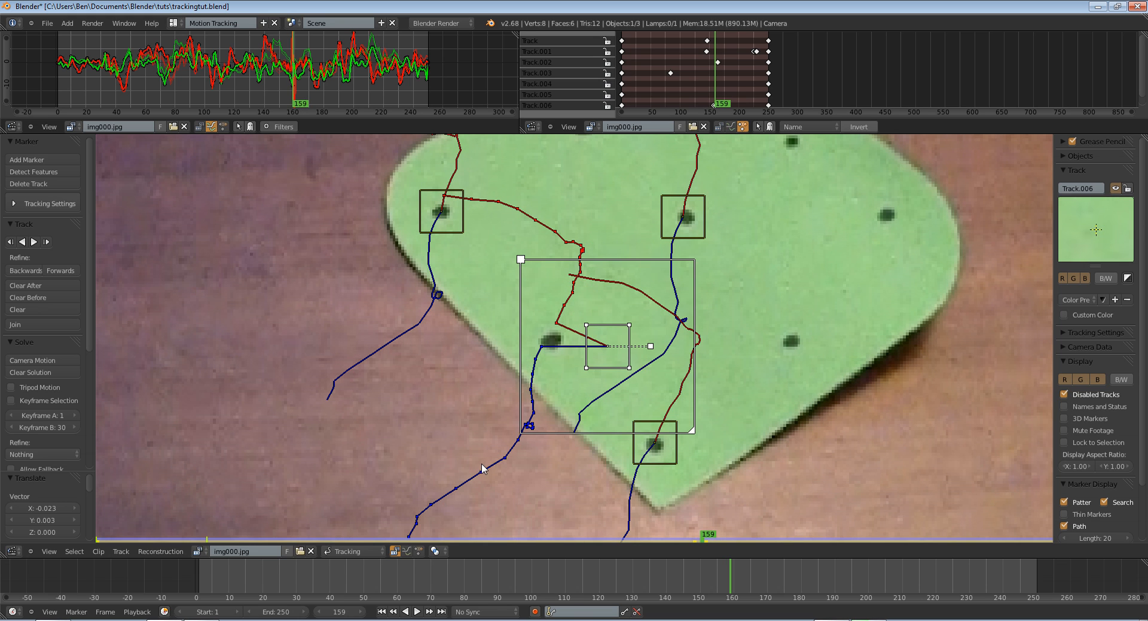
pyautogui.press('g')
pyautogui.click(423, 457)
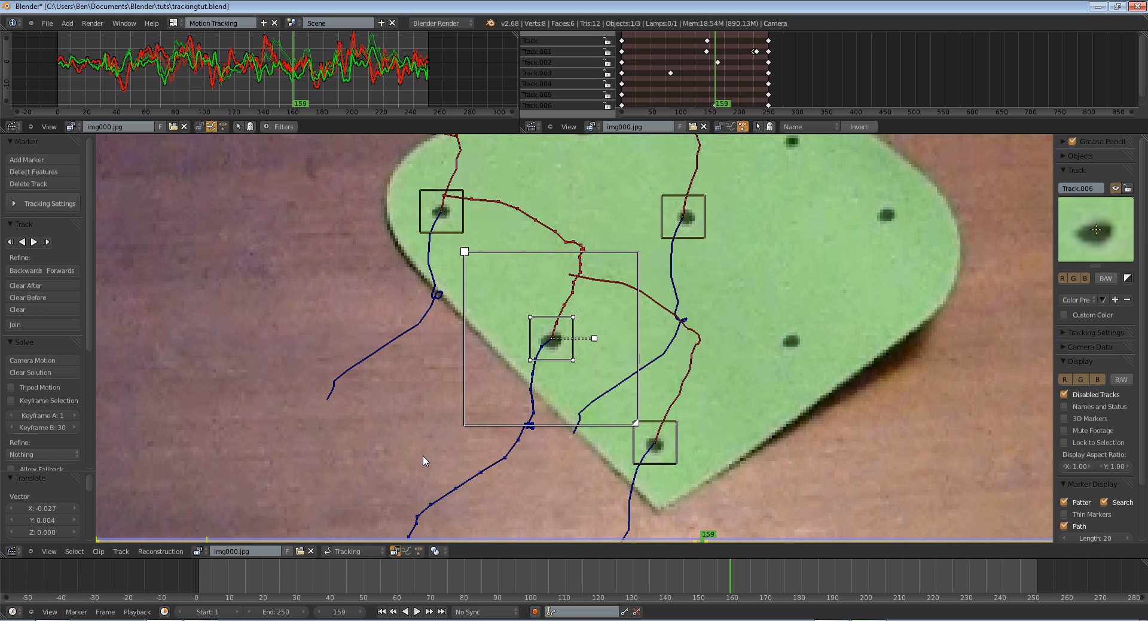
# Step forward frame by frame from frame 159 to check that the seventh marker stays on its dot.
pyautogui.press('Right')
pyautogui.press('Right')
pyautogui.press('Right')
pyautogui.press('Right')
pyautogui.press('Right')
pyautogui.press('Right')
pyautogui.press('Right')
pyautogui.press('Right')
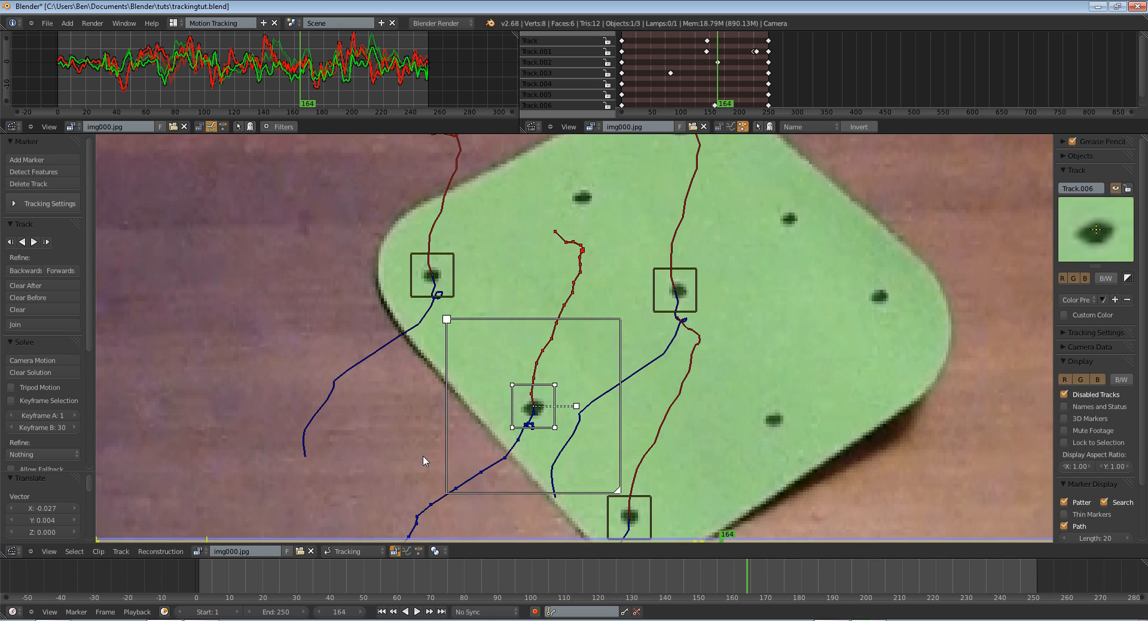
pyautogui.press('Right')
pyautogui.press('Right')
pyautogui.press('Right')
pyautogui.press('Right')
pyautogui.press('Right')
pyautogui.press('Right')
pyautogui.press('Right')
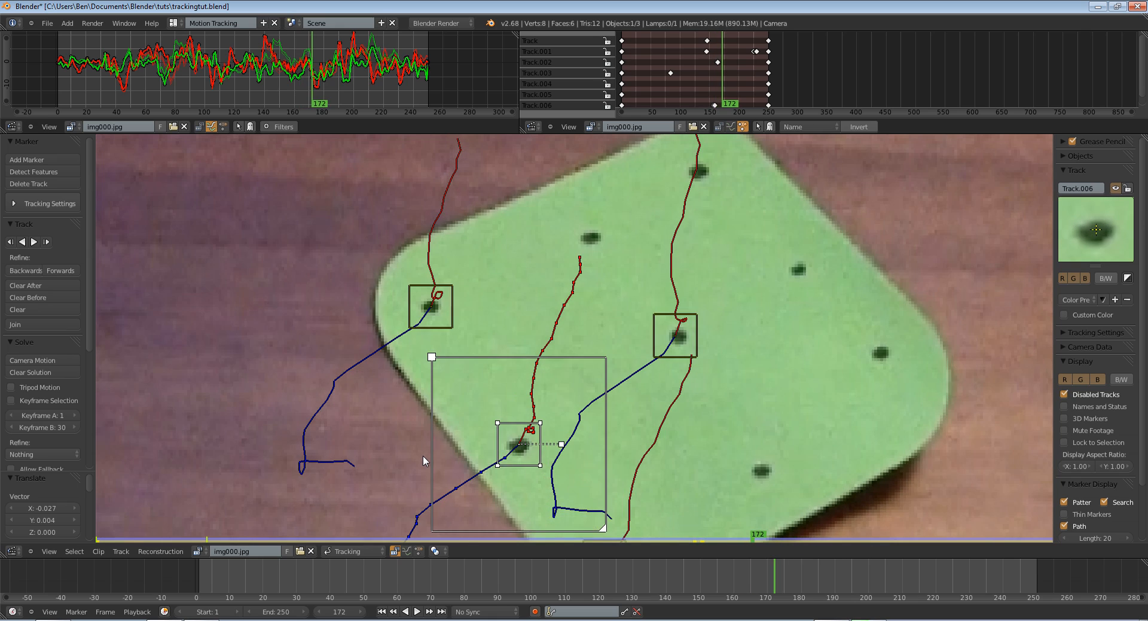
# Return to frame 1, place an eighth marker on the lighter note's dot beside its right edge, and track it forward.
pyautogui.scroll(-5, 422, 460)
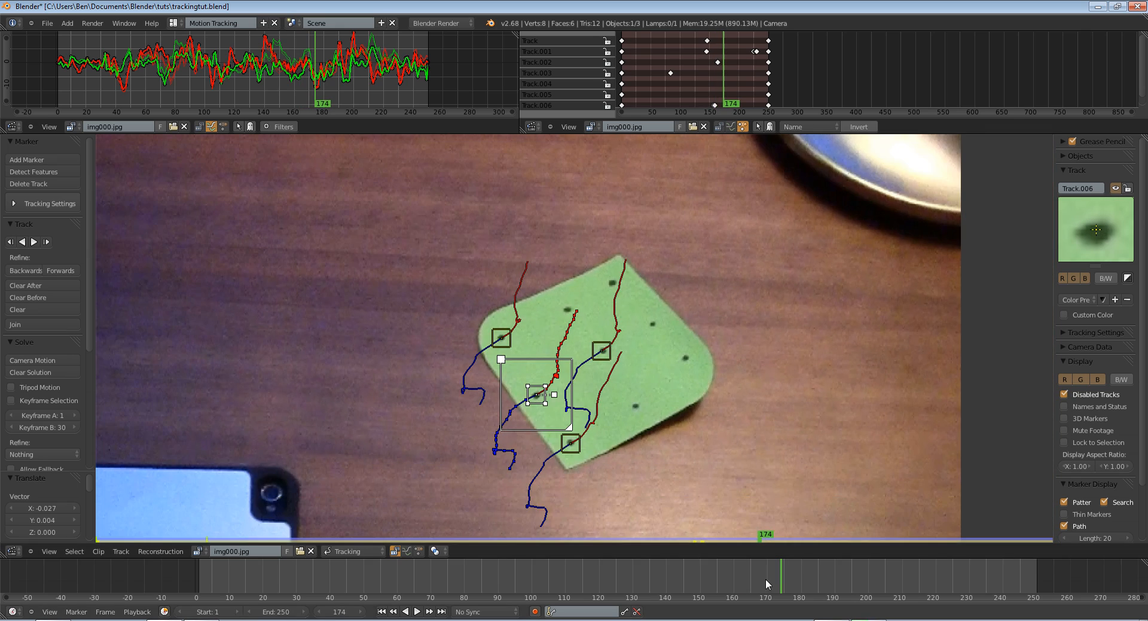
pyautogui.click(636, 578)
pyautogui.click(381, 611)
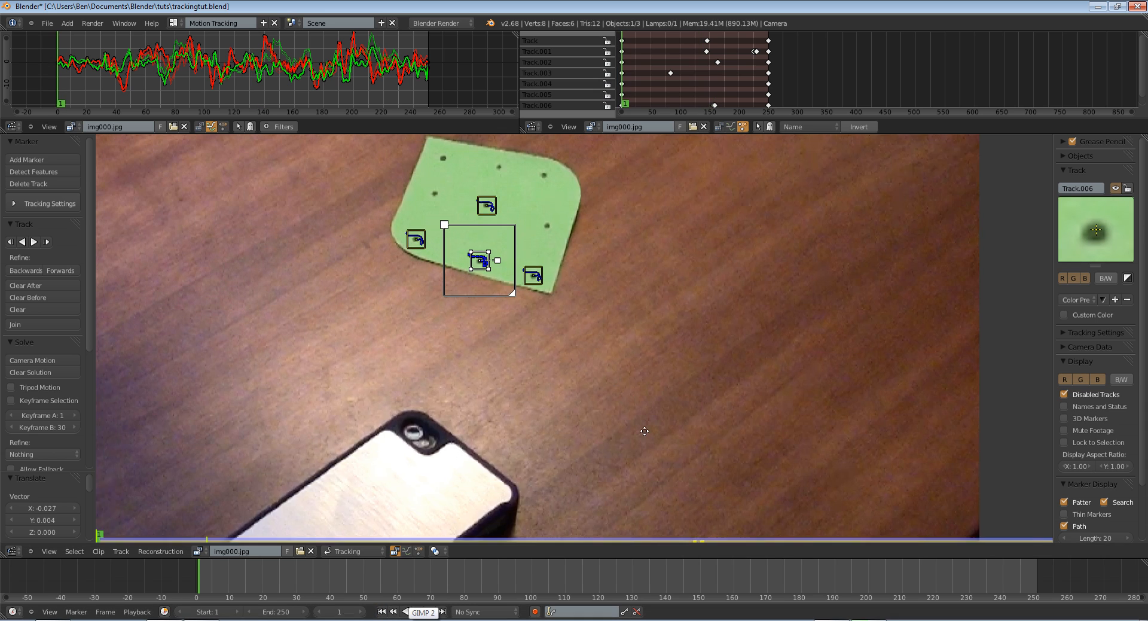
pyautogui.moveTo(549, 226); pyautogui.dragTo(600, 351, button='middle')
pyautogui.press('g')
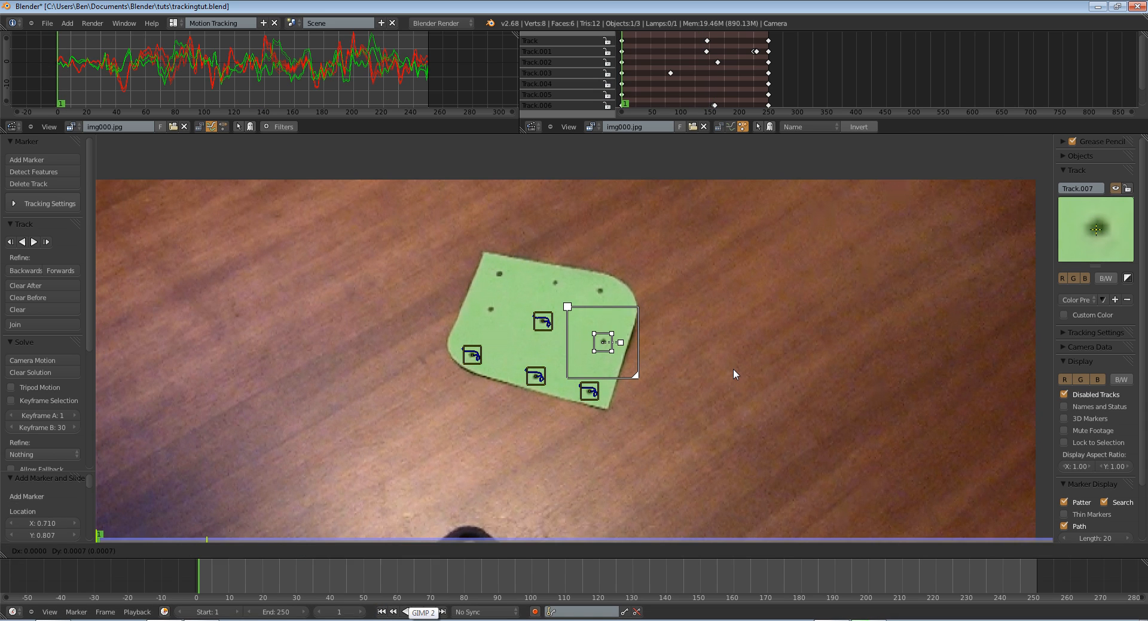
pyautogui.click(734, 373)
pyautogui.hotkey('ctrl', 't')
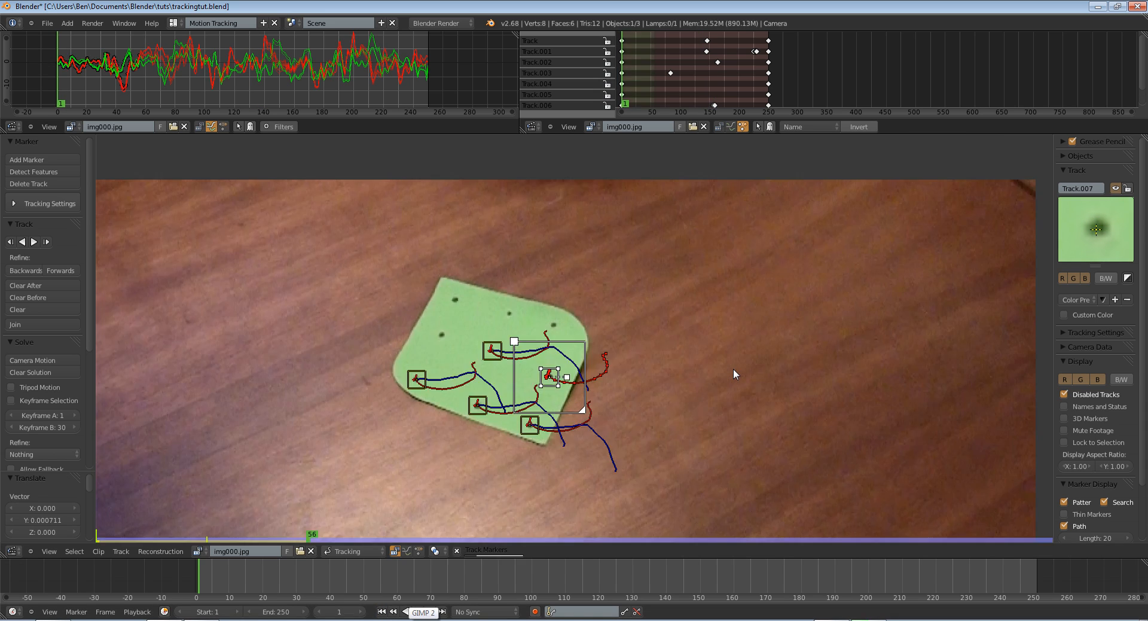
# Recentre the eighth marker on its dot at frames 93 and 180, resuming forward tracking after each correction through frame 250.
pyautogui.press('g')
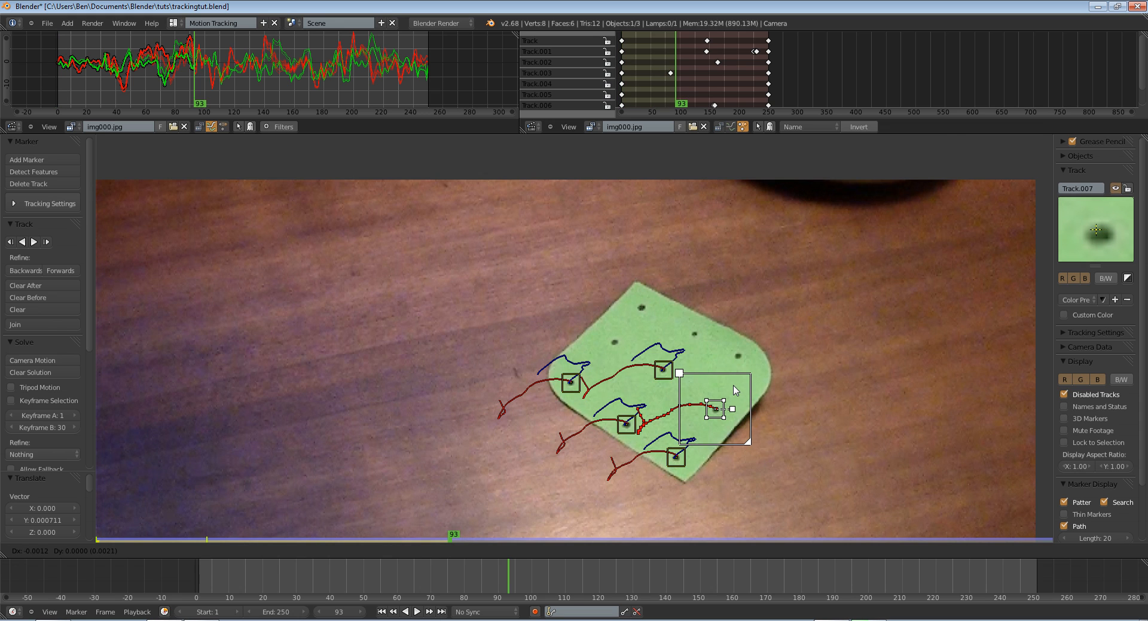
pyautogui.click(735, 390)
pyautogui.hotkey('ctrl', 't')
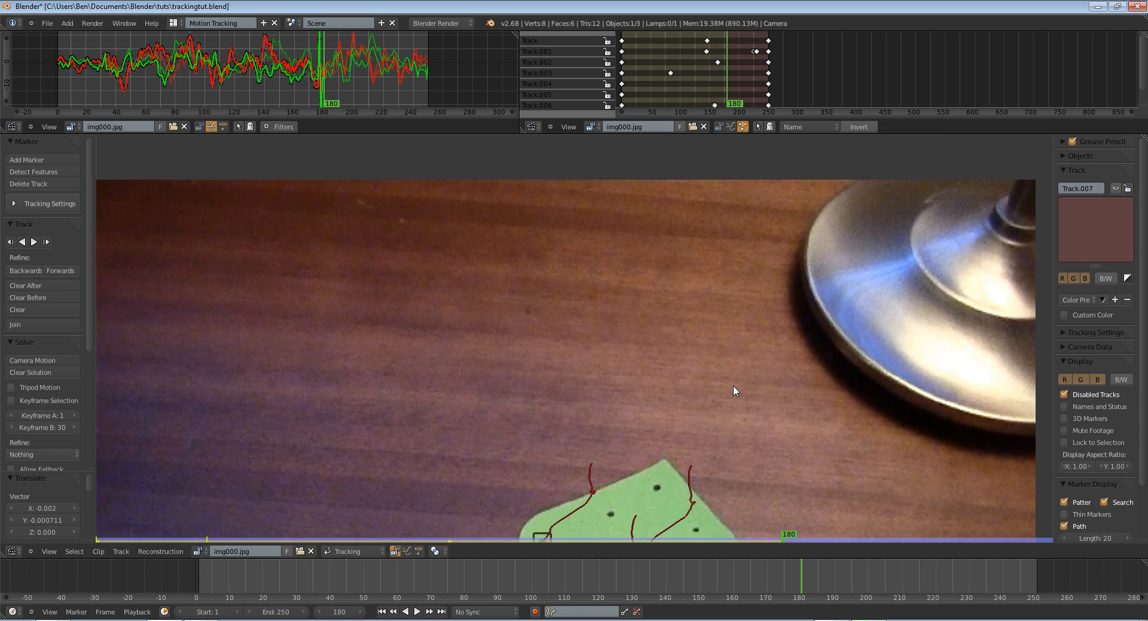
pyautogui.press('g')
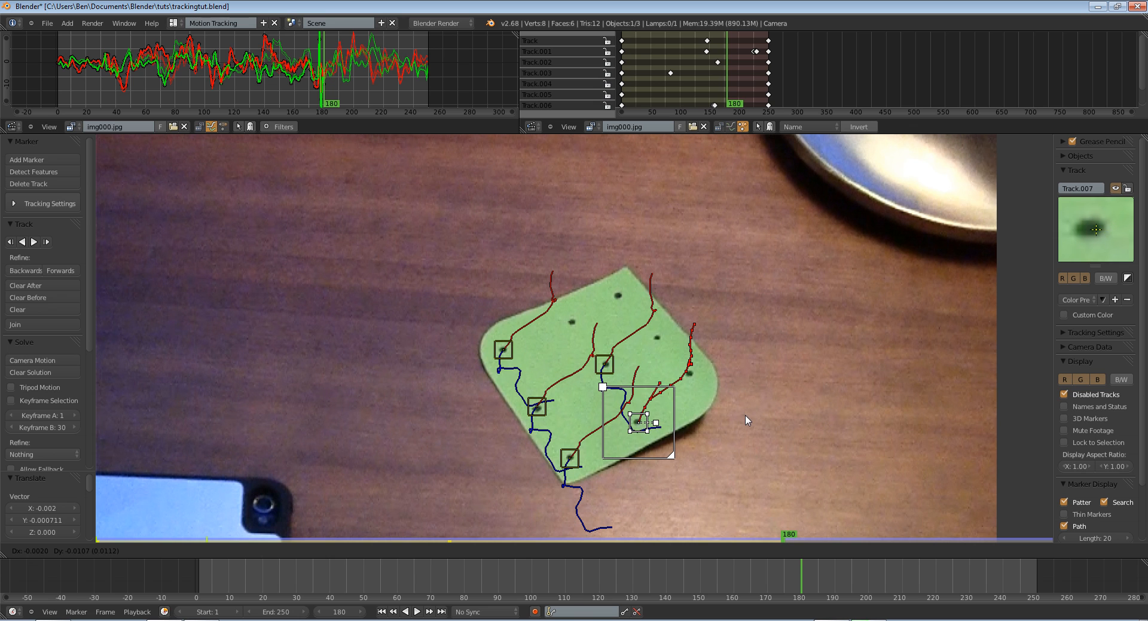
pyautogui.click(745, 415)
pyautogui.hotkey('ctrl', 't')
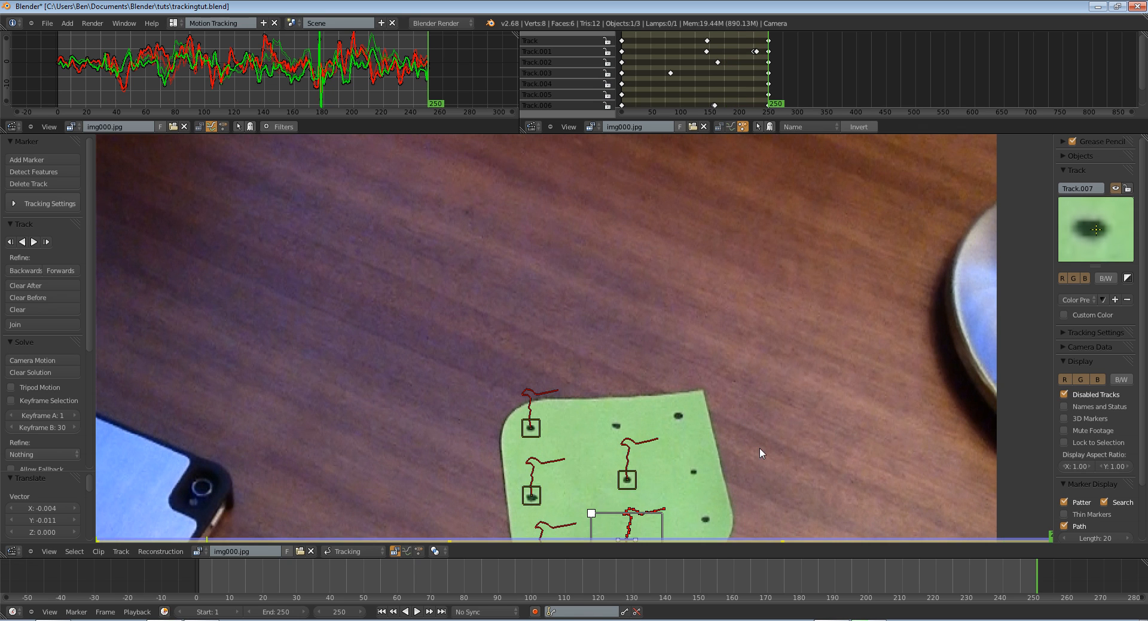
# Go to frame 177, where the eighth marker's path jumps, and recentre the marker on its dot.
pyautogui.keyDown('ctrl'); pyautogui.hscroll(-3, 751, 582); pyautogui.keyUp('ctrl')
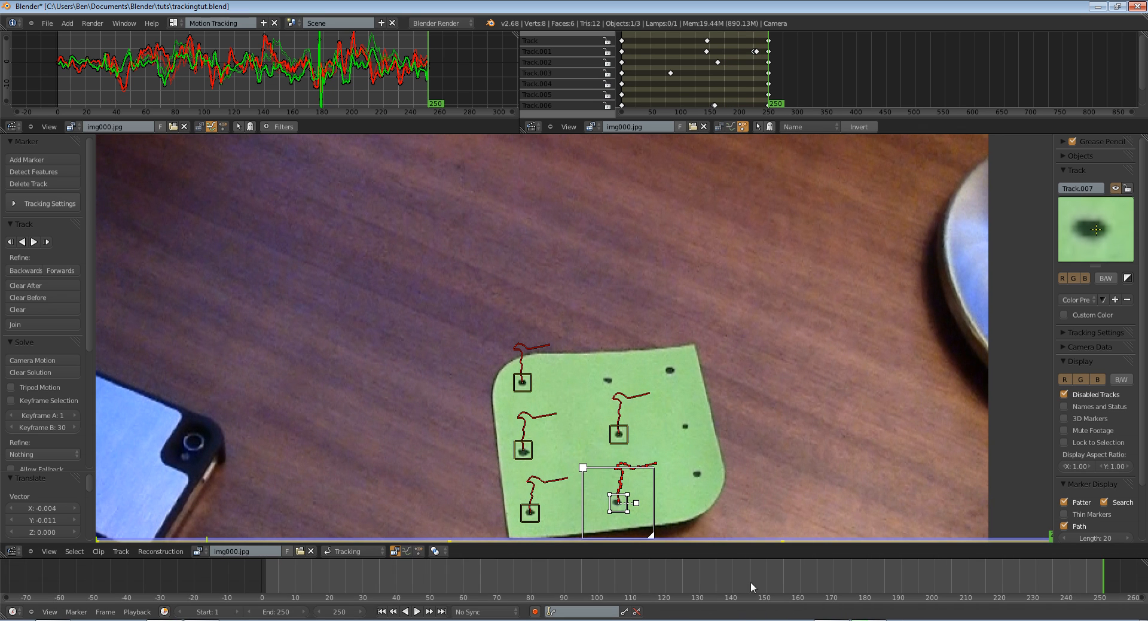
pyautogui.moveTo(780, 581); pyautogui.dragTo(851, 583)
pyautogui.press('Right')
pyautogui.press('Right')
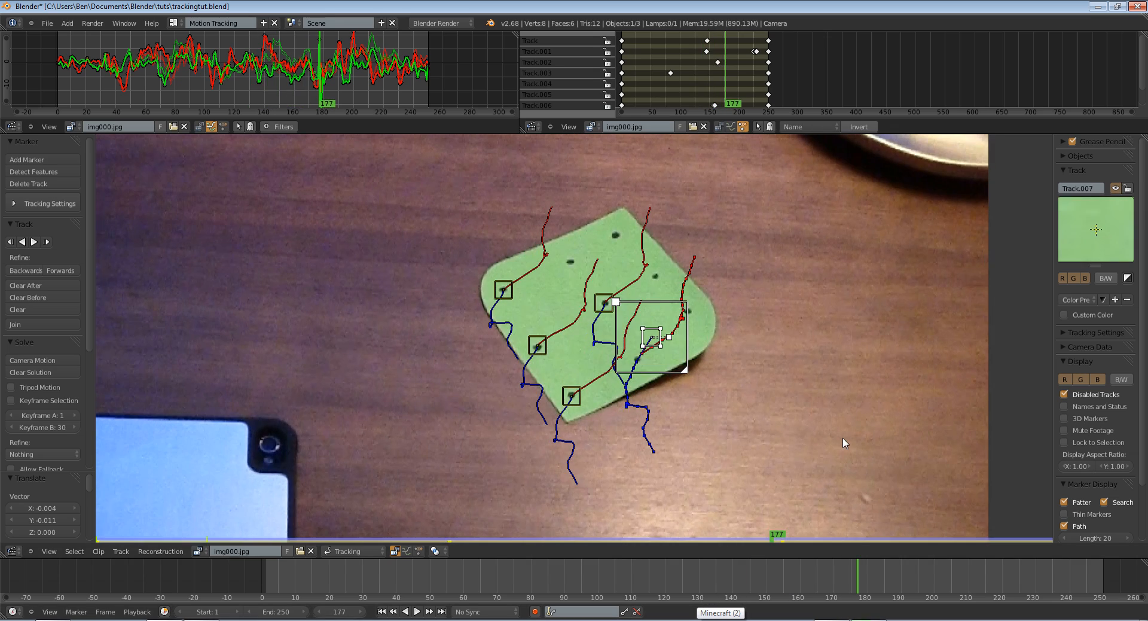
pyautogui.scroll(4, 843, 443)
pyautogui.press('g')
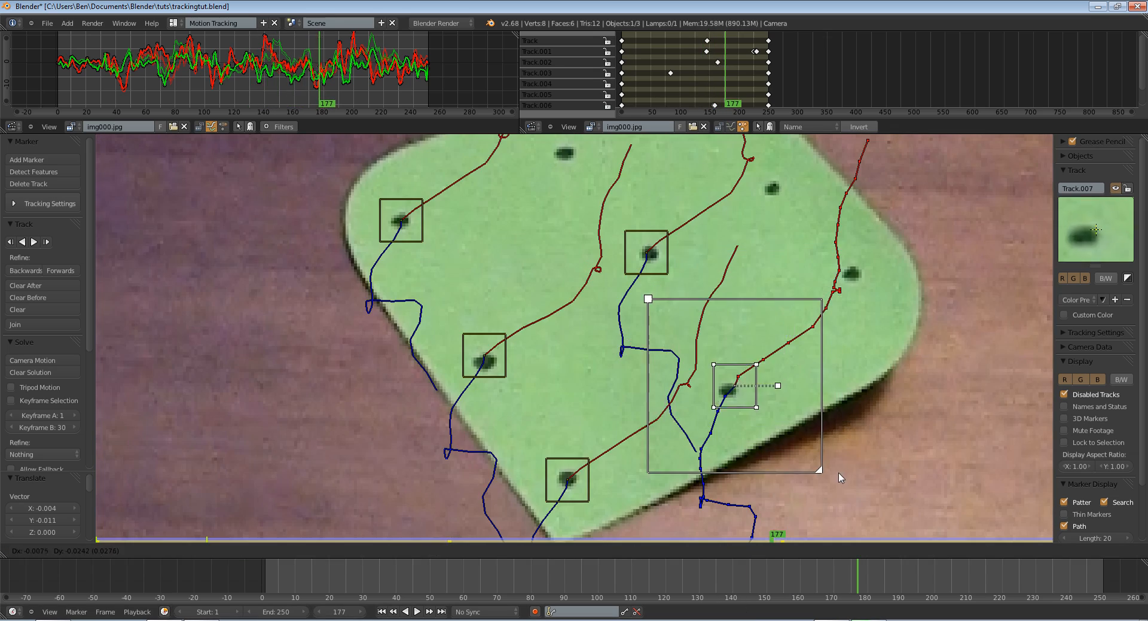
pyautogui.click(837, 479)
pyautogui.scroll(-4, 762, 477)
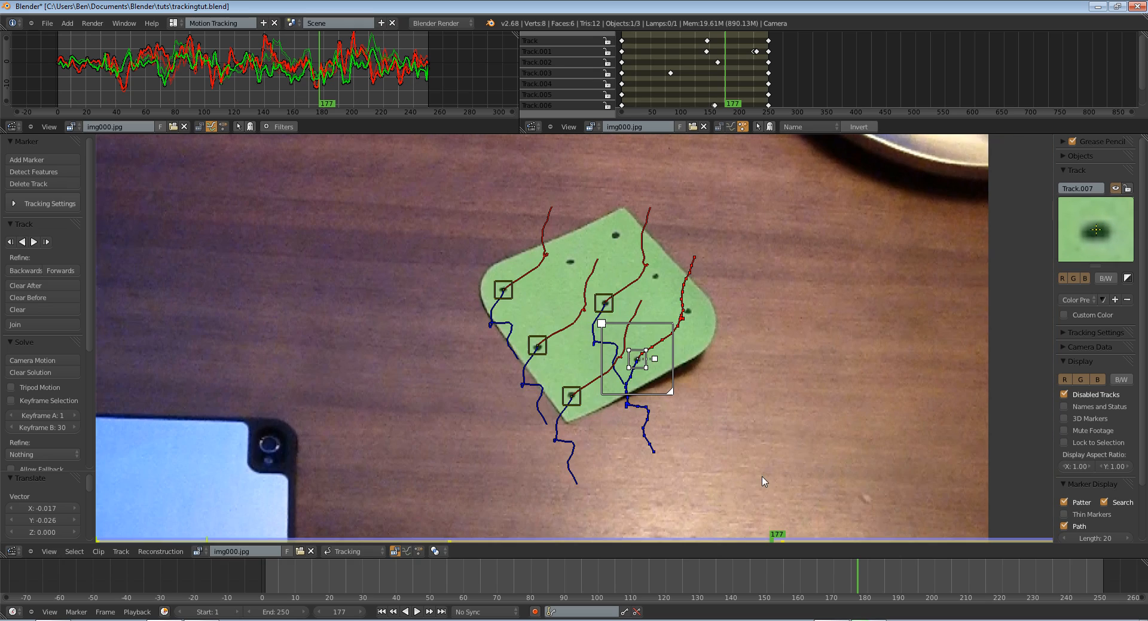
# Return to frame 1, add a ninth marker on the lighter note's dot near its rounded upper-right corner, and track it forward.
pyautogui.moveTo(784, 578); pyautogui.dragTo(347, 587)
pyautogui.click(381, 611)
pyautogui.moveTo(498, 267); pyautogui.dragTo(501, 330, button='middle')
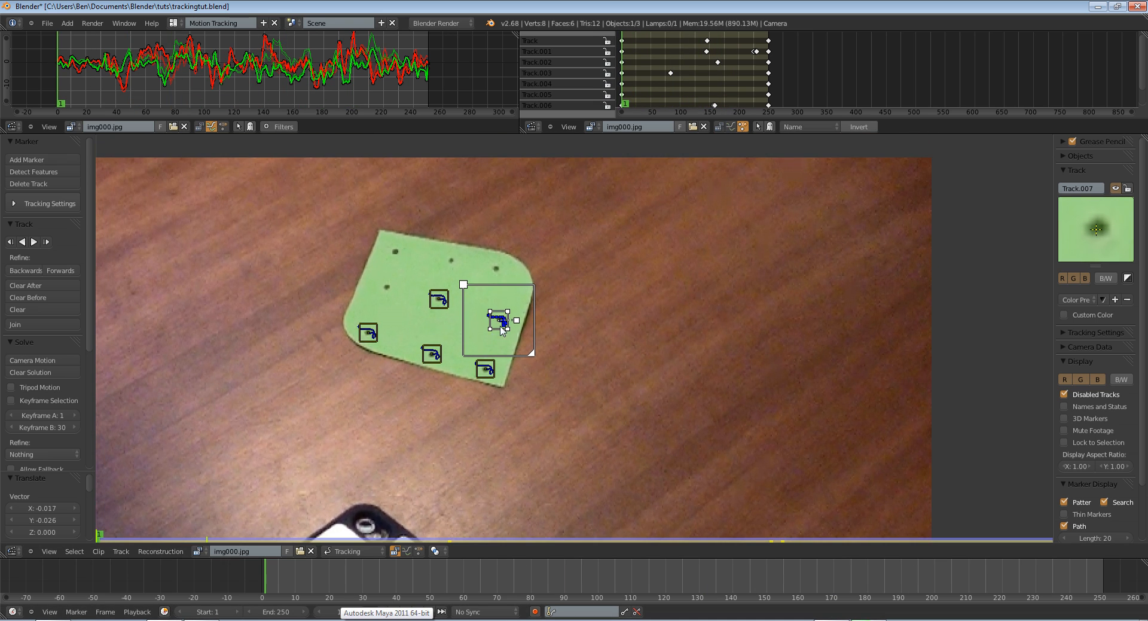
pyautogui.keyDown('ctrl'); pyautogui.click(497, 270); pyautogui.keyUp('ctrl')
pyautogui.scroll(2, 514, 279)
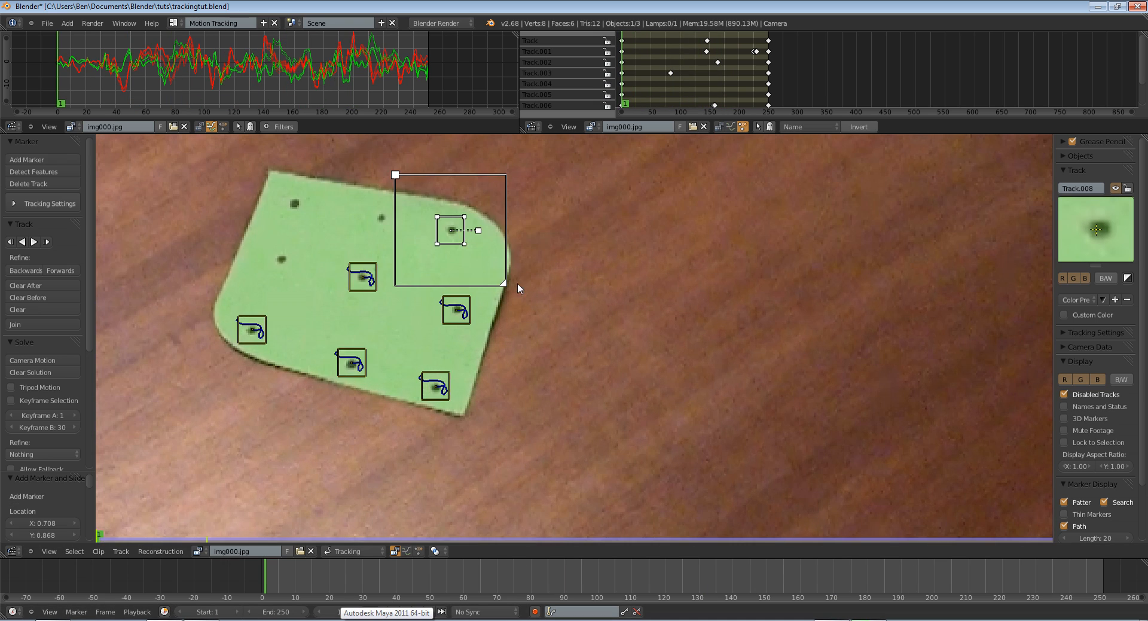
pyautogui.click(527, 285)
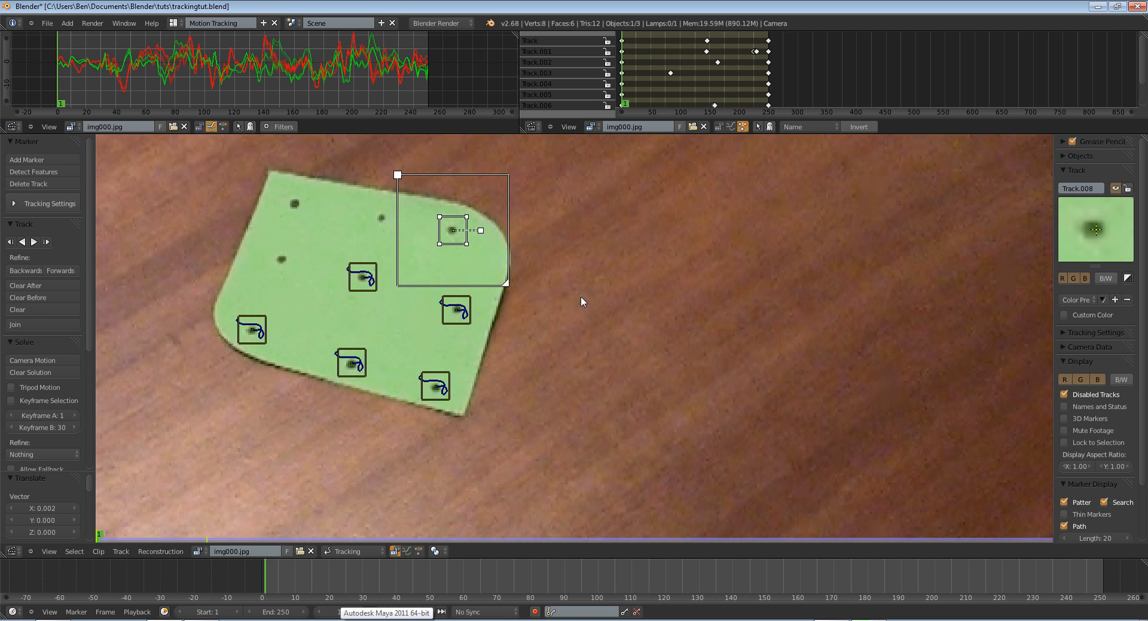
pyautogui.hotkey('ctrl', 't')
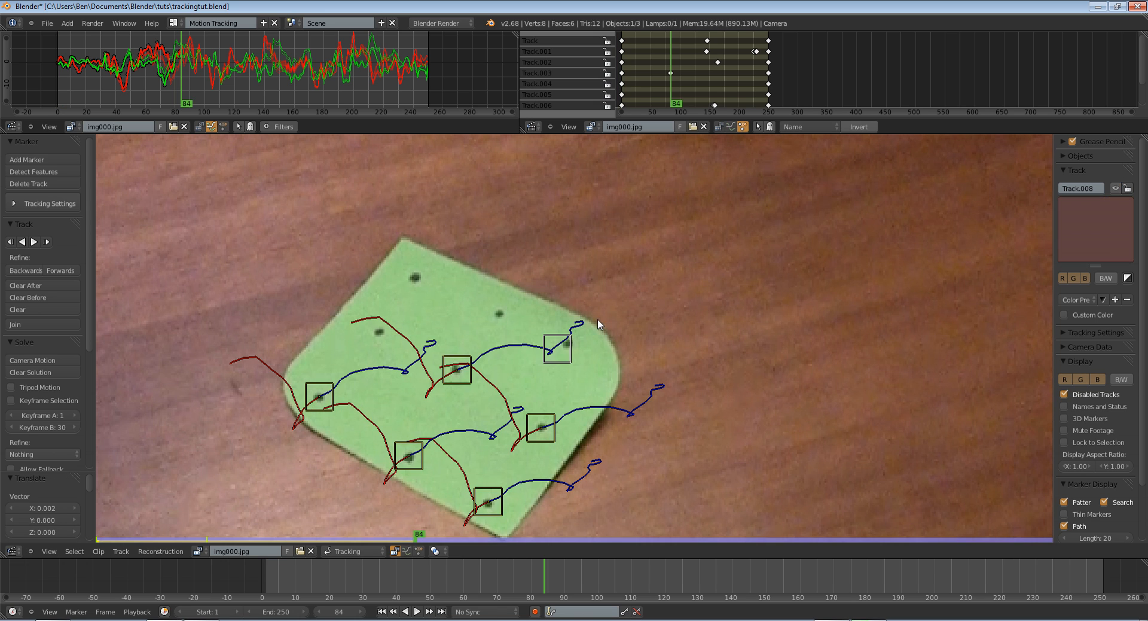
# Recentre the ninth marker on its dot at frame 84 and resume forward tracking.
pyautogui.press('g')
pyautogui.click(618, 315)
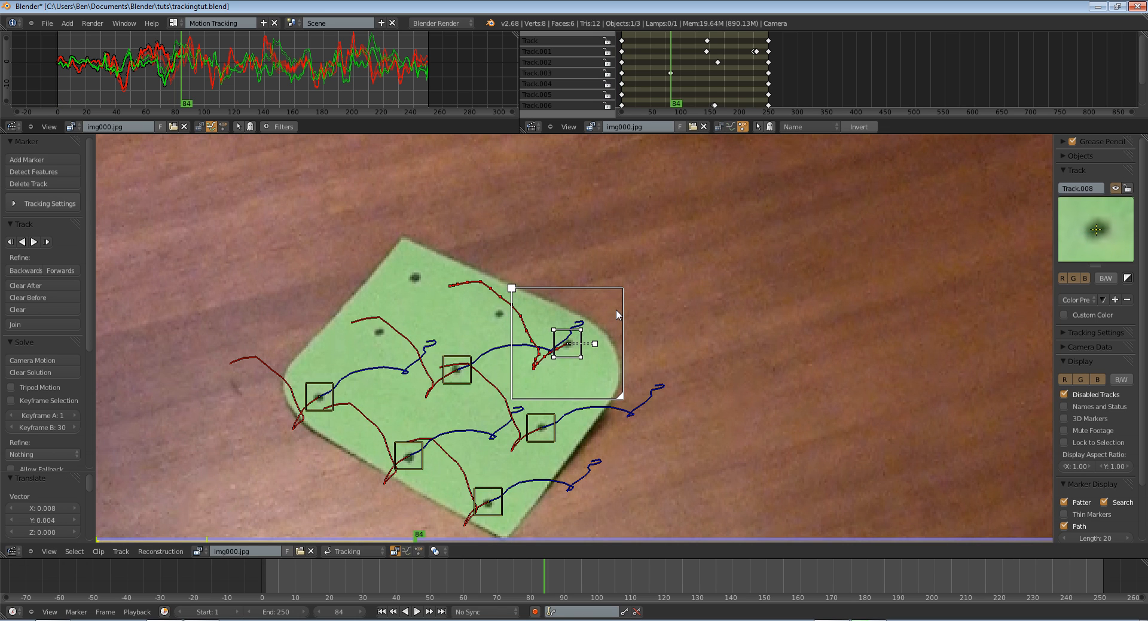
pyautogui.hotkey('ctrl', 't')
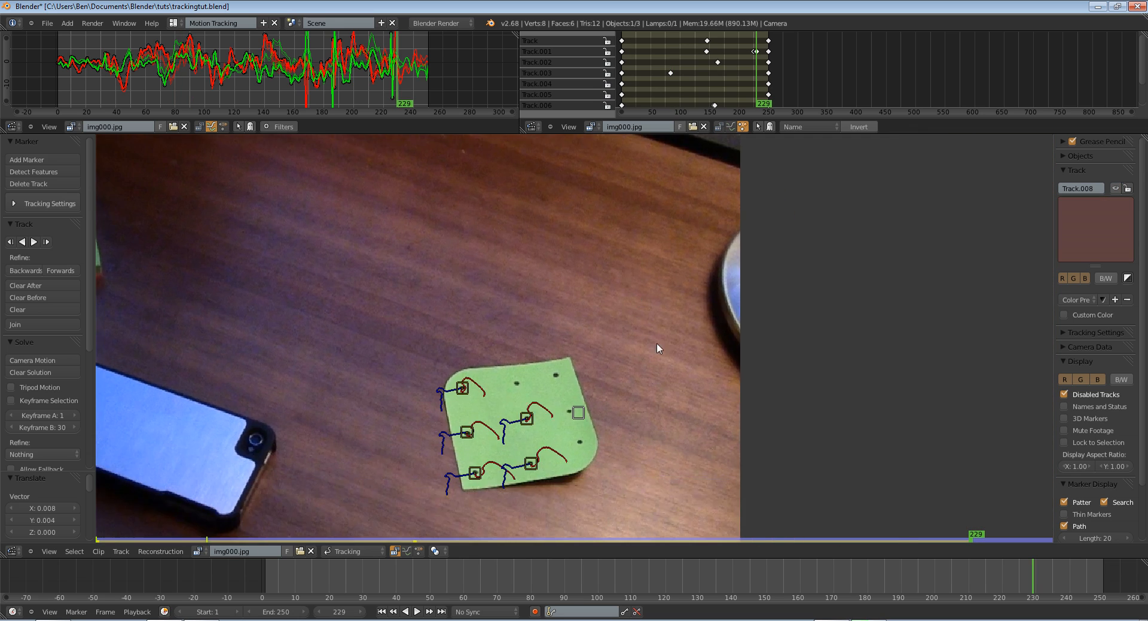
# Step back through the footage to frame 168, recentre the ninth marker on its dot, and resume forward tracking.
pyautogui.scroll(3, 675, 446)
pyautogui.press('Left')
pyautogui.press('Left')
pyautogui.press('Left')
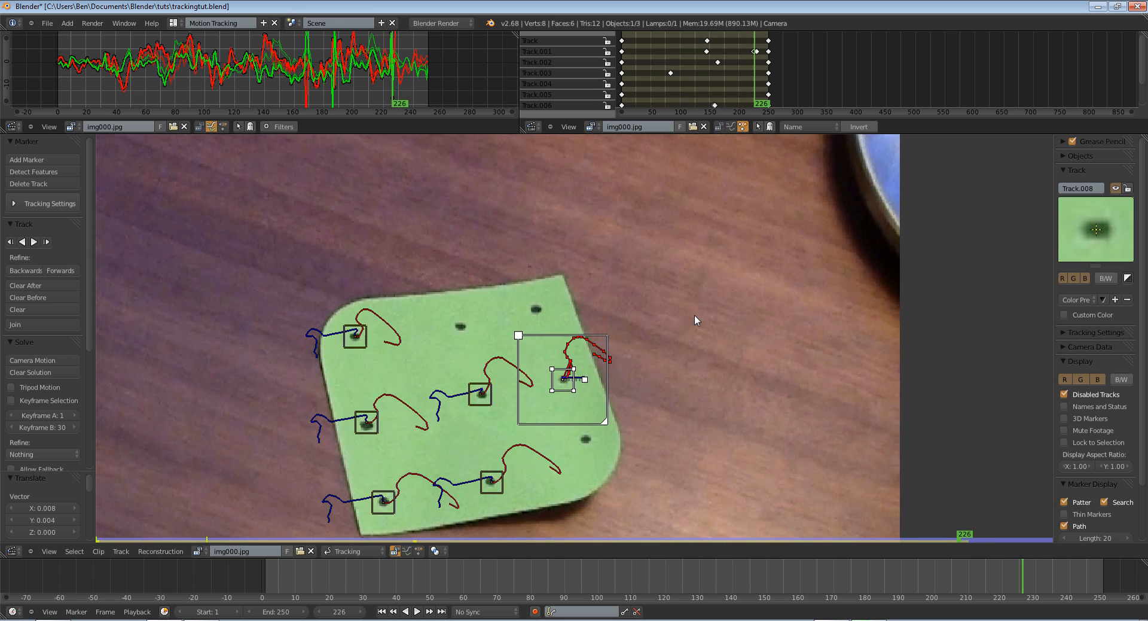
pyautogui.press('Left')
pyautogui.press('Left')
pyautogui.press('Left')
pyautogui.press('Left')
pyautogui.press('Left')
pyautogui.press('Left')
pyautogui.press('Left')
pyautogui.press('Left')
pyautogui.press('Left')
pyautogui.press('Left')
pyautogui.press('Left')
pyautogui.press('Left')
pyautogui.press('Left')
pyautogui.press('Left')
pyautogui.press('Left')
pyautogui.press('Left')
pyautogui.press('Left')
pyautogui.press('Left')
pyautogui.press('Left')
pyautogui.press('Left')
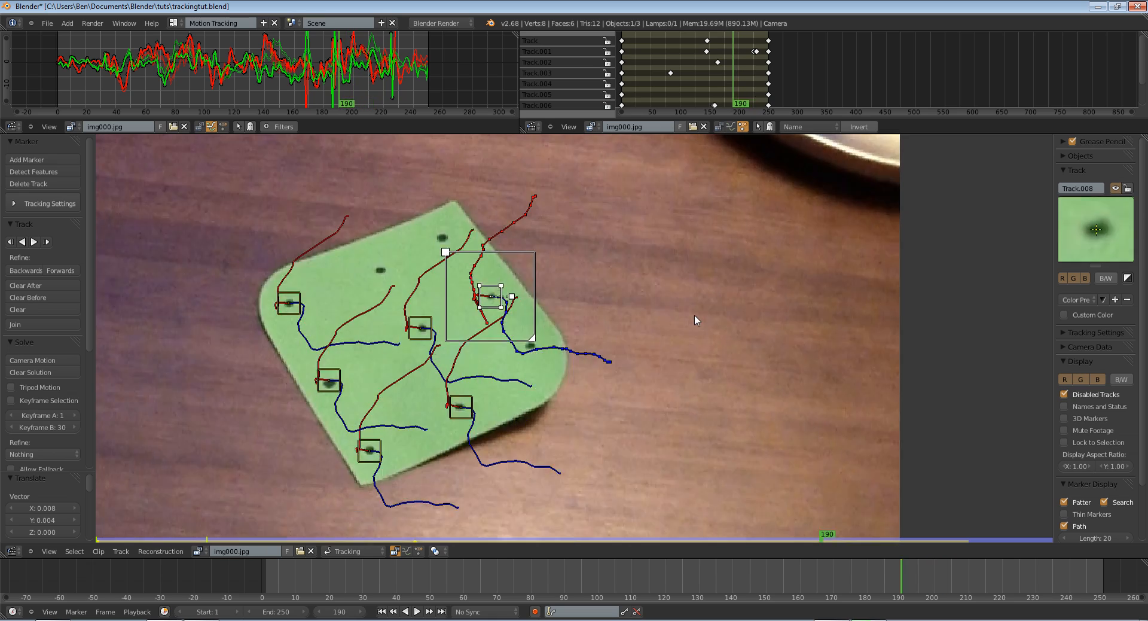
pyautogui.press('Left')
pyautogui.press('Left')
pyautogui.press('Left')
pyautogui.press('Left')
pyautogui.press('Left')
pyautogui.press('Left')
pyautogui.press('Left')
pyautogui.press('Left')
pyautogui.press('Left')
pyautogui.press('Left')
pyautogui.press('Left')
pyautogui.press('Left')
pyautogui.press('Left')
pyautogui.press('Left')
pyautogui.press('Left')
pyautogui.press('Left')
pyautogui.press('Left')
pyautogui.press('Left')
pyautogui.press('Left')
pyautogui.press('Left')
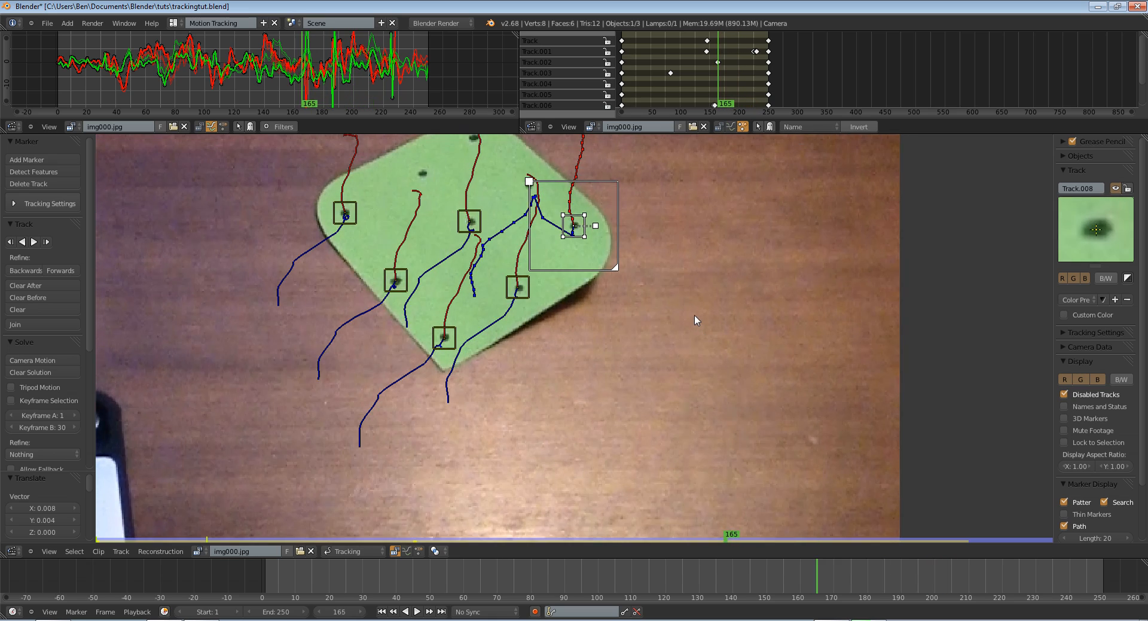
pyautogui.press('Right')
pyautogui.press('Right')
pyautogui.press('Right')
pyautogui.press('g')
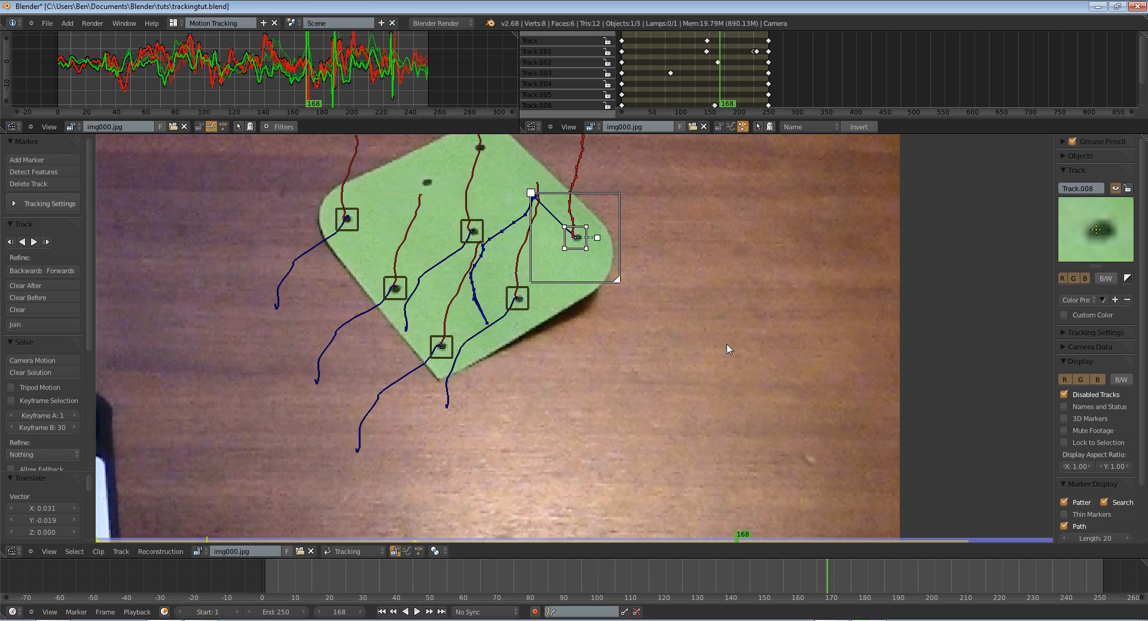
pyautogui.hotkey('ctrl', 't')
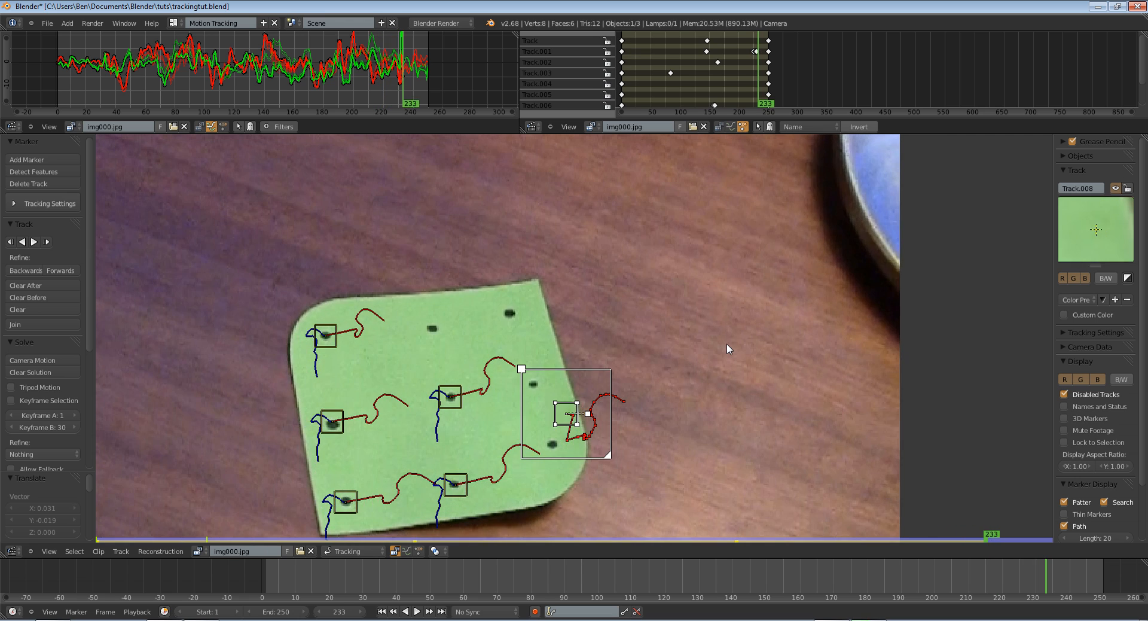
# Recentre the ninth marker on its dot at frame 234 and continue its track forward to frame 250.
pyautogui.press('Left')
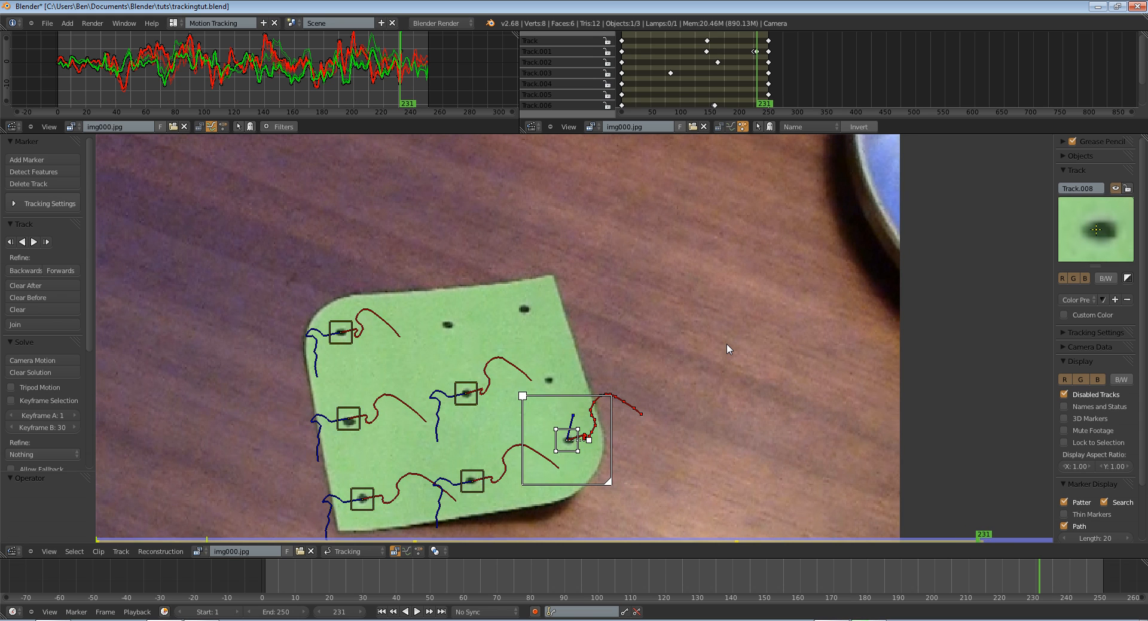
pyautogui.press('Right')
pyautogui.press('Right')
pyautogui.press('Right')
pyautogui.press('g')
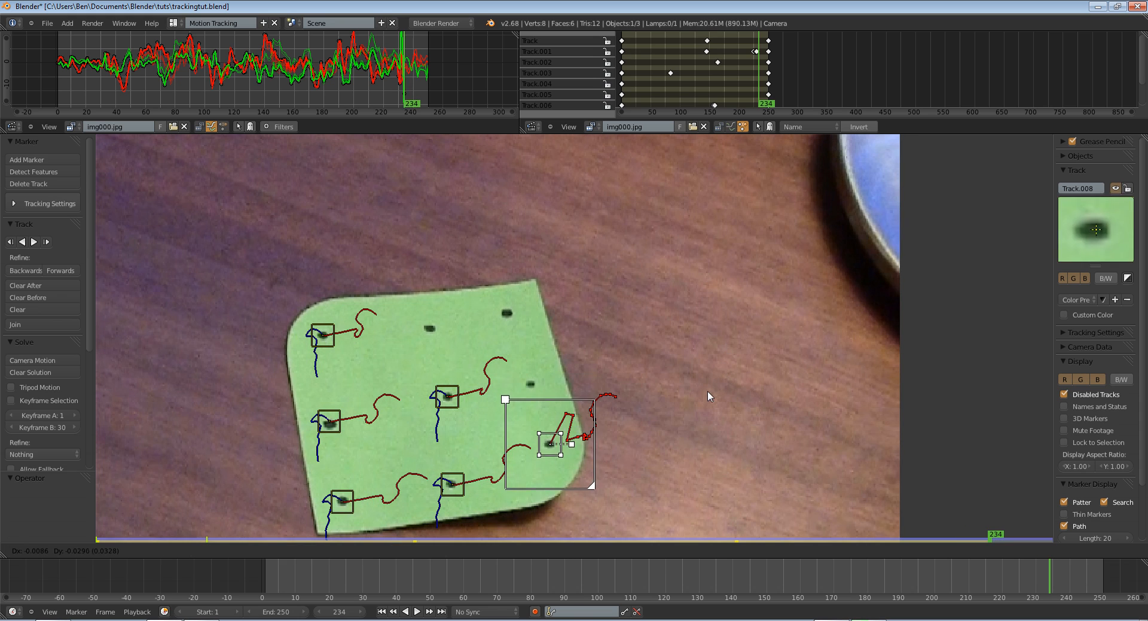
pyautogui.click(705, 390)
pyautogui.hotkey('shift', 'Right')
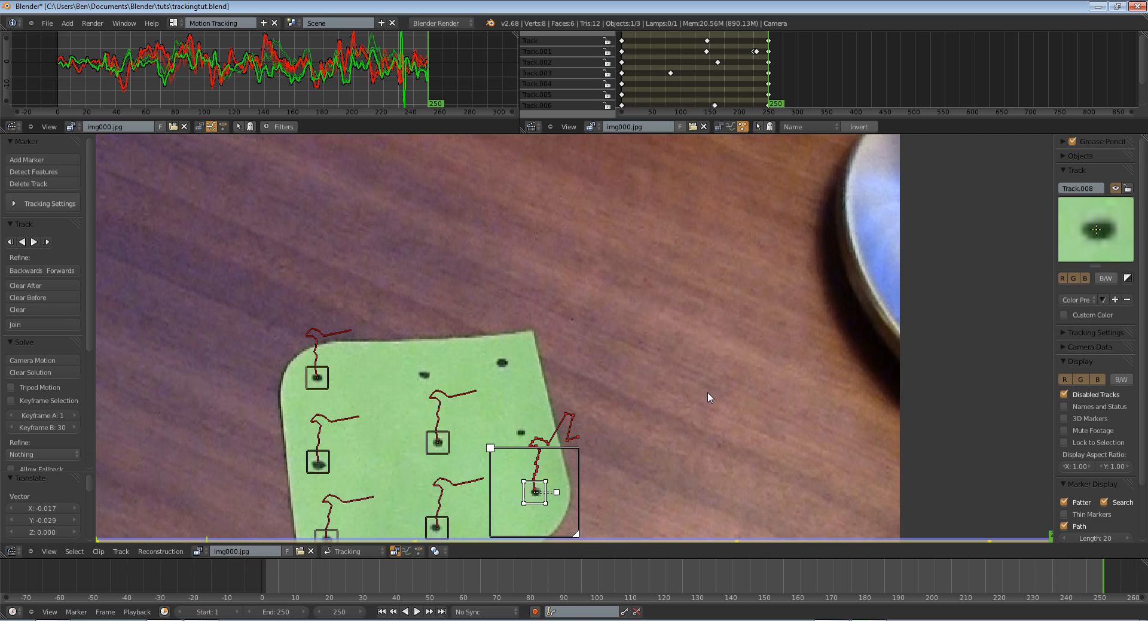
# Return to frame 232, where the ninth marker's path jumps, recentre the marker on its dot and track forward.
pyautogui.moveTo(1064, 573); pyautogui.dragTo(1028, 581)
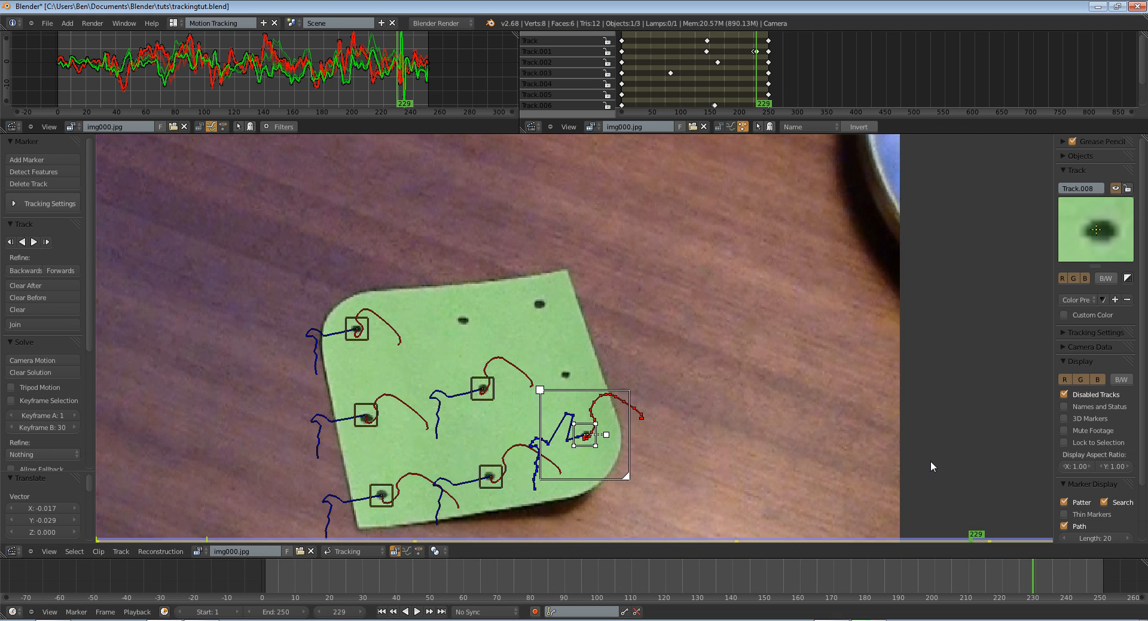
pyautogui.press('Right')
pyautogui.press('Right')
pyautogui.press('Right')
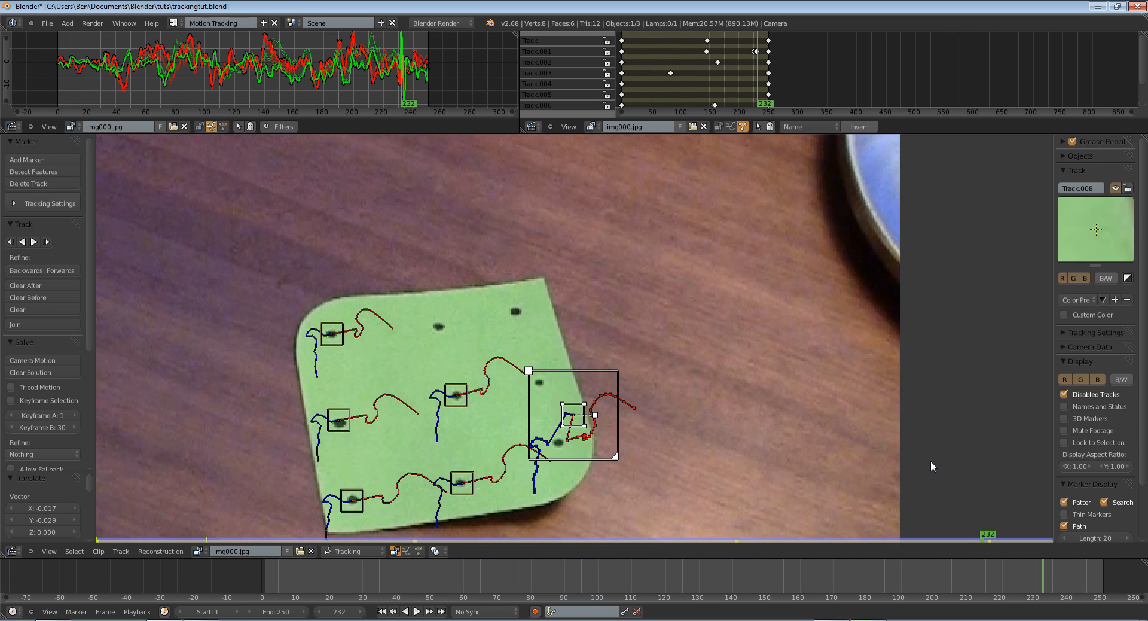
pyautogui.press('g')
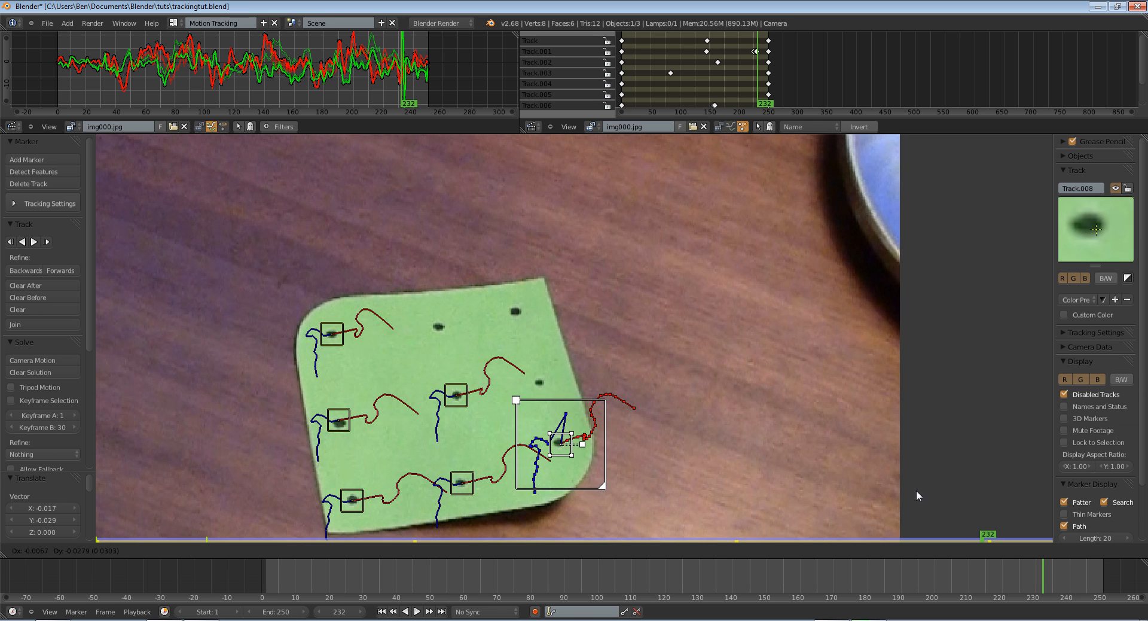
pyautogui.click(912, 489)
pyautogui.hotkey('ctrl', 't')
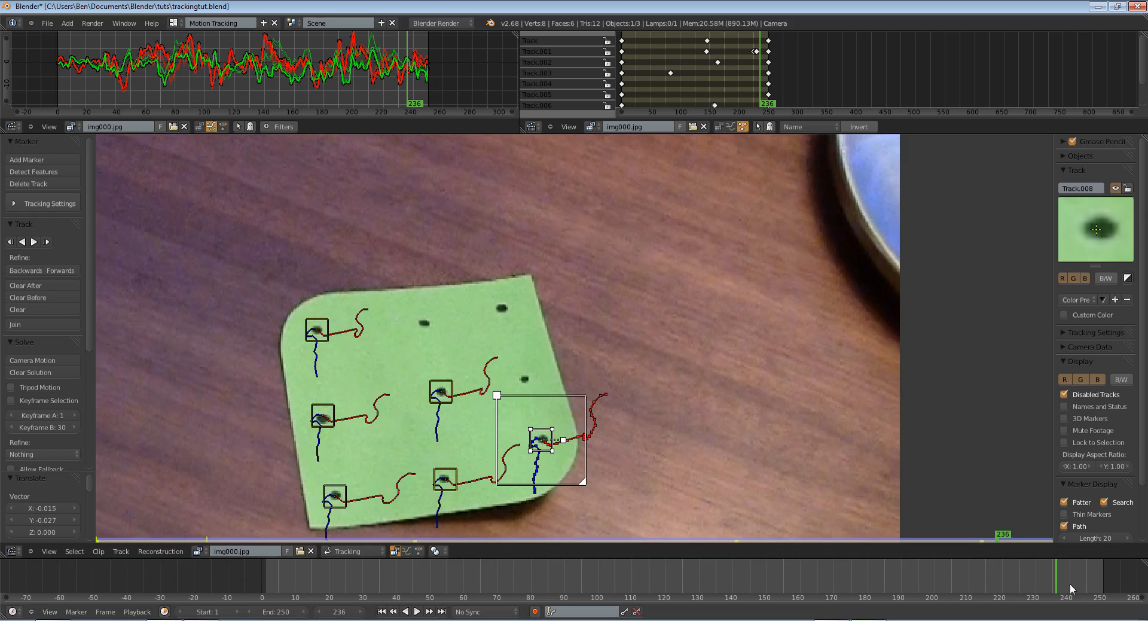
# Scrub back through the footage to frame 56 to check the tracks, and save the file over the existing one.
pyautogui.moveTo(1075, 589); pyautogui.dragTo(823, 575)
pyautogui.moveTo(895, 573); pyautogui.dragTo(449, 575)
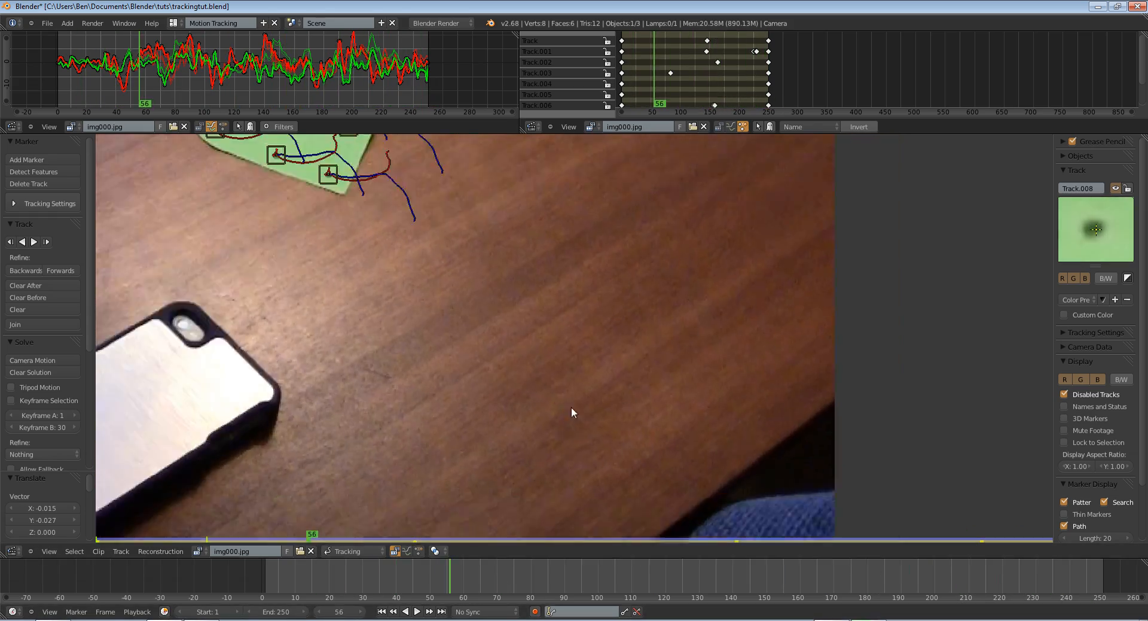
pyautogui.hotkey('ctrl', 's')
pyautogui.press('Return')
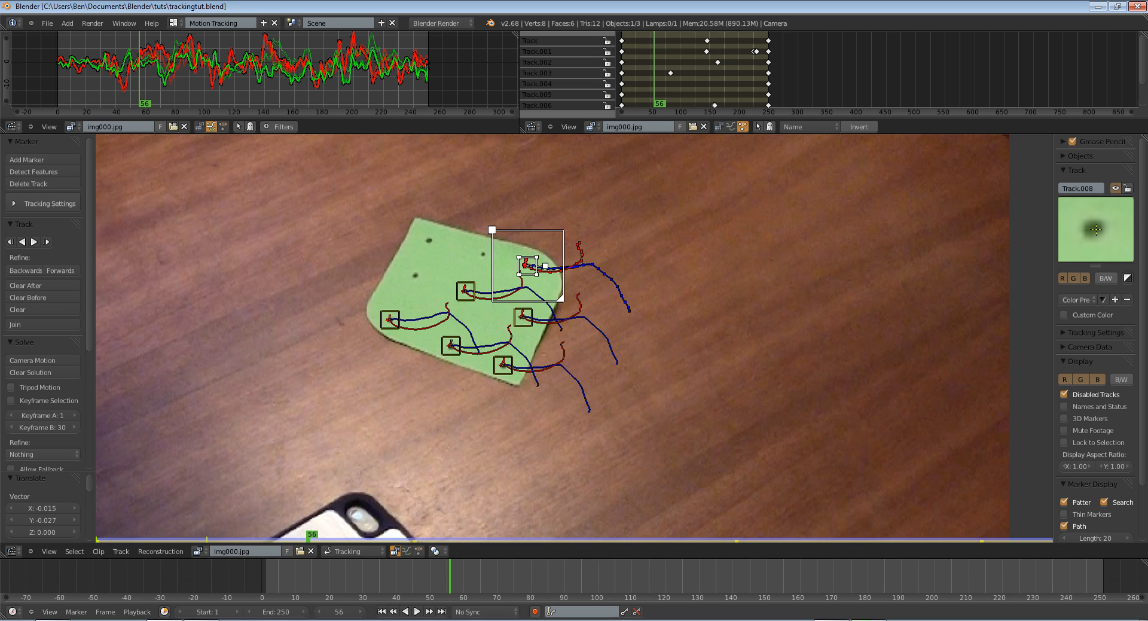
# Return to frame 1, add a tenth marker on the lighter note's dot beside the ninth marker, and track it forward.
pyautogui.click(381, 610)
pyautogui.press('a')
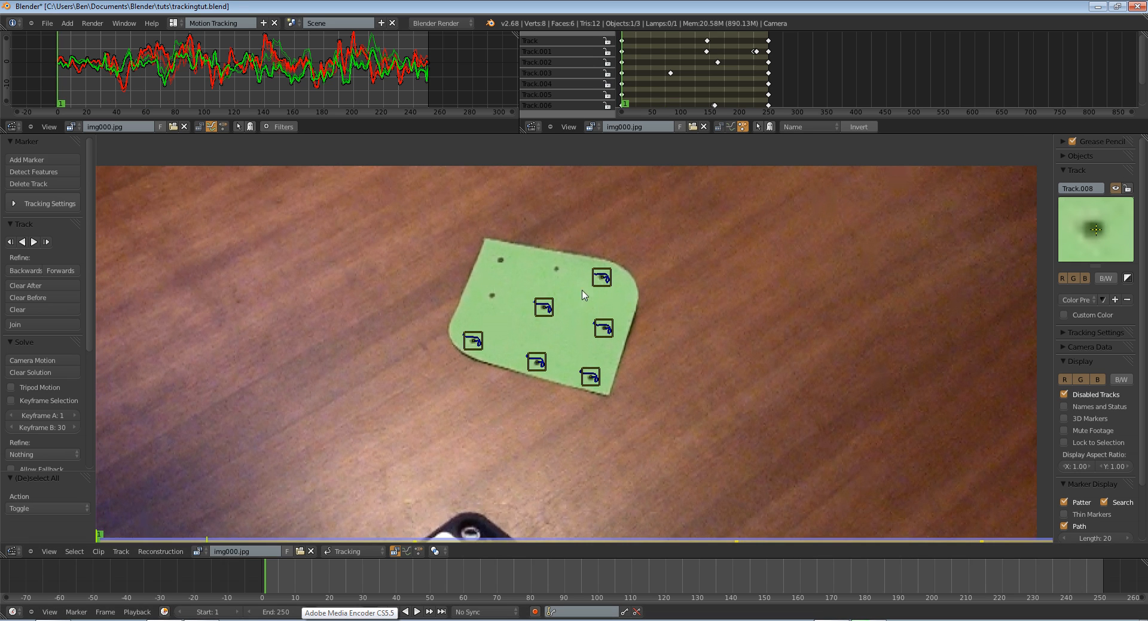
pyautogui.keyDown('ctrl'); pyautogui.click(558, 272); pyautogui.keyUp('ctrl')
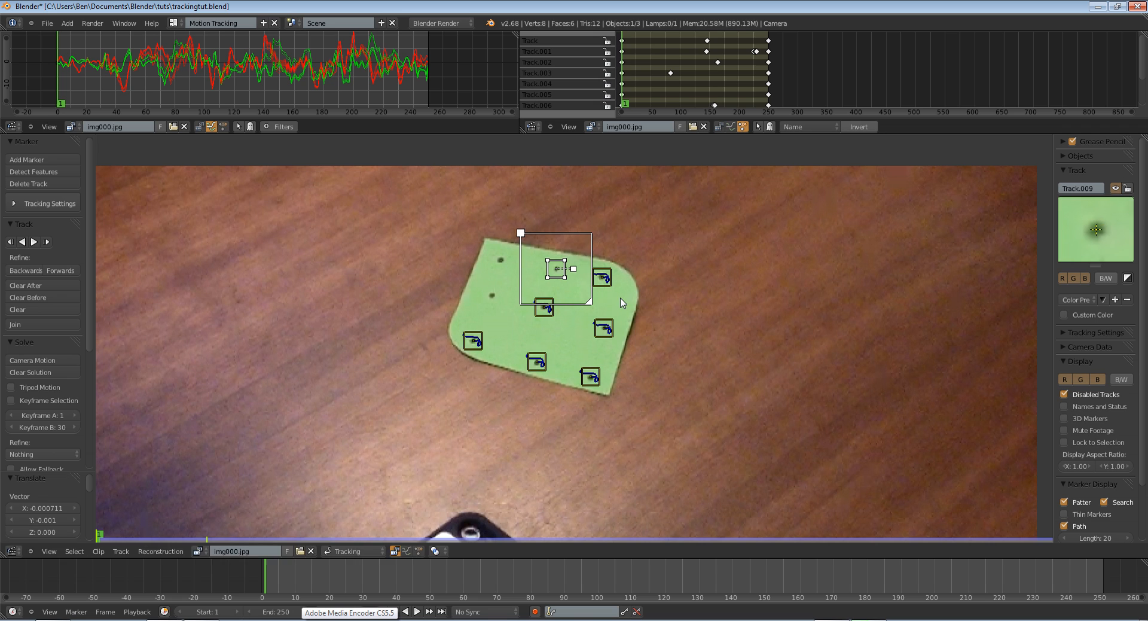
pyautogui.press('s')
pyautogui.click(763, 316)
pyautogui.hotkey('alt', 'a')
# Recentre the tenth marker on its dot at frames 112, 166 and 225, resuming forward tracking after each correction through frame 250.
pyautogui.press('g')
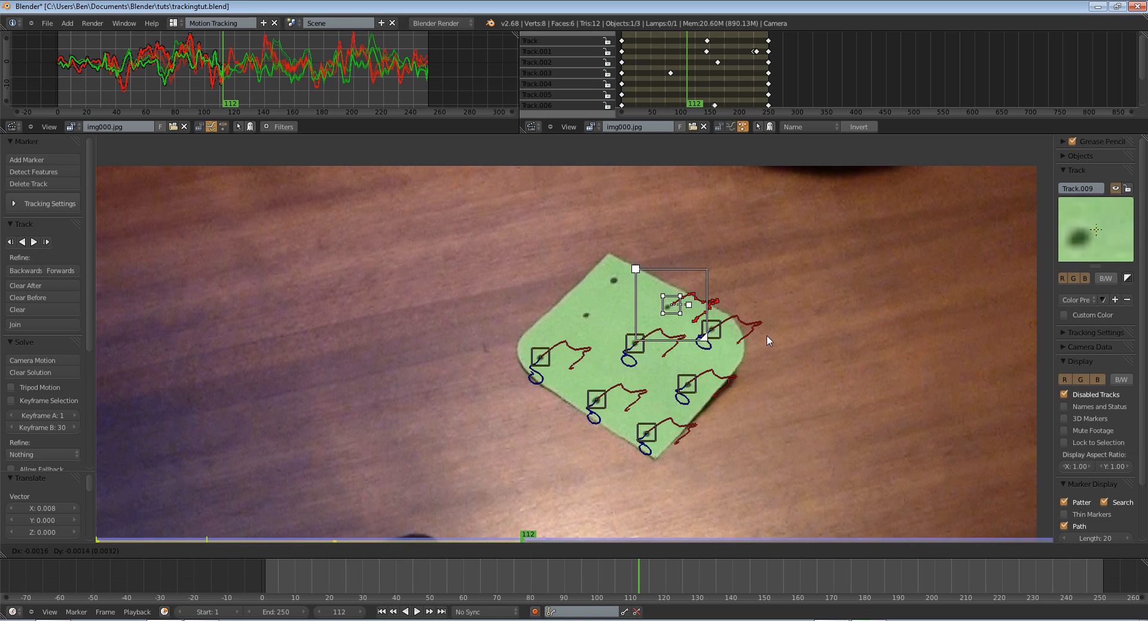
pyautogui.click(767, 335)
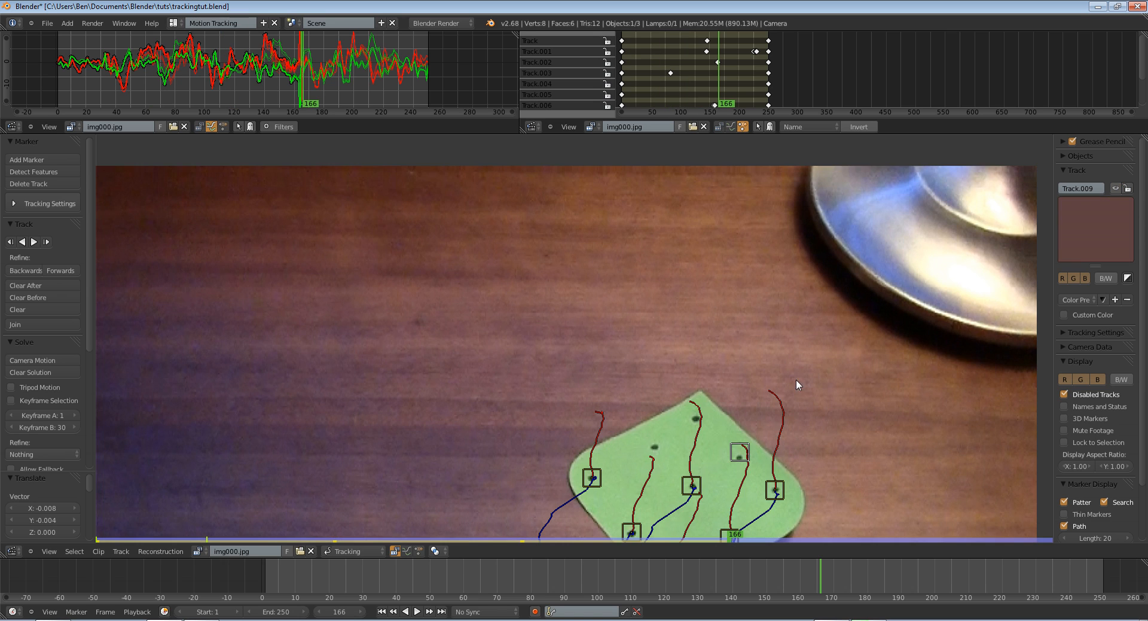
pyautogui.press('g')
pyautogui.click(774, 332)
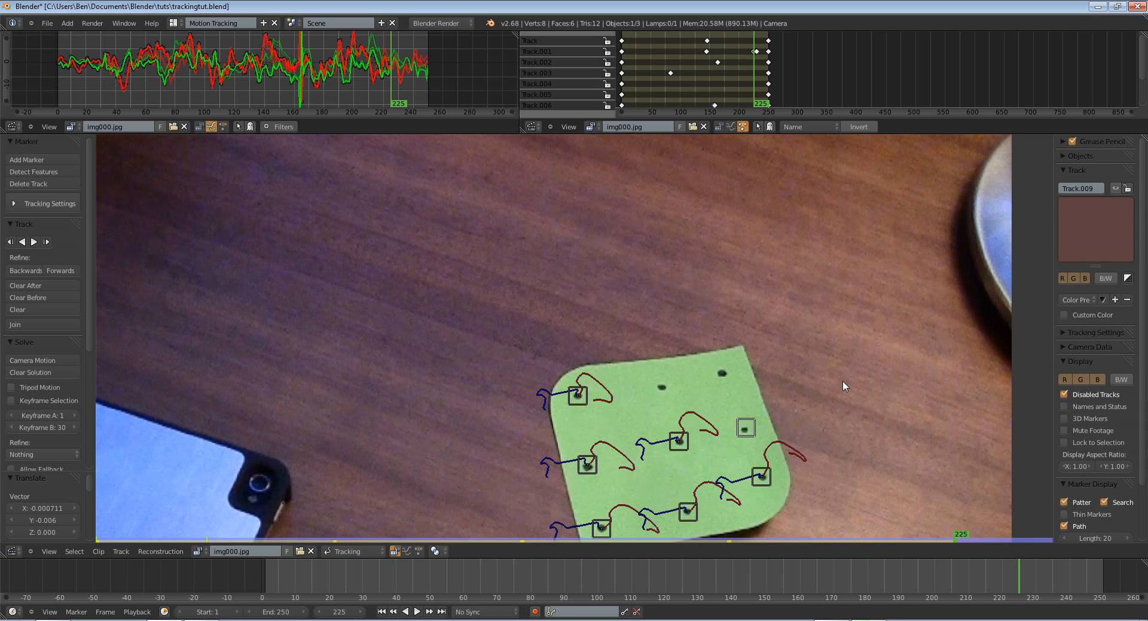
pyautogui.press('g')
pyautogui.click(842, 383)
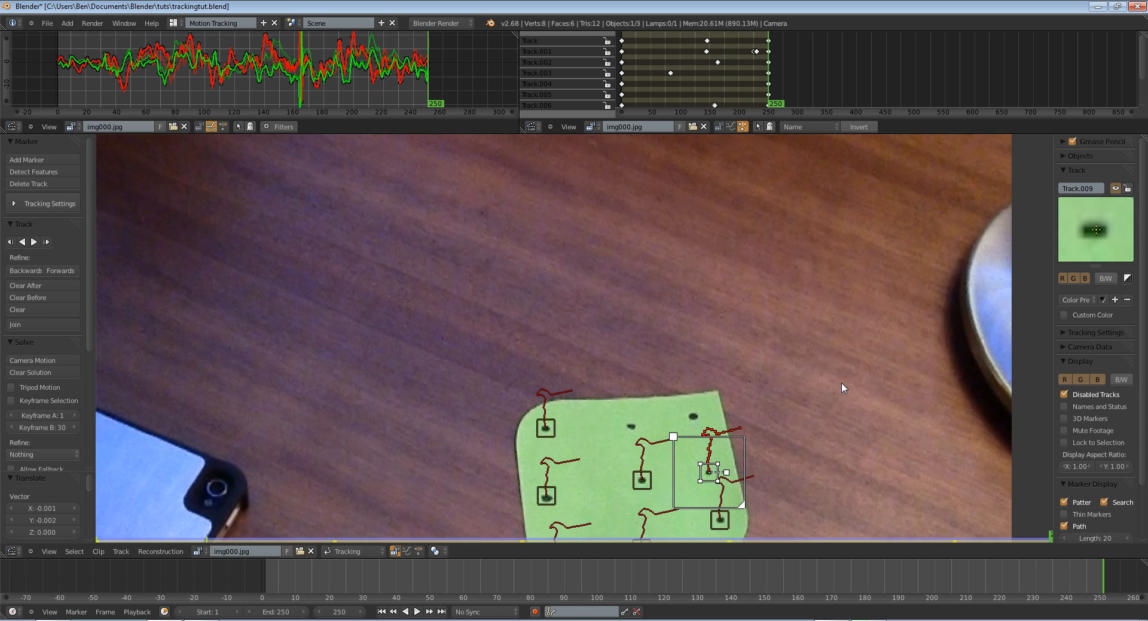
# Go to frame 164, where the tenth marker's path jumps, and recentre the marker on its dot.
pyautogui.click(1022, 569)
pyautogui.moveTo(1022, 570); pyautogui.dragTo(809, 579)
pyautogui.press('Right')
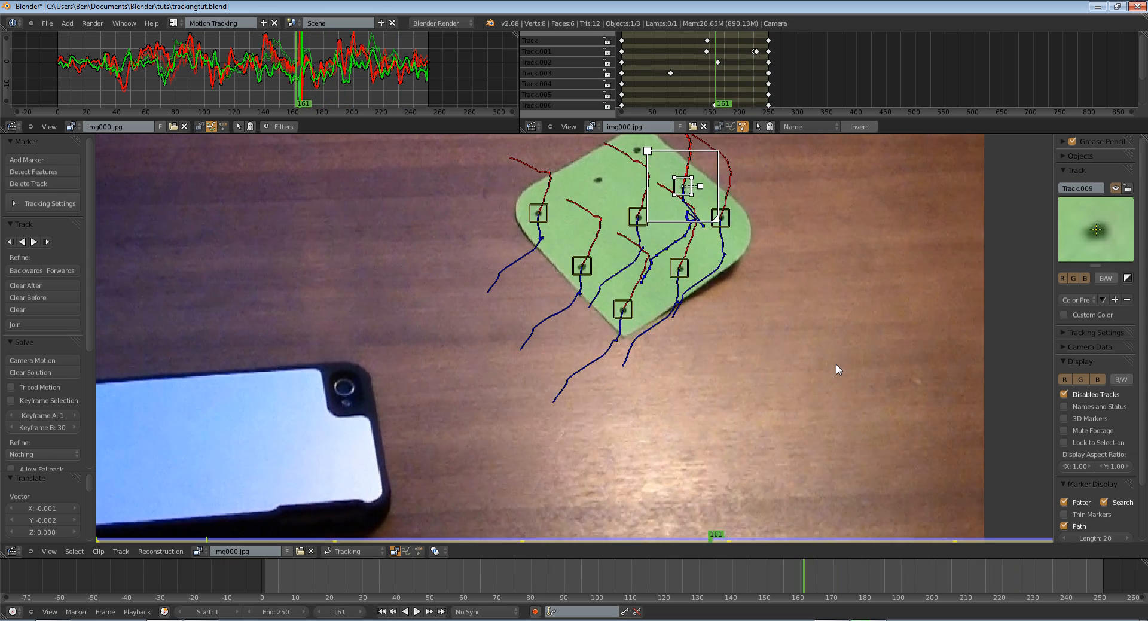
pyautogui.scroll(5, 836, 364)
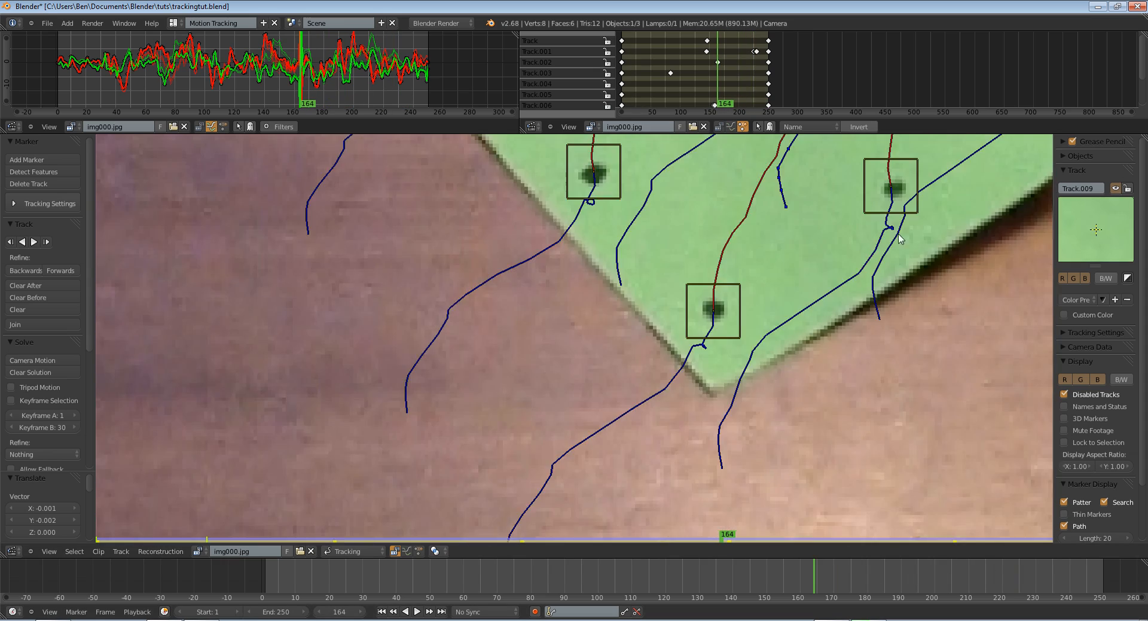
pyautogui.moveTo(897, 179); pyautogui.dragTo(697, 443, button='middle')
pyautogui.press('g')
pyautogui.click(827, 235)
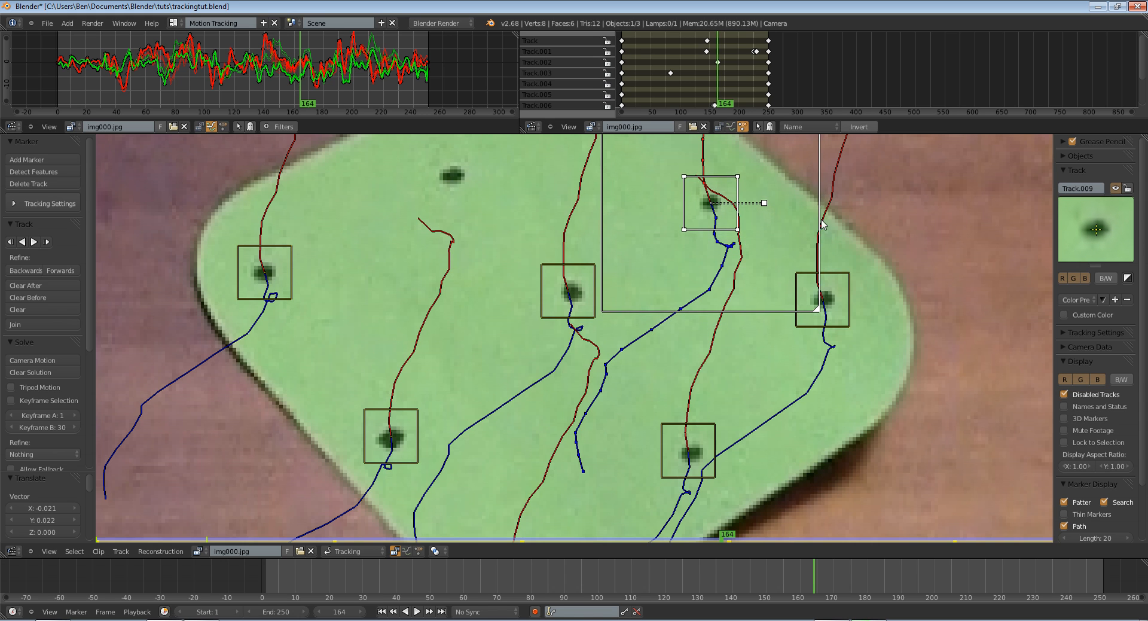
pyautogui.moveTo(761, 197); pyautogui.dragTo(755, 327, button='middle')
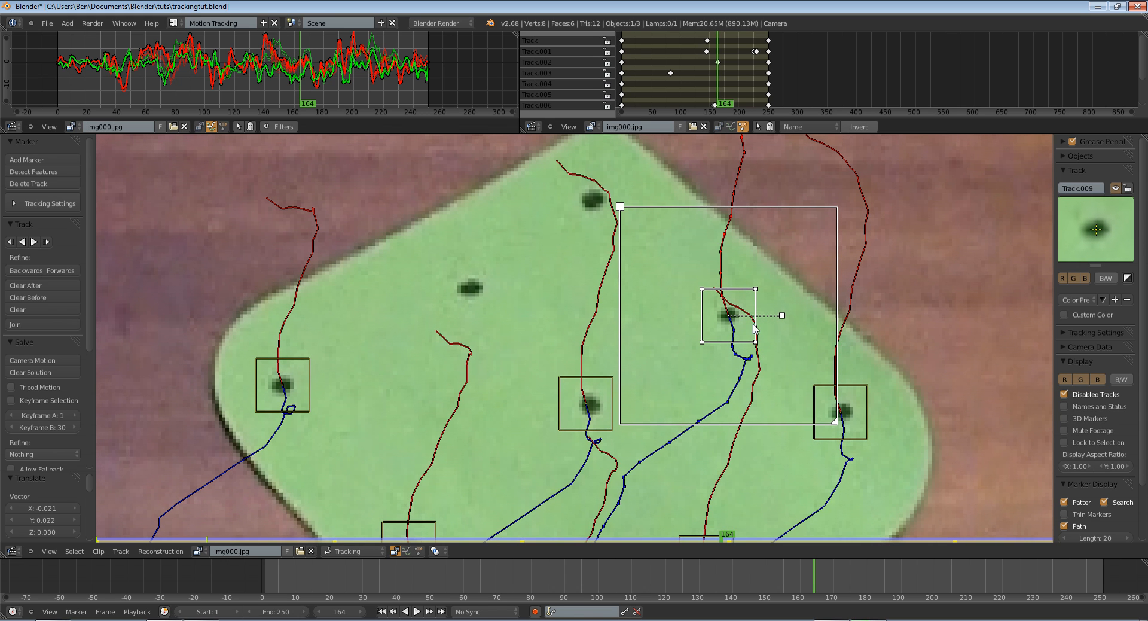
# Return to frame 1, add an eleventh marker on the dot near the lighter note's sharp upper-left corner, and track it forward.
pyautogui.click(381, 611)
pyautogui.scroll(-3, 567, 328)
pyautogui.scroll(5, 567, 329)
pyautogui.press('a')
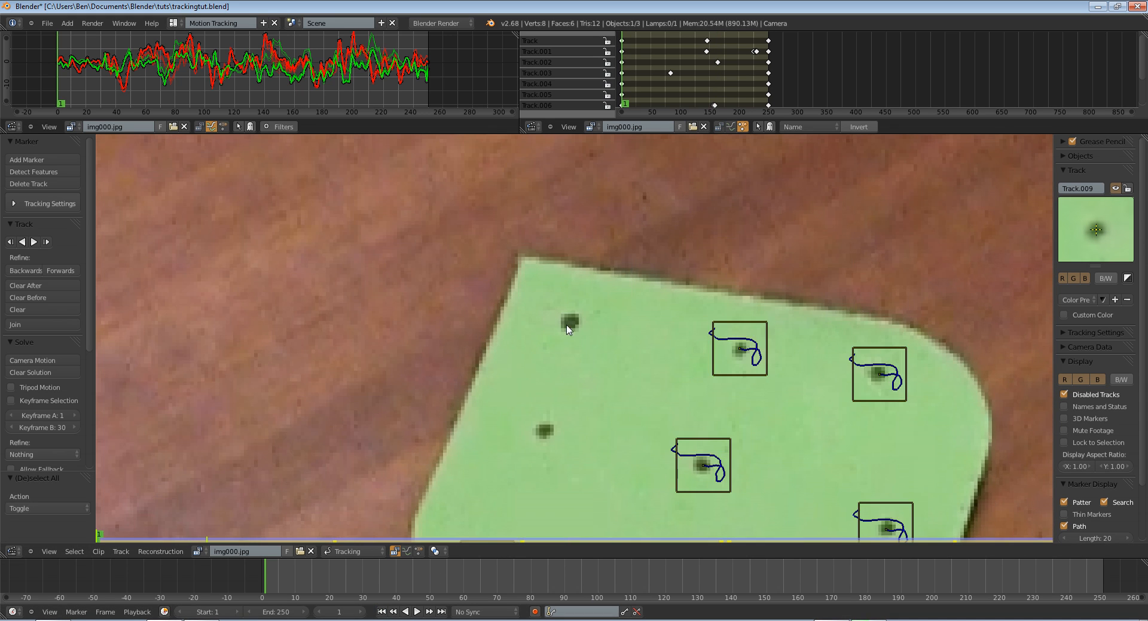
pyautogui.keyDown('ctrl'); pyautogui.click(569, 323); pyautogui.keyUp('ctrl')
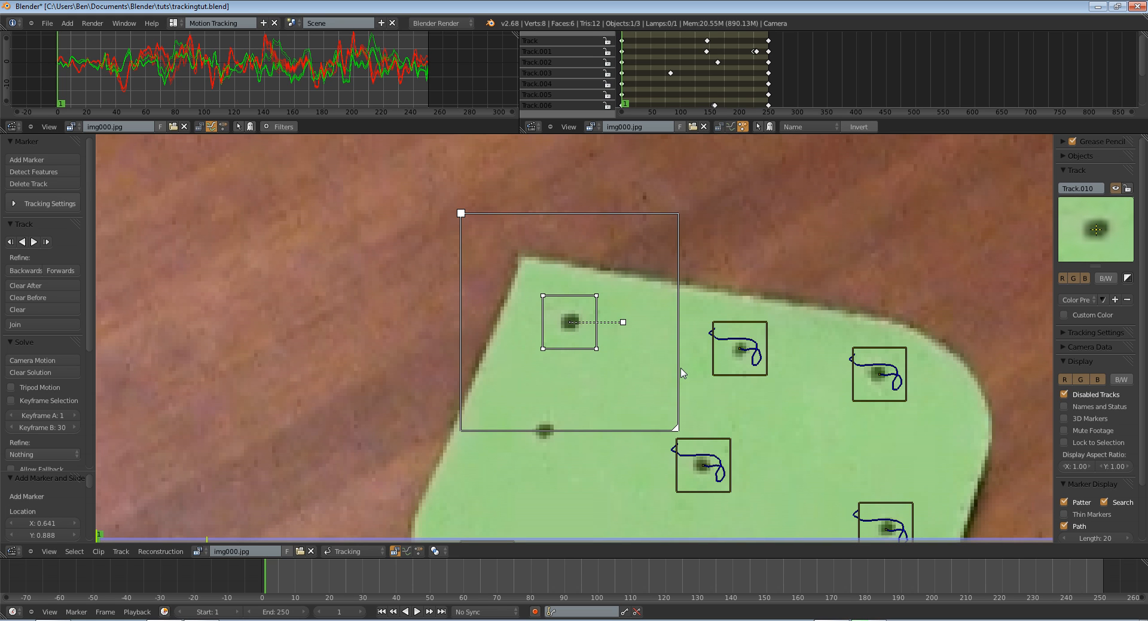
pyautogui.hotkey('ctrl', 't')
pyautogui.scroll(-3, 676, 379)
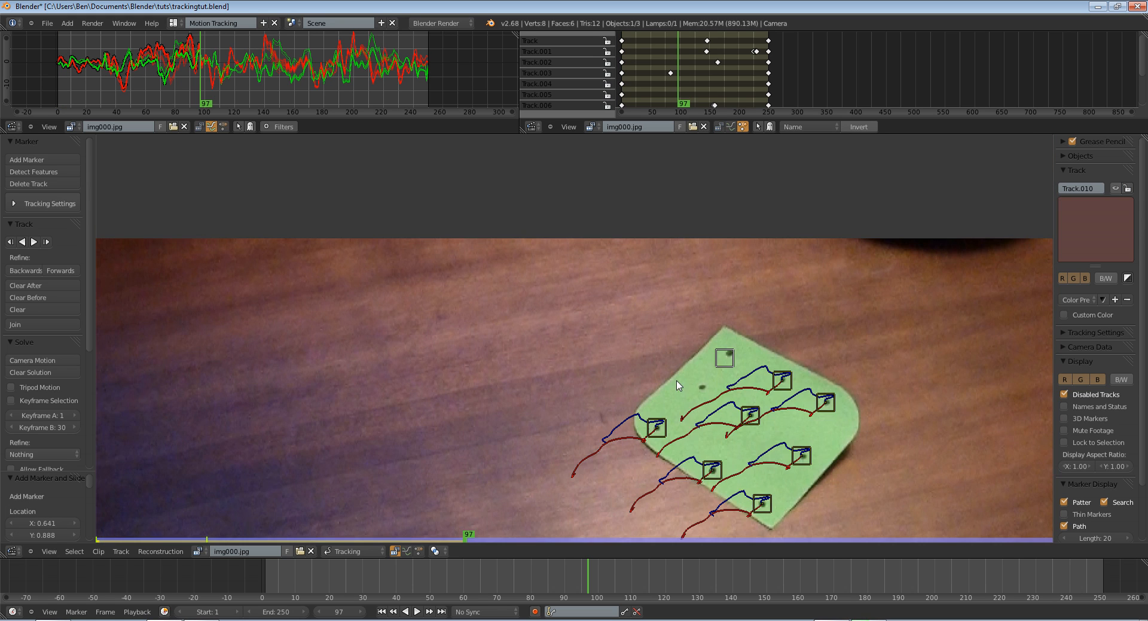
# Recentre the eleventh marker on its dot at frame 97 and resume forward tracking through frame 250.
pyautogui.scroll(1, 858, 364)
pyautogui.press('g')
pyautogui.click(864, 357)
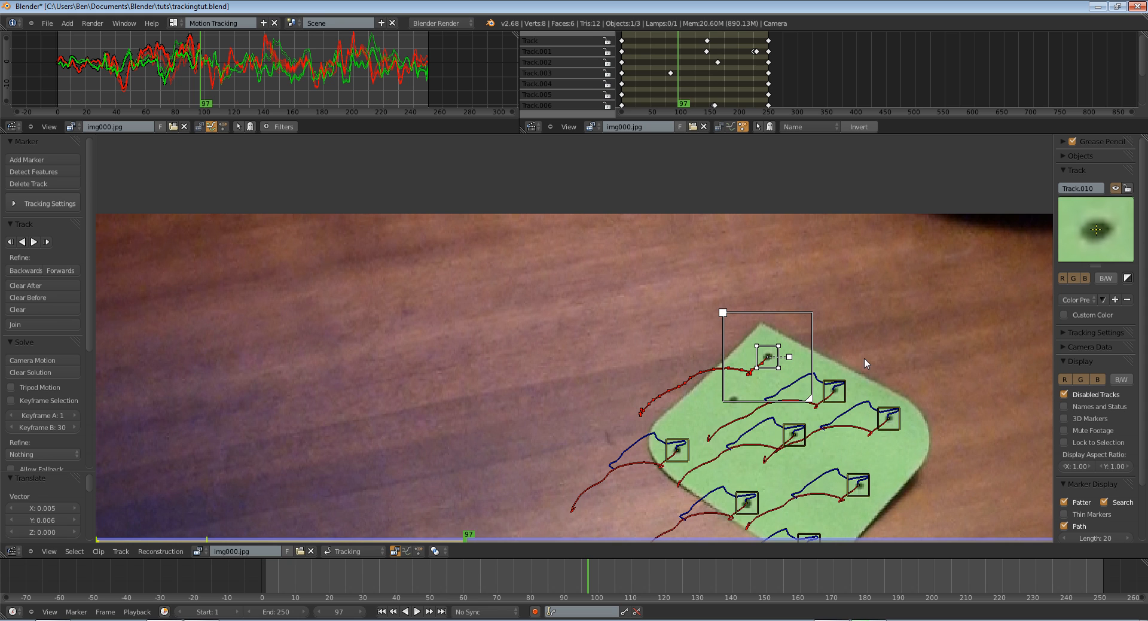
pyautogui.hotkey('ctrl', 't')
pyautogui.scroll(-3, 818, 274)
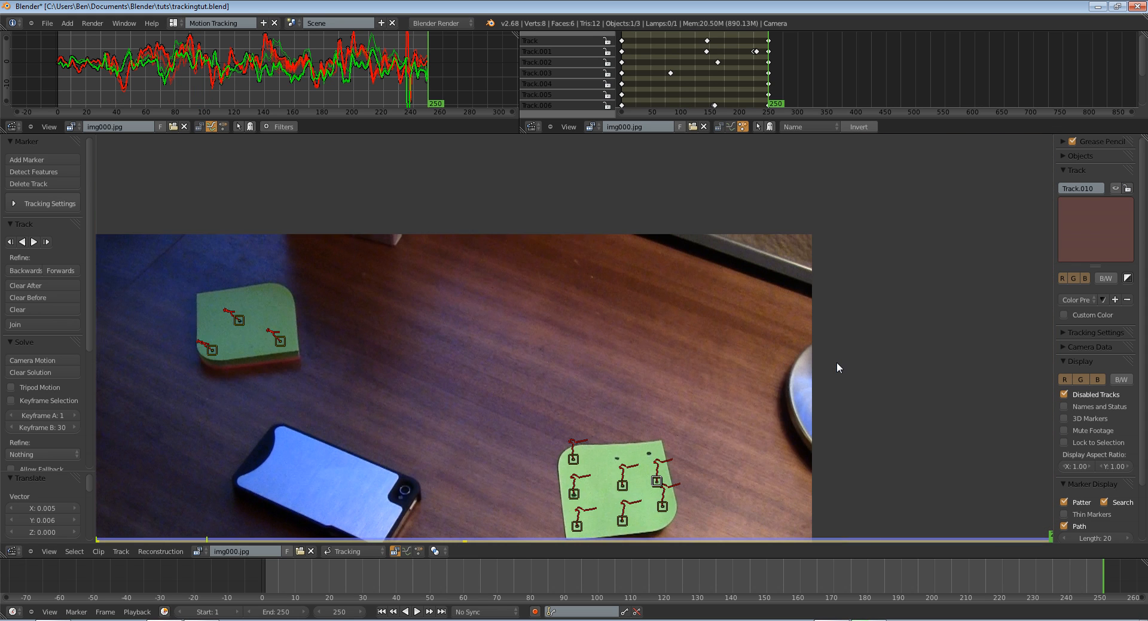
# Step through the last 30 frames to find where the eleventh marker slips, and recentre it on its dot at frame 236.
pyautogui.press('Down')
pyautogui.press('Left')
pyautogui.press('Left')
pyautogui.press('Left')
pyautogui.press('Left')
pyautogui.press('Left')
pyautogui.press('Left')
pyautogui.press('Left')
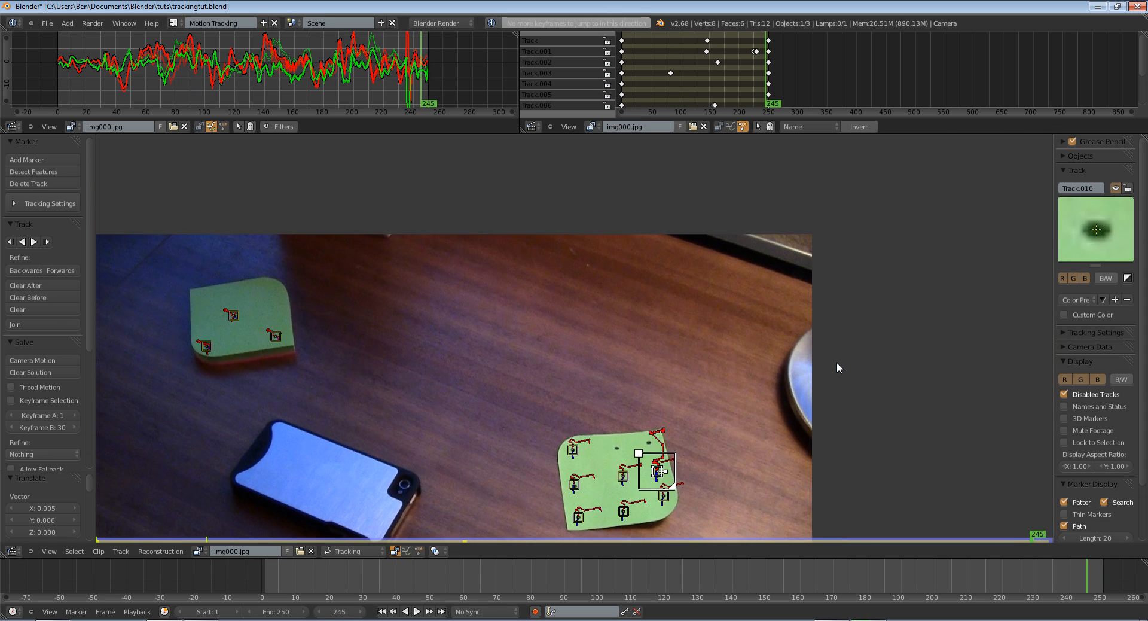
pyautogui.press('Left')
pyautogui.press('Left')
pyautogui.press('Left')
pyautogui.press('Left')
pyautogui.press('Left')
pyautogui.press('Left')
pyautogui.press('Left')
pyautogui.press('Left')
pyautogui.press('Left')
pyautogui.press('Left')
pyautogui.press('Left')
pyautogui.press('Left')
pyautogui.press('Left')
pyautogui.press('Left')
pyautogui.press('Left')
pyautogui.press('Left')
pyautogui.press('Left')
pyautogui.press('Left')
pyautogui.press('Left')
pyautogui.press('Left')
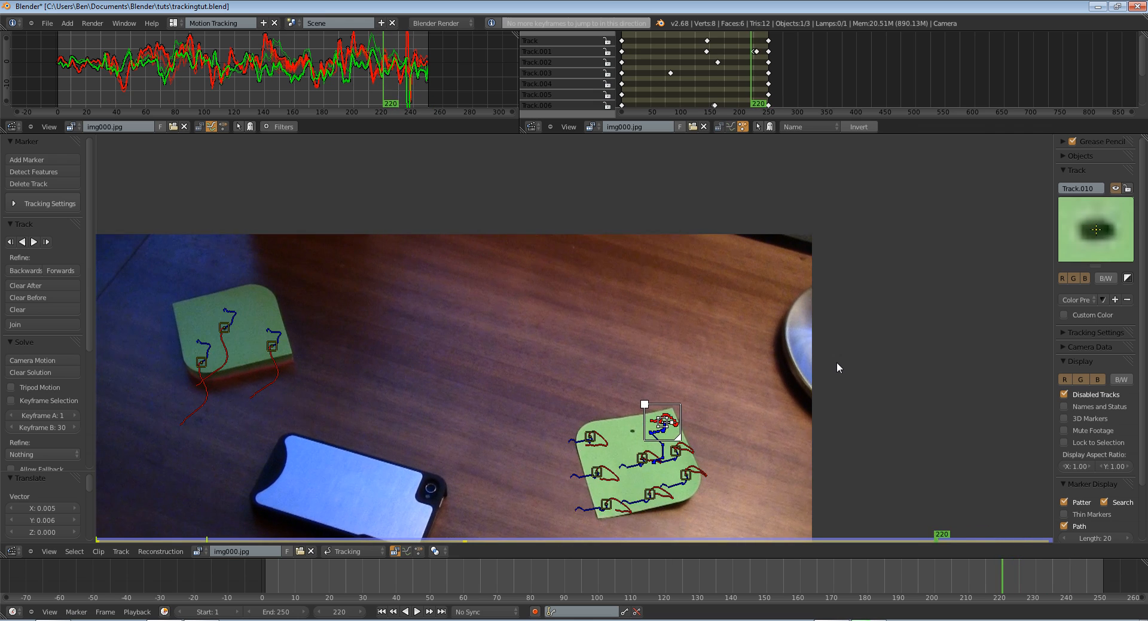
pyautogui.scroll(6, 837, 363)
pyautogui.press('Right')
pyautogui.press('Right')
pyautogui.press('Right')
pyautogui.press('Right')
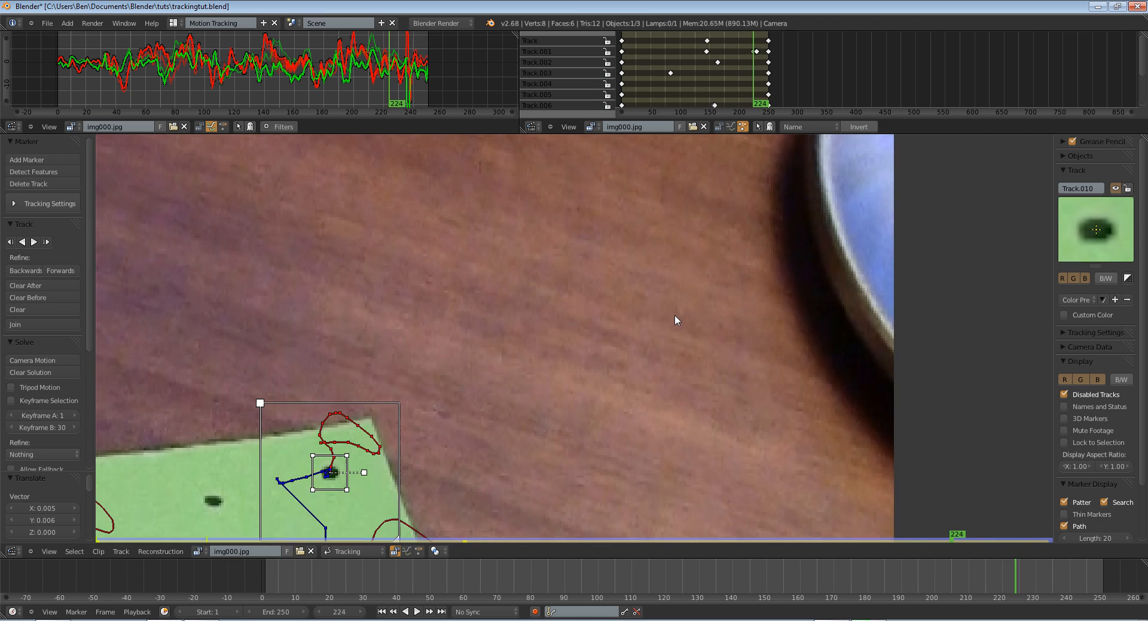
pyautogui.press('Right')
pyautogui.press('Right')
pyautogui.press('Right')
pyautogui.press('Right')
pyautogui.press('Right')
pyautogui.press('Right')
pyautogui.press('Right')
pyautogui.press('Right')
pyautogui.press('Right')
pyautogui.press('Right')
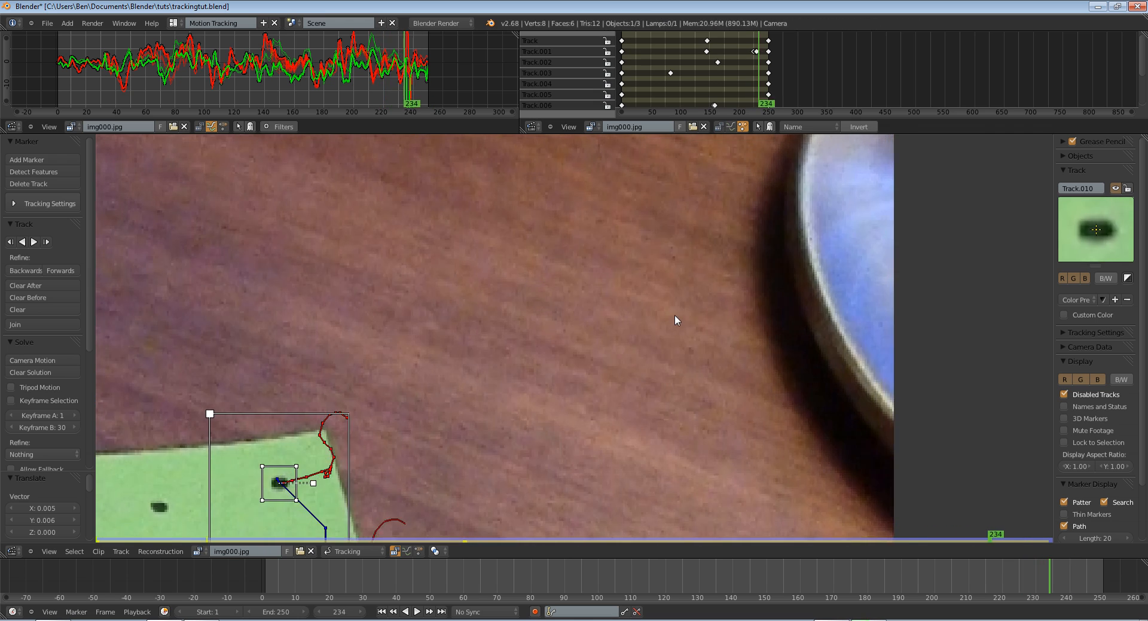
pyautogui.press('g')
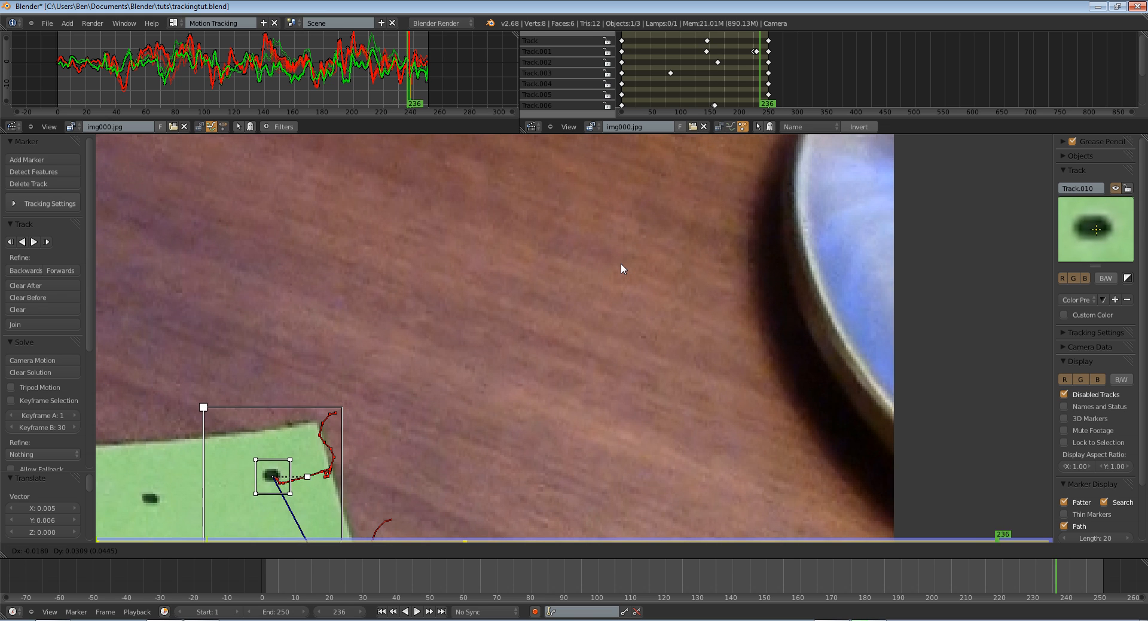
pyautogui.click(621, 263)
# Retrack the eleventh marker forward frame by frame from its corrected position at frame 236.
pyautogui.press('Right')
pyautogui.press('Right')
pyautogui.press('Right')
pyautogui.press('Right')
pyautogui.press('Right')
pyautogui.press('Right')
pyautogui.press('Right')
pyautogui.press('Right')
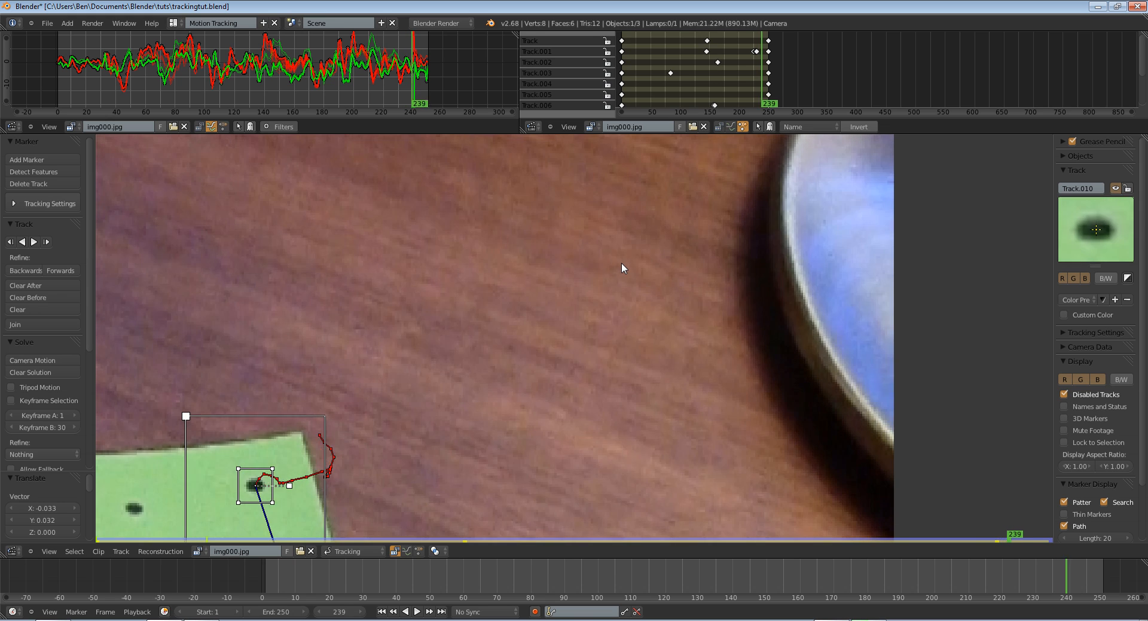
pyautogui.moveTo(597, 417); pyautogui.dragTo(715, 224, button='middle')
# Step back and forth between frames 235 and 243 to check how closely the eleventh marker follows its dot.
pyautogui.press('Left')
pyautogui.press('Left')
pyautogui.press('Left')
pyautogui.press('Left')
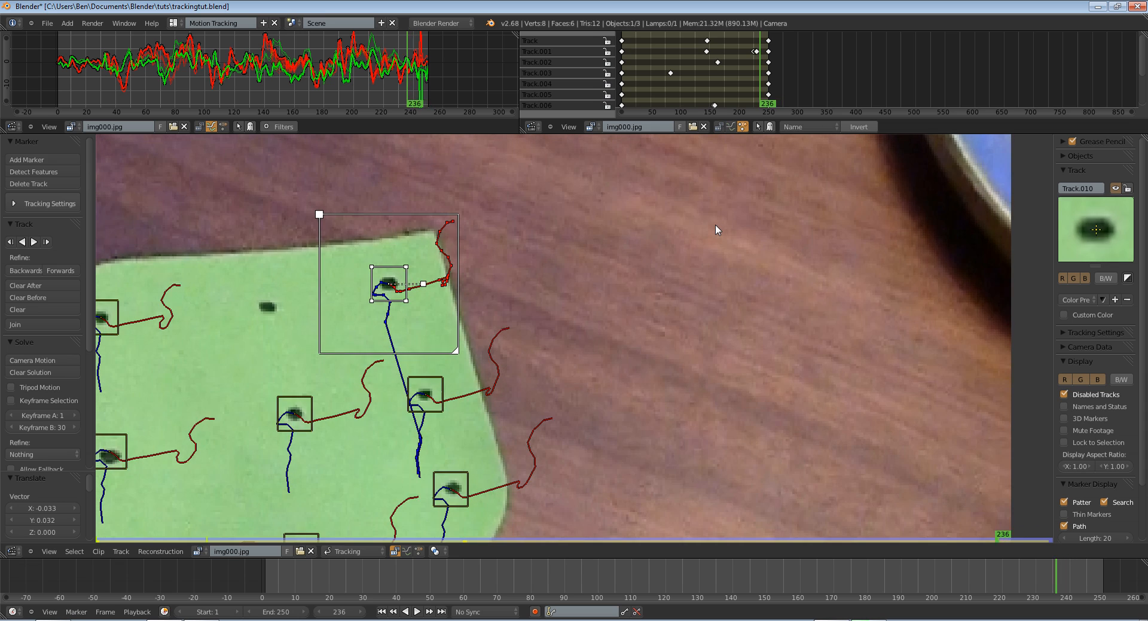
pyautogui.press('Right')
pyautogui.press('Right')
pyautogui.press('Right')
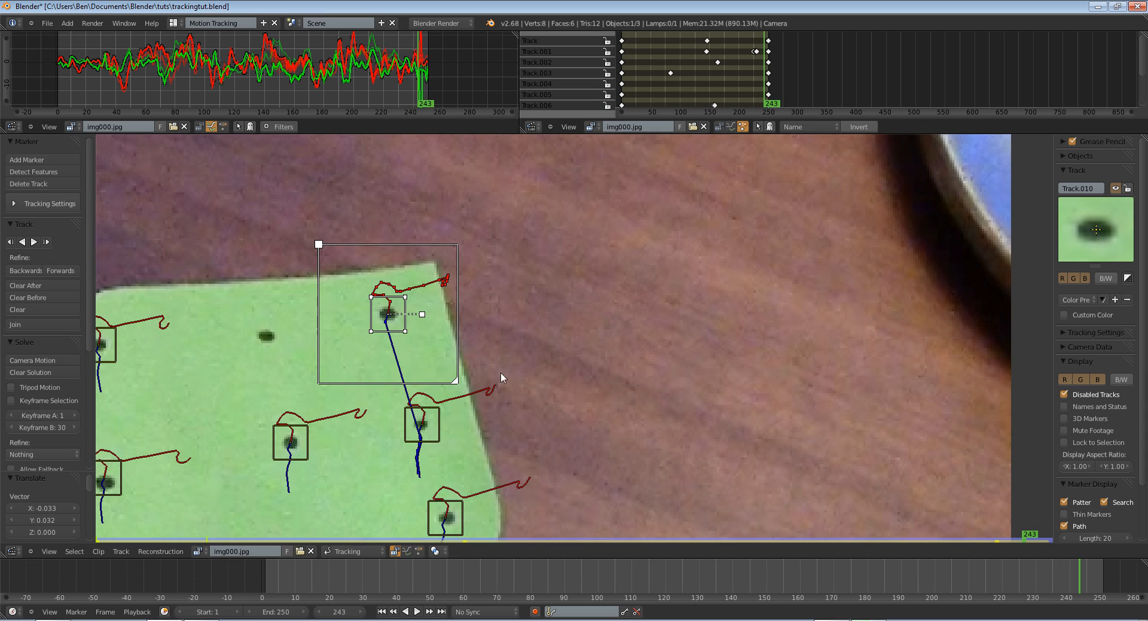
pyautogui.press('Left')
pyautogui.press('Left')
pyautogui.press('Left')
pyautogui.press('Left')
pyautogui.press('Left')
pyautogui.press('Left')
pyautogui.press('Left')
pyautogui.press('Left')
pyautogui.press('Left')
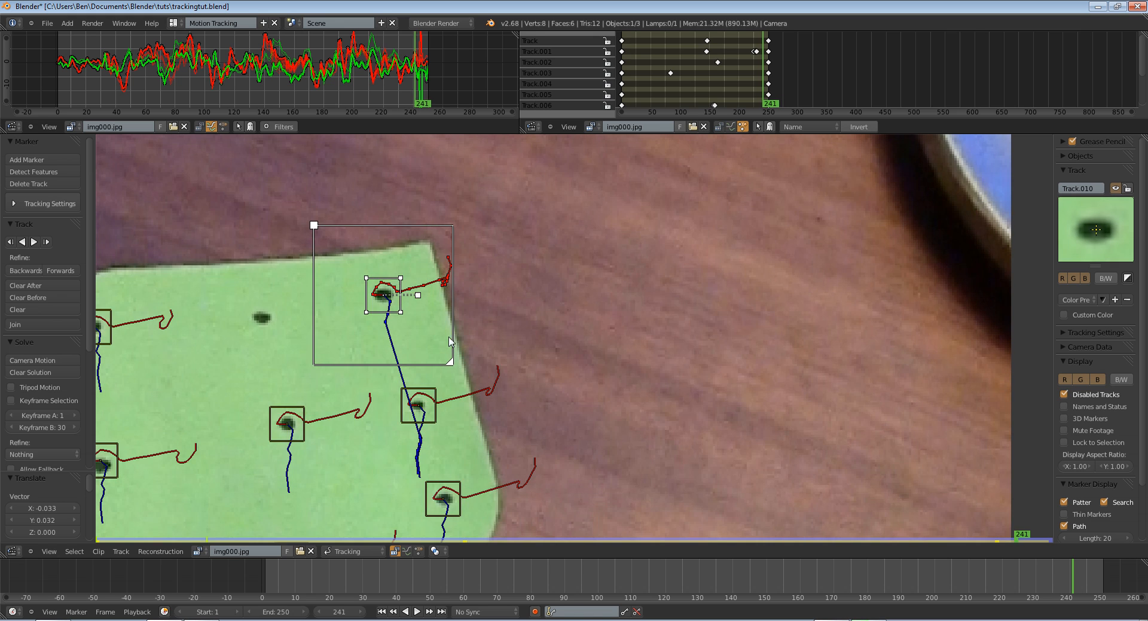
pyautogui.press('Right')
pyautogui.press('Right')
pyautogui.press('Right')
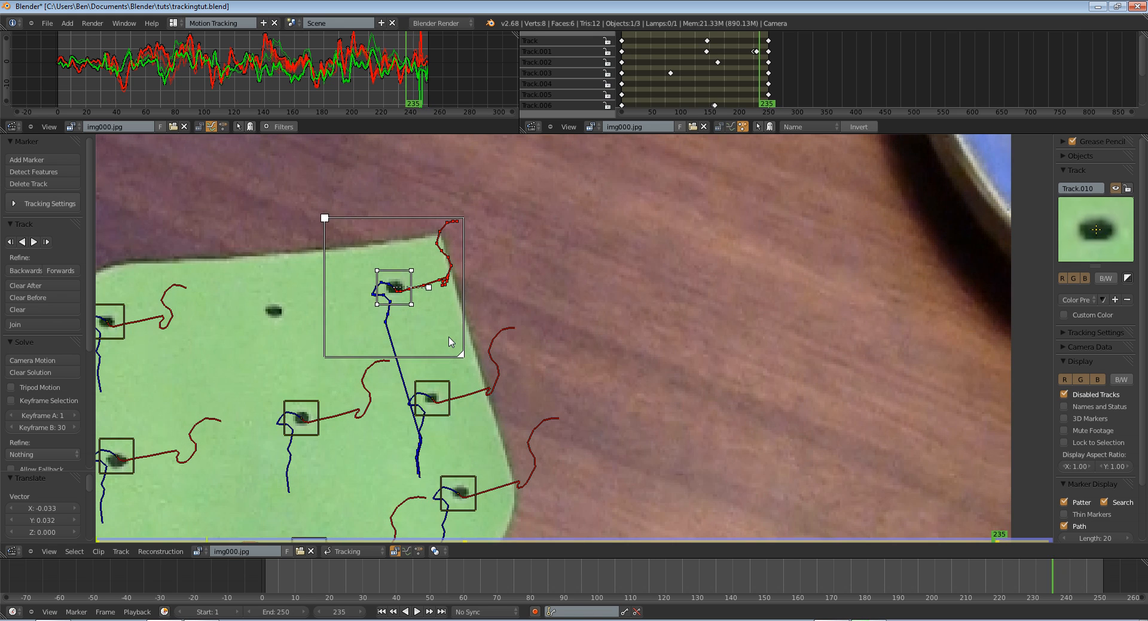
pyautogui.press('Left')
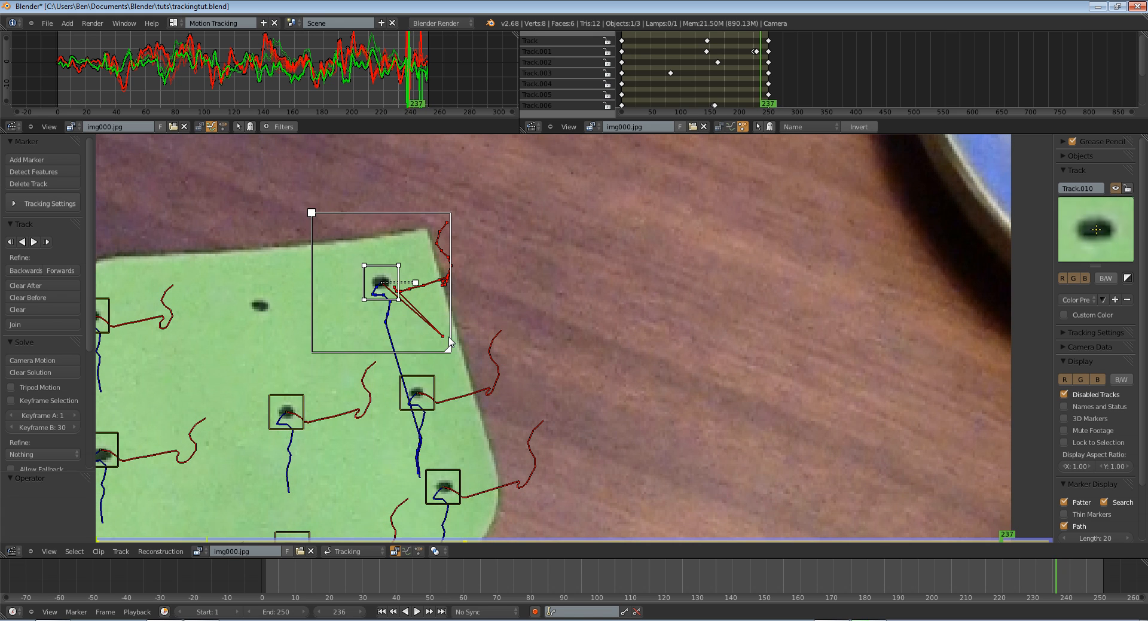
# Track the eleventh marker forward again, frame by frame, from frame 235 through frame 250.
pyautogui.press('Right')
pyautogui.press('Right')
pyautogui.press('Right')
pyautogui.press('Right')
pyautogui.press('Right')
pyautogui.press('Right')
pyautogui.press('Right')
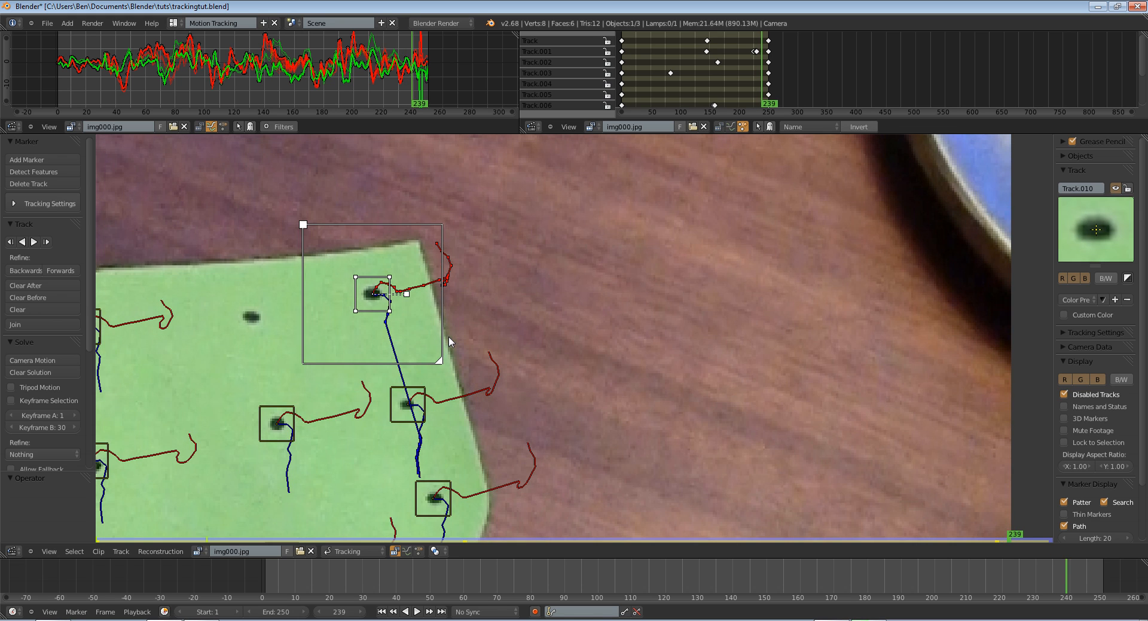
pyautogui.press('Right')
pyautogui.press('Right')
pyautogui.press('Right')
pyautogui.press('Right')
pyautogui.press('Right')
pyautogui.press('Right')
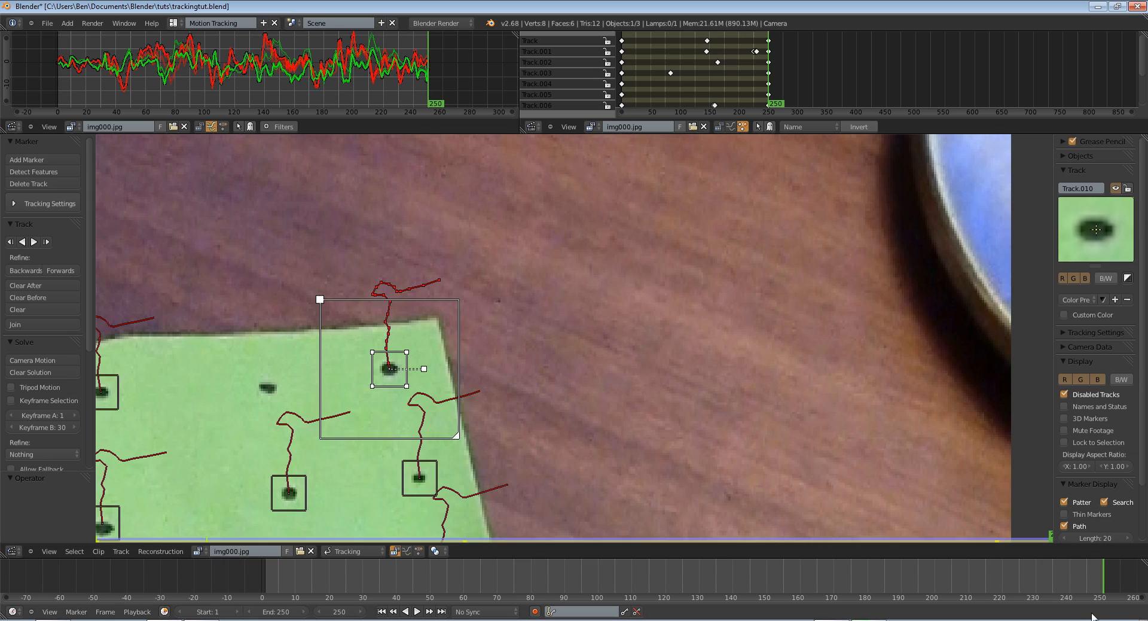
# Go back to frame 46 and save the project over trackingtut.blend.
pyautogui.moveTo(1016, 577); pyautogui.dragTo(417, 578)
pyautogui.scroll(-8, 522, 426)
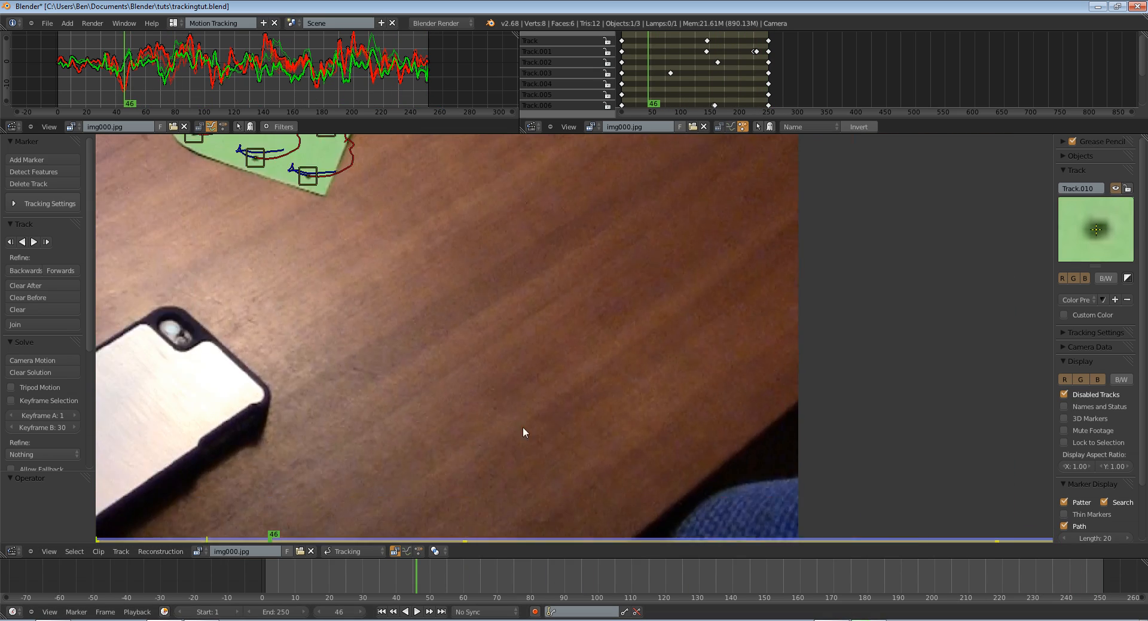
pyautogui.hotkey('ctrl', 's')
pyautogui.click(599, 416)
pyautogui.scroll(2, 596, 414)
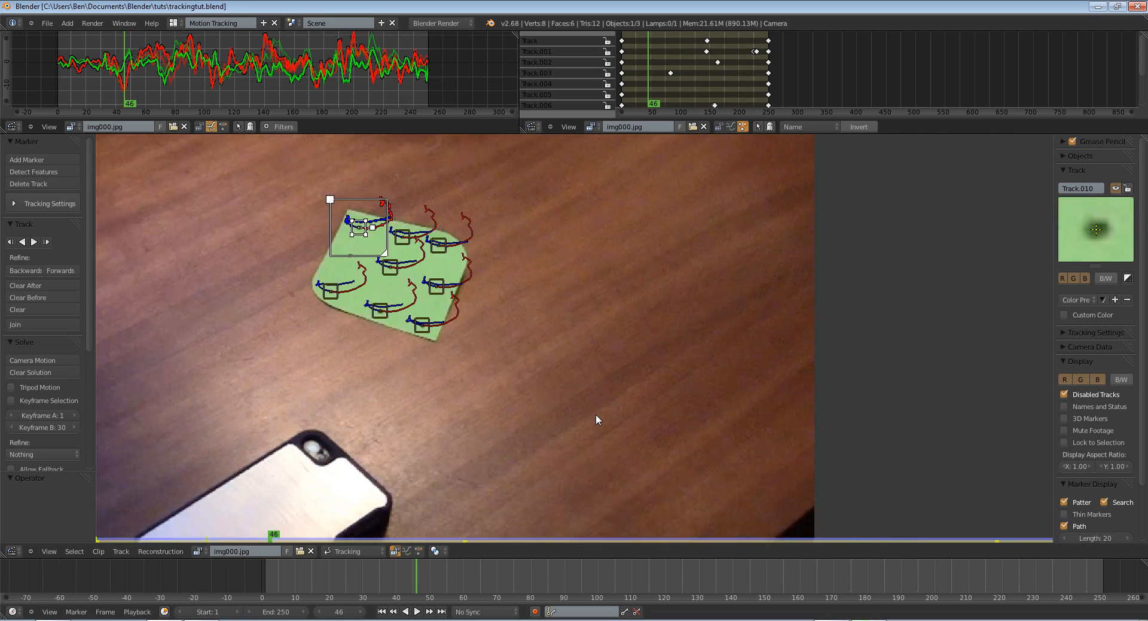
# Select the markers on both notes one after another at frame 46 to compare their motion curves.
pyautogui.press('a')
pyautogui.scroll(-2, 595, 414)
pyautogui.press('a')
pyautogui.press('b')
pyautogui.moveTo(161, 265)
pyautogui.mouseDown()
pyautogui.moveTo(220, 302)
pyautogui.moveTo(530, 346)
pyautogui.mouseUp()
pyautogui.click(486, 303)
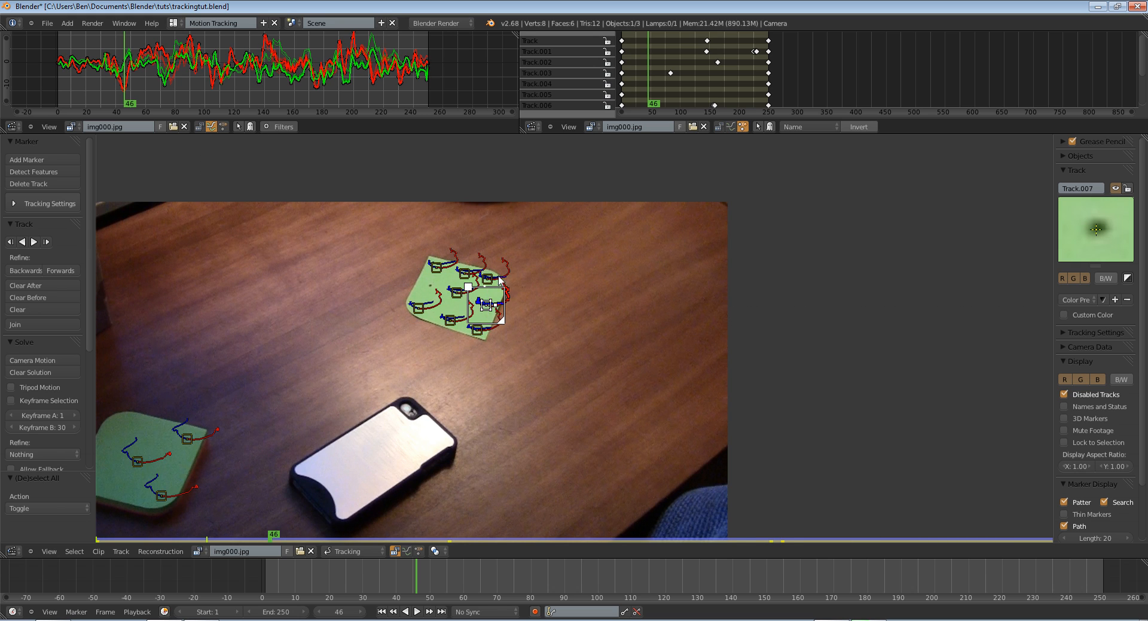
pyautogui.click(448, 285)
pyautogui.click(421, 307)
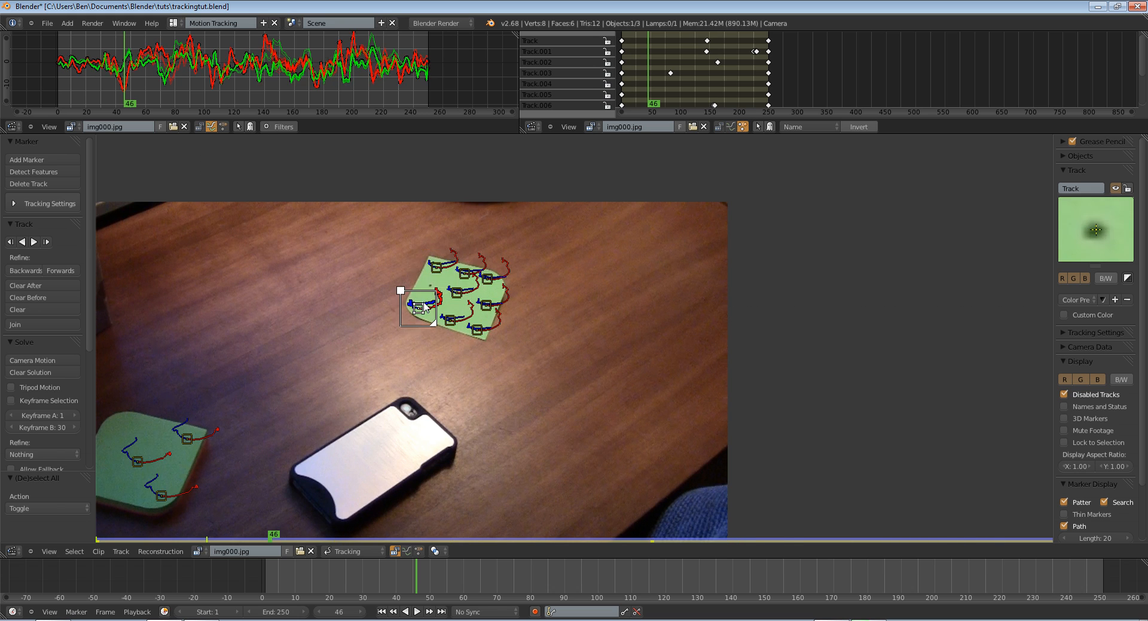
pyautogui.rightClick(457, 293)
pyautogui.rightClick(476, 329)
pyautogui.rightClick(187, 438)
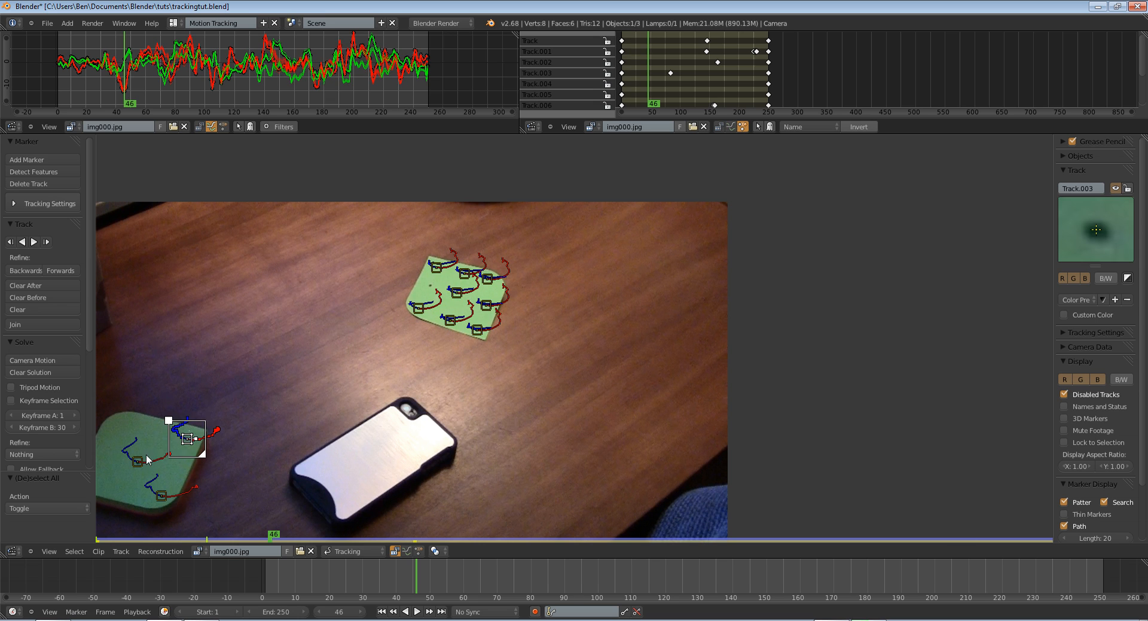
pyautogui.rightClick(139, 461)
pyautogui.rightClick(162, 498)
pyautogui.rightClick(186, 438)
pyautogui.rightClick(139, 460)
pyautogui.rightClick(421, 308)
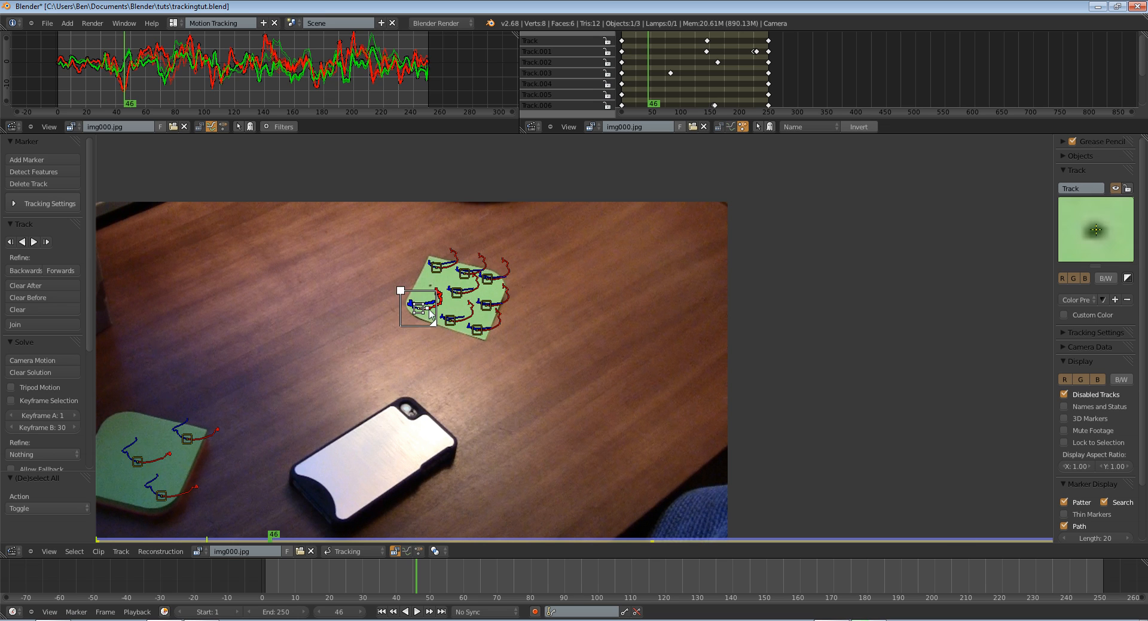
pyautogui.rightClick(466, 271)
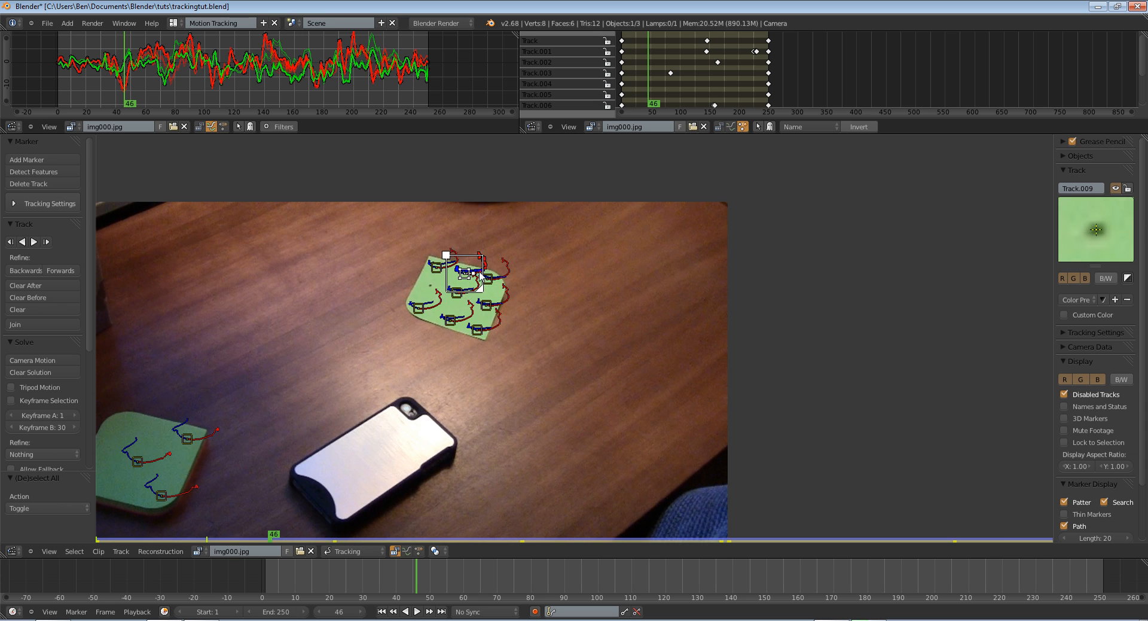
# Try a twelfth marker on the lighter note's last untracked dot, scale it to 0.932 and recentre it at frame 1.
pyautogui.scroll(3, 504, 333)
pyautogui.keyDown('ctrl'); pyautogui.click(470, 299); pyautogui.keyUp('ctrl')
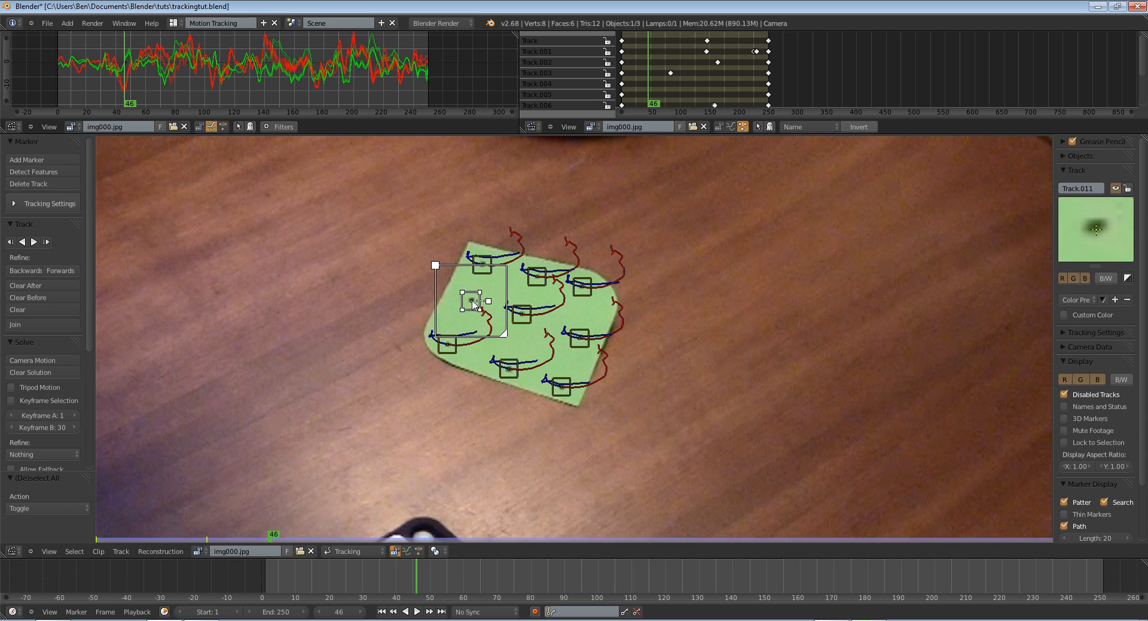
pyautogui.press('s')
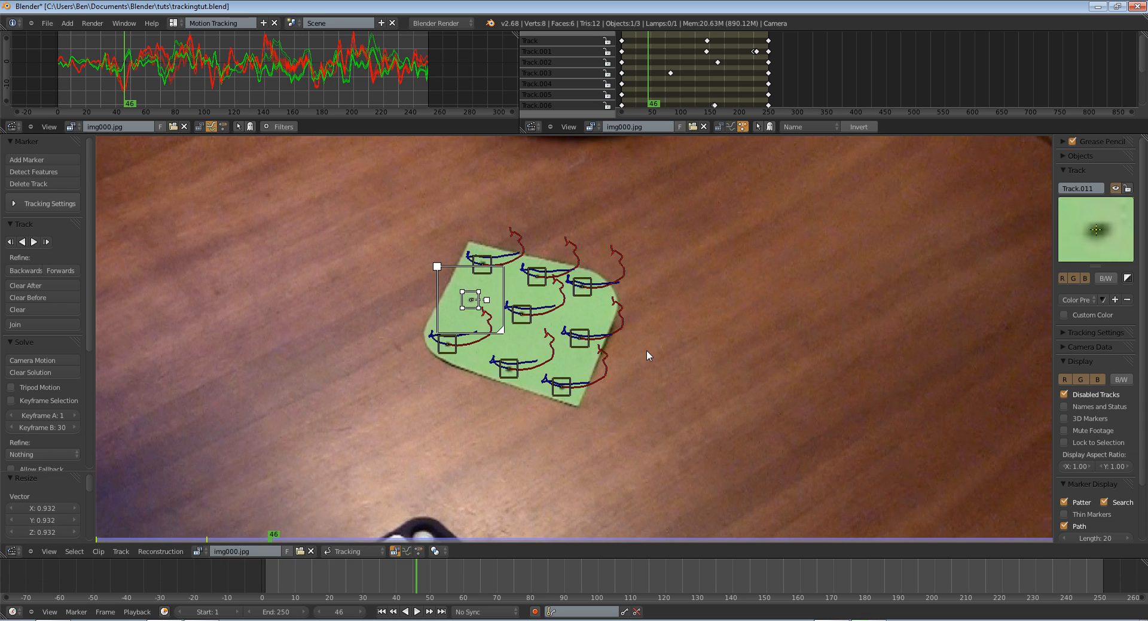
pyautogui.click(647, 350)
pyautogui.click(381, 611)
pyautogui.press('g')
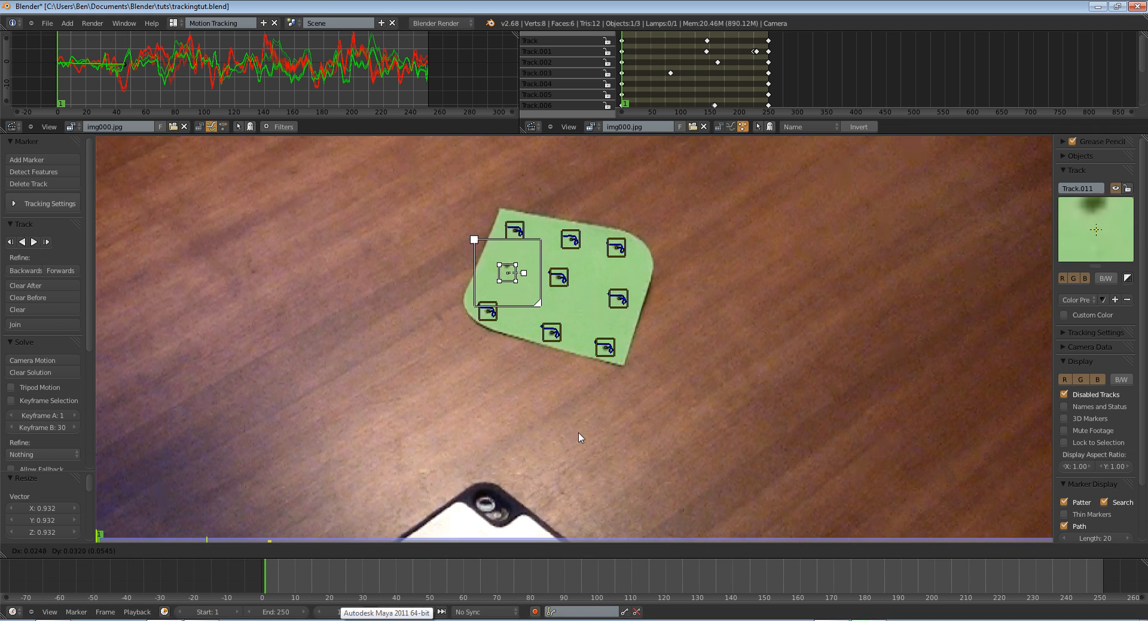
pyautogui.click(578, 430)
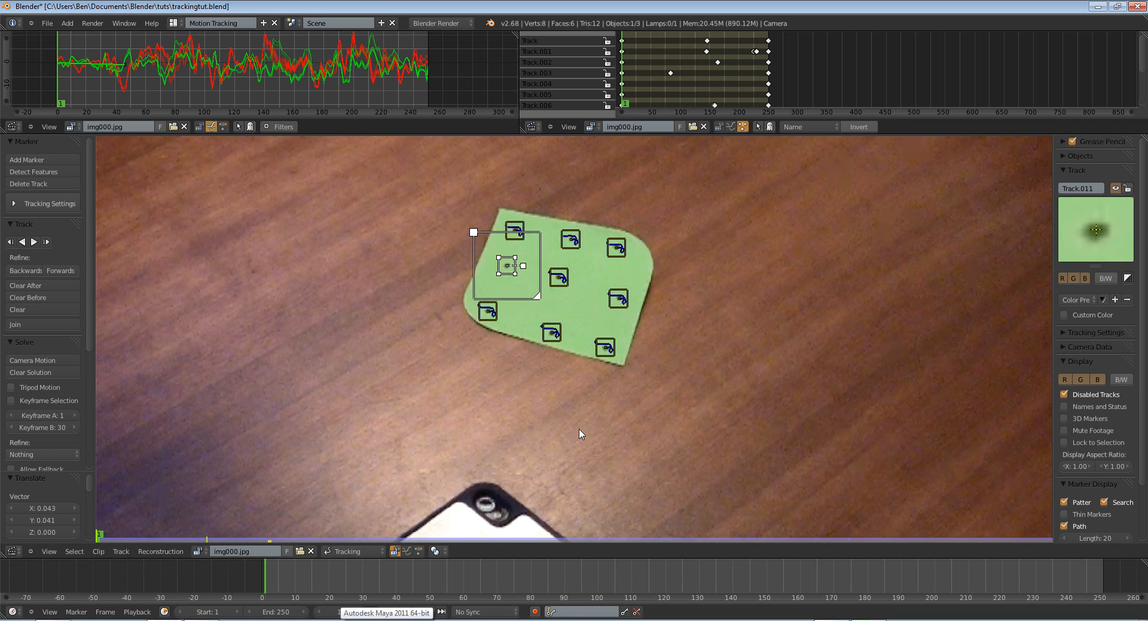
# Try to track the trial marker forward, recentring it on its dot at frame 135.
pyautogui.hotkey('alt', 'a')
pyautogui.press('g')
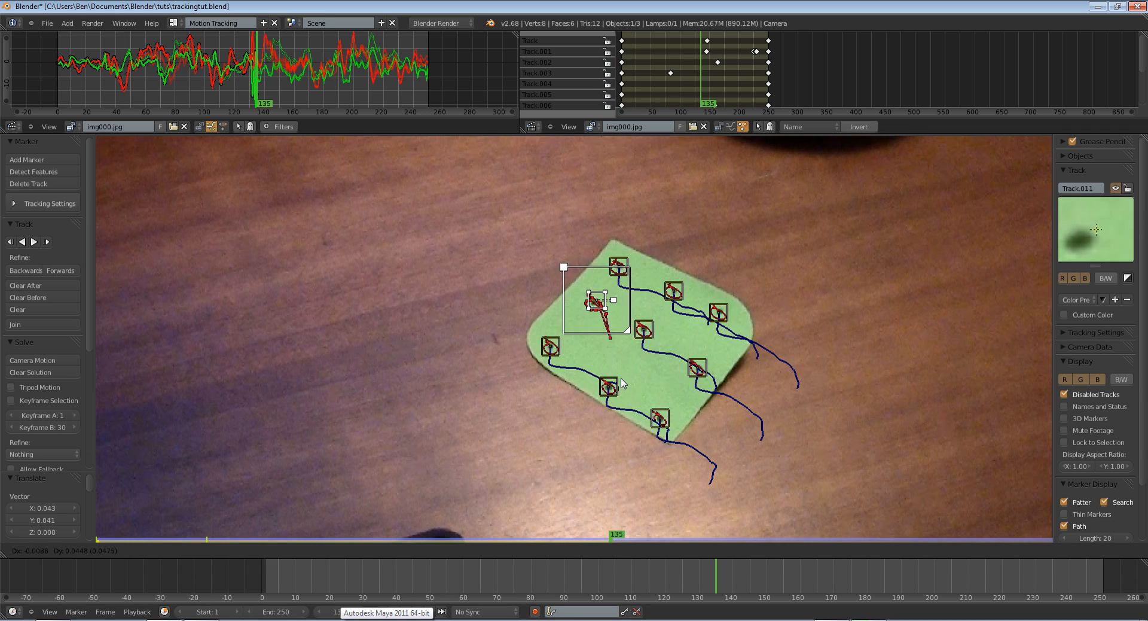
pyautogui.click(620, 385)
pyautogui.hotkey('alt', 'a')
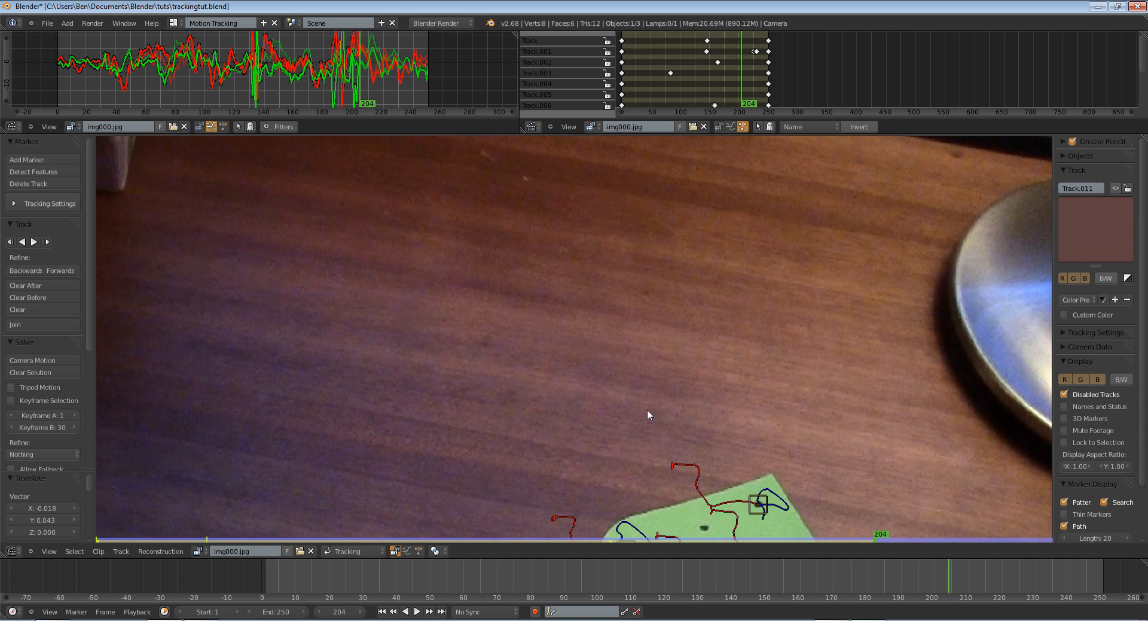
# Delete the trial marker at frame 204.
pyautogui.hotkey('alt', 'a')
pyautogui.press('g')
pyautogui.press('Escape')
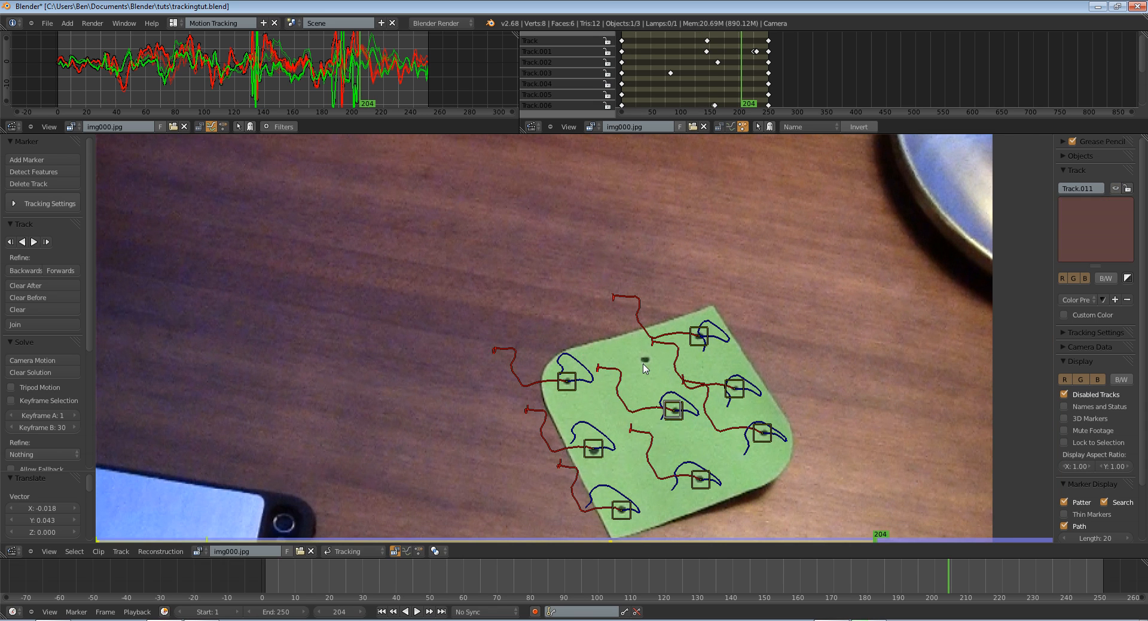
pyautogui.press('x')
pyautogui.click(645, 367)
# Return to frame 1, add a fresh twelfth marker on the lighter note's untracked dot, and track it forward.
pyautogui.click(382, 611)
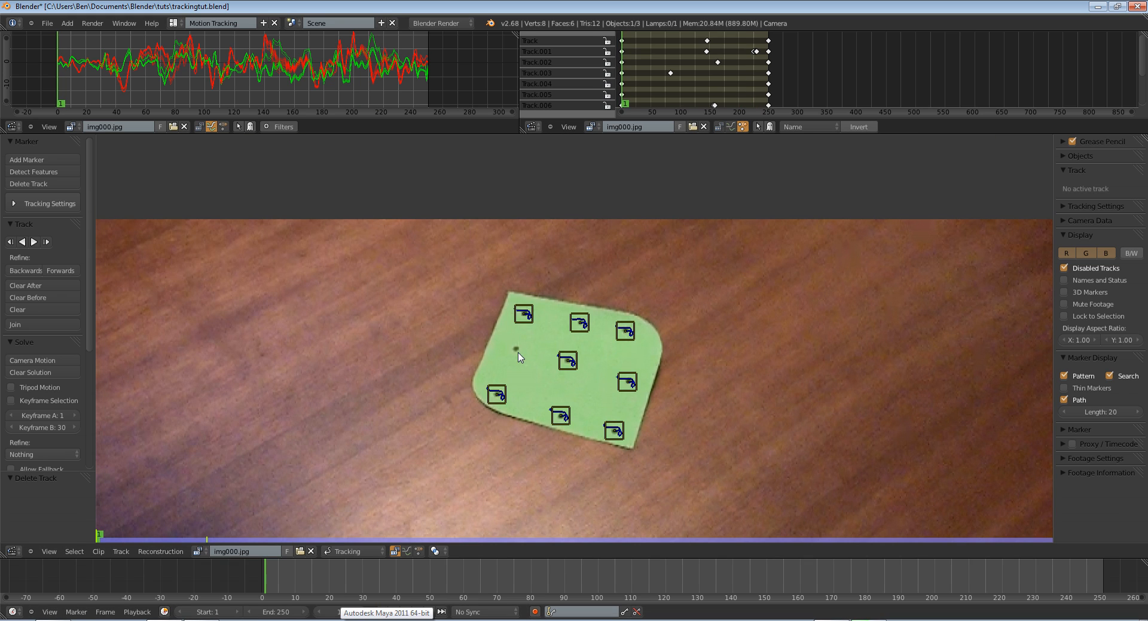
pyautogui.keyDown('ctrl'); pyautogui.click(515, 350); pyautogui.keyUp('ctrl')
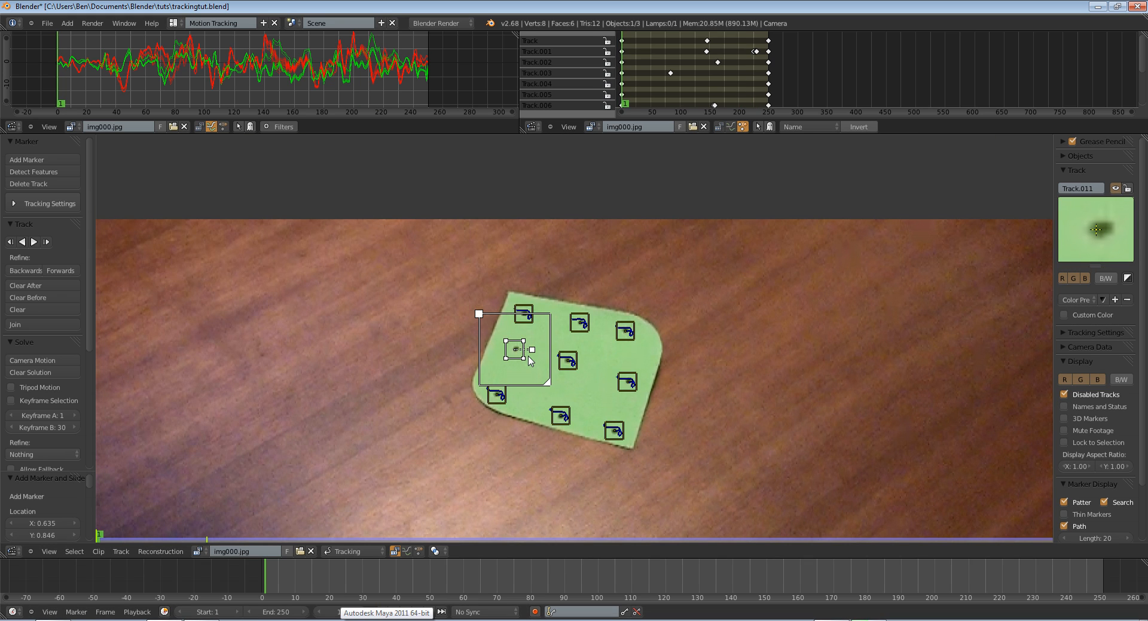
pyautogui.hotkey('ctrl', 't')
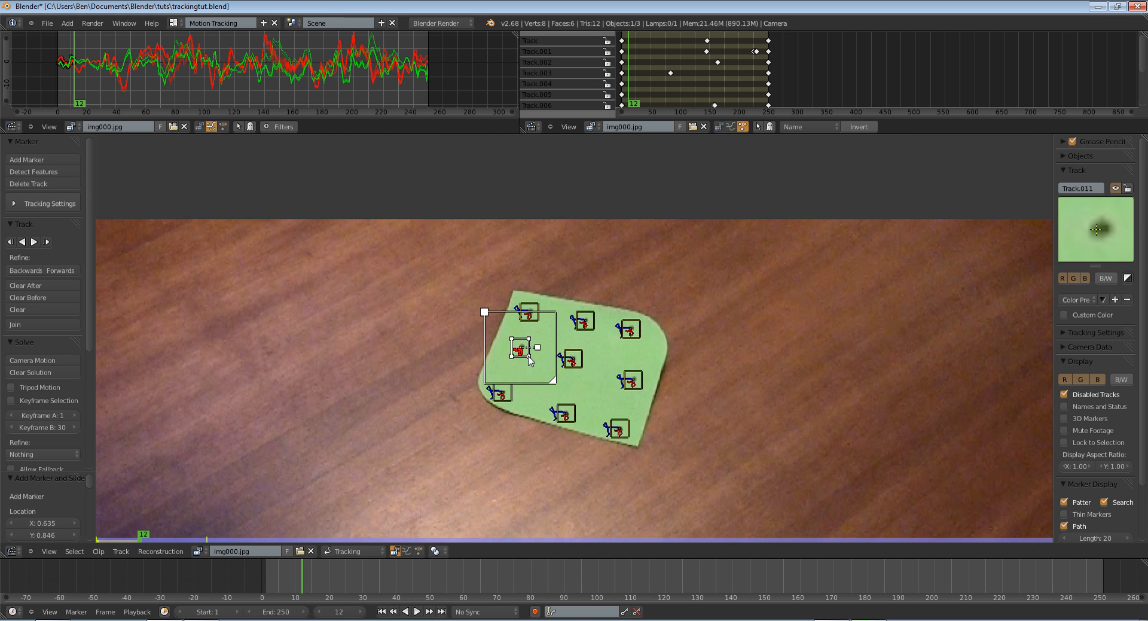
# Recentre the twelfth marker on its dot at frame 134 and resume forward tracking.
pyautogui.press('g')
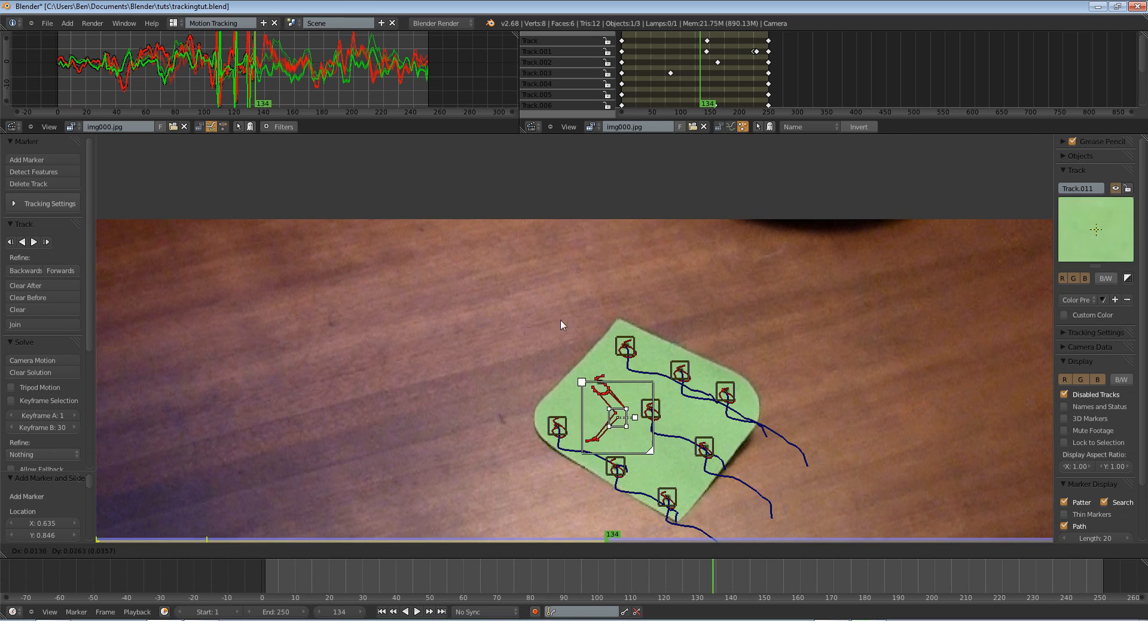
pyautogui.click(534, 302)
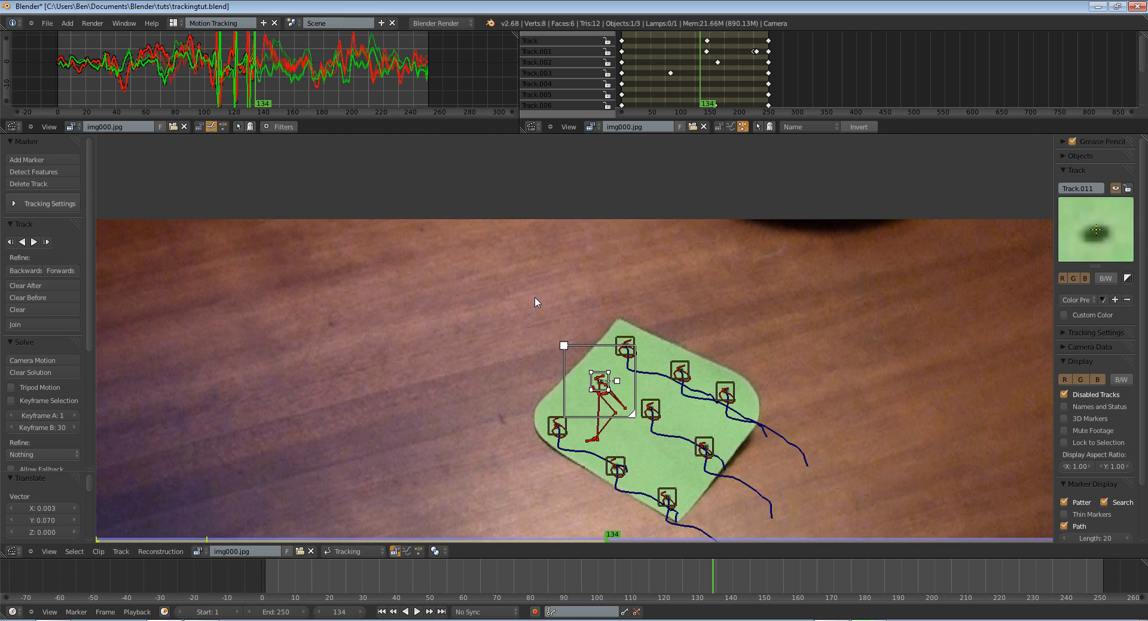
pyautogui.hotkey('ctrl', 't')
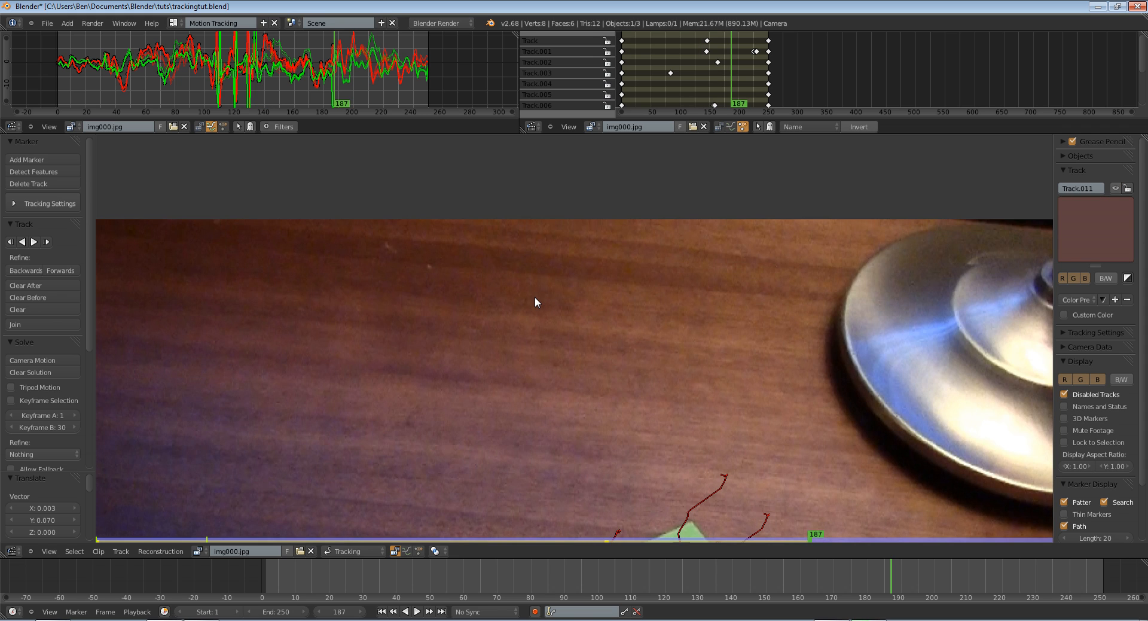
# Recentre the twelfth marker on its dot at frame 187 and continue tracking it through frame 250.
pyautogui.scroll(-2, 535, 297)
pyautogui.moveTo(619, 398); pyautogui.dragTo(614, 361, button='middle')
pyautogui.scroll(2, 614, 361)
pyautogui.press('g')
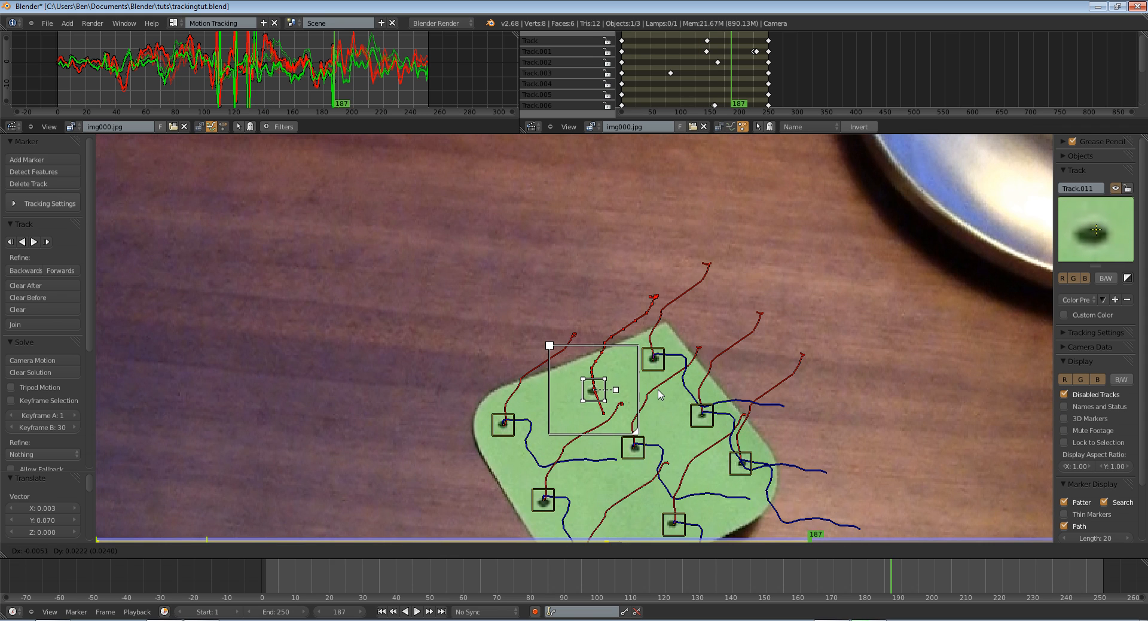
pyautogui.click(660, 394)
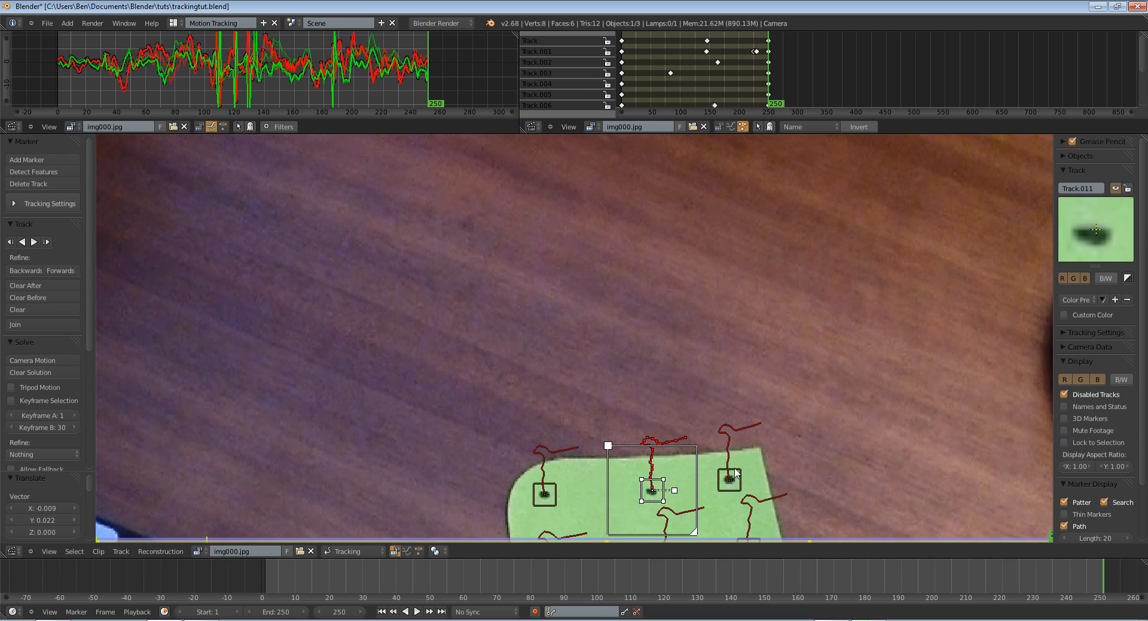
# Review the twelfth marker from frame 1 for slips, recentre it on its dot at frame 108, and retrack it forward.
pyautogui.click(511, 561)
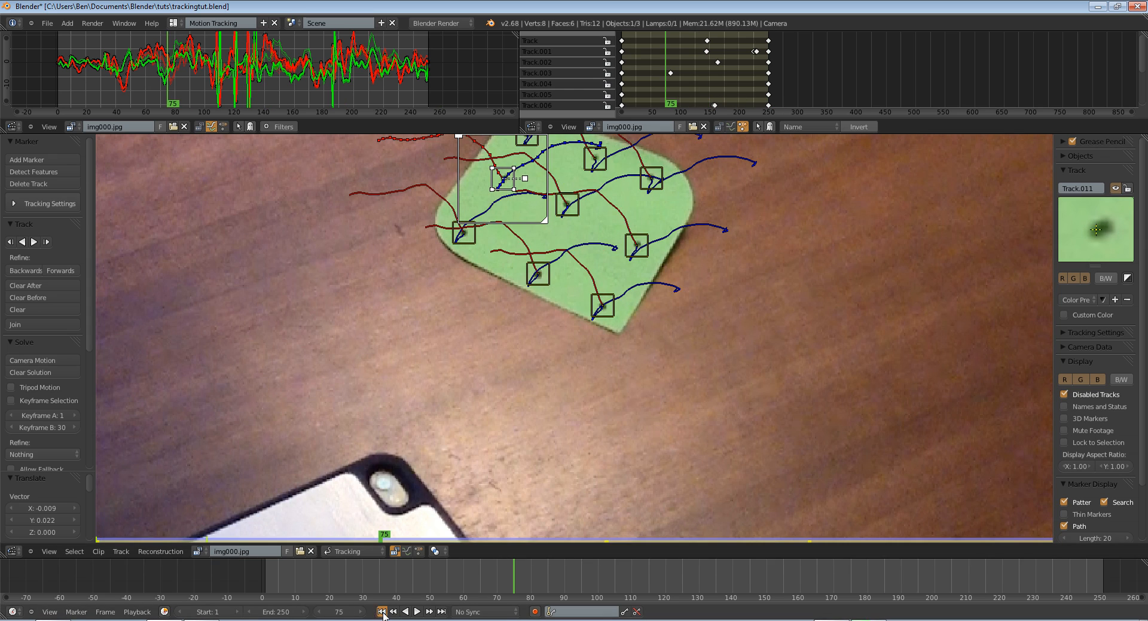
pyautogui.hotkey('shift', 'Left')
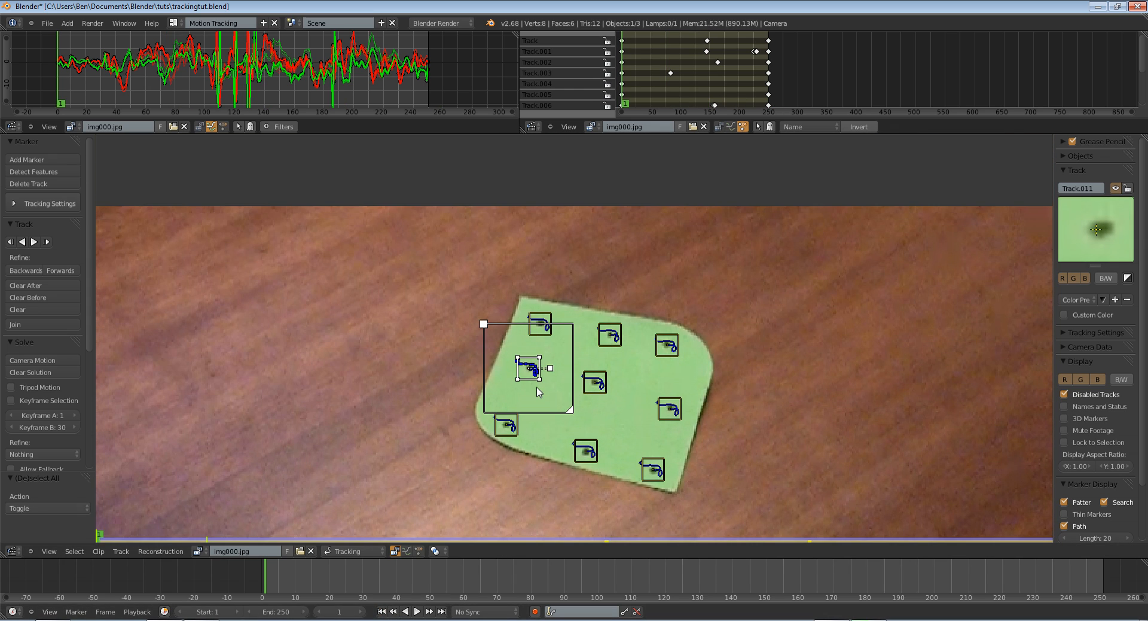
pyautogui.moveTo(400, 579); pyautogui.dragTo(622, 595)
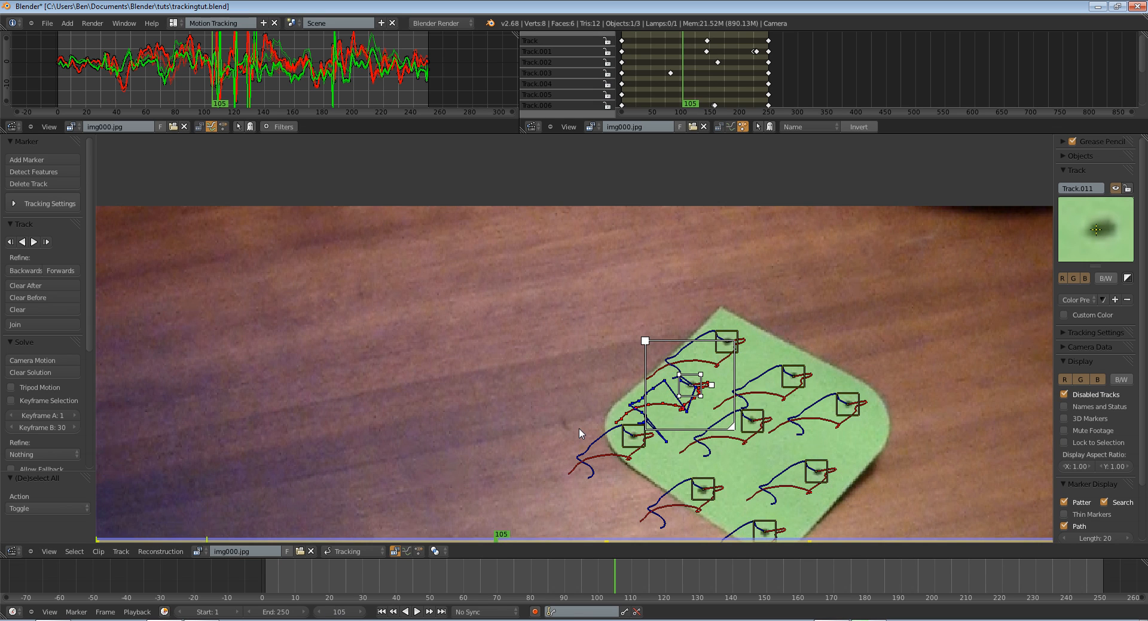
pyautogui.hotkey('alt', 'Right')
pyautogui.press('g')
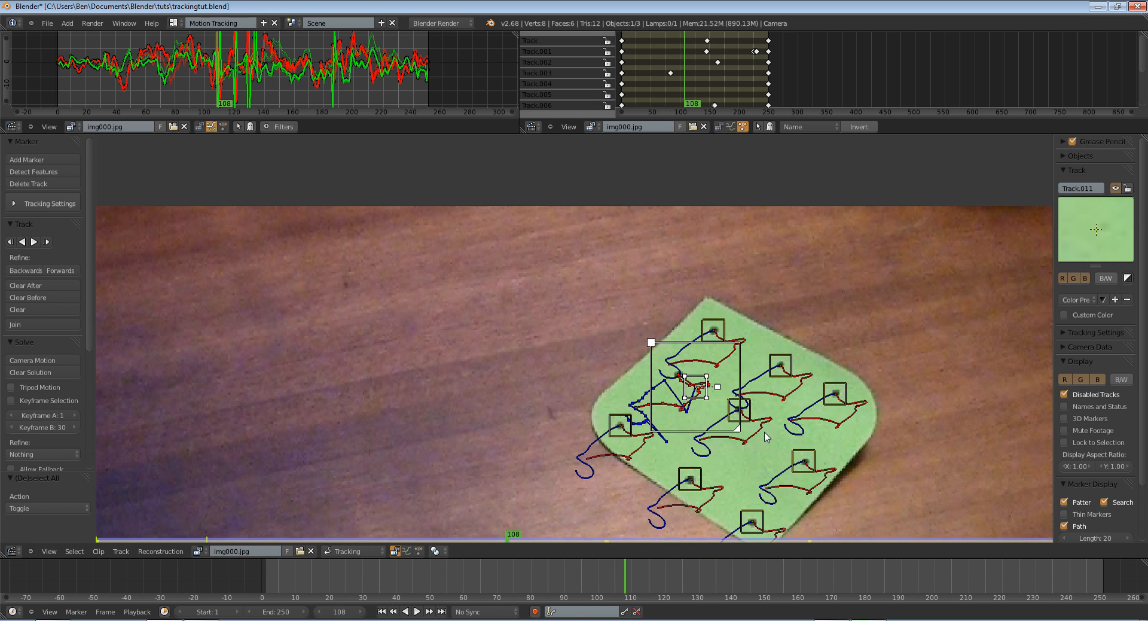
pyautogui.click(562, 415)
pyautogui.hotkey('ctrl', 't')
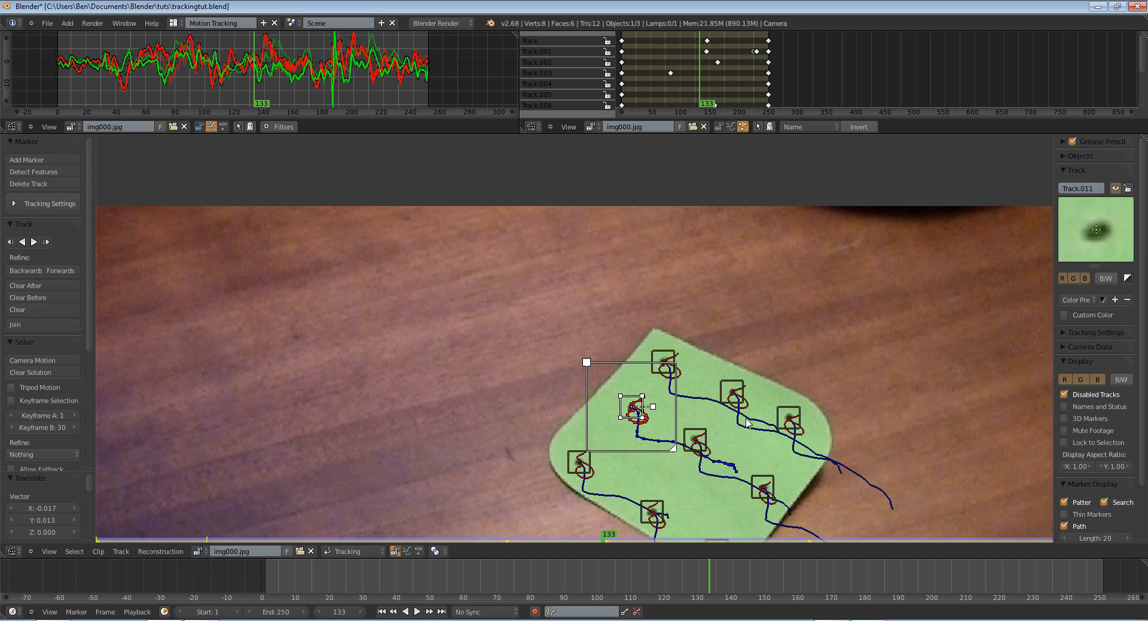
# Look for slips in the twelfth marker from frame 185 onward and recentre it on its dot at frame 189.
pyautogui.moveTo(747, 576); pyautogui.dragTo(885, 581)
pyautogui.moveTo(793, 512); pyautogui.dragTo(720, 318, button='middle')
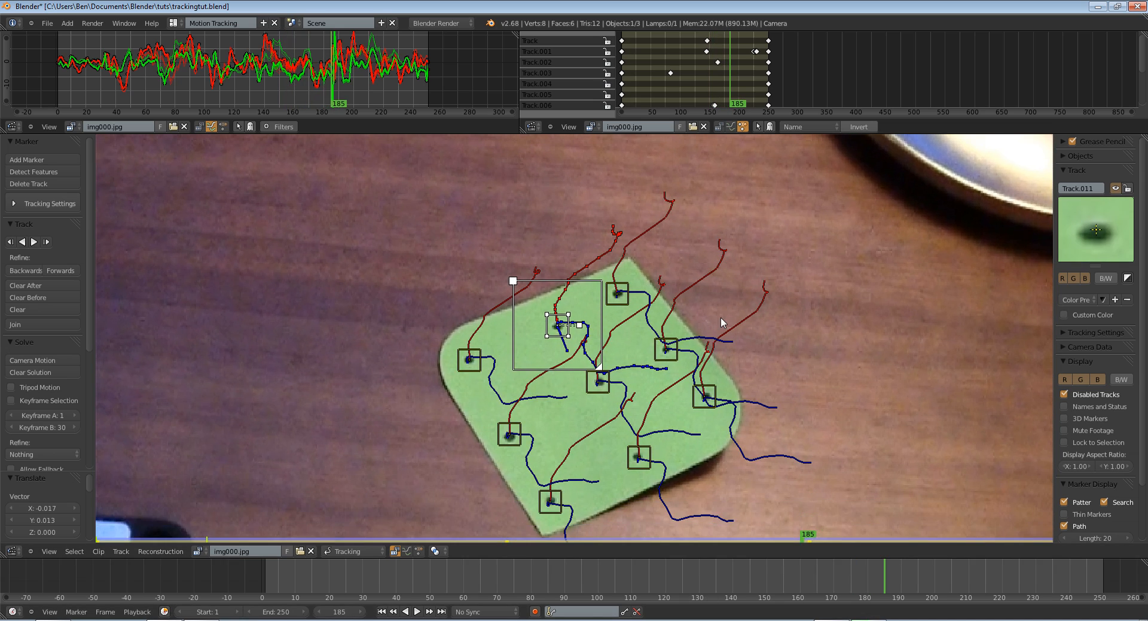
pyautogui.press('Right')
pyautogui.press('Right')
pyautogui.press('Right')
pyautogui.press('Right')
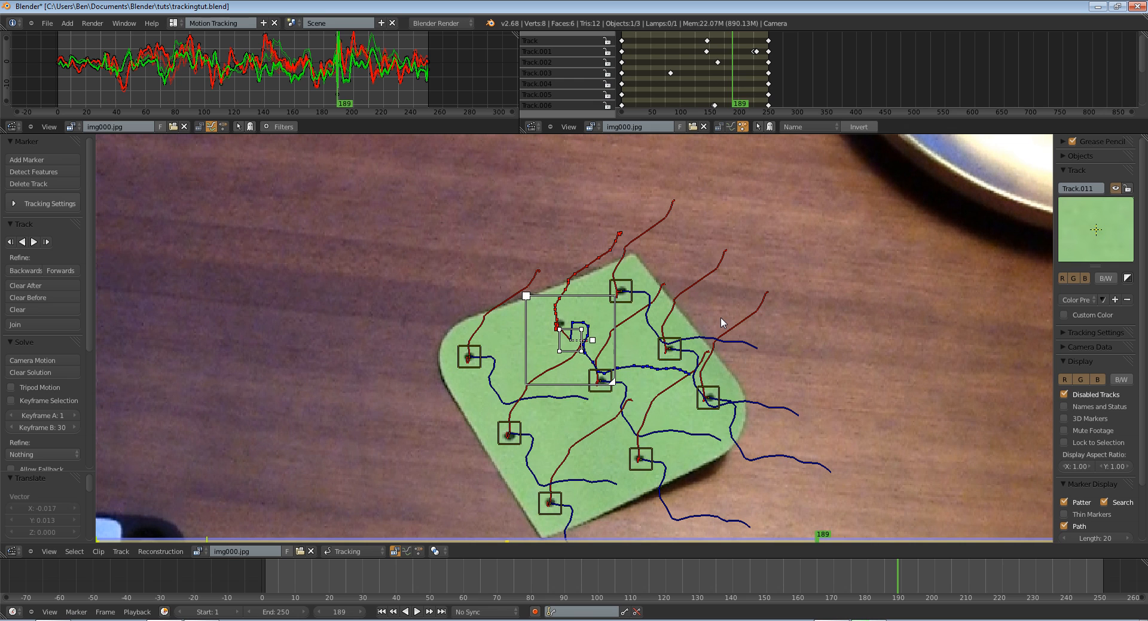
pyautogui.press('Left')
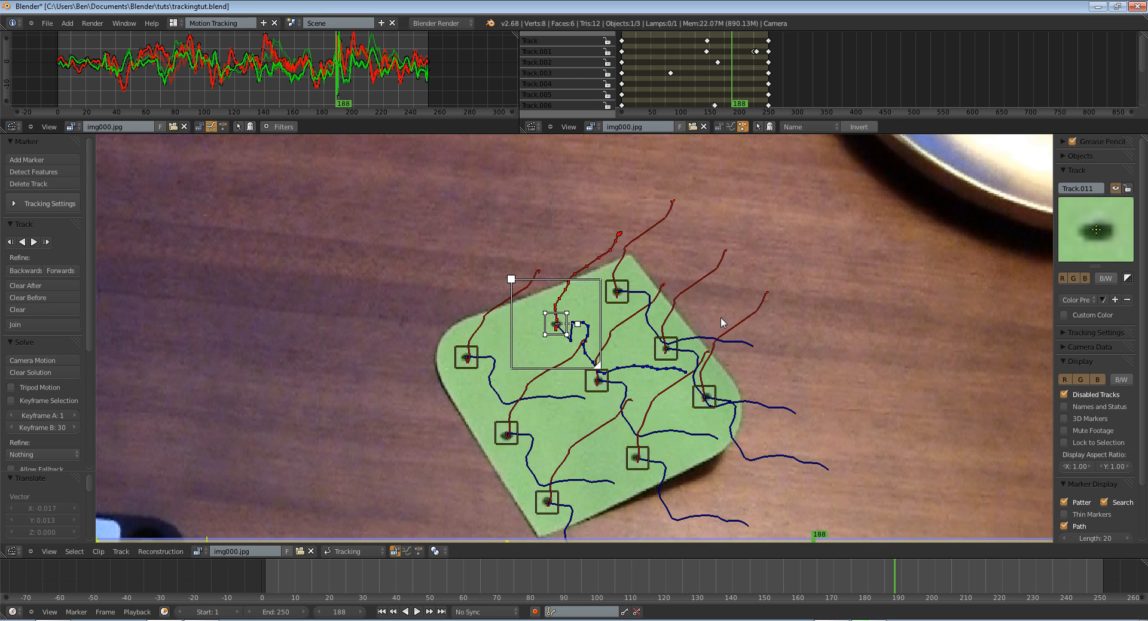
pyautogui.press('Right')
pyautogui.press('g')
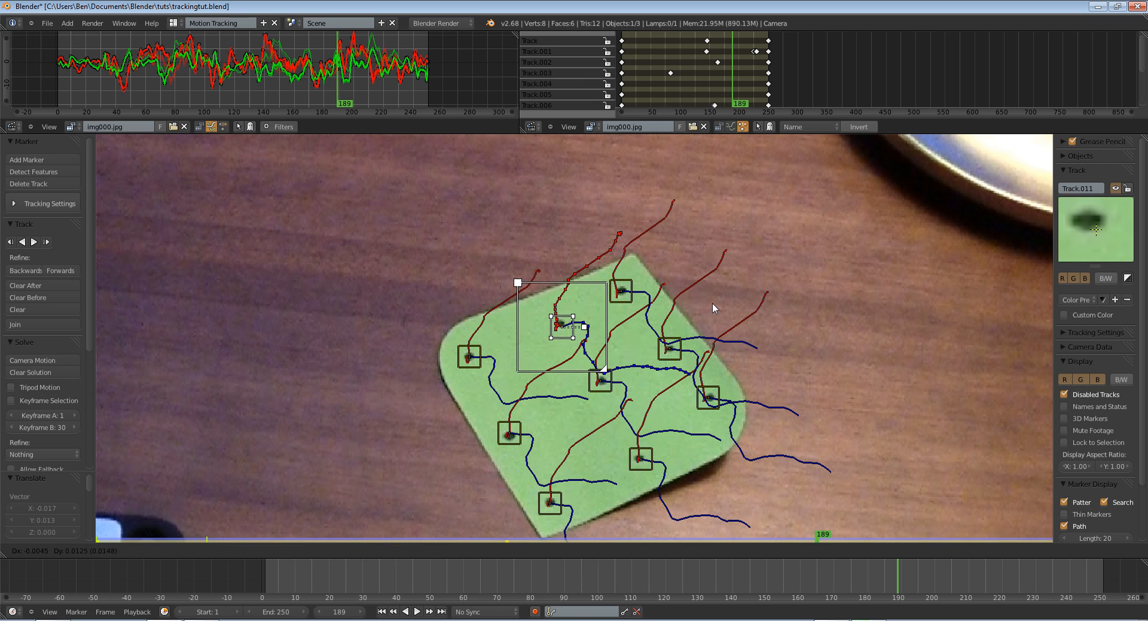
pyautogui.click(712, 301)
# Check the twelfth marker frame by frame after frame 189, and review all tracks across the whole footage for slips.
pyautogui.press('Right')
pyautogui.press('Right')
pyautogui.press('Right')
pyautogui.press('Right')
pyautogui.press('Right')
pyautogui.press('Right')
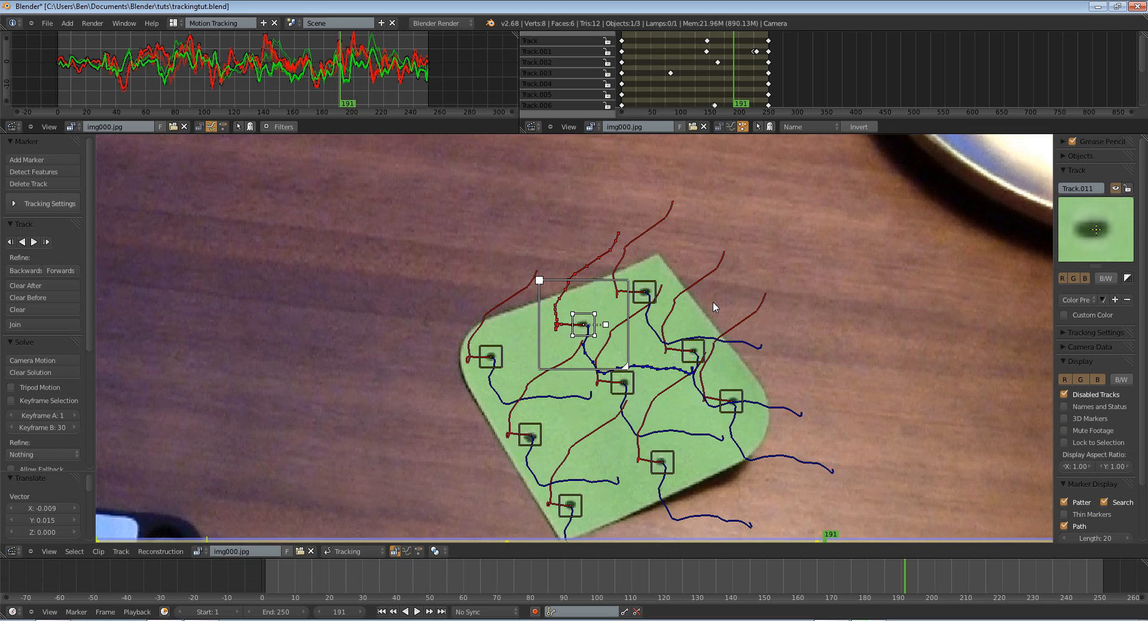
pyautogui.press('Right')
pyautogui.press('Right')
pyautogui.press('Right')
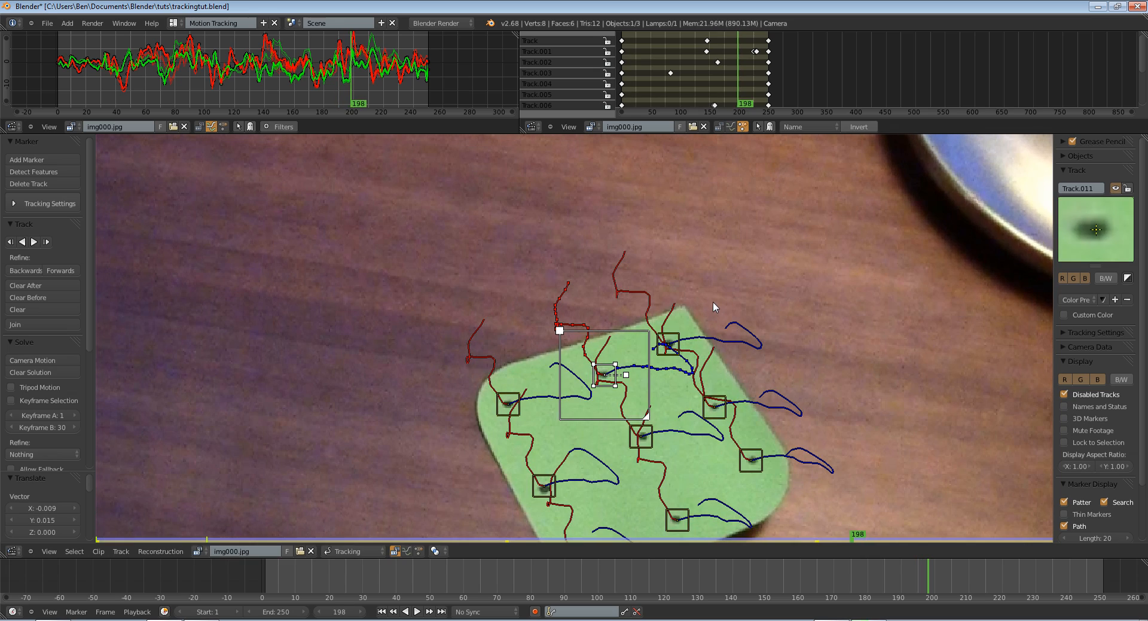
pyautogui.hotkey('alt', 'shift', 'a')
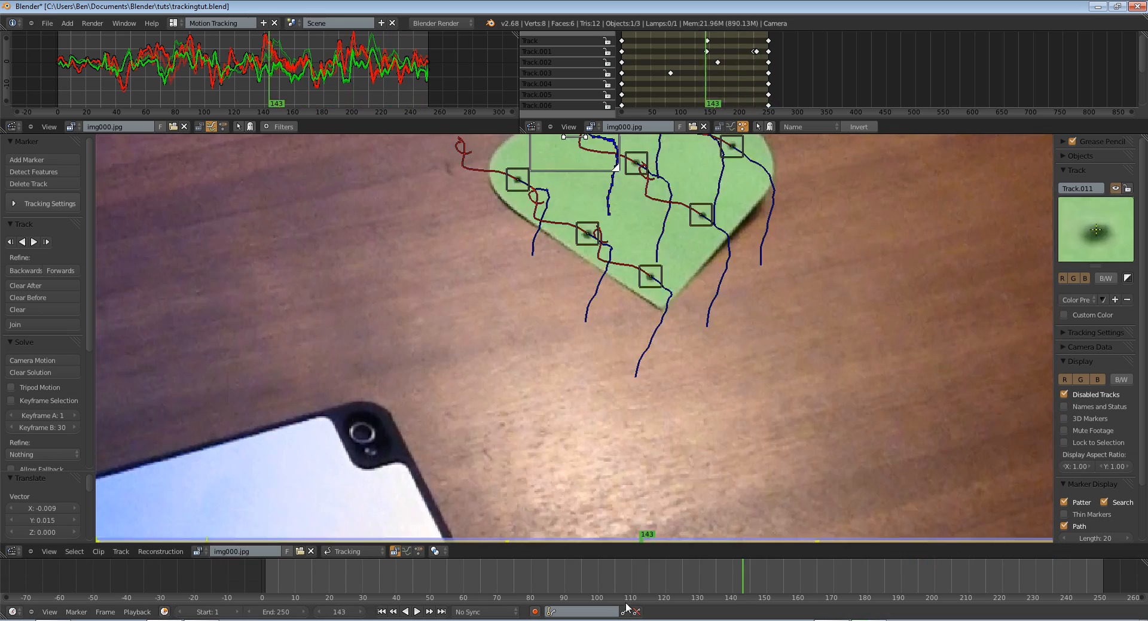
pyautogui.scroll(-6, 623, 497)
pyautogui.scroll(-4, 623, 497)
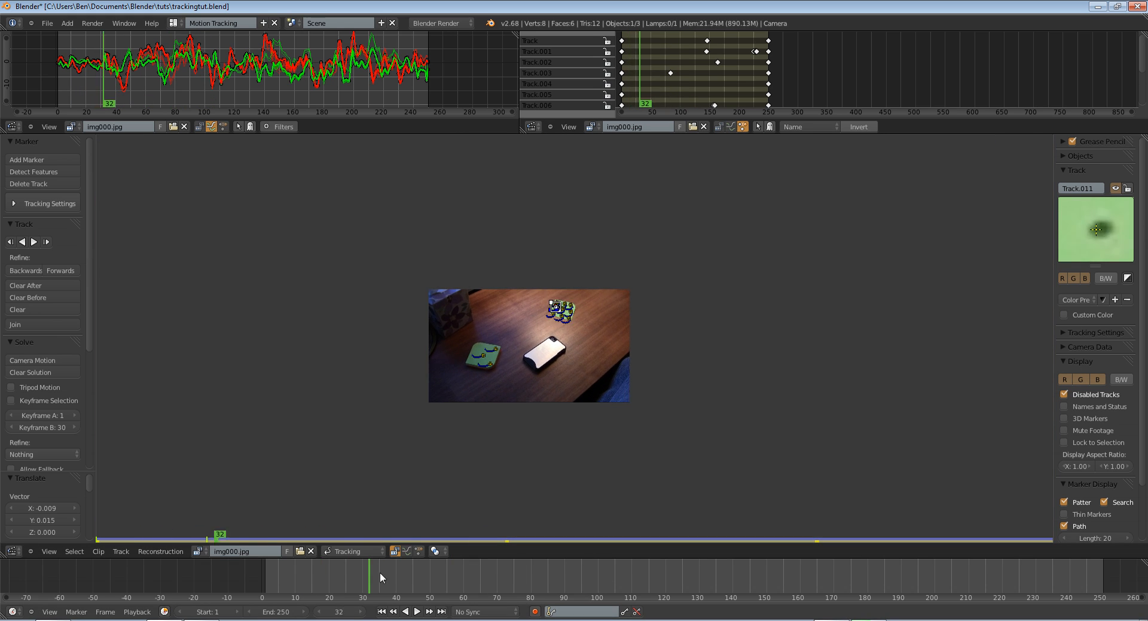
pyautogui.scroll(4, 631, 529)
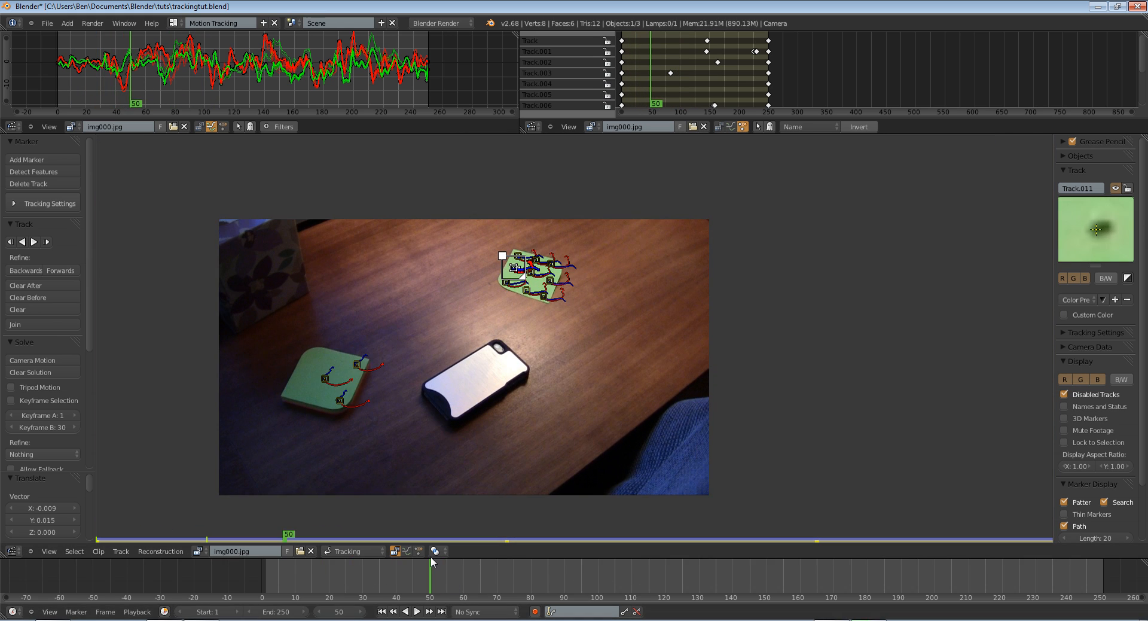
pyautogui.moveTo(433, 571); pyautogui.dragTo(598, 555)
# Save the file with all markers deselected and return the footage to frame 1.
pyautogui.press('a')
pyautogui.hotkey('ctrl', 's')
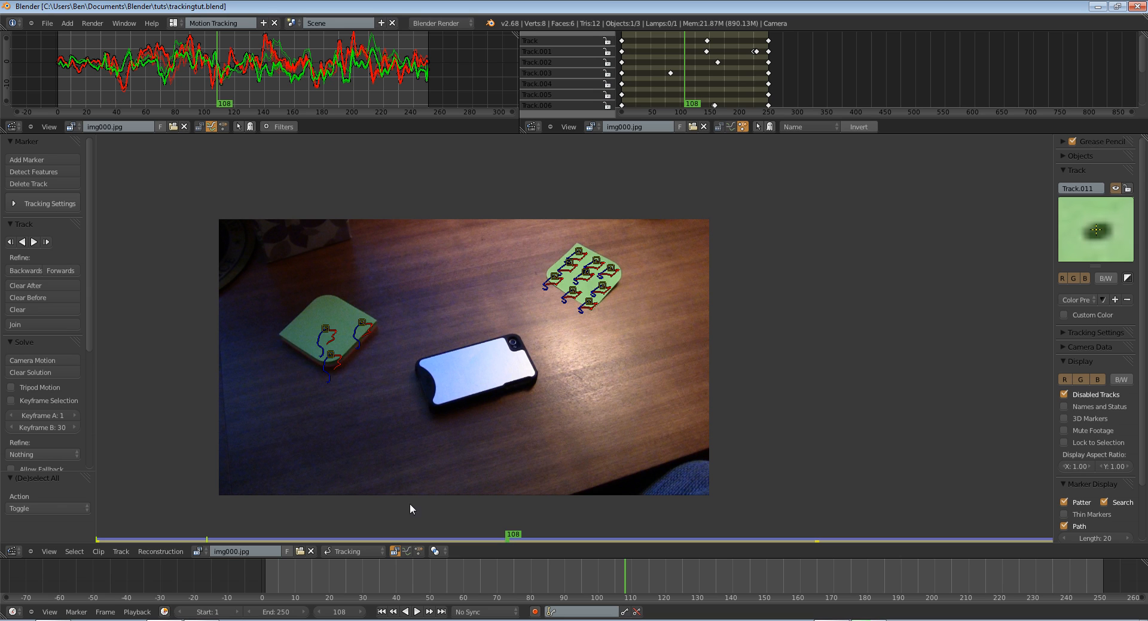
pyautogui.click(381, 611)
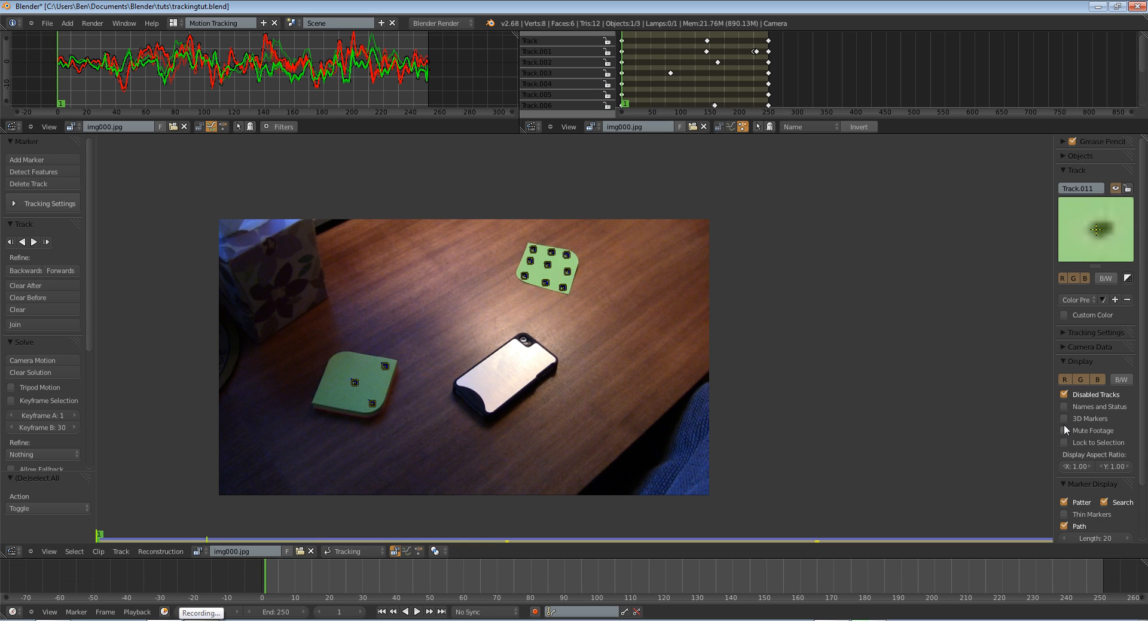
# Widen the clip's properties area, expand the Camera Data settings, and open the sensor width for editing.
pyautogui.moveTo(1053, 422); pyautogui.dragTo(859, 422)
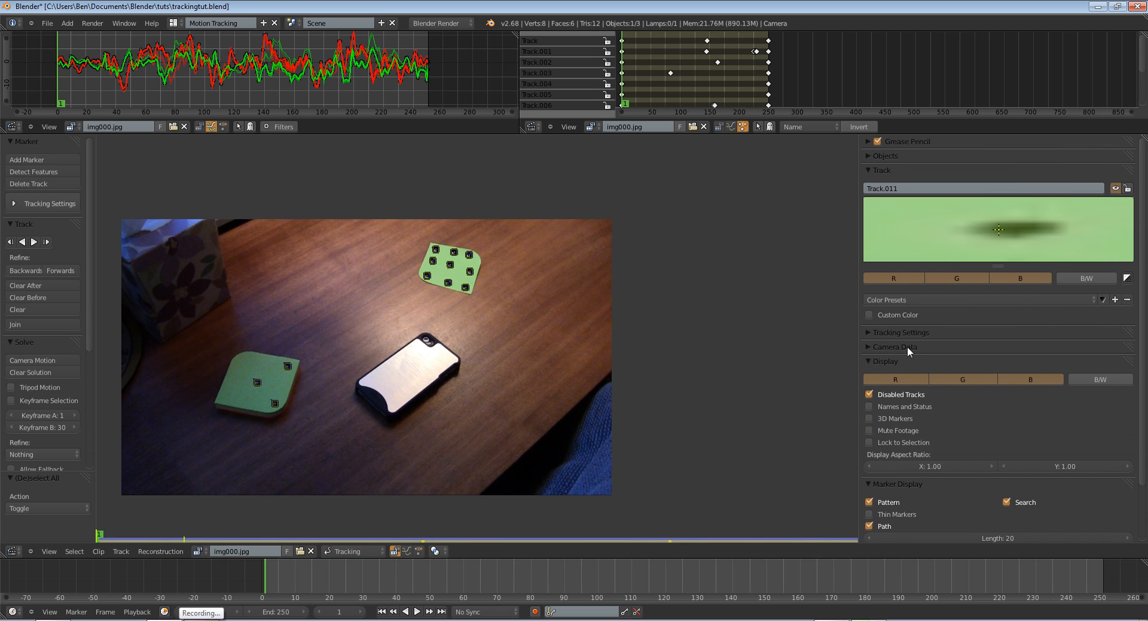
pyautogui.click(897, 347)
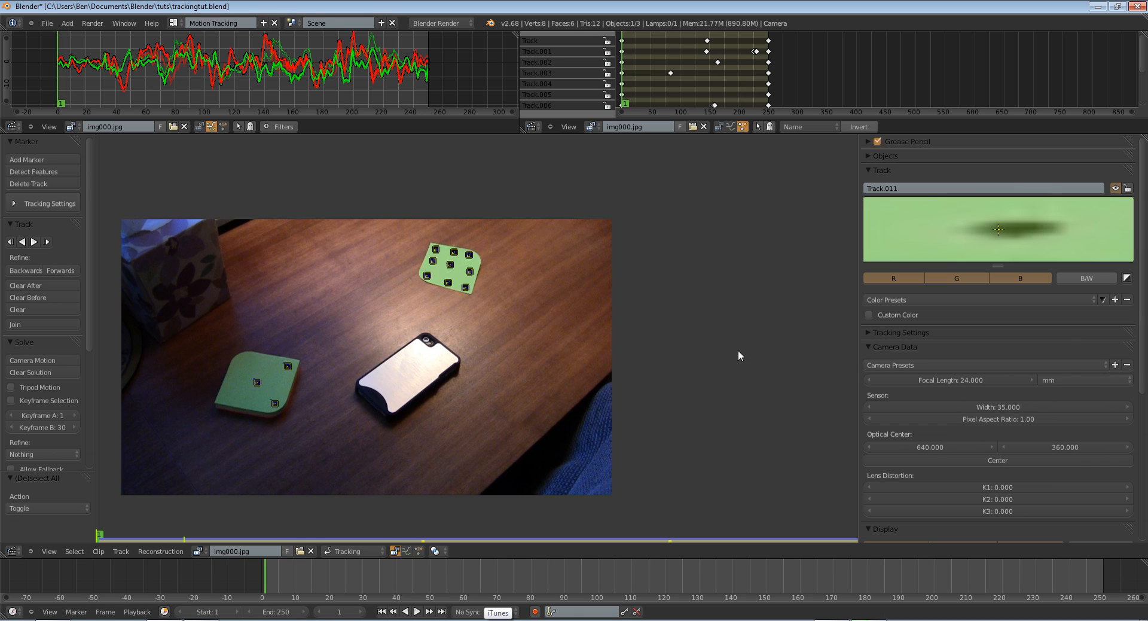
pyautogui.click(1004, 407)
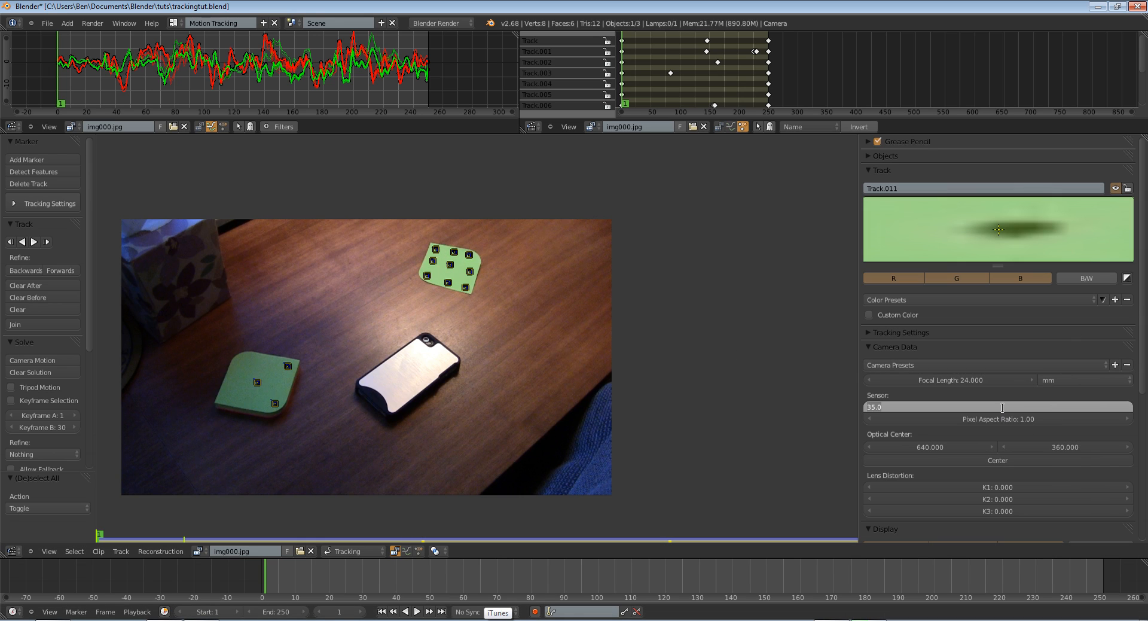
# Set the clip's camera data to a sensor width of 1.8 and a focal length of 3 mm.
pyautogui.write('1.8')
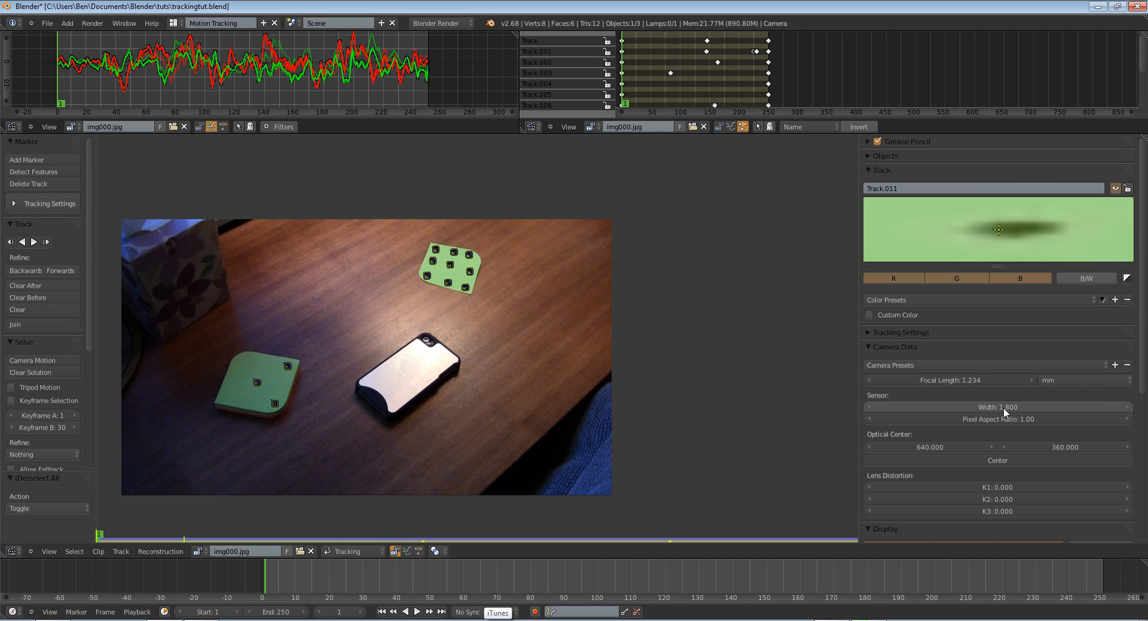
pyautogui.press('Return')
pyautogui.click(957, 381)
pyautogui.write('1.234')
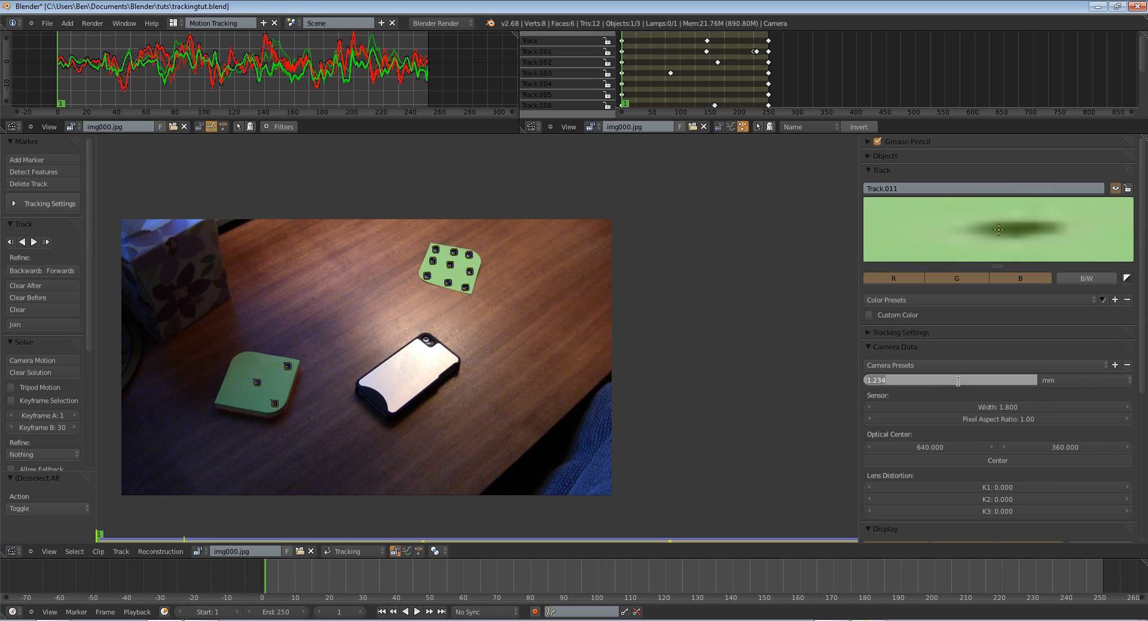
pyautogui.write('3')
pyautogui.press('Return')
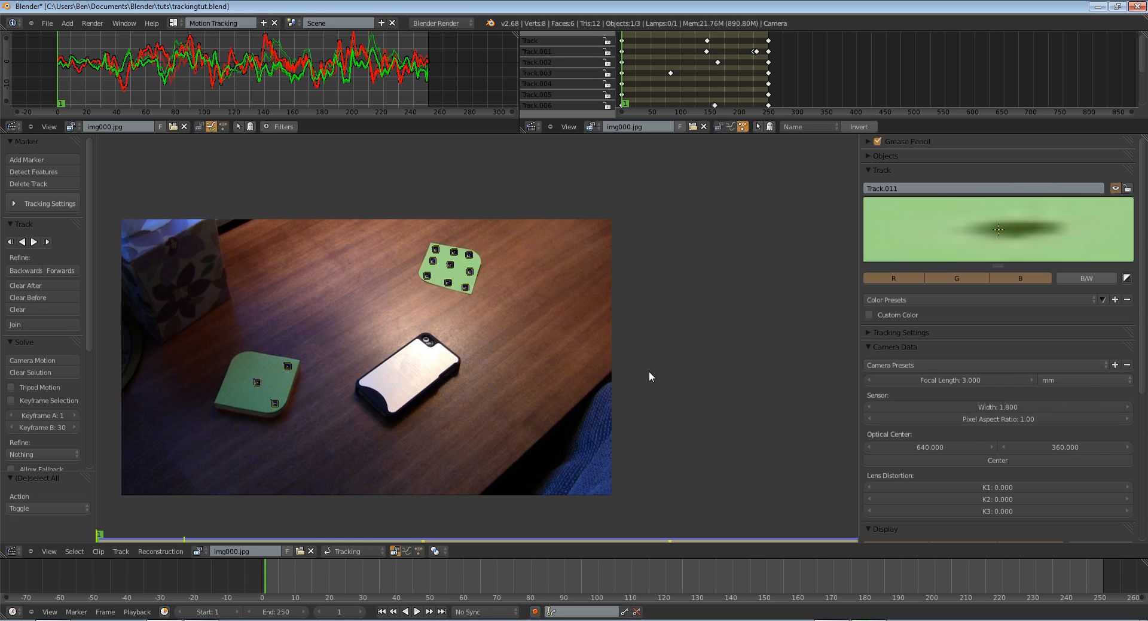
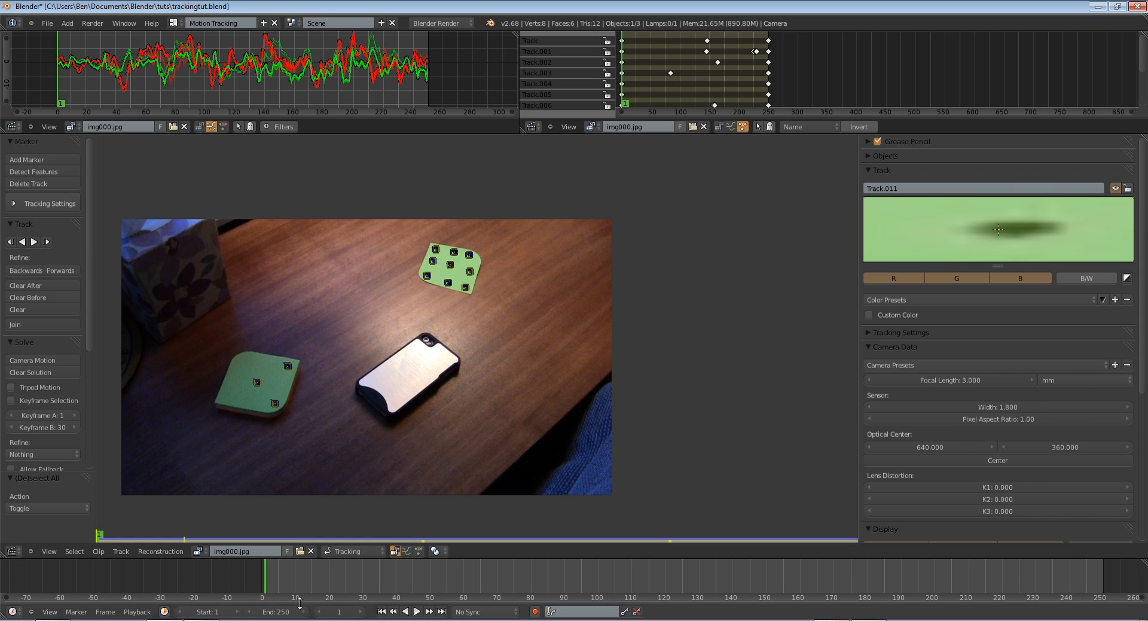
# Examine the clip's camera data, the display options and the solve settings.
pyautogui.scroll(-4, 1064, 419)
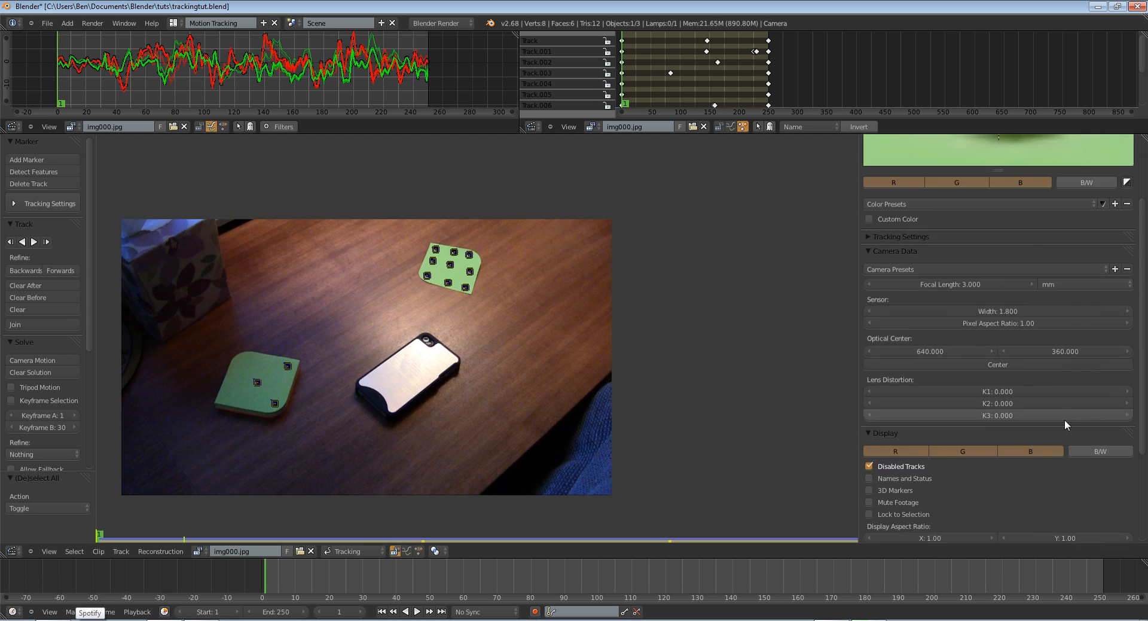
pyautogui.scroll(4, 1059, 432)
pyautogui.scroll(-5, 1059, 432)
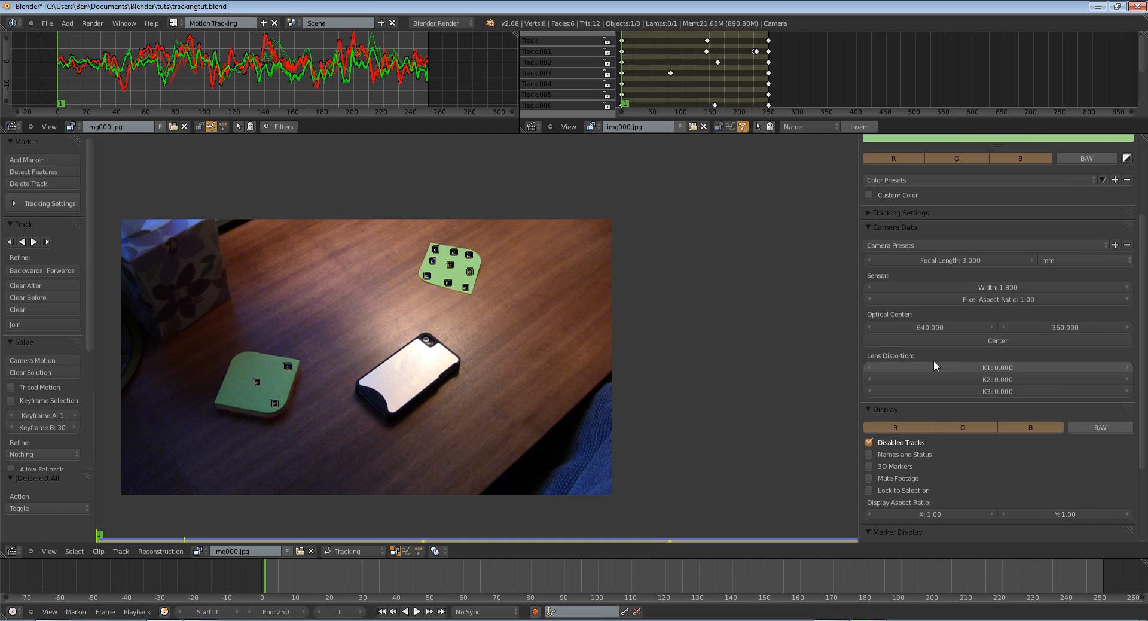
pyautogui.scroll(-4, 920, 463)
pyautogui.scroll(9, 924, 408)
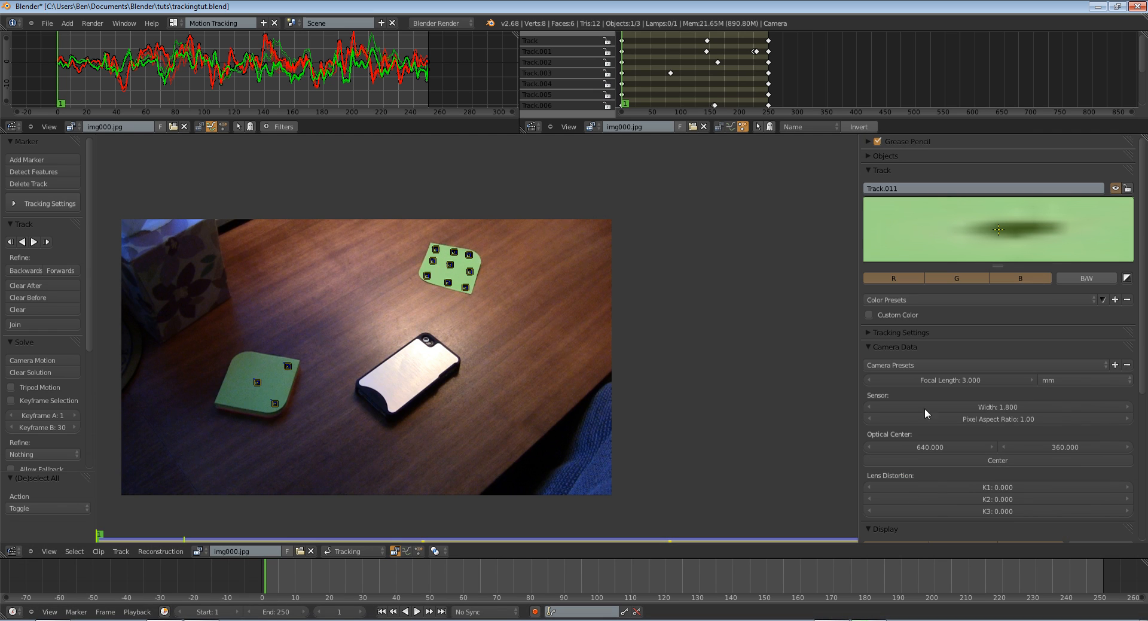
pyautogui.click(911, 301)
pyautogui.click(936, 365)
pyautogui.scroll(1, 632, 432)
pyautogui.scroll(-2, 631, 442)
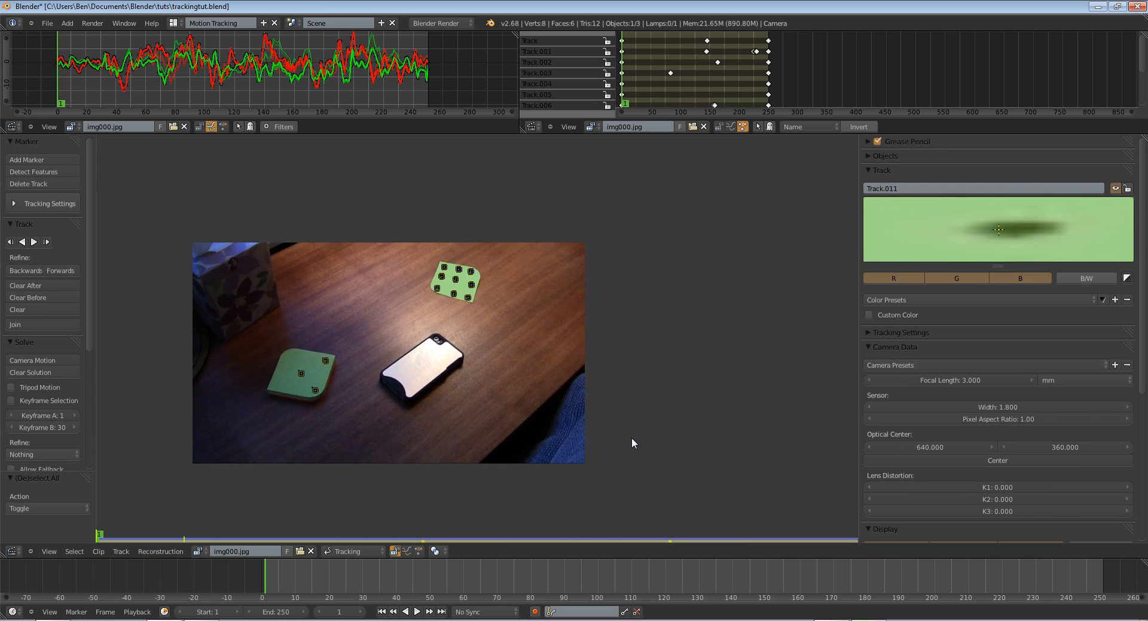
pyautogui.scroll(2, 632, 443)
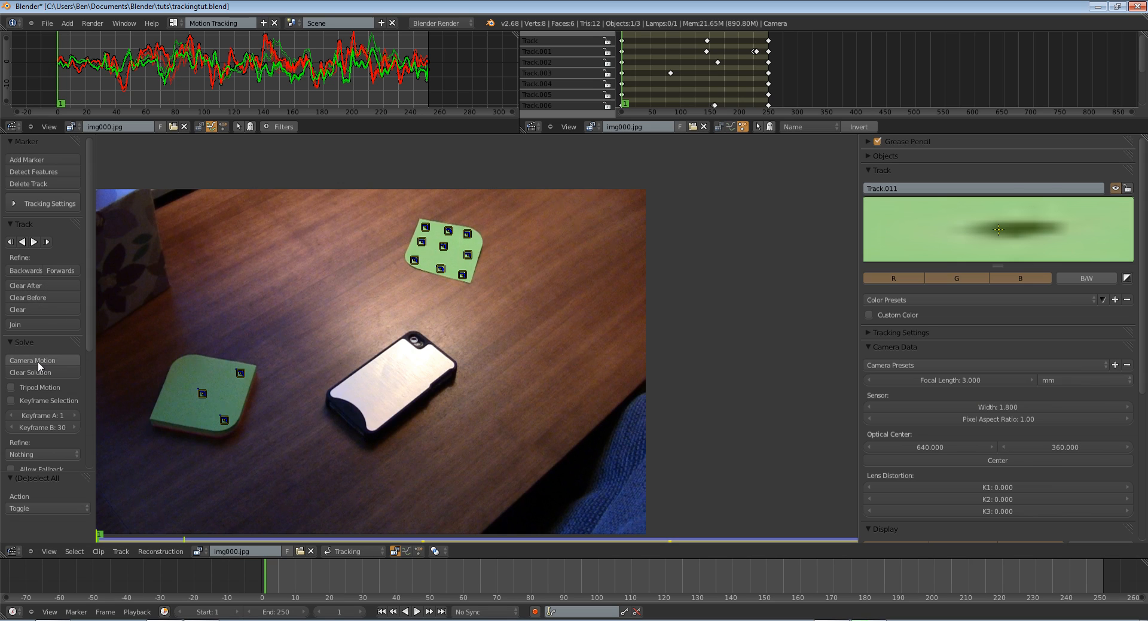
pyautogui.scroll(-4, 52, 335)
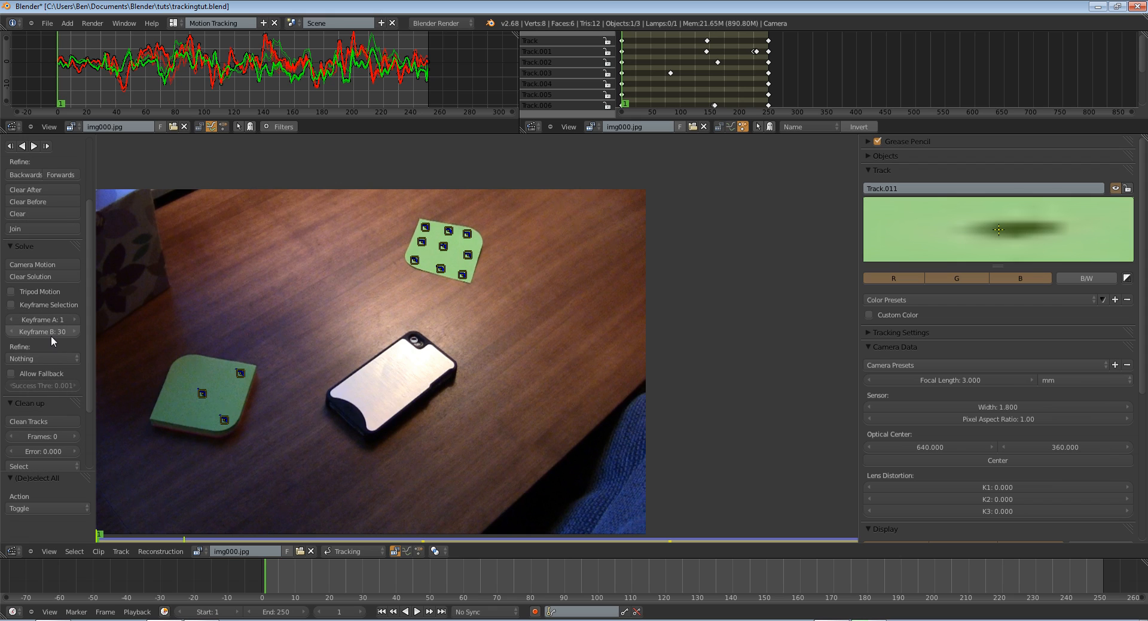
pyautogui.click(137, 611)
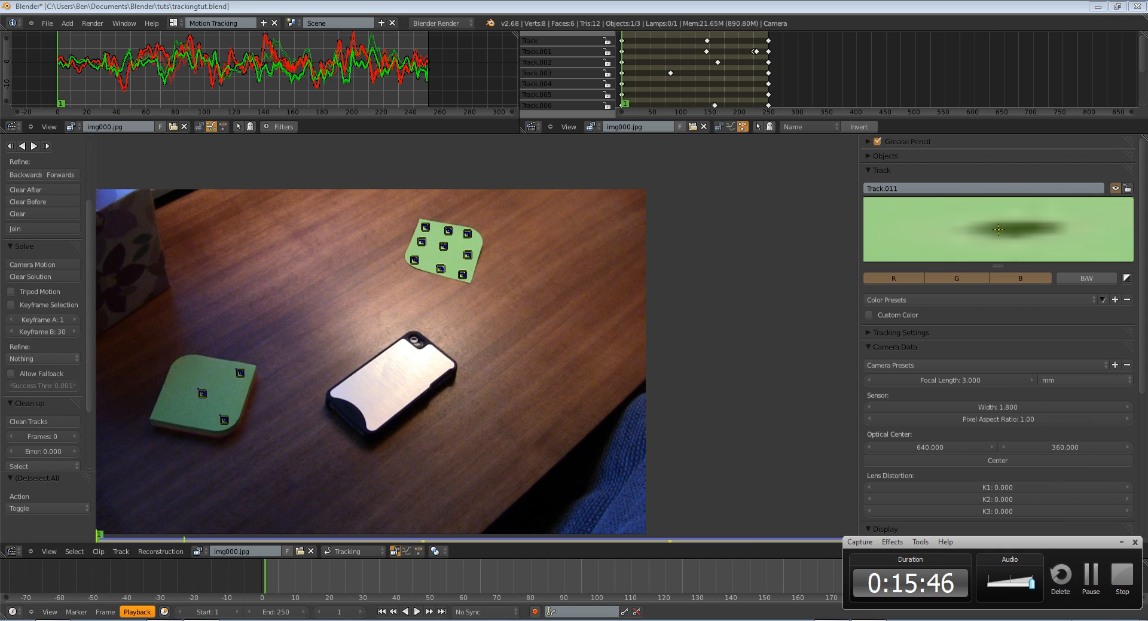
pyautogui.click(1097, 584)
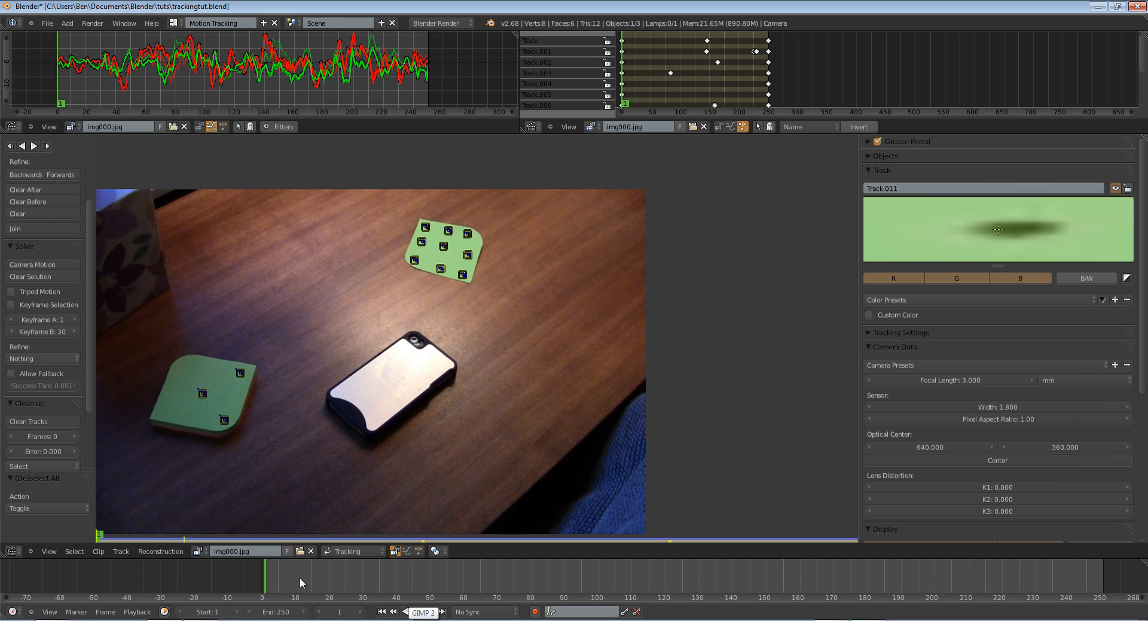
# Scrub through the footage to find a suitable end frame and set the solver's Keyframe B to 225.
pyautogui.moveTo(299, 576); pyautogui.dragTo(350, 586)
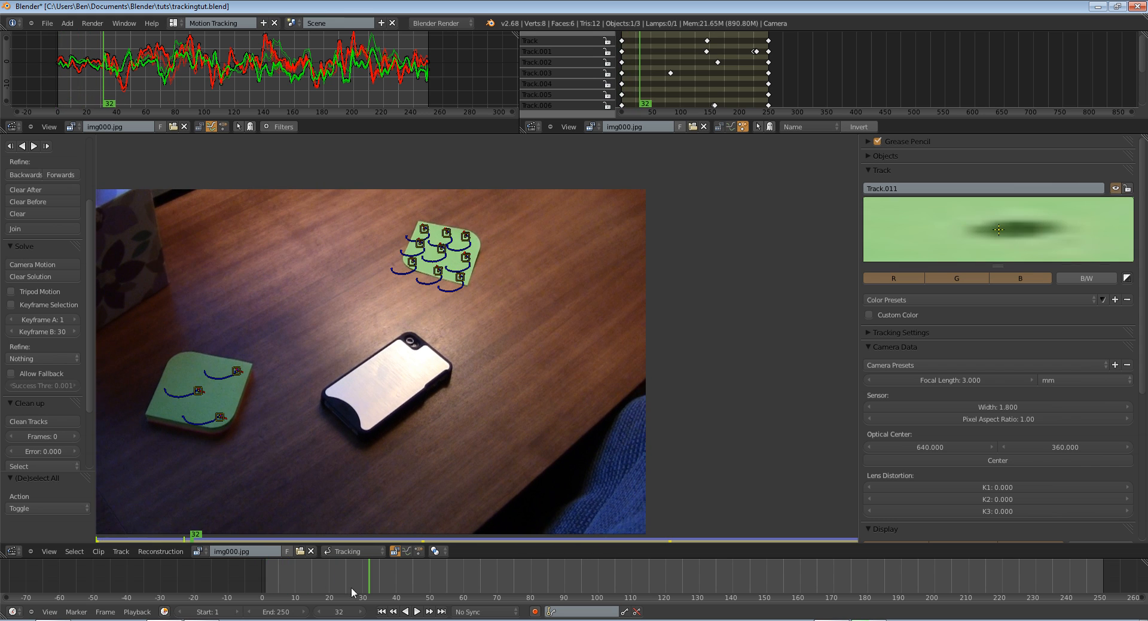
pyautogui.moveTo(427, 574); pyautogui.dragTo(1019, 592)
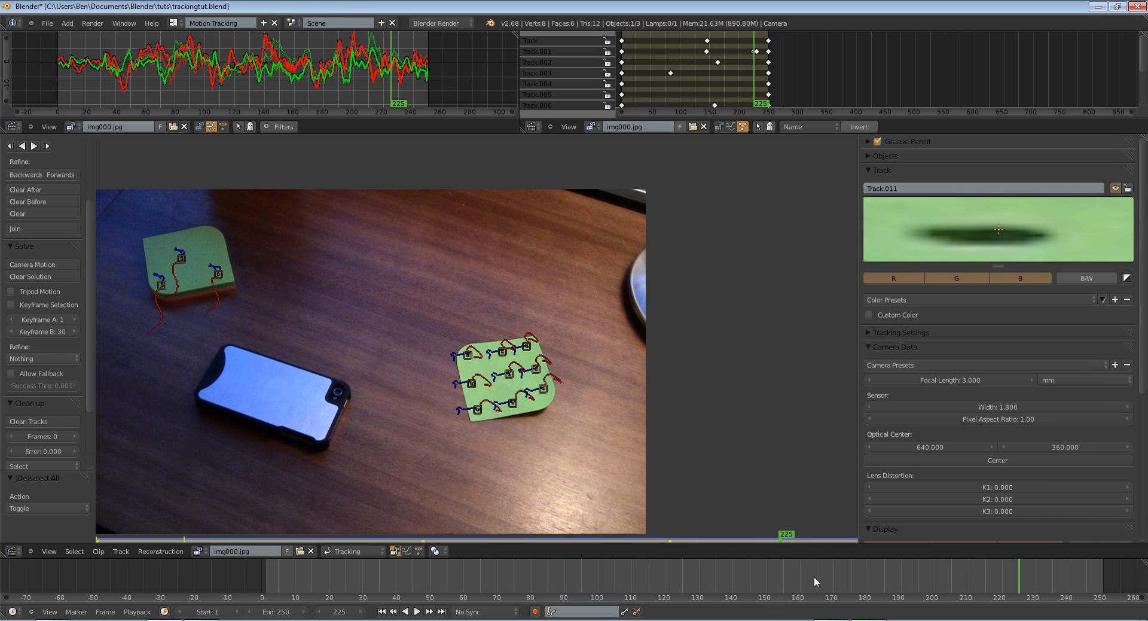
pyautogui.click(41, 331)
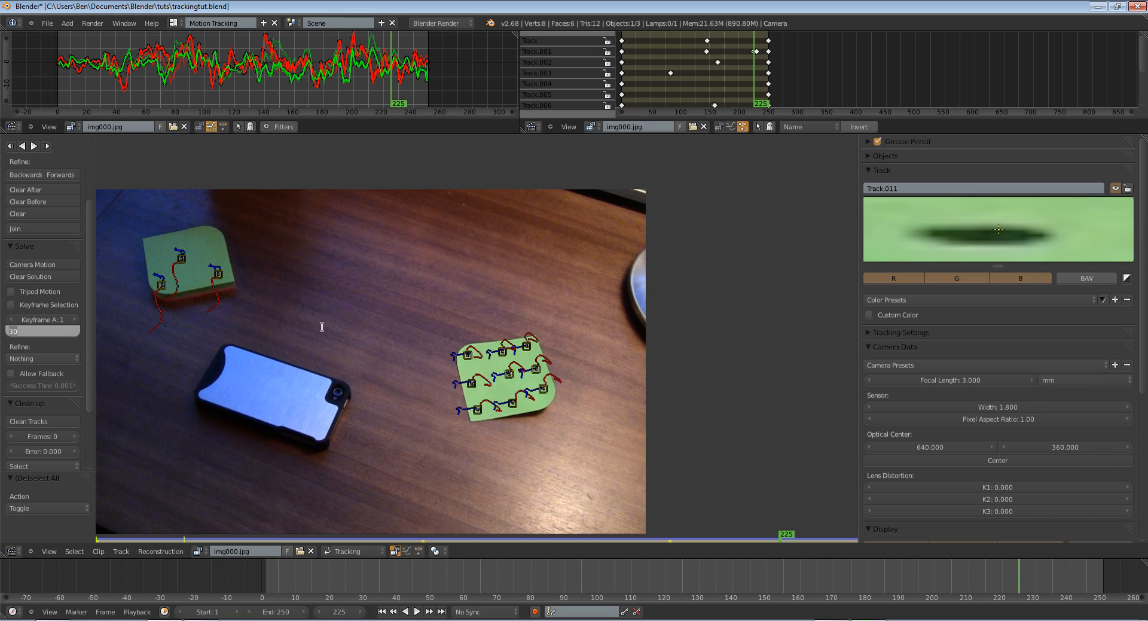
pyautogui.write('225')
pyautogui.press('Return')
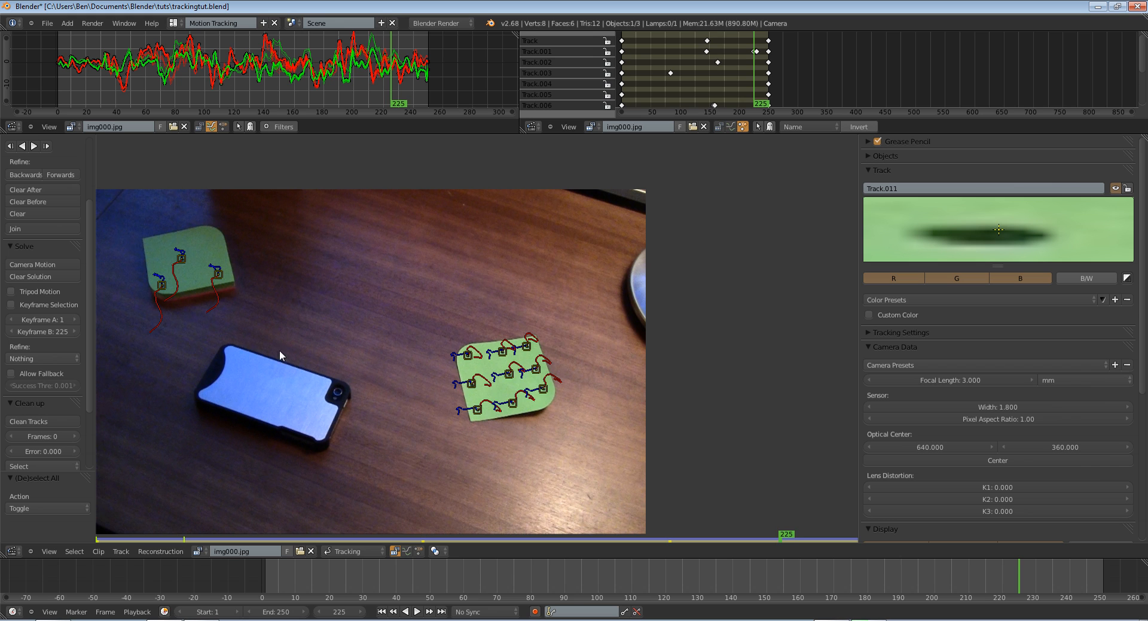
pyautogui.moveTo(959, 589); pyautogui.dragTo(1022, 589)
# Save the project over trackingtut.blend and solve the camera motion.
pyautogui.scroll(-4, 64, 430)
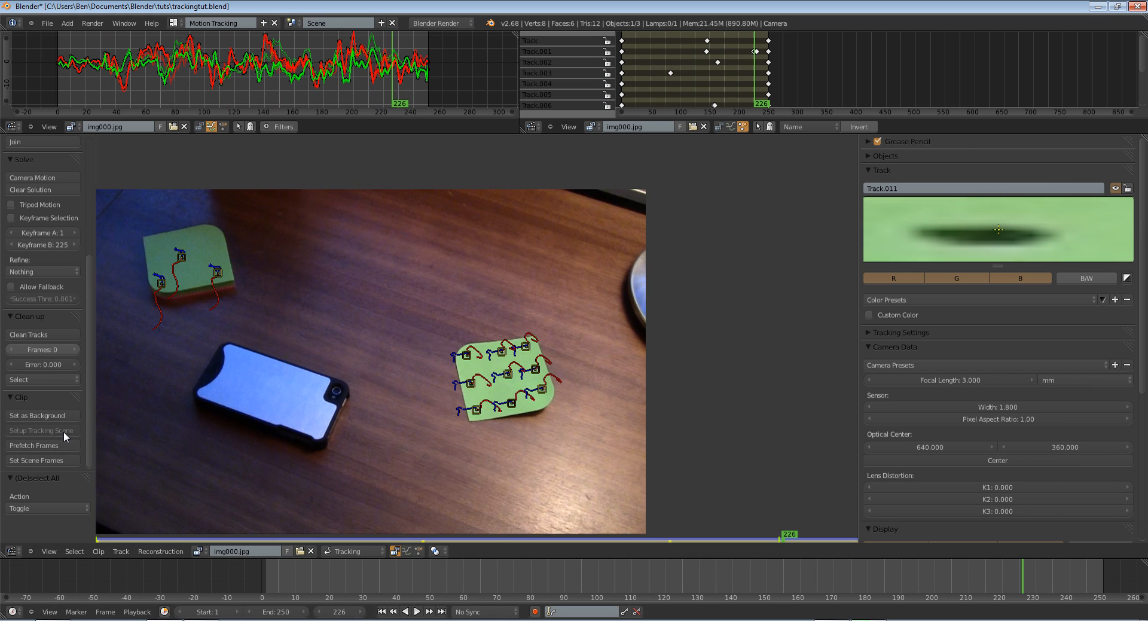
pyautogui.hotkey('ctrl', 's')
pyautogui.click(320, 464)
pyautogui.scroll(3, 7, 220)
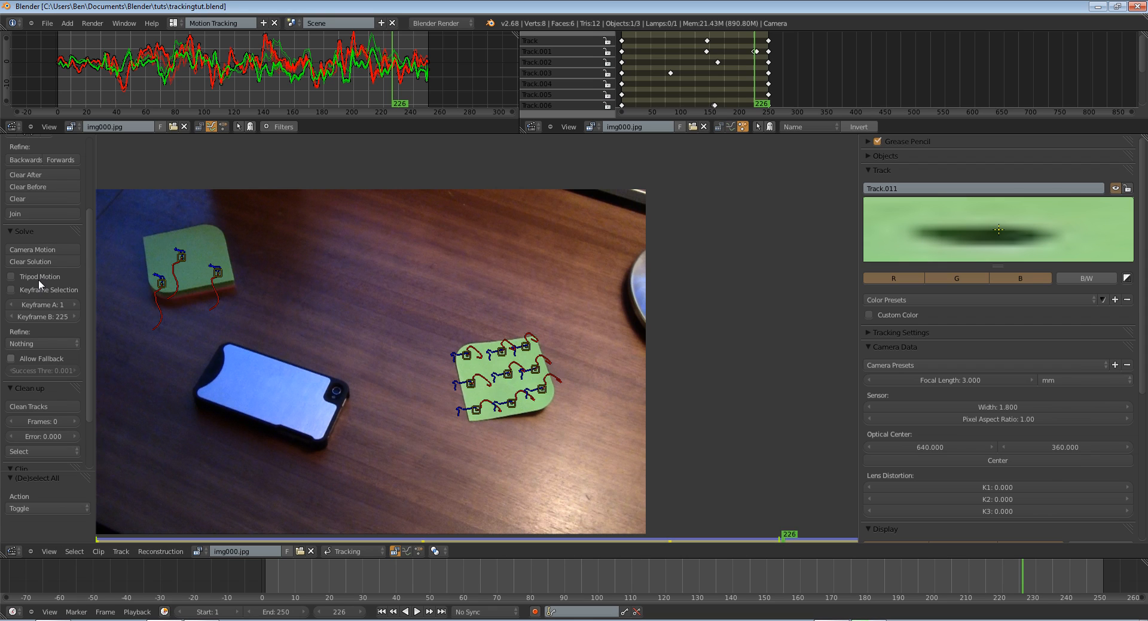
pyautogui.click(45, 248)
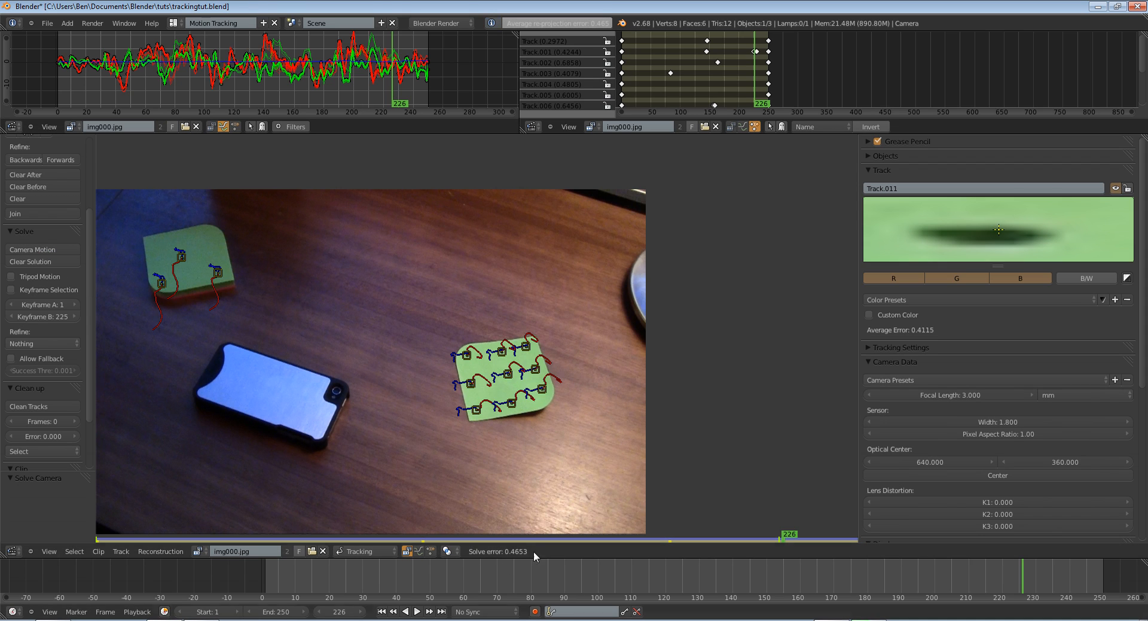
pyautogui.click(11, 551)
pyautogui.click(27, 543)
pyautogui.scroll(-3, 423, 460)
pyautogui.moveTo(424, 460); pyautogui.dragTo(554, 404, button='middle')
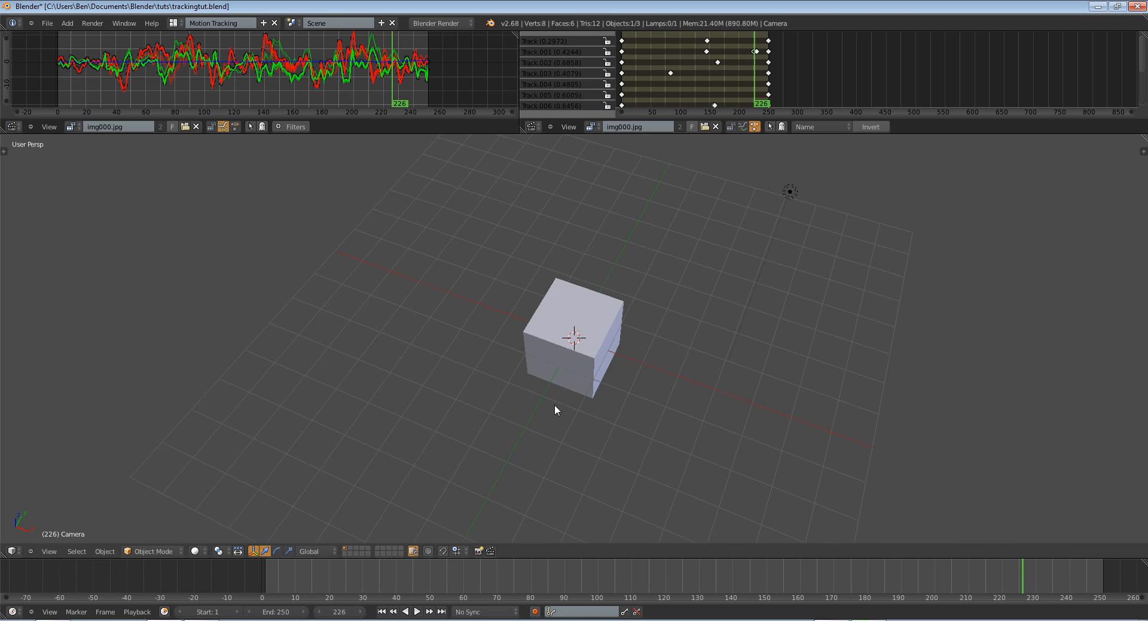
pyautogui.scroll(-5, 541, 410)
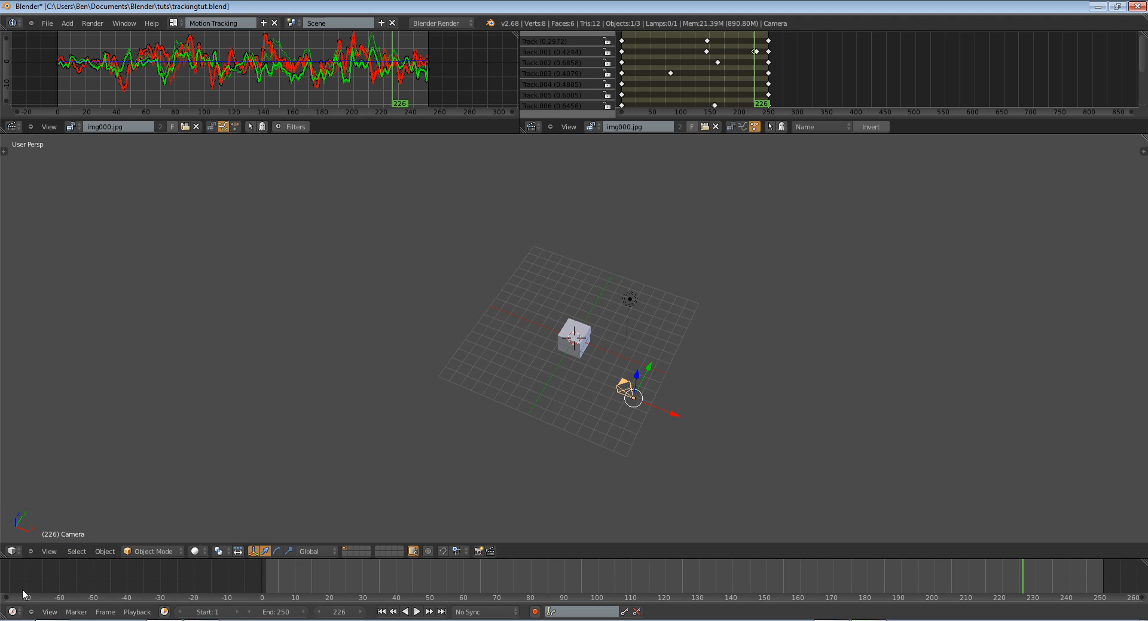
pyautogui.click(12, 551)
pyautogui.click(43, 438)
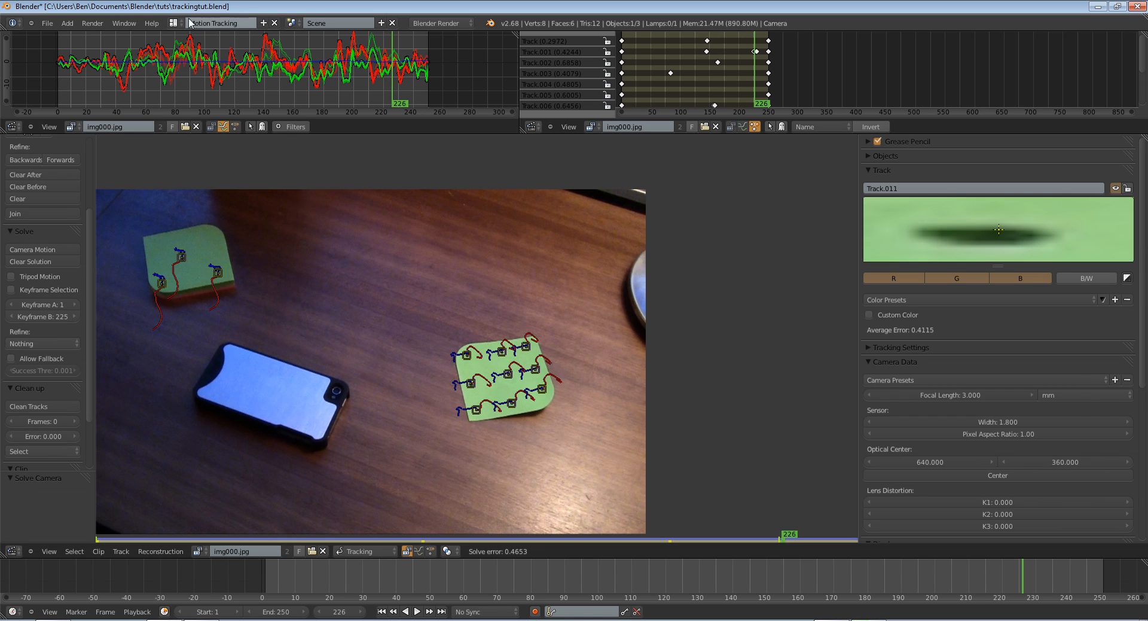
# Switch to the Default screen layout and add a Camera Solver constraint to the camera.
pyautogui.click(173, 23)
pyautogui.click(212, 78)
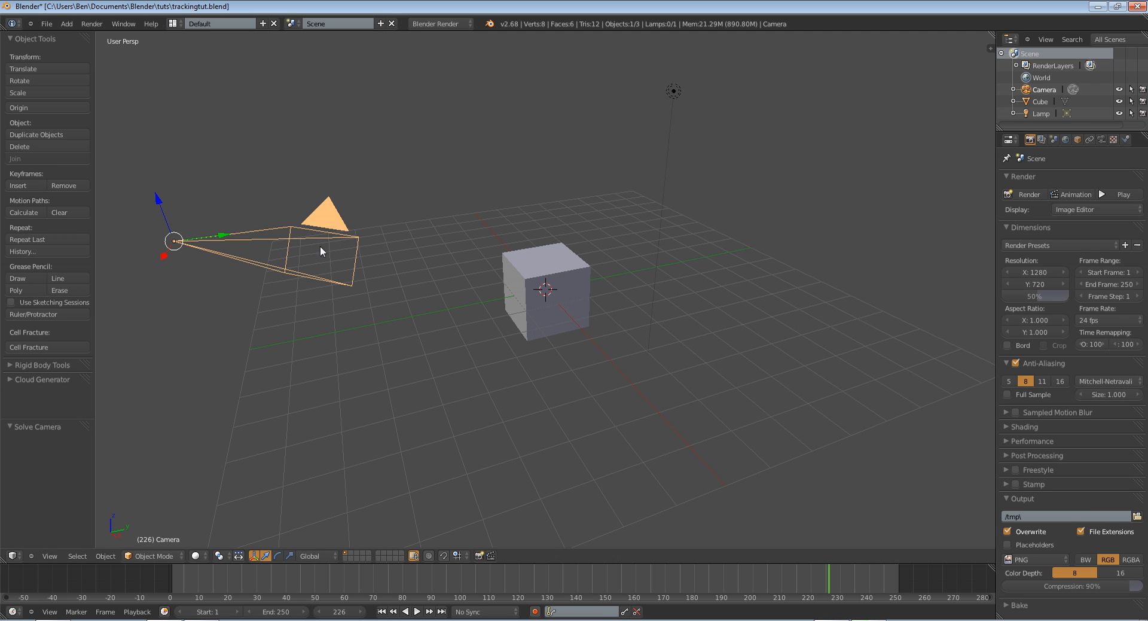
pyautogui.click(1087, 142)
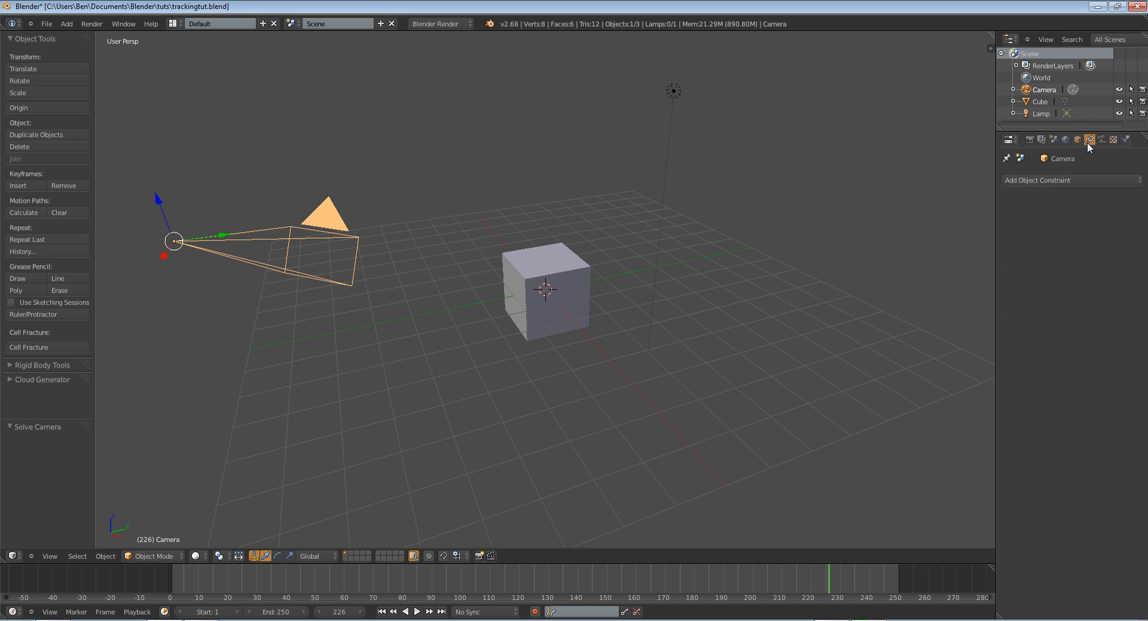
pyautogui.click(1024, 181)
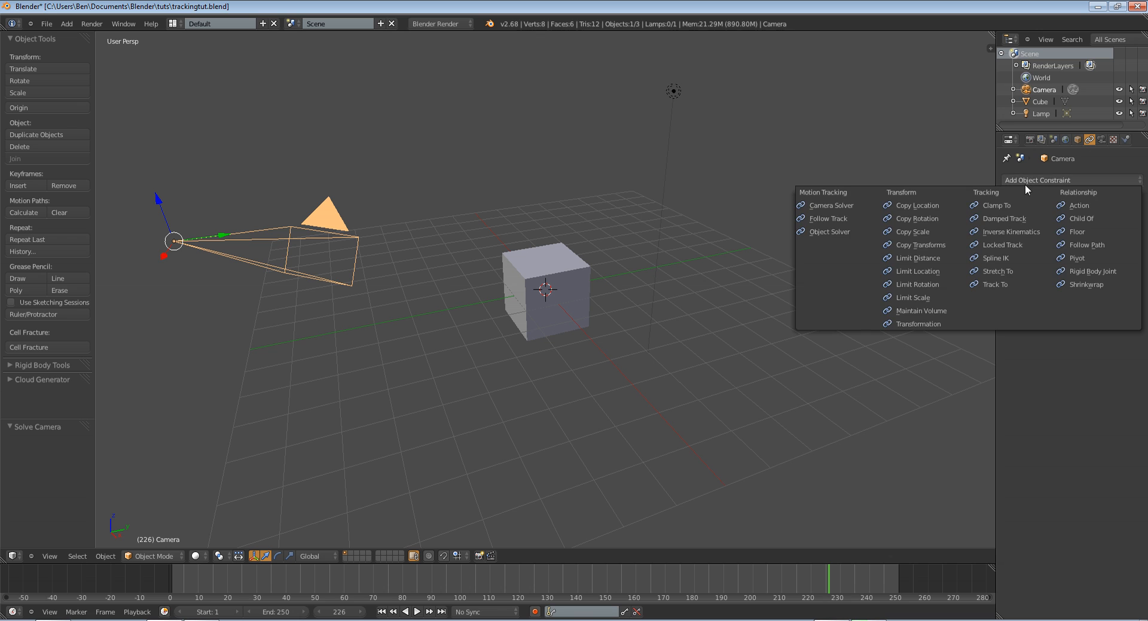
pyautogui.click(844, 207)
# Scrub the timeline back to frame 13 to check the camera's solved motion in the 3D view.
pyautogui.scroll(-5, 463, 350)
pyautogui.moveTo(463, 351); pyautogui.dragTo(556, 371, button='middle')
pyautogui.scroll(3, 556, 371)
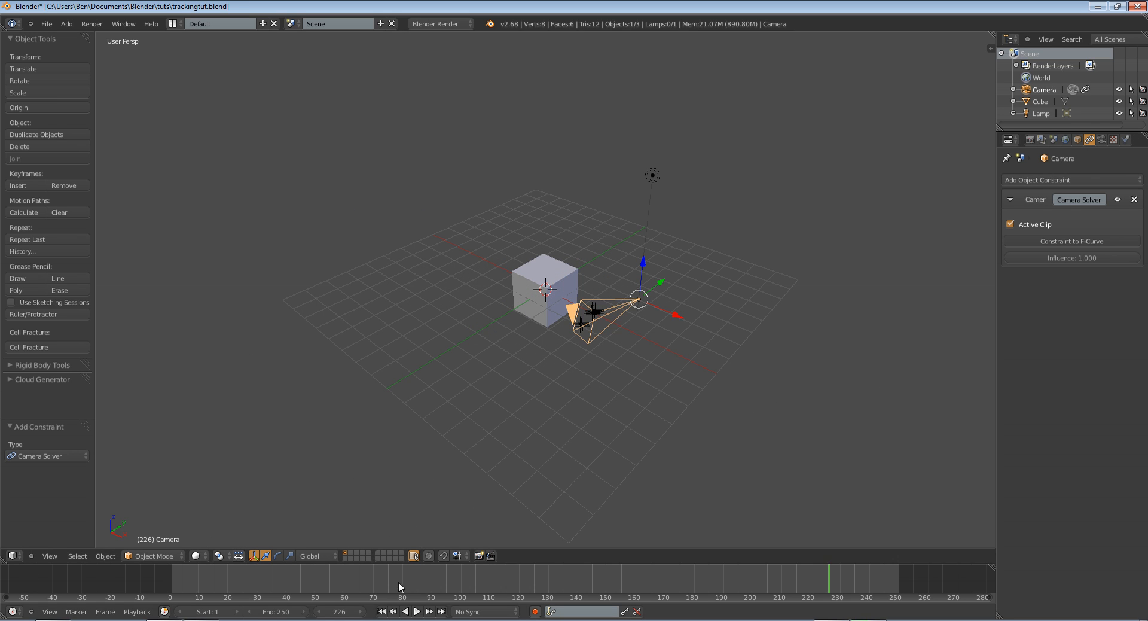
pyautogui.moveTo(399, 581); pyautogui.dragTo(207, 589)
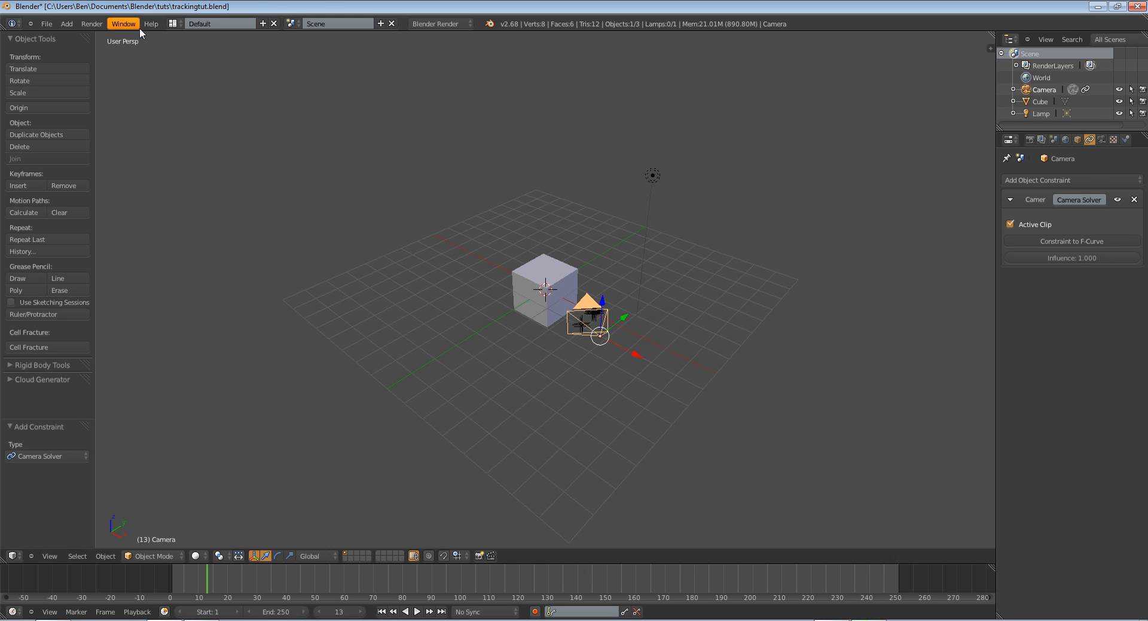
# Return to the Motion Tracking layout, split a 3D view off beside the footage and hide the clip editor's properties sidebar.
pyautogui.click(174, 23)
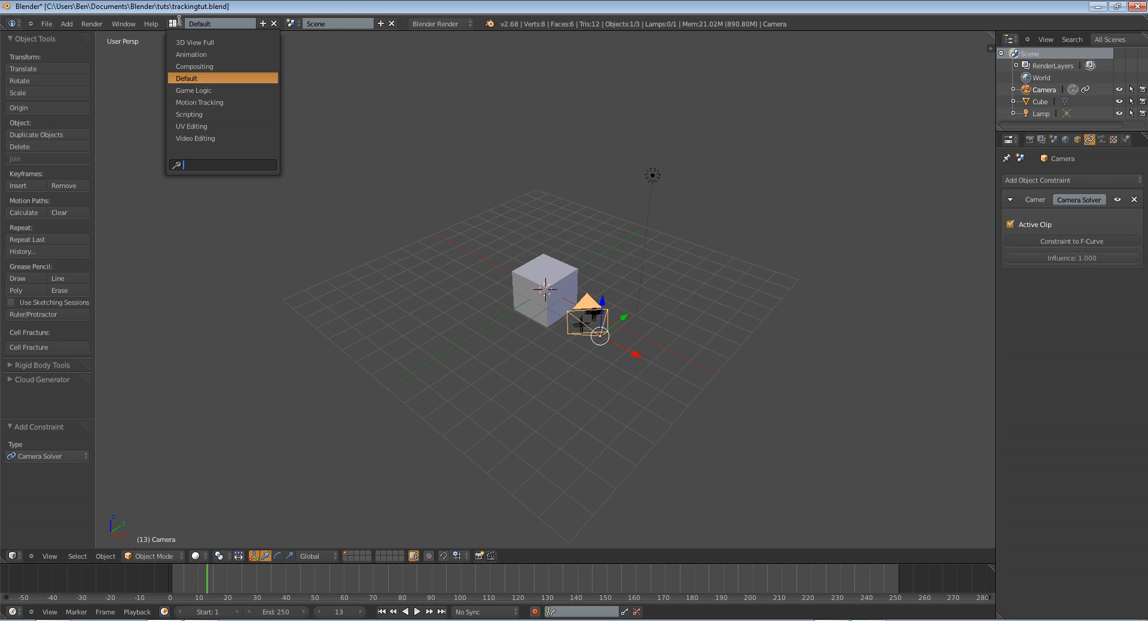
pyautogui.click(198, 102)
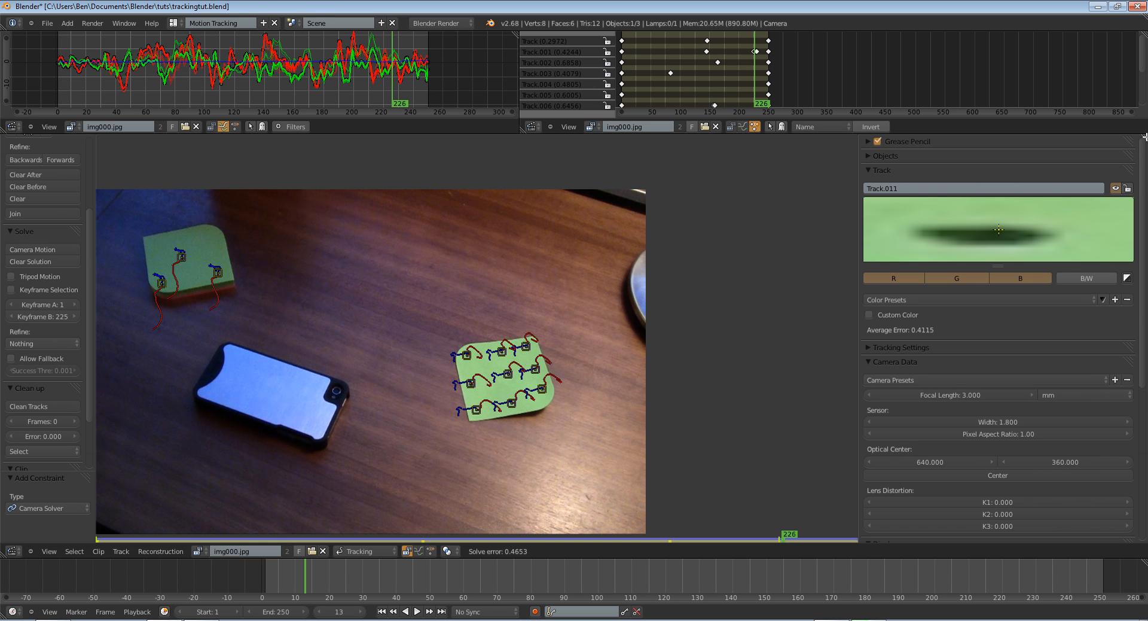
pyautogui.moveTo(1145, 136); pyautogui.dragTo(640, 299)
pyautogui.click(655, 551)
pyautogui.click(671, 538)
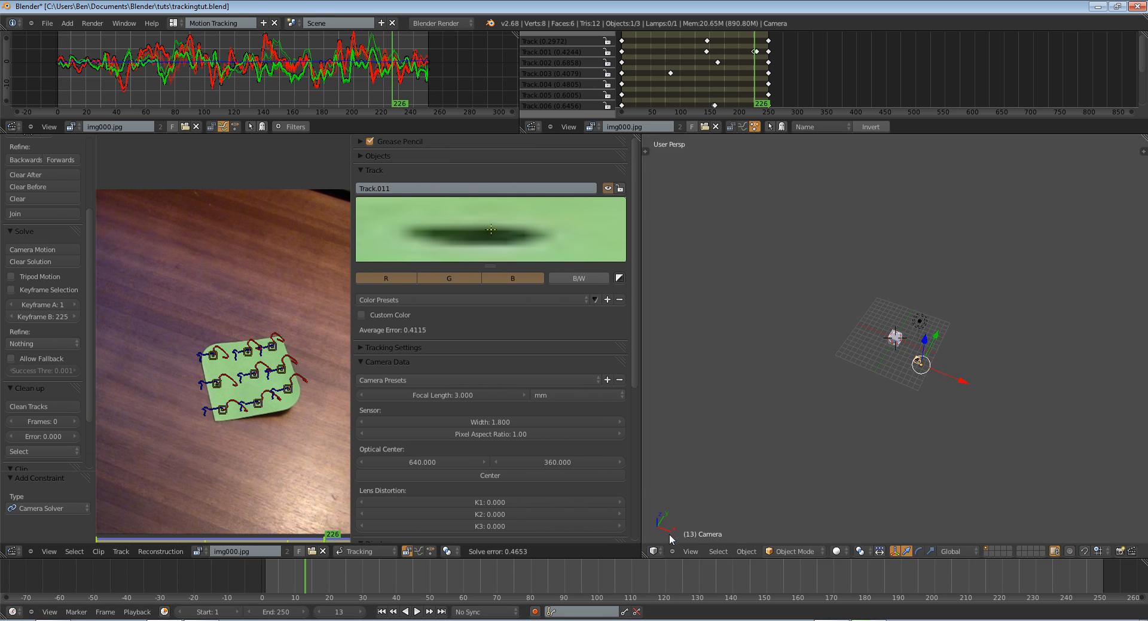
pyautogui.press('n')
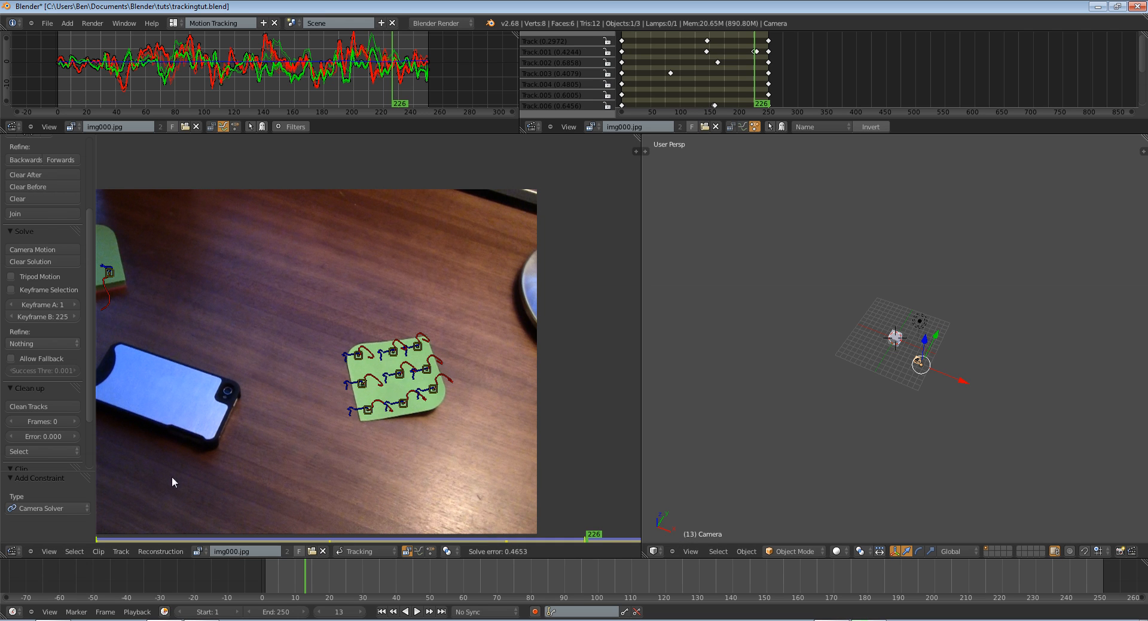
# Look through the active camera in the new 3D view.
pyautogui.scroll(4, 835, 385)
pyautogui.moveTo(836, 385); pyautogui.dragTo(901, 319, button='middle')
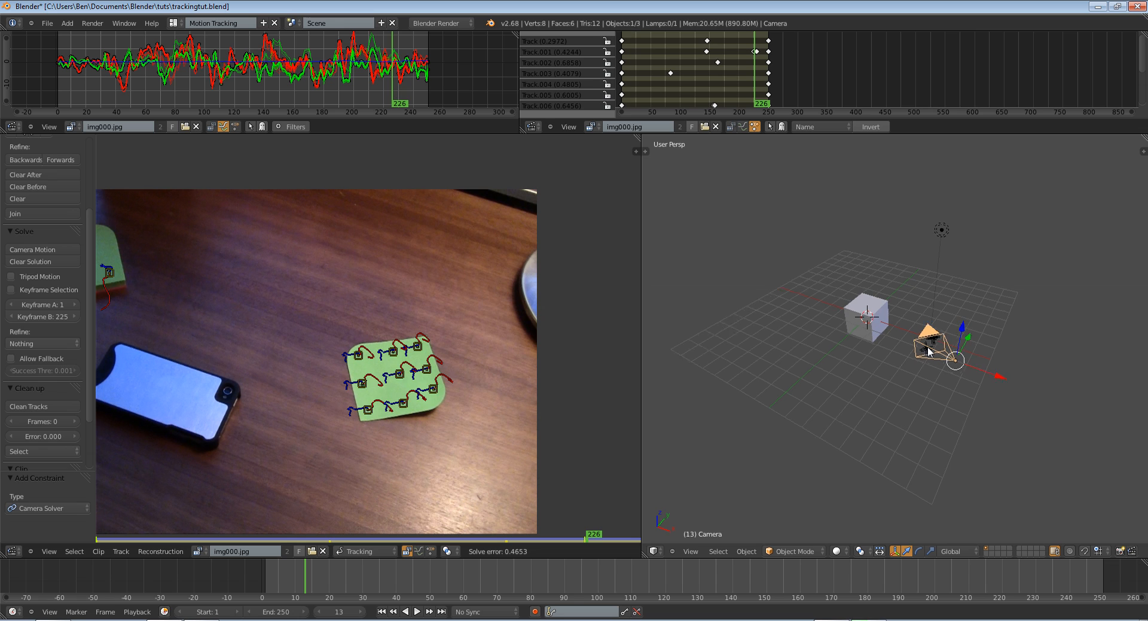
pyautogui.press('KP_0')
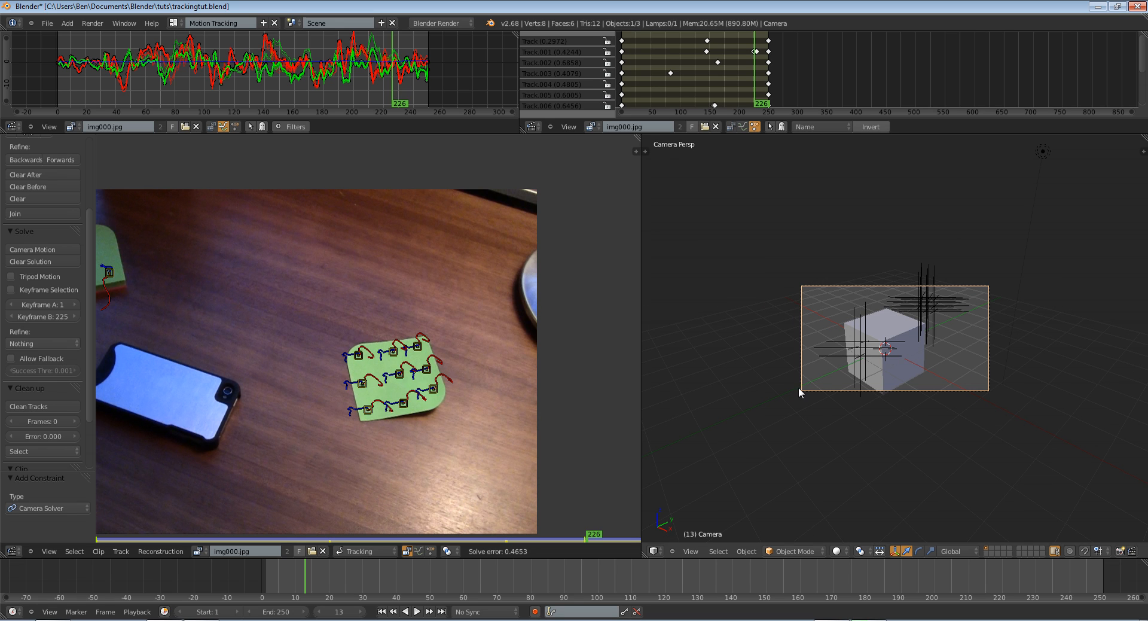
# Show the 3D view's properties sidebar and enable background images.
pyautogui.press('n')
pyautogui.scroll(-10, 1060, 497)
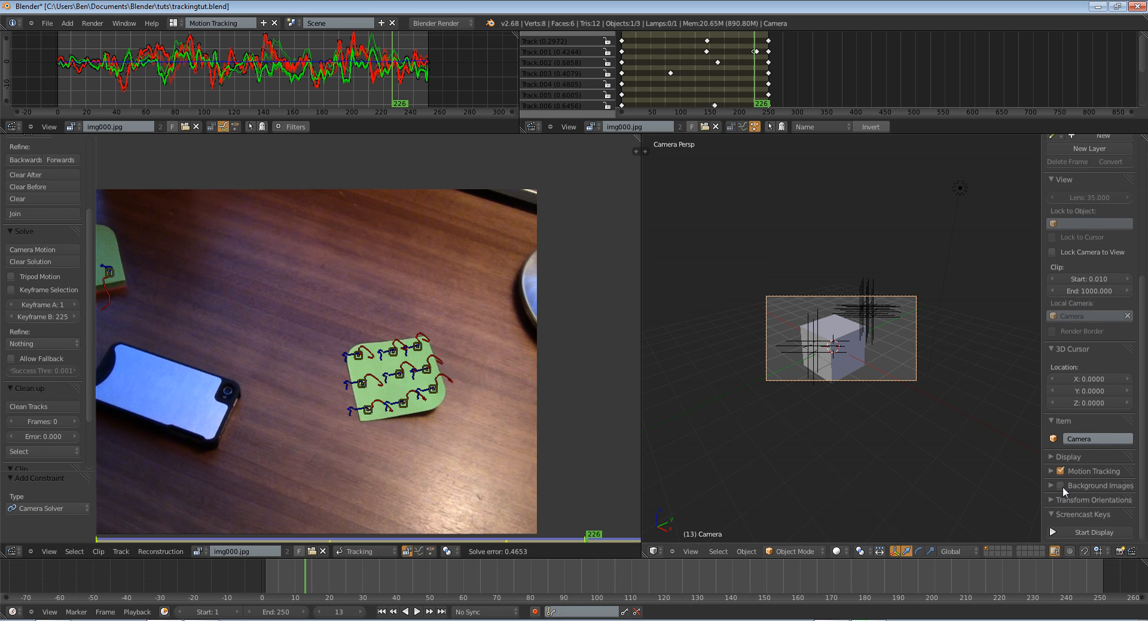
pyautogui.click(1061, 486)
pyautogui.scroll(-1, 1064, 484)
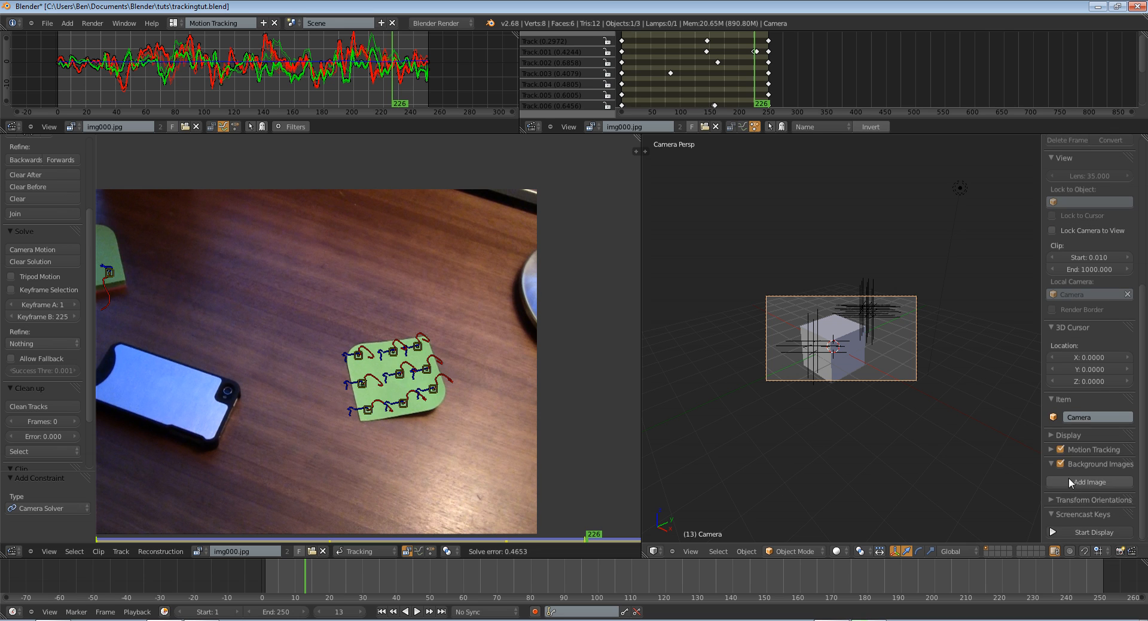
# Add a background image to the 3D view and set its source to the camera's movie clip.
pyautogui.click(1068, 480)
pyautogui.scroll(-3, 1081, 493)
pyautogui.click(1111, 463)
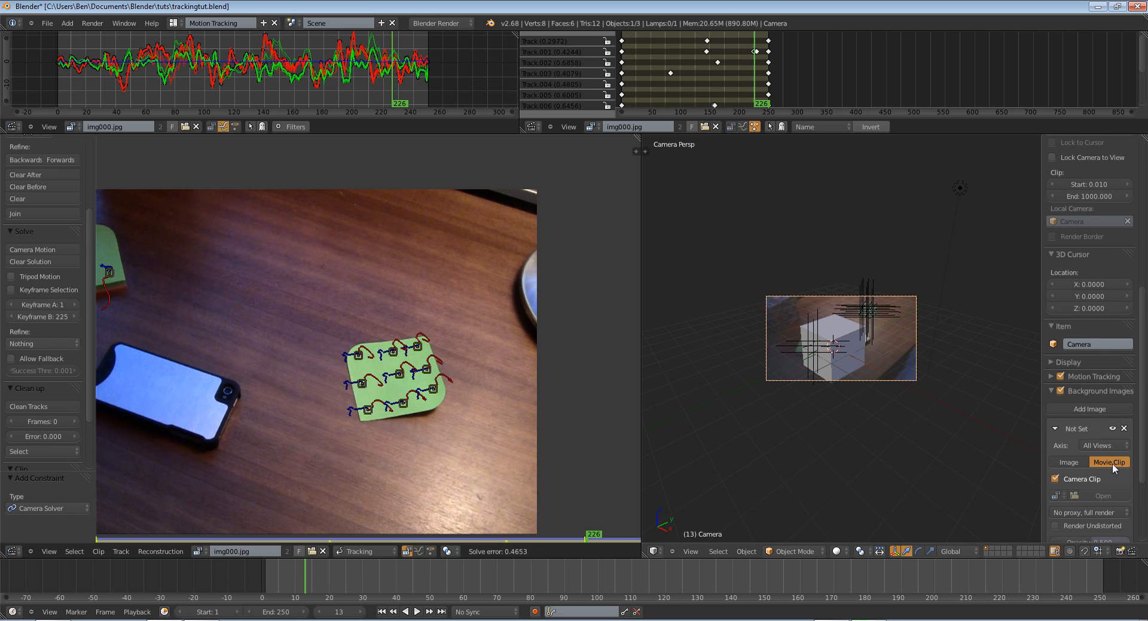
pyautogui.press('Home')
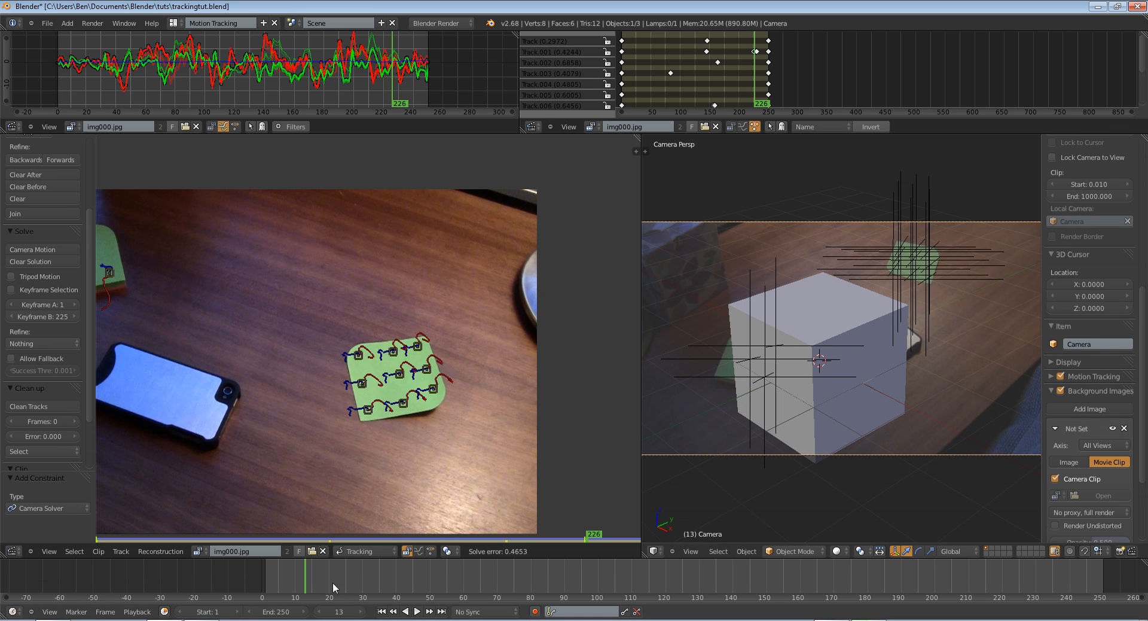
# Scrub and play the footage, inside and outside the camera view, to check how the solved points follow the background clip.
pyautogui.moveTo(332, 582); pyautogui.dragTo(571, 568)
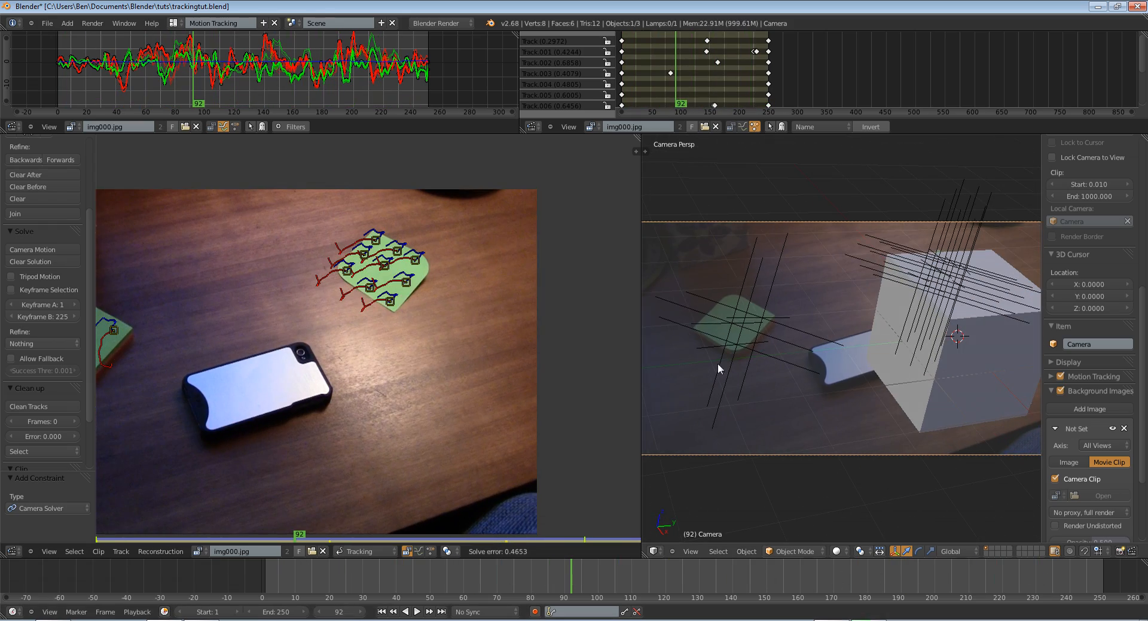
pyautogui.rightClick(717, 364)
pyautogui.press('KP_0')
pyautogui.press('KP_Decimal')
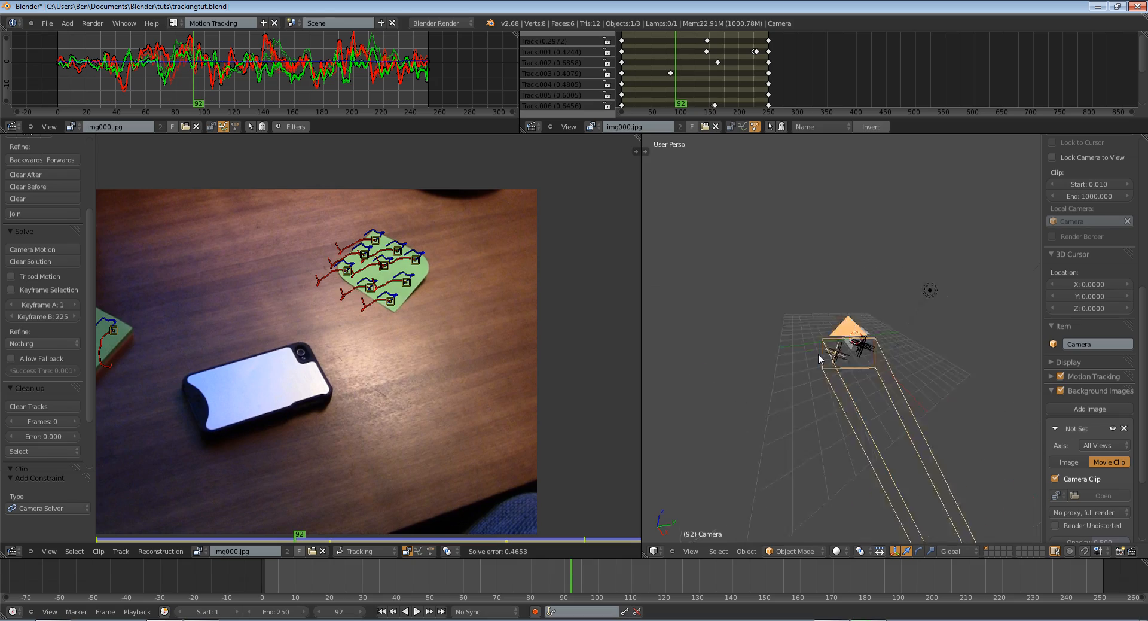
pyautogui.press('KP_0')
pyautogui.click(669, 574)
pyautogui.moveTo(673, 574); pyautogui.dragTo(921, 553)
pyautogui.hotkey('shift', 'Left')
pyautogui.hotkey('alt', 'a')
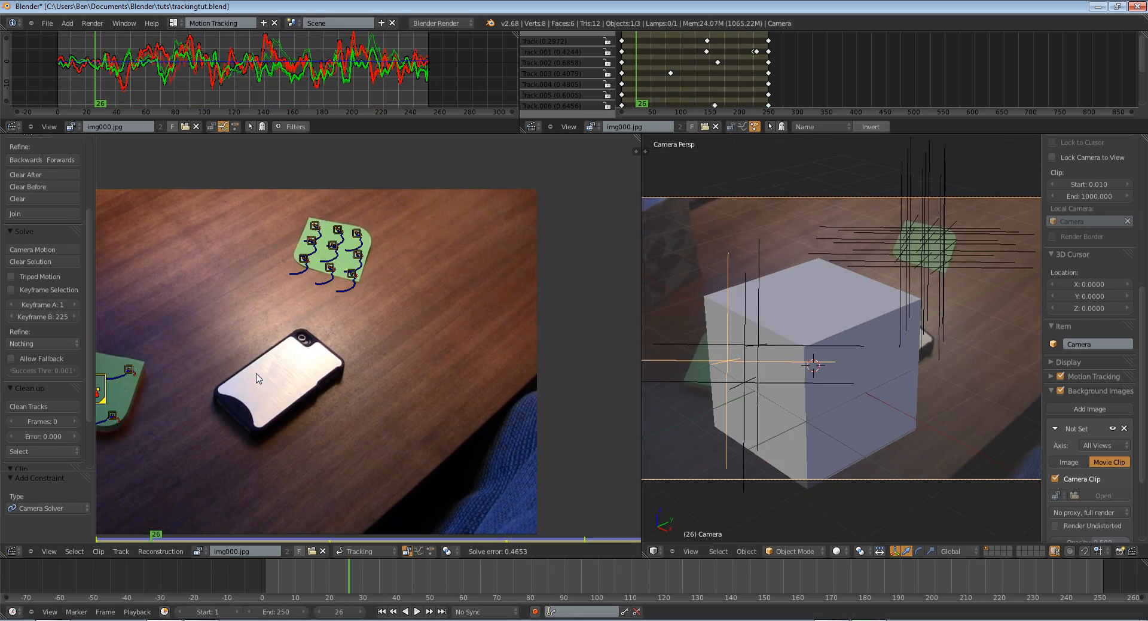
# Set the scene scale to a distance of 1.000 between the two near-corner markers on the farther green note.
pyautogui.click(304, 258)
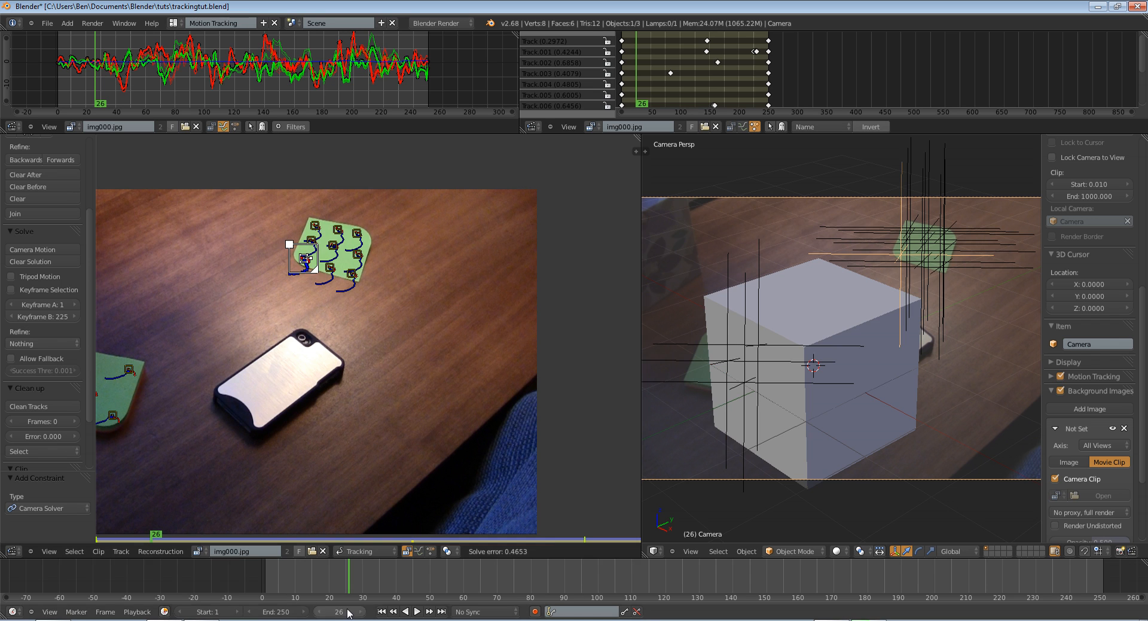
pyautogui.moveTo(956, 395); pyautogui.dragTo(917, 415, button='middle')
pyautogui.press('KP_0')
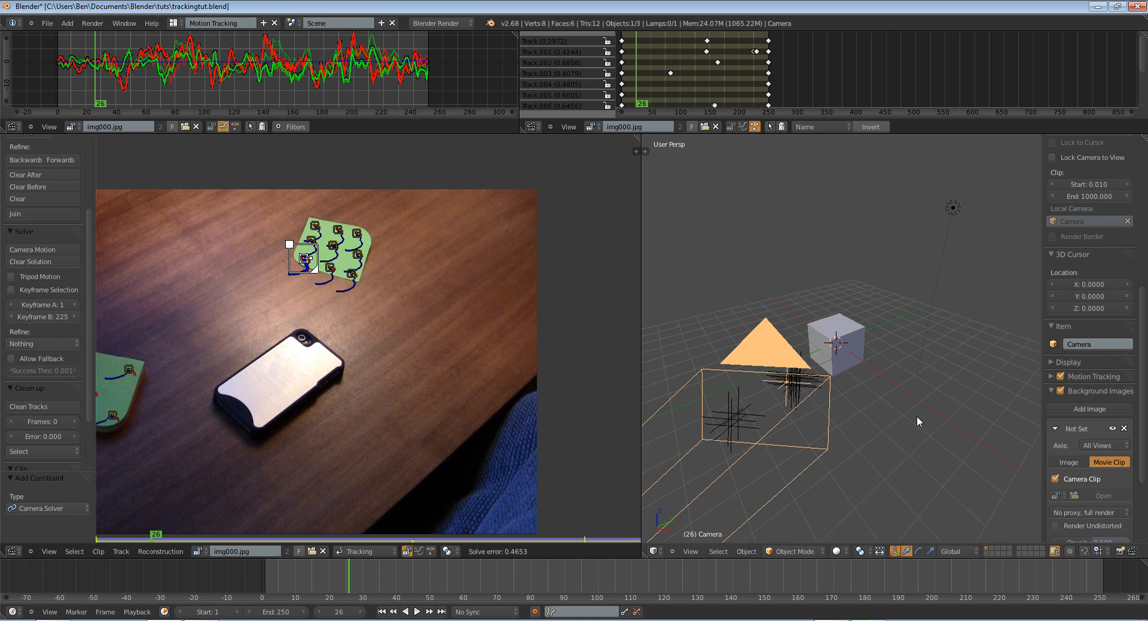
pyautogui.press('KP_0')
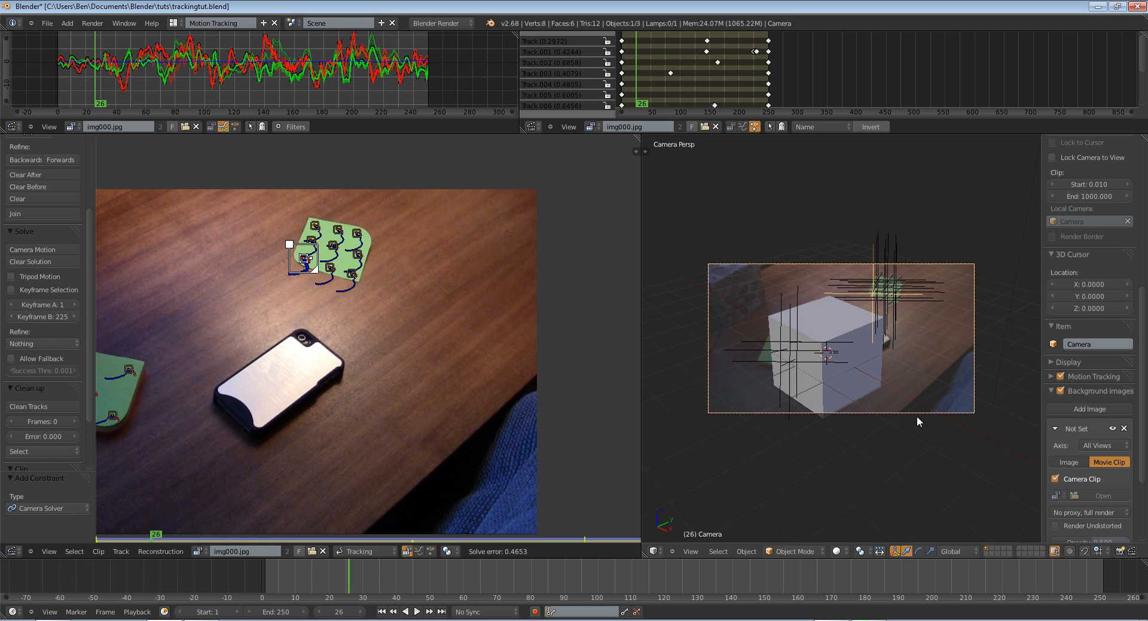
pyautogui.keyDown('shift'); pyautogui.click(352, 274); pyautogui.keyUp('shift')
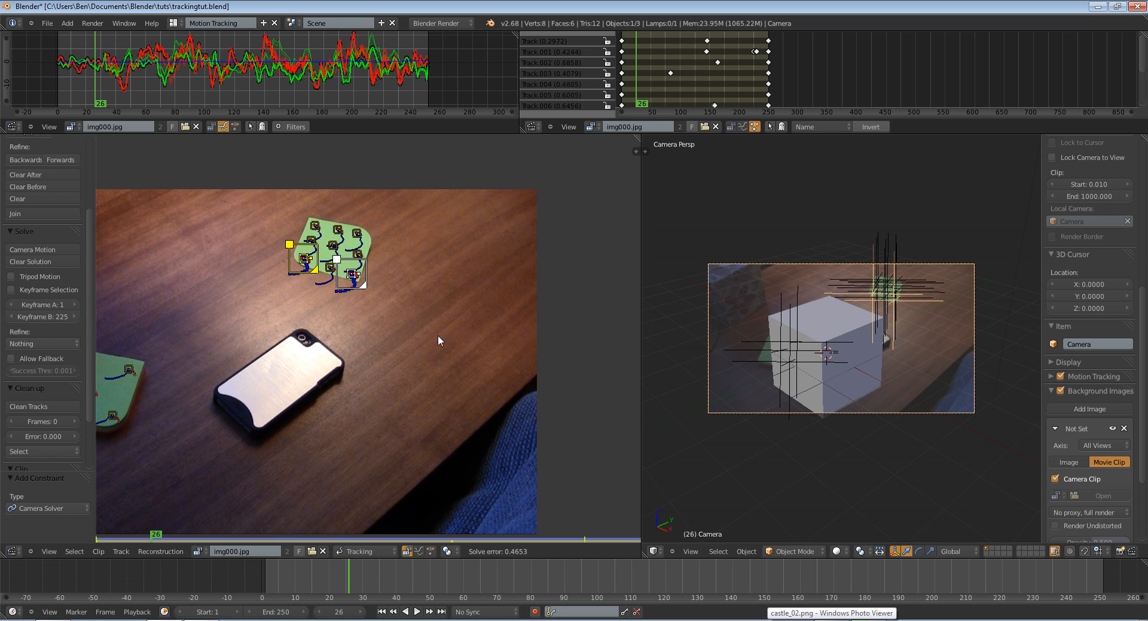
pyautogui.click(294, 281)
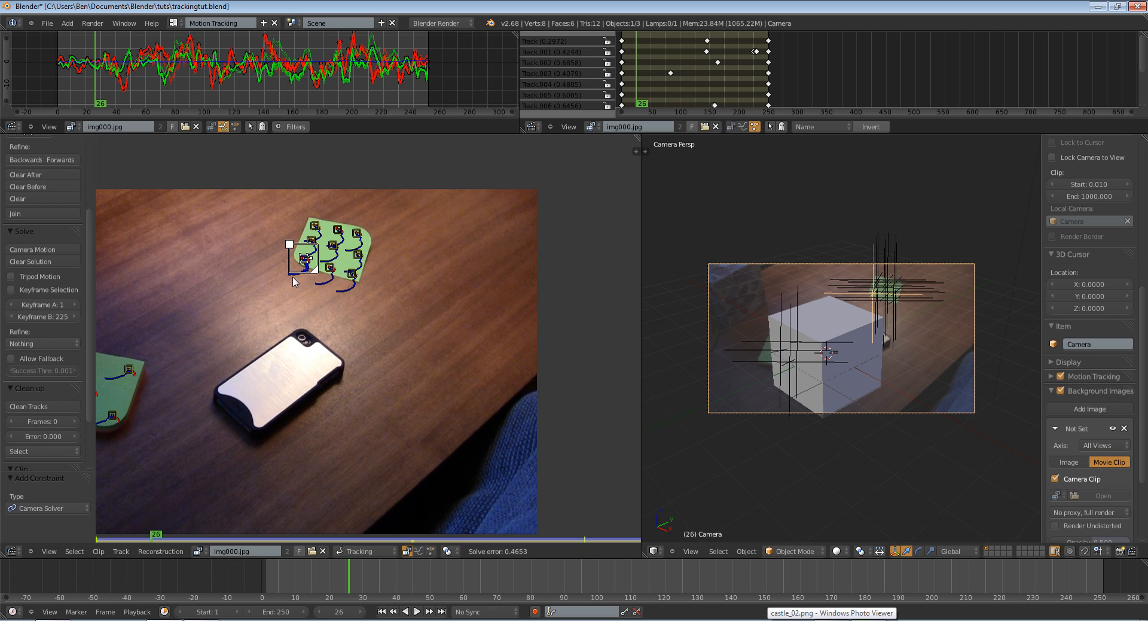
pyautogui.keyDown('shift'); pyautogui.click(357, 285); pyautogui.keyUp('shift')
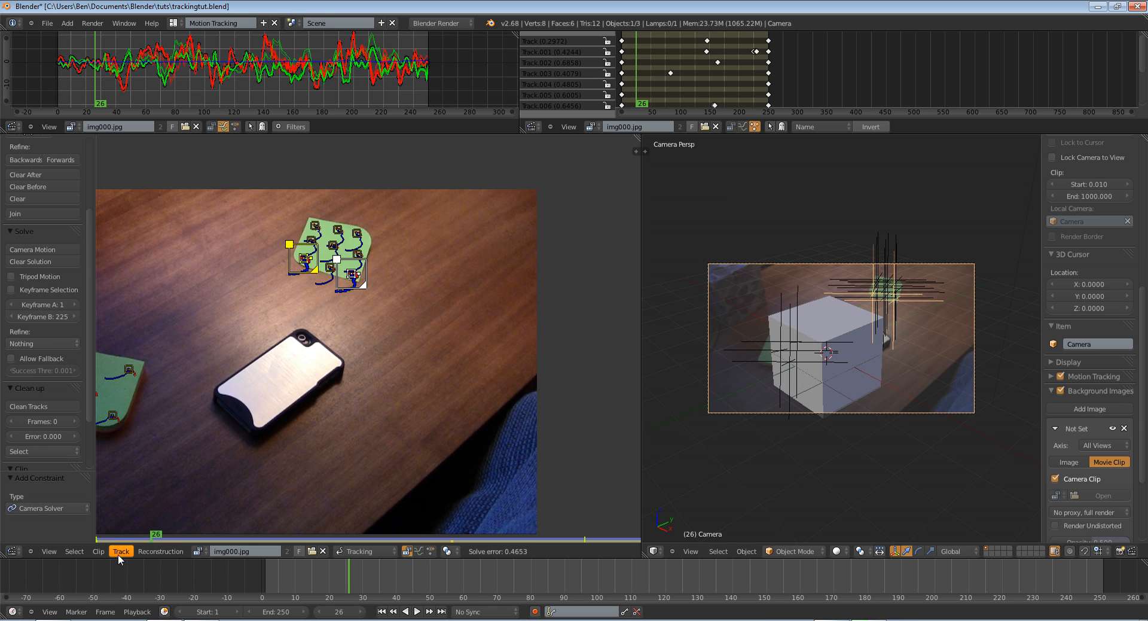
pyautogui.click(160, 551)
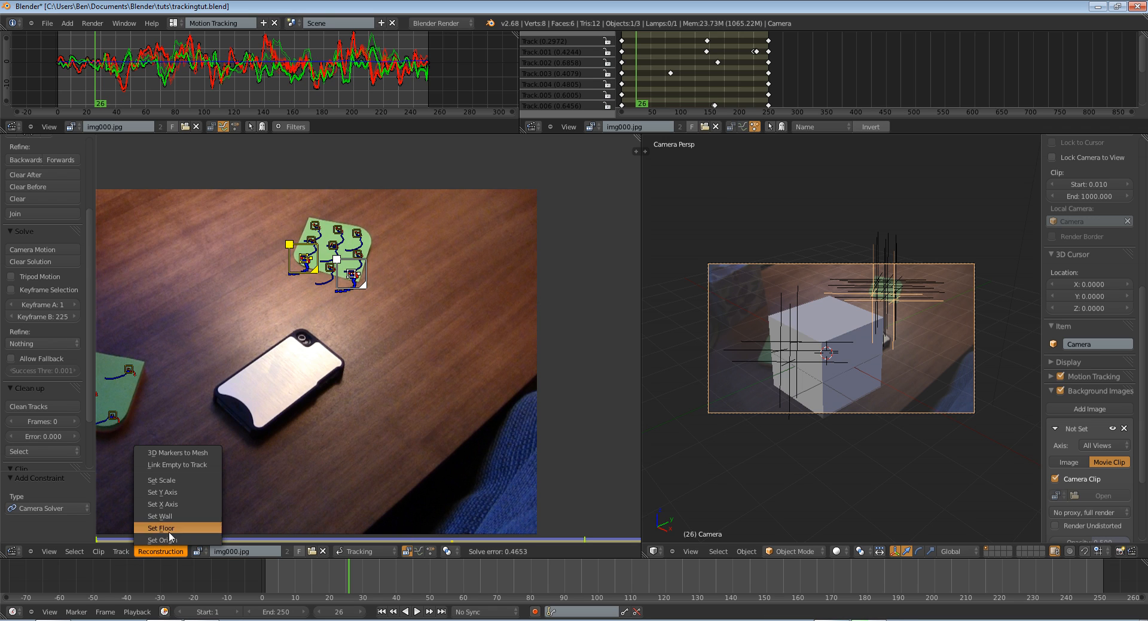
pyautogui.click(178, 481)
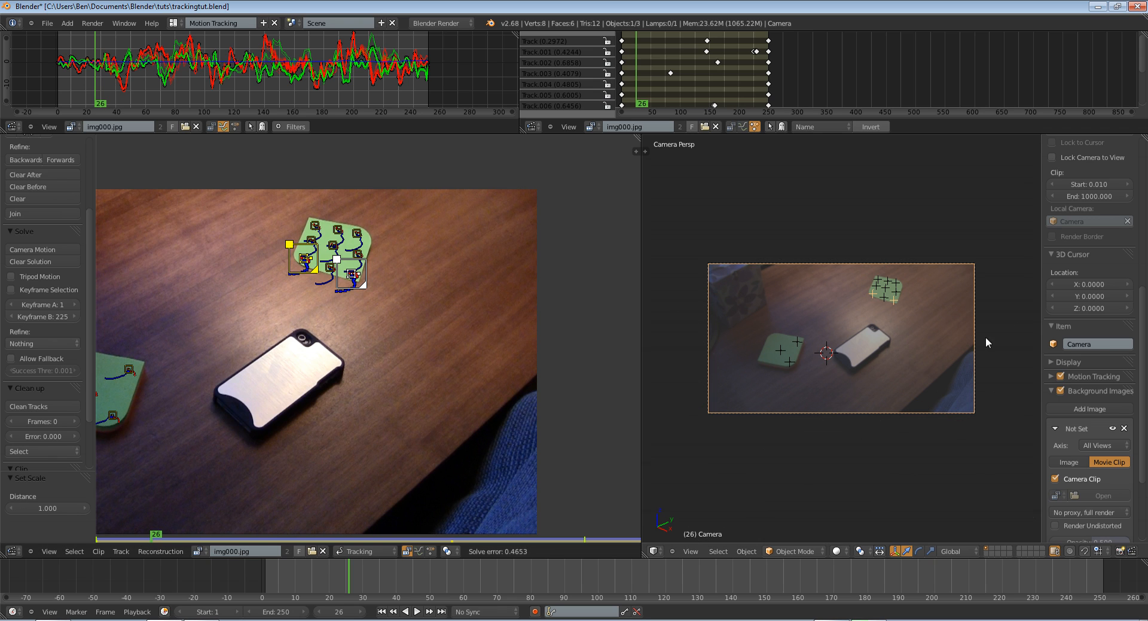
# Examine the rescaled camera from outside the camera view and scrub back to frame 21.
pyautogui.press('KP_0')
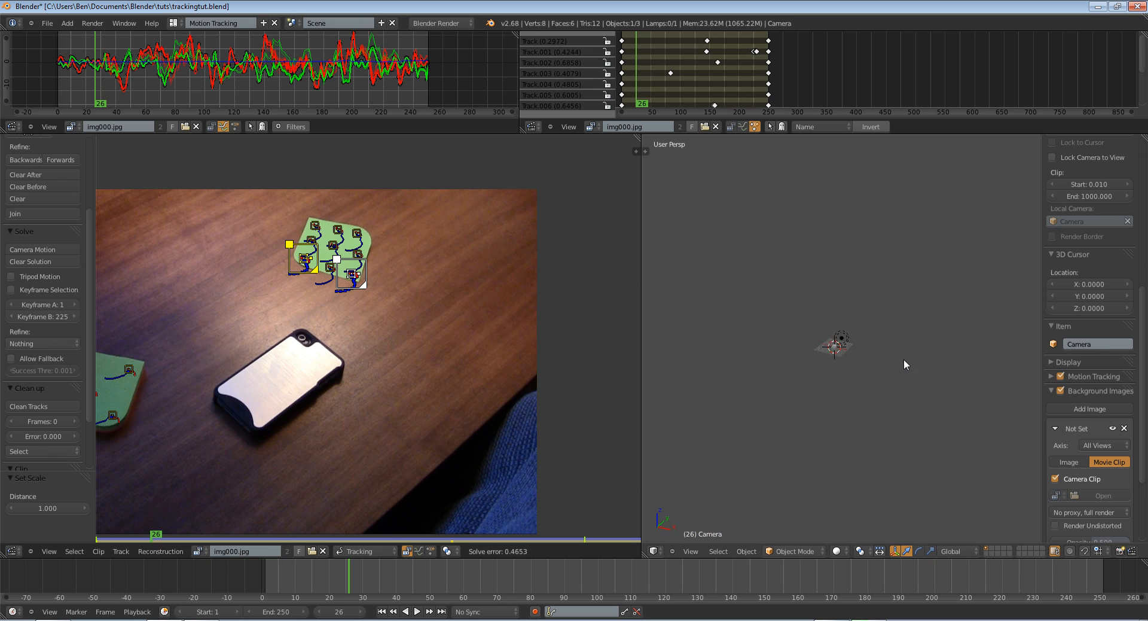
pyautogui.scroll(3, 885, 365)
pyautogui.scroll(-3, 791, 472)
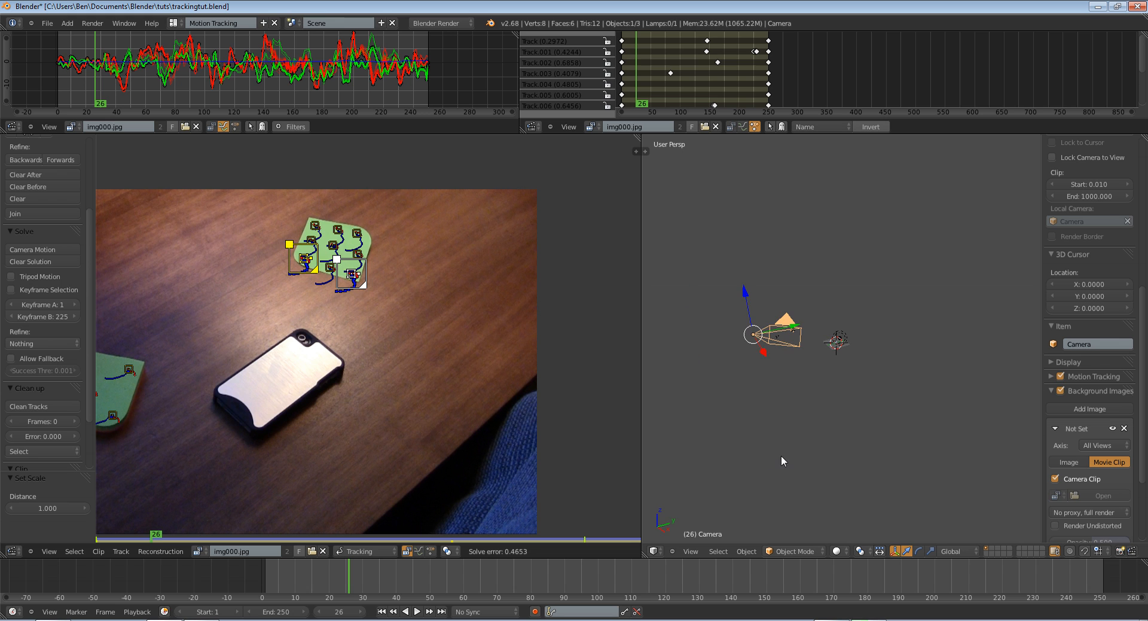
pyautogui.click(390, 575)
pyautogui.moveTo(375, 574); pyautogui.dragTo(332, 573)
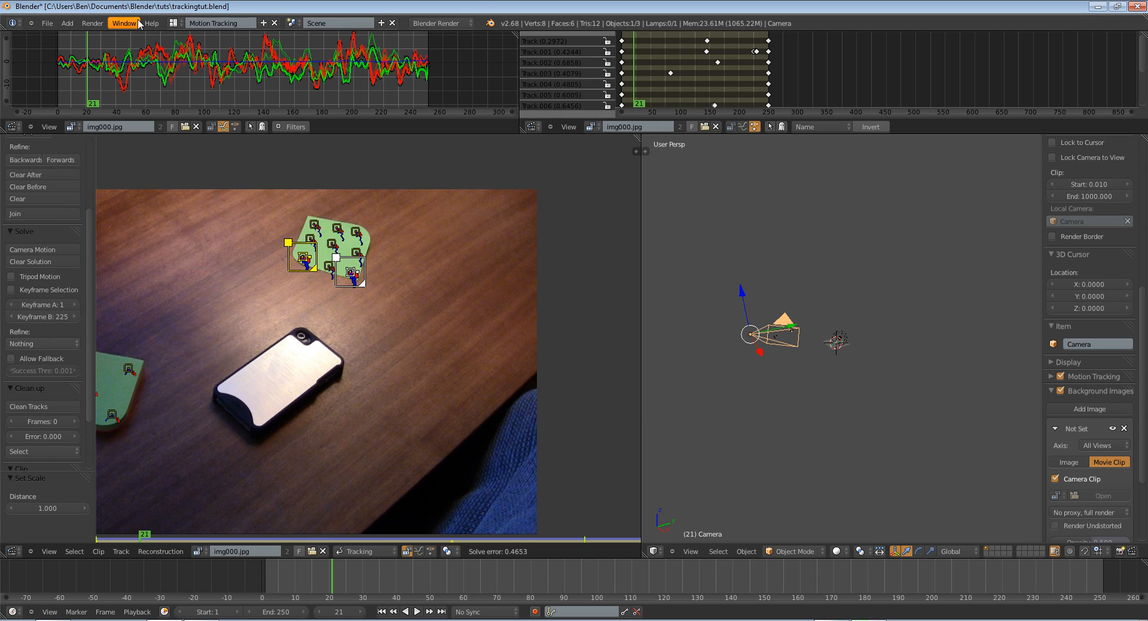
# Switch to the Default screen layout and bring the whole camera into view.
pyautogui.click(175, 22)
pyautogui.click(187, 79)
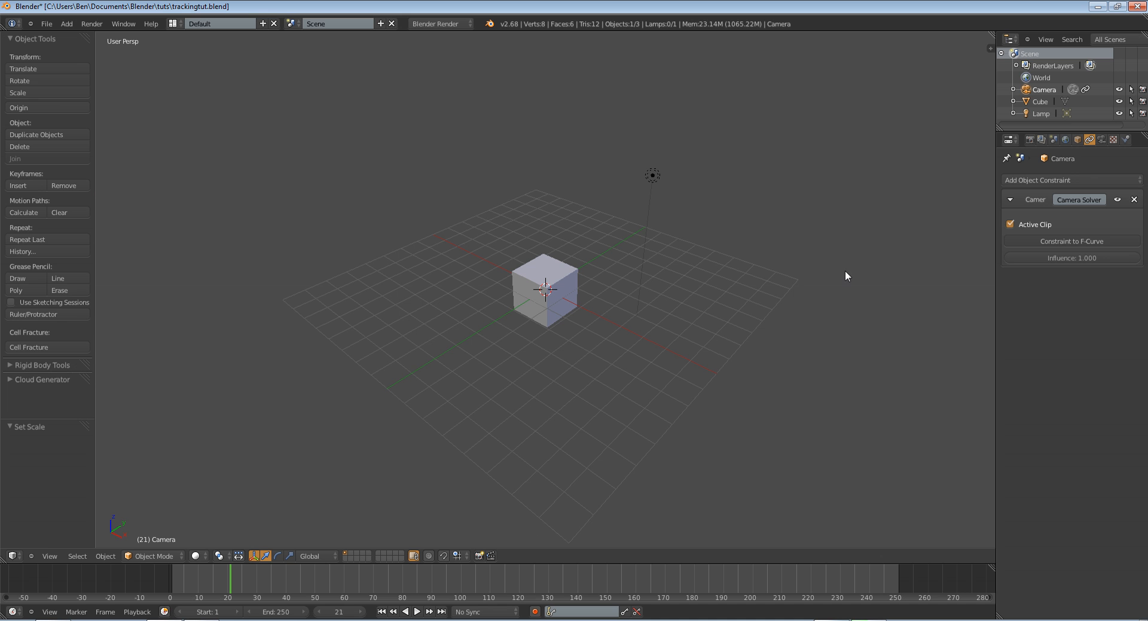
pyautogui.scroll(-5, 751, 292)
pyautogui.scroll(-3, 752, 297)
pyautogui.moveTo(752, 297)
pyautogui.mouseDown(button='middle')
pyautogui.moveTo(766, 309)
pyautogui.moveTo(735, 302)
pyautogui.mouseUp(button='middle')
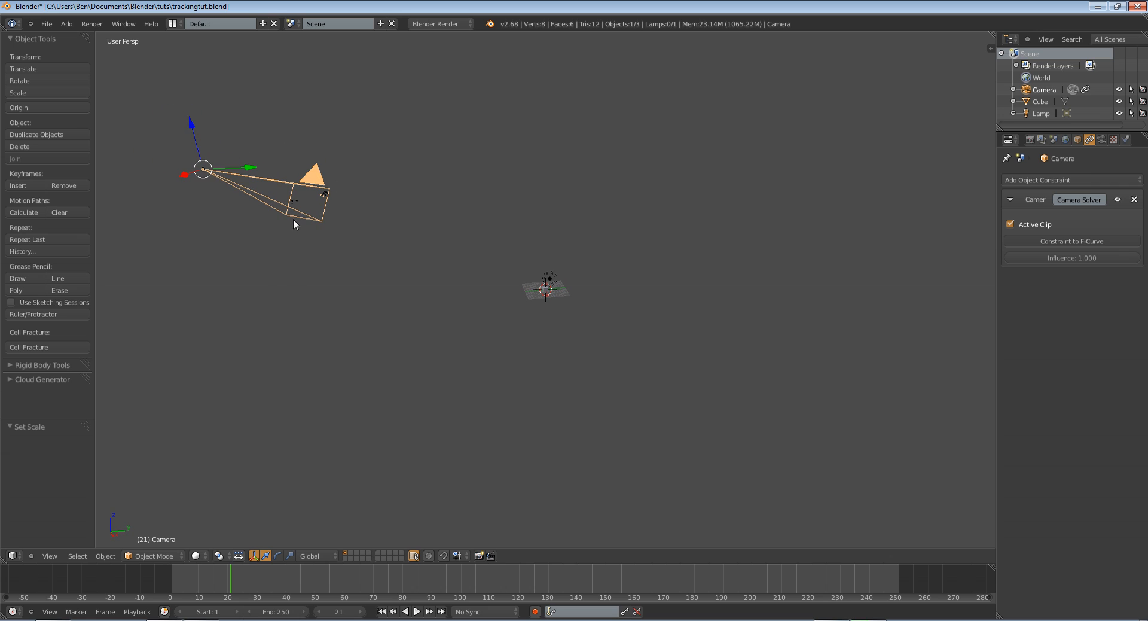
# Reduce the camera's display size to 0.04 in its data settings.
pyautogui.click(1101, 139)
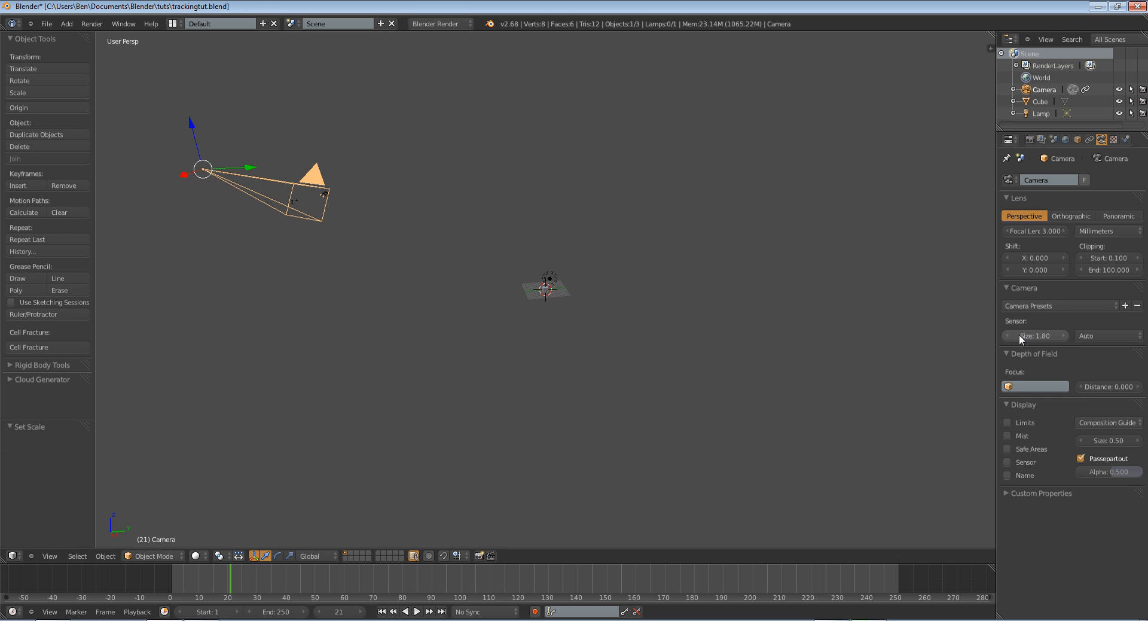
pyautogui.moveTo(1019, 335); pyautogui.dragTo(1045, 341)
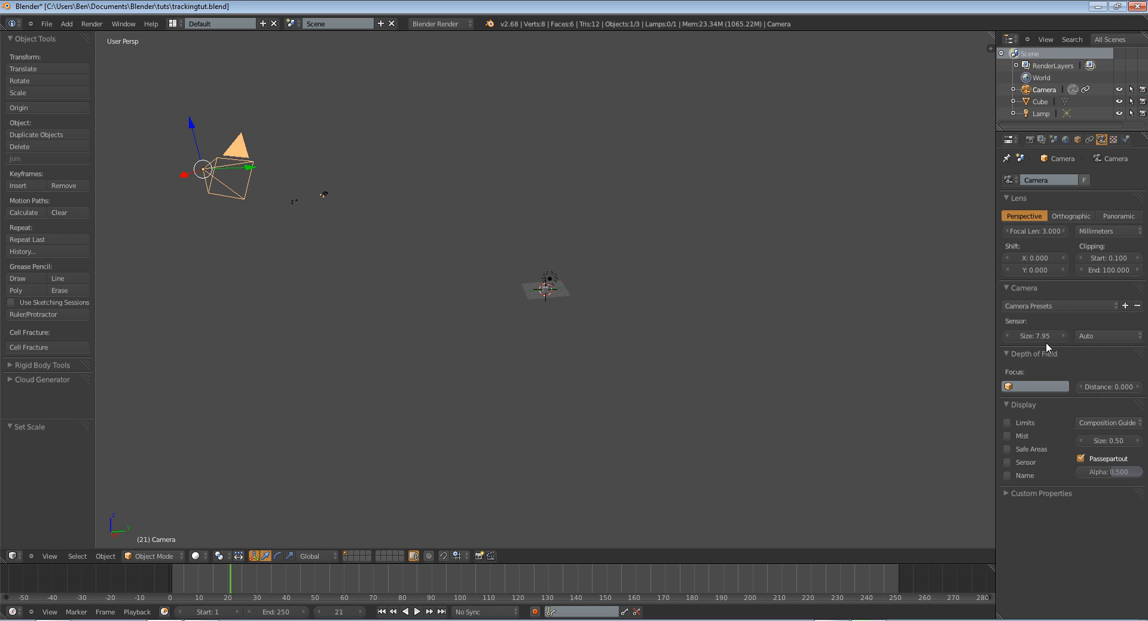
pyautogui.hotkey('ctrl', 'z')
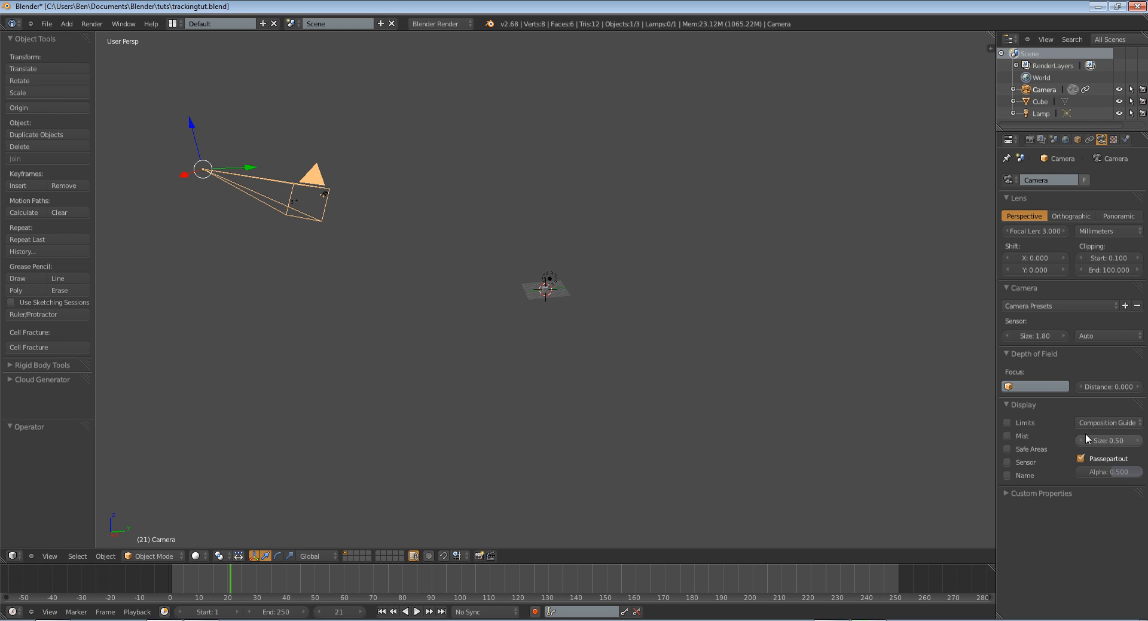
pyautogui.moveTo(1082, 441); pyautogui.dragTo(1056, 445)
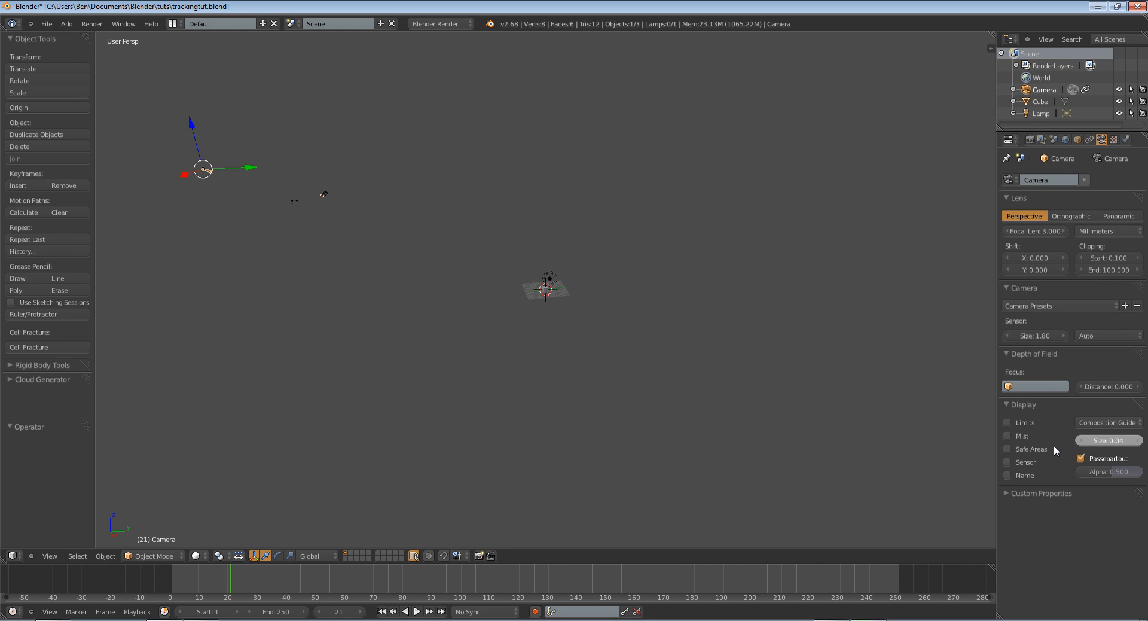
# Return to the Motion Tracking layout and set the floor plane from three markers on the farther green note.
pyautogui.click(169, 22)
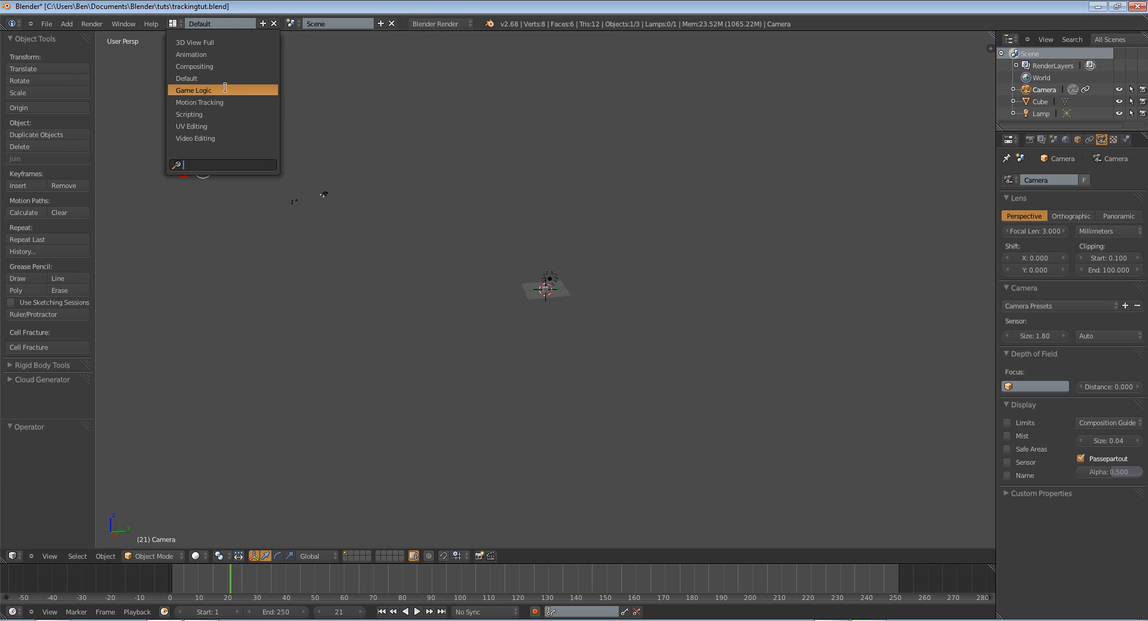
pyautogui.click(239, 102)
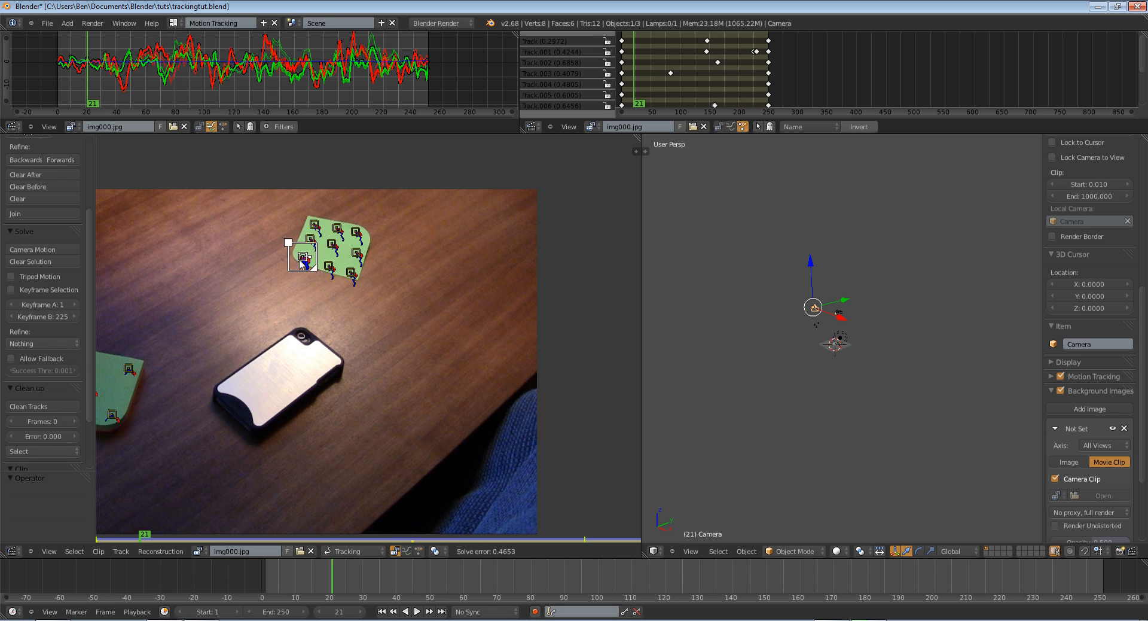
pyautogui.click(335, 228)
pyautogui.keyDown('shift'); pyautogui.click(356, 291); pyautogui.keyUp('shift')
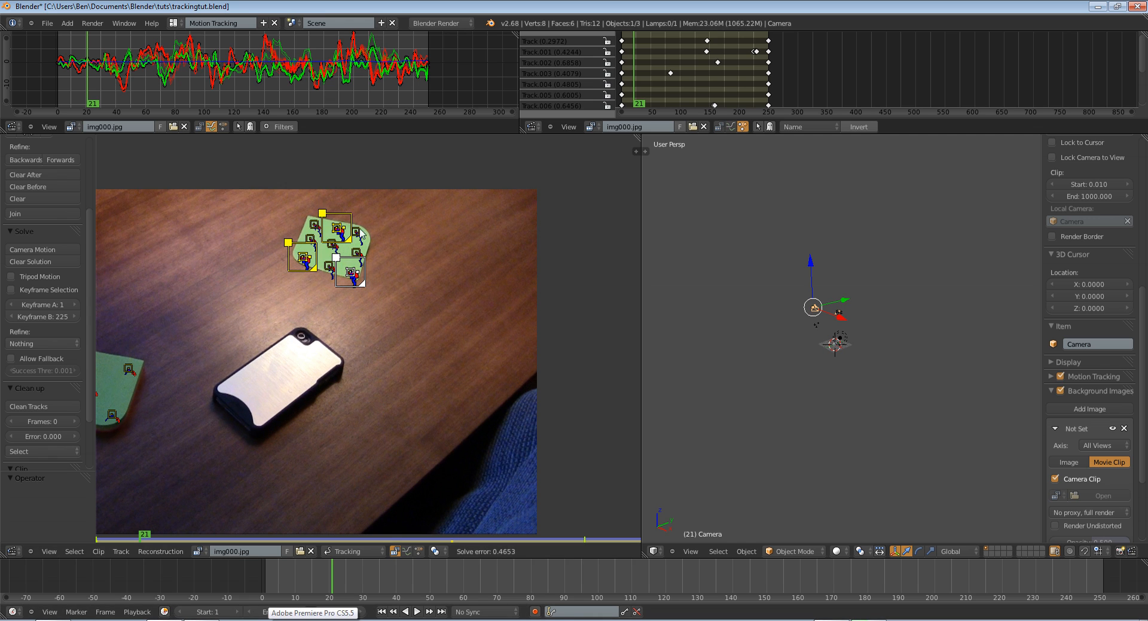
pyautogui.click(161, 551)
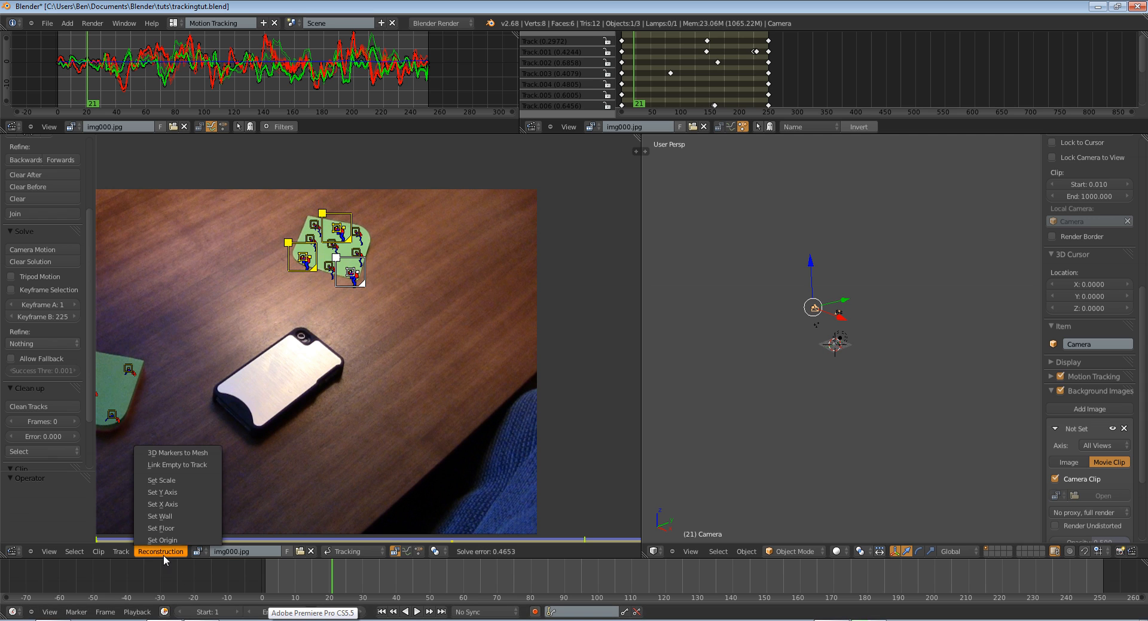
pyautogui.click(181, 526)
# Hide the default cube in the 3D view.
pyautogui.moveTo(878, 453); pyautogui.dragTo(1038, 457, button='middle')
pyautogui.scroll(4, 813, 451)
pyautogui.moveTo(813, 451); pyautogui.dragTo(851, 385, button='middle')
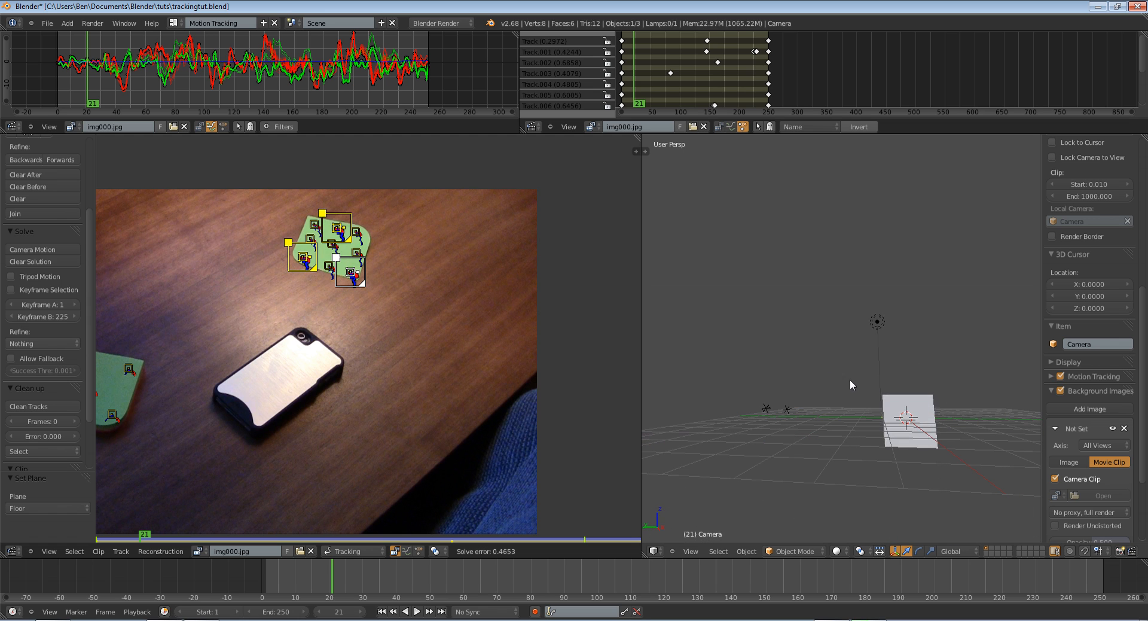
pyautogui.rightClick(920, 406)
pyautogui.press('z')
pyautogui.press('z')
pyautogui.press('h')
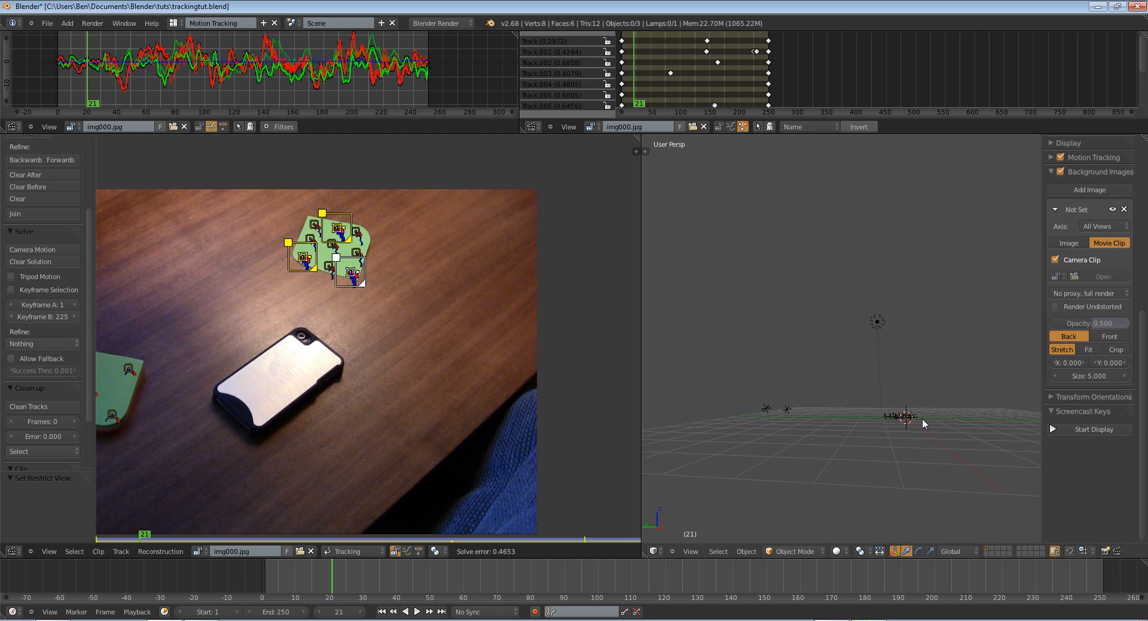
# Examine from several angles how the reconstructed points of both green notes lie relative to the grid floor.
pyautogui.moveTo(922, 419); pyautogui.dragTo(937, 452, button='middle')
pyautogui.moveTo(936, 440)
pyautogui.mouseDown()
pyautogui.moveTo(908, 464)
pyautogui.moveTo(923, 438)
pyautogui.mouseUp()
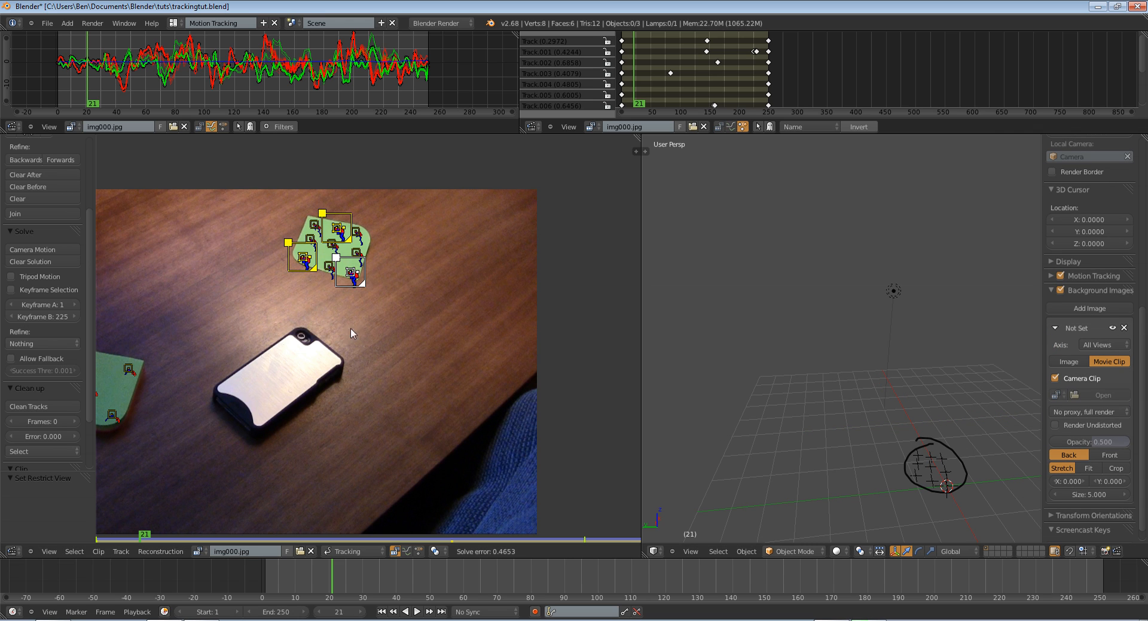
pyautogui.press('f')
pyautogui.moveTo(925, 442); pyautogui.dragTo(741, 322, button='middle')
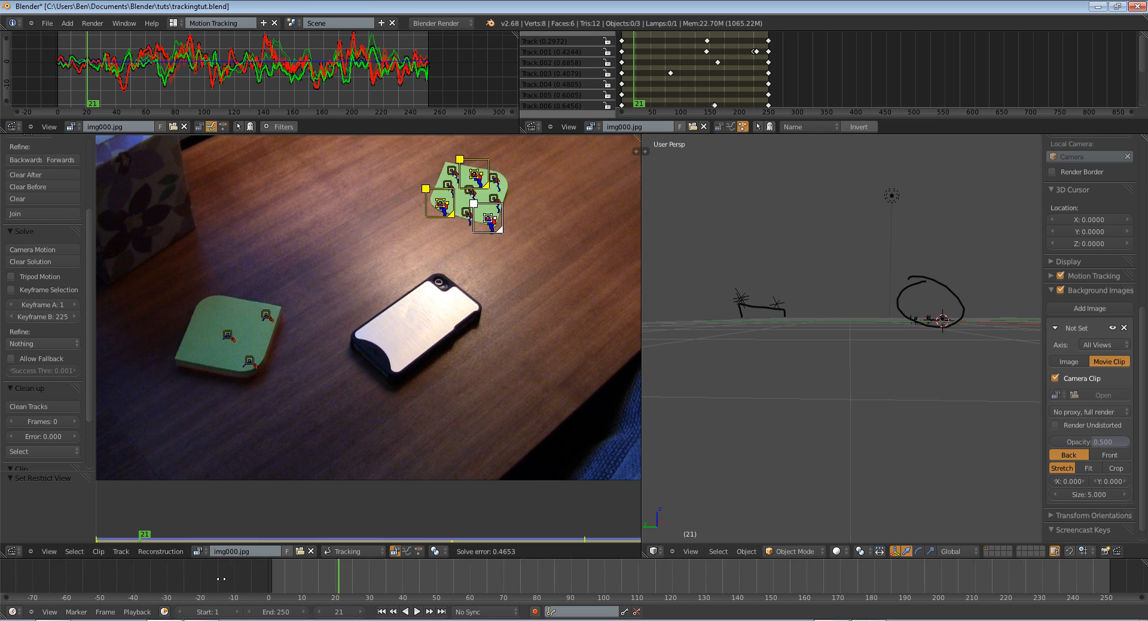
pyautogui.moveTo(825, 418)
pyautogui.mouseDown(button='middle')
pyautogui.moveTo(794, 377)
pyautogui.moveTo(784, 326)
pyautogui.mouseUp(button='middle')
pyautogui.press('c')
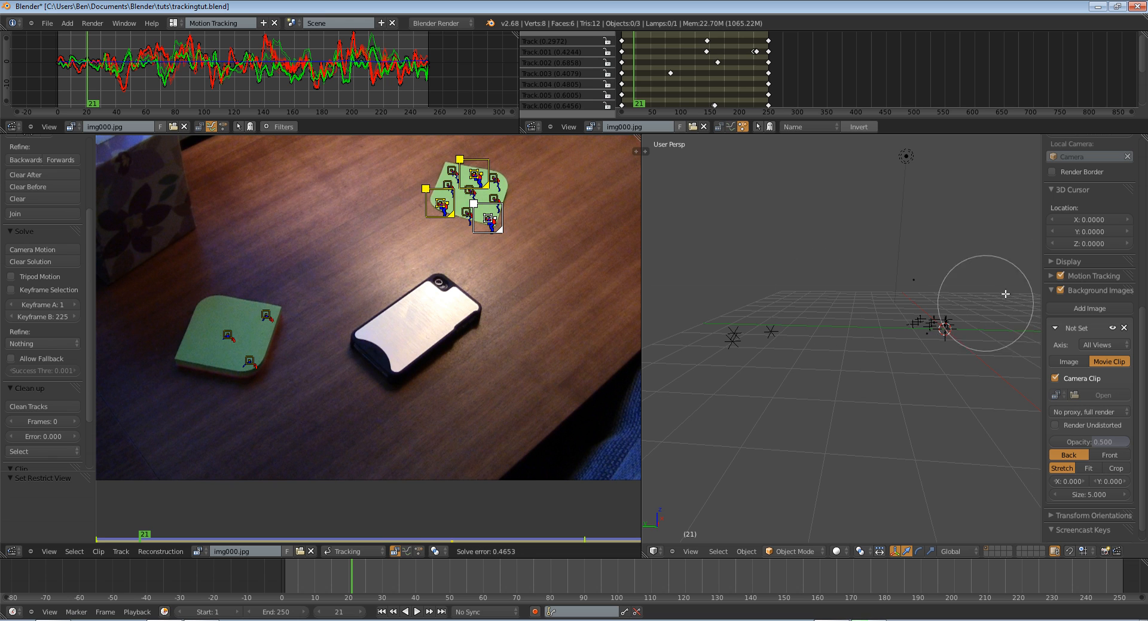
pyautogui.press('Escape')
pyautogui.scroll(-5, 802, 418)
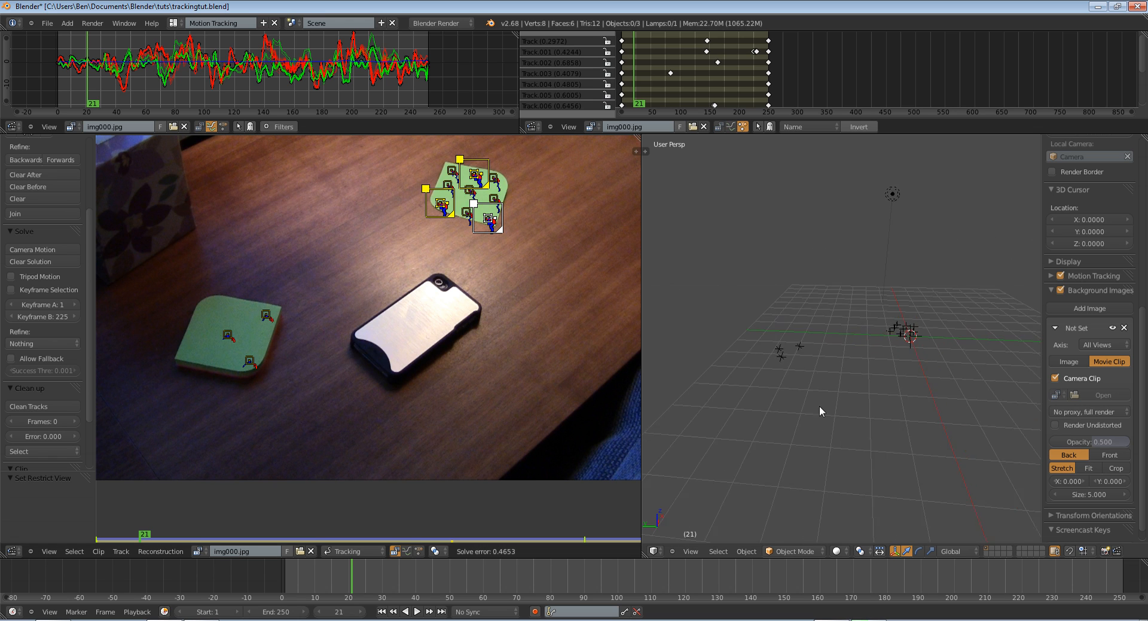
pyautogui.moveTo(819, 405); pyautogui.dragTo(836, 364, button='middle')
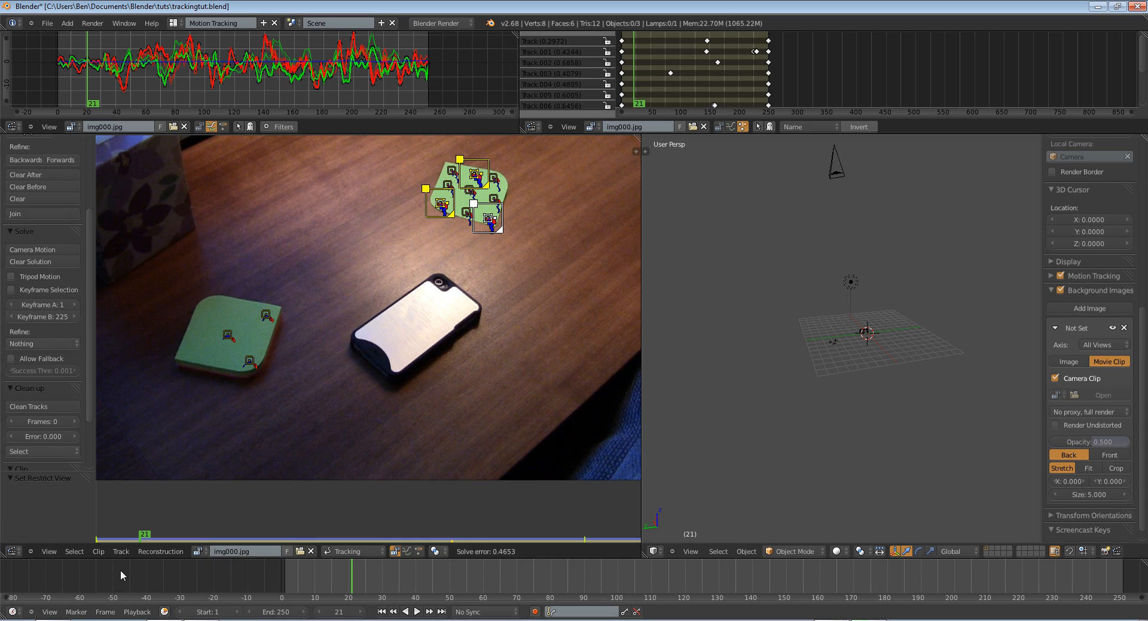
# Set the scene origin at the tracking marker nearest the lower corner of the farther green note.
pyautogui.click(161, 551)
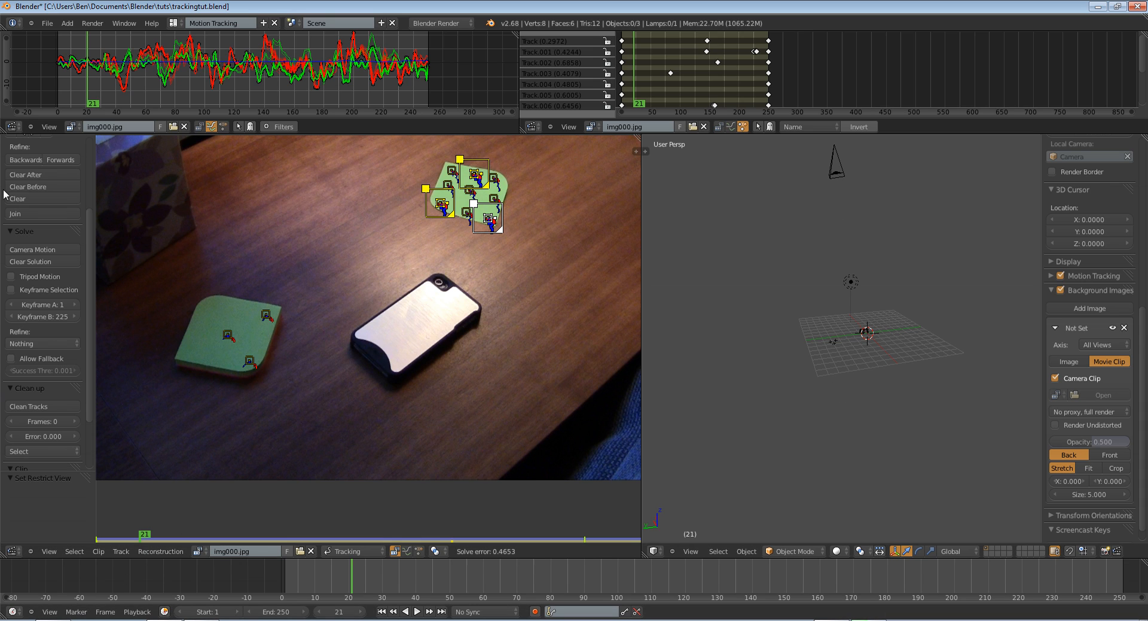
pyautogui.rightClick(526, 205)
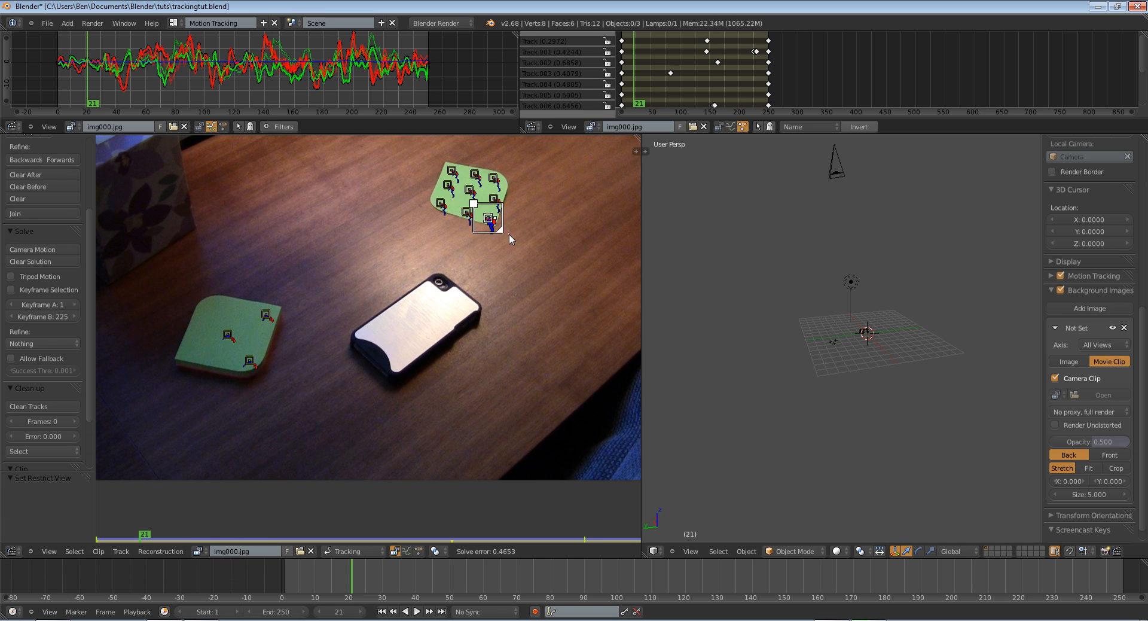
pyautogui.click(161, 549)
pyautogui.click(178, 538)
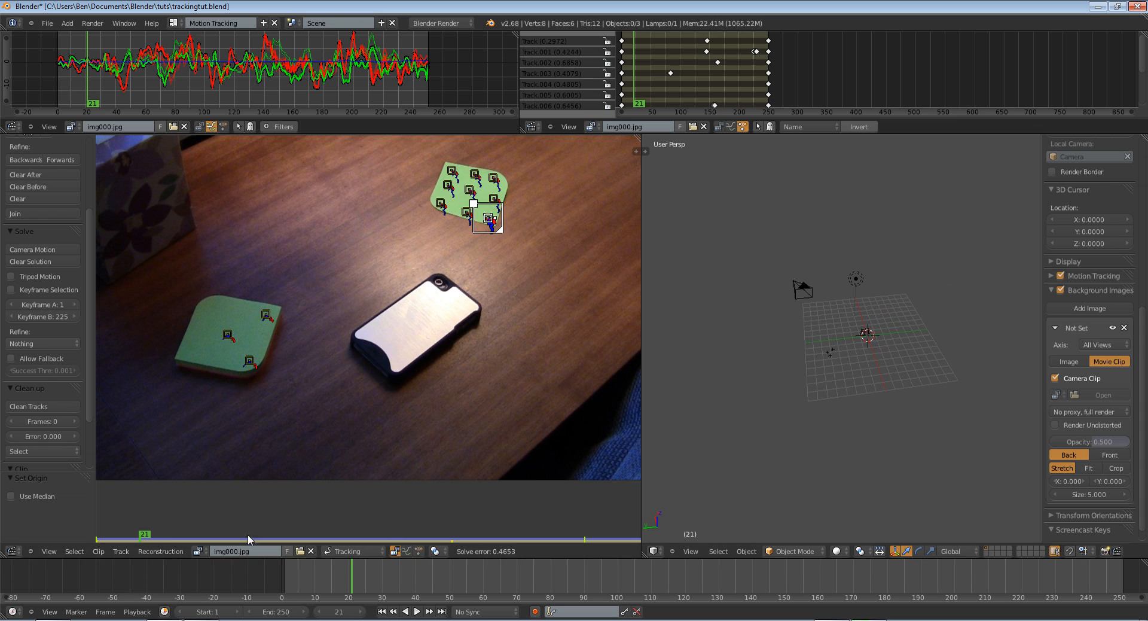
pyautogui.scroll(-3, 60, 419)
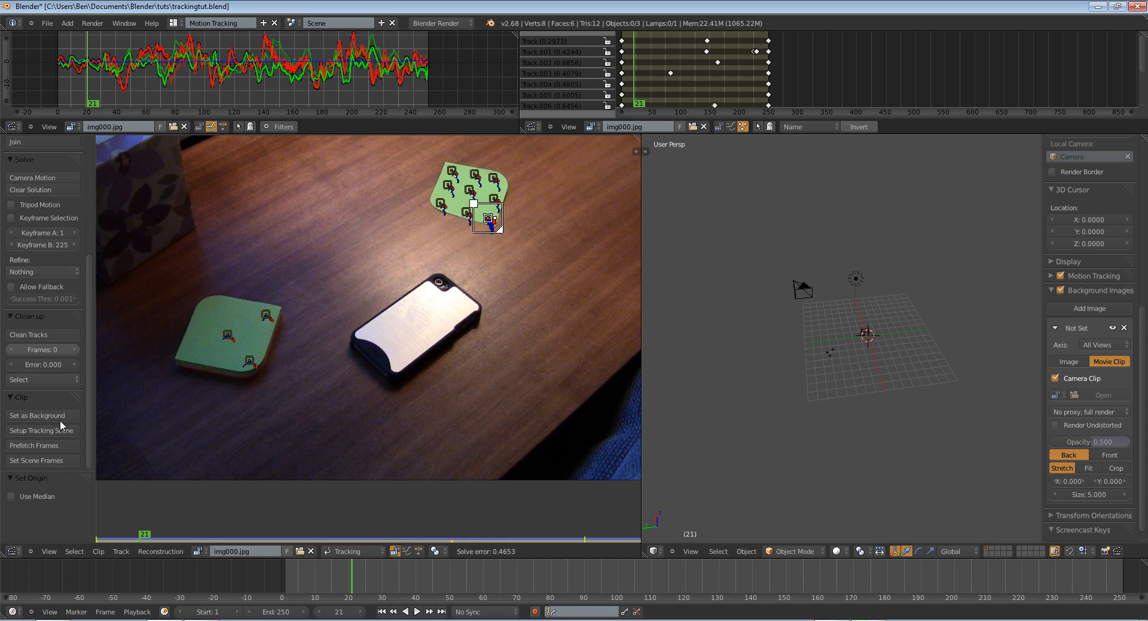
pyautogui.click(162, 551)
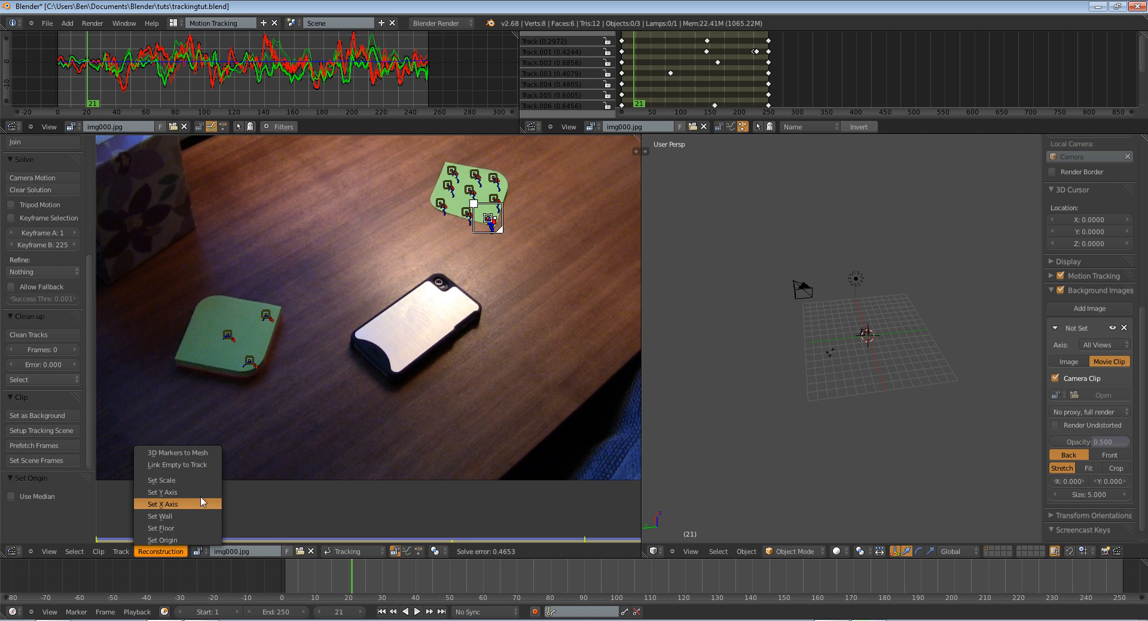
pyautogui.click(187, 517)
pyautogui.moveTo(350, 367); pyautogui.dragTo(367, 475, button='middle')
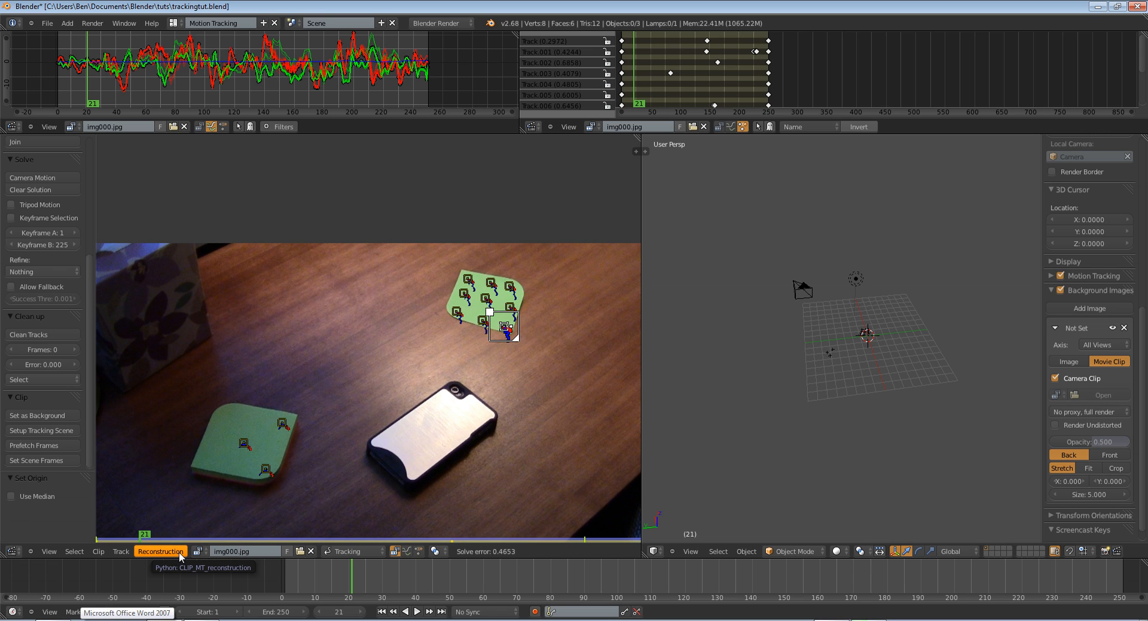
pyautogui.click(161, 551)
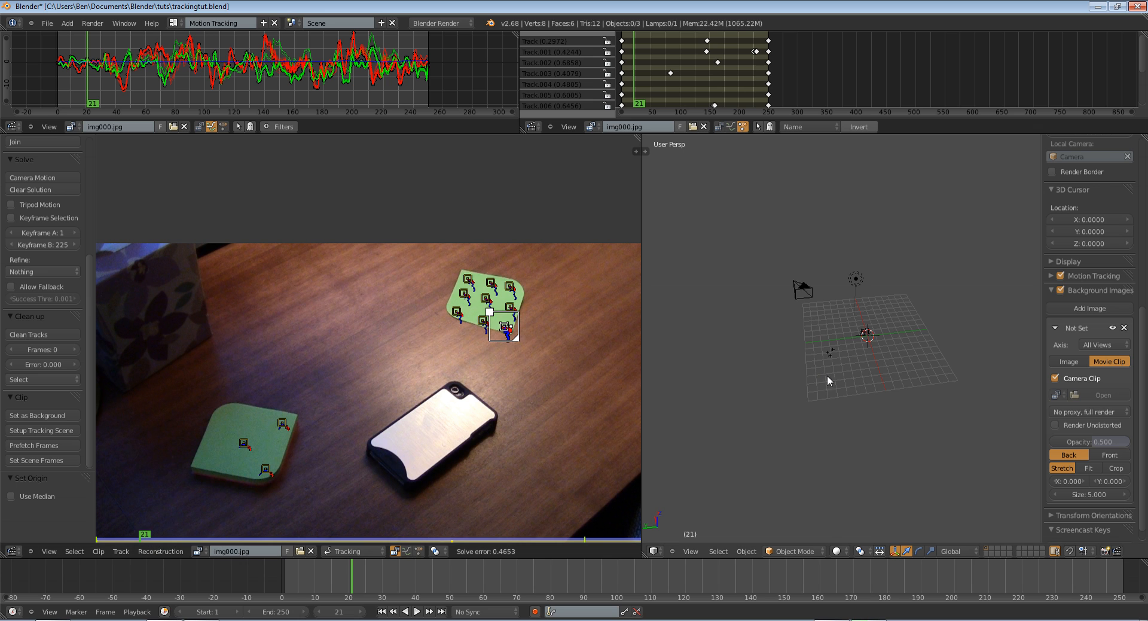
# Add a plane at the scene origin and scale it by about -11.15 as a large floor.
pyautogui.scroll(3, 844, 383)
pyautogui.moveTo(845, 383); pyautogui.dragTo(799, 385, button='middle')
pyautogui.press('a')
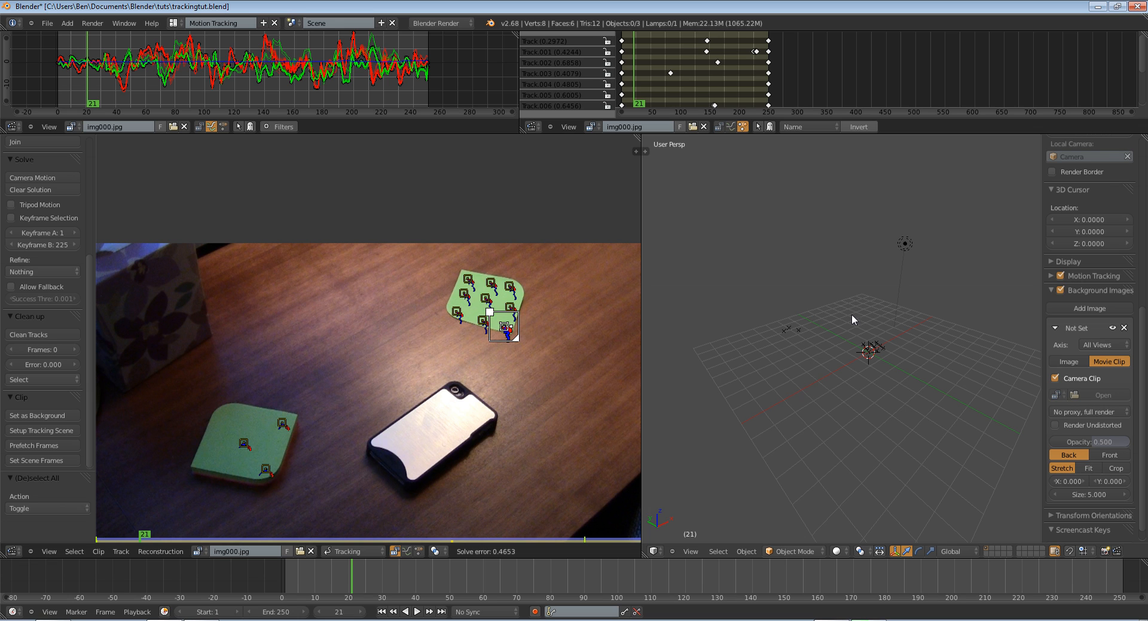
pyautogui.hotkey('shift', 'a')
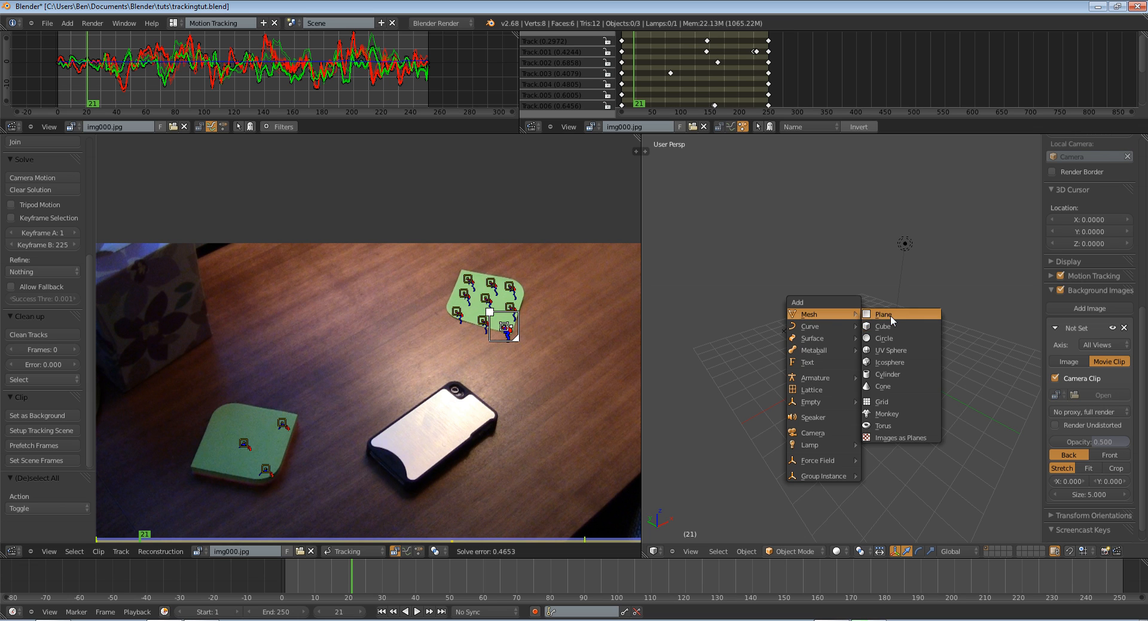
pyautogui.click(876, 317)
pyautogui.press('s')
pyautogui.click(1017, 434)
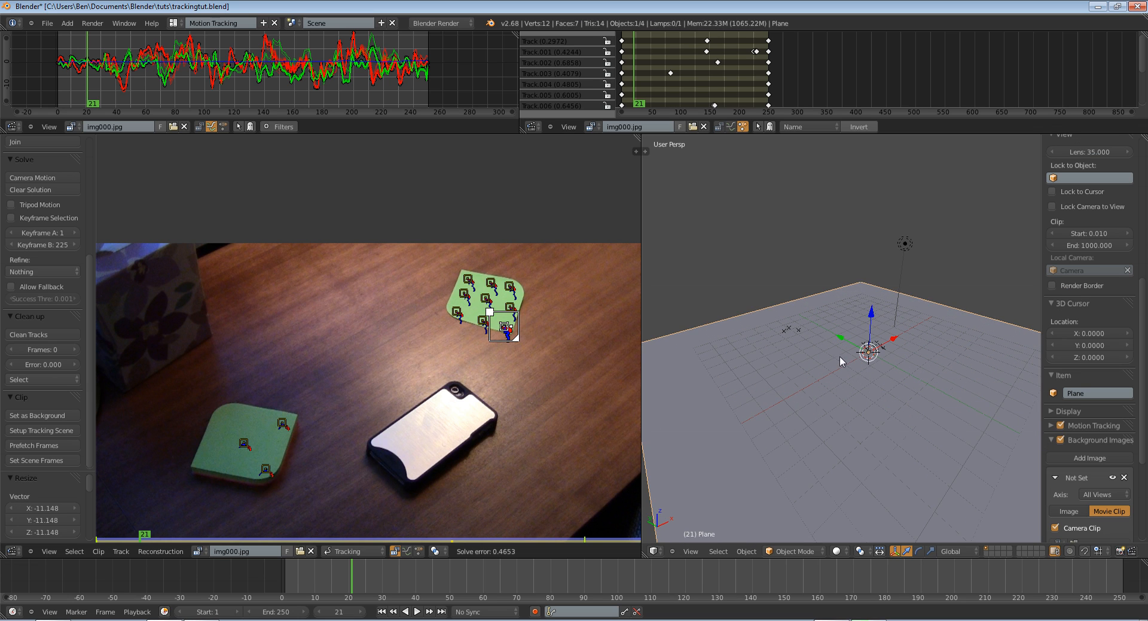
# Add a cube at the scene origin and flatten it along Z to about 0.28 of its height.
pyautogui.hotkey('shift', 'a')
pyautogui.moveTo(831, 349)
pyautogui.click(871, 360)
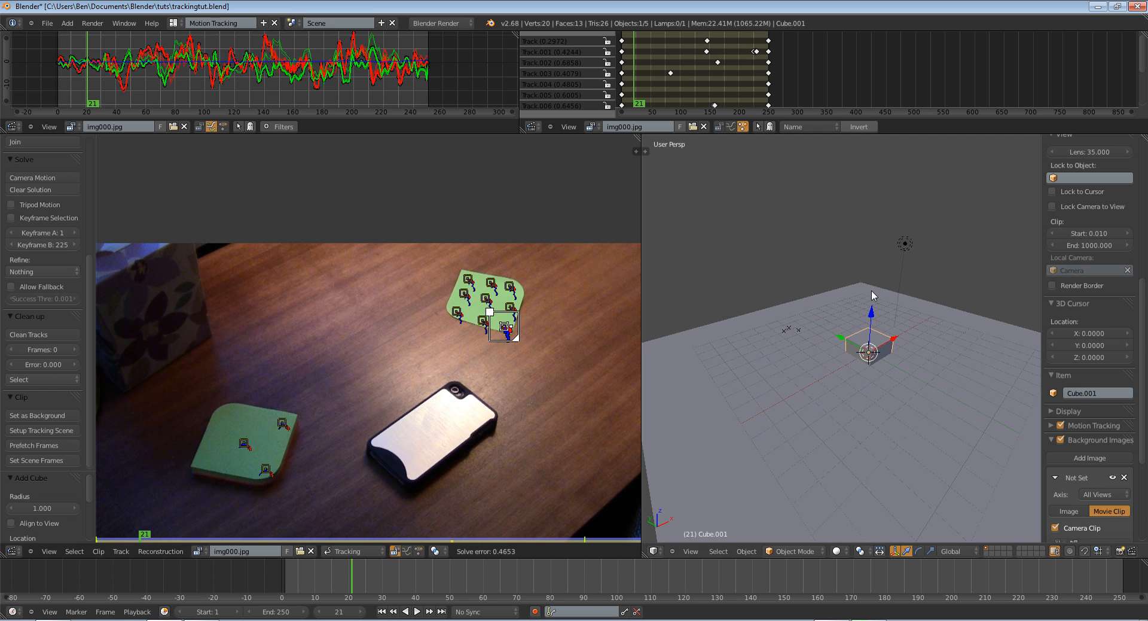
pyautogui.moveTo(872, 295); pyautogui.dragTo(889, 260, button='middle')
pyautogui.press('s')
pyautogui.press('z')
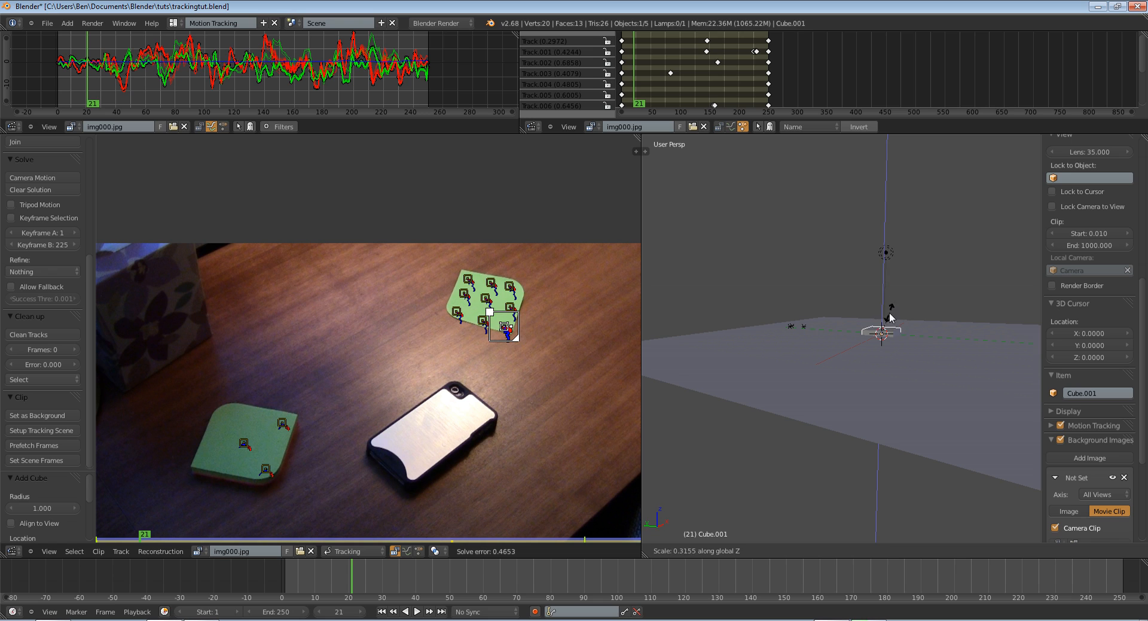
pyautogui.click(890, 316)
# Raise the flattened cube about 0.24 and move it about -1.47 in X and 5.3 in Y towards the nearer note's points.
pyautogui.press('g')
pyautogui.press('z')
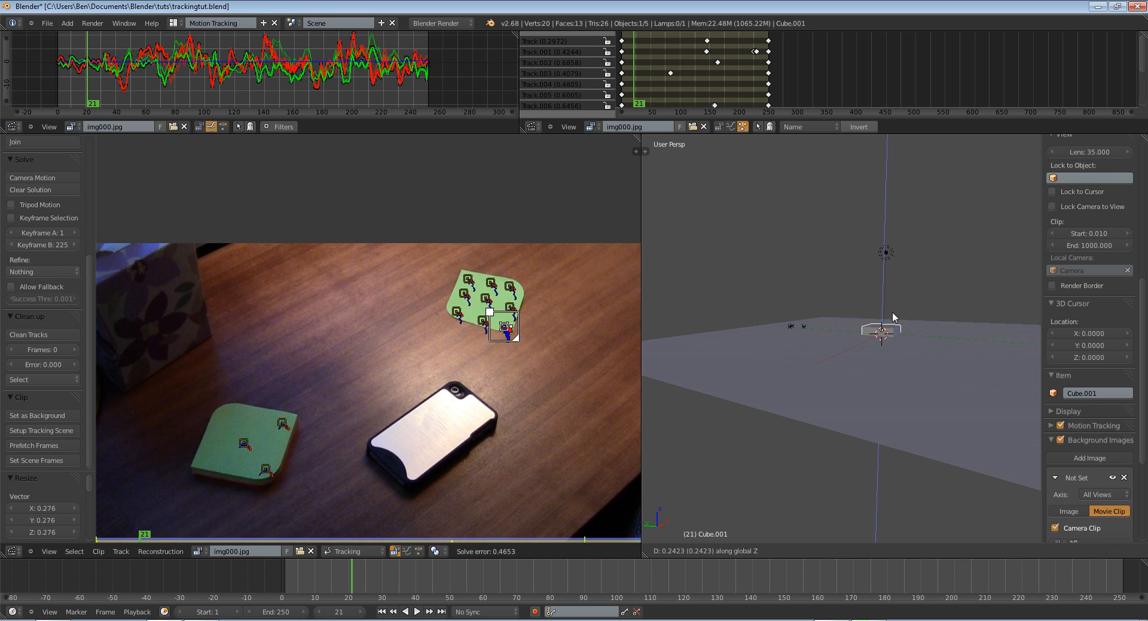
pyautogui.click(893, 317)
pyautogui.press('g')
pyautogui.hotkey('shift', 'z')
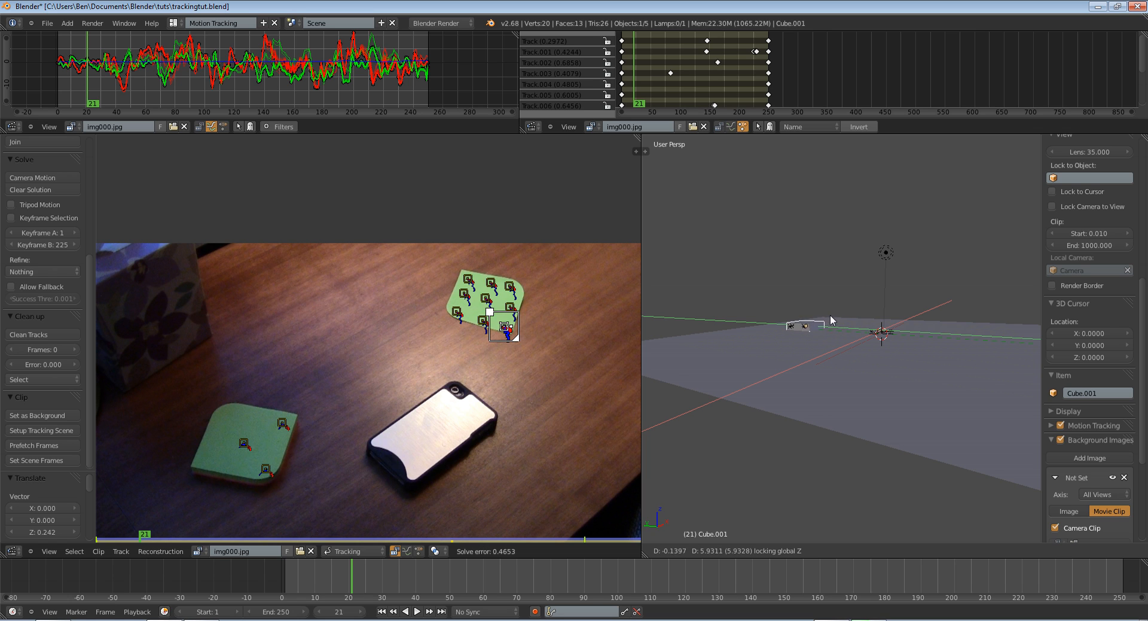
pyautogui.click(829, 323)
# In front orthographic view, shift the cube about -0.76 along X under the nearer note's points and display it as wireframe.
pyautogui.press('KP_1')
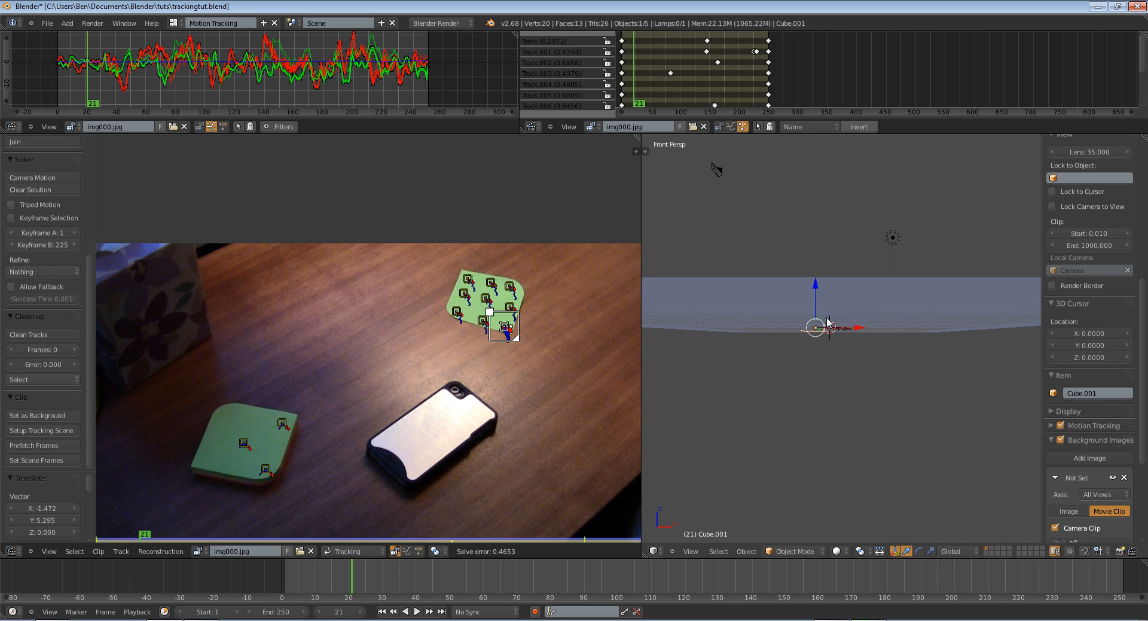
pyautogui.press('KP_5')
pyautogui.scroll(8, 977, 327)
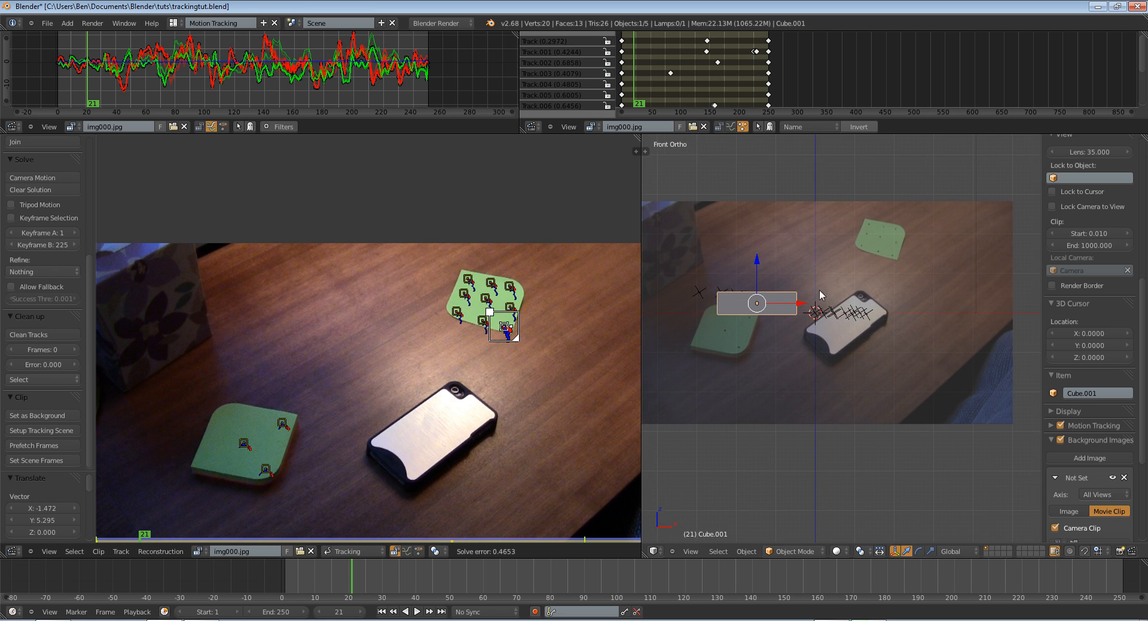
pyautogui.keyDown('ctrl'); pyautogui.scroll(5, 977, 327); pyautogui.keyUp('ctrl')
pyautogui.moveTo(926, 328); pyautogui.dragTo(827, 341)
pyautogui.press('z')
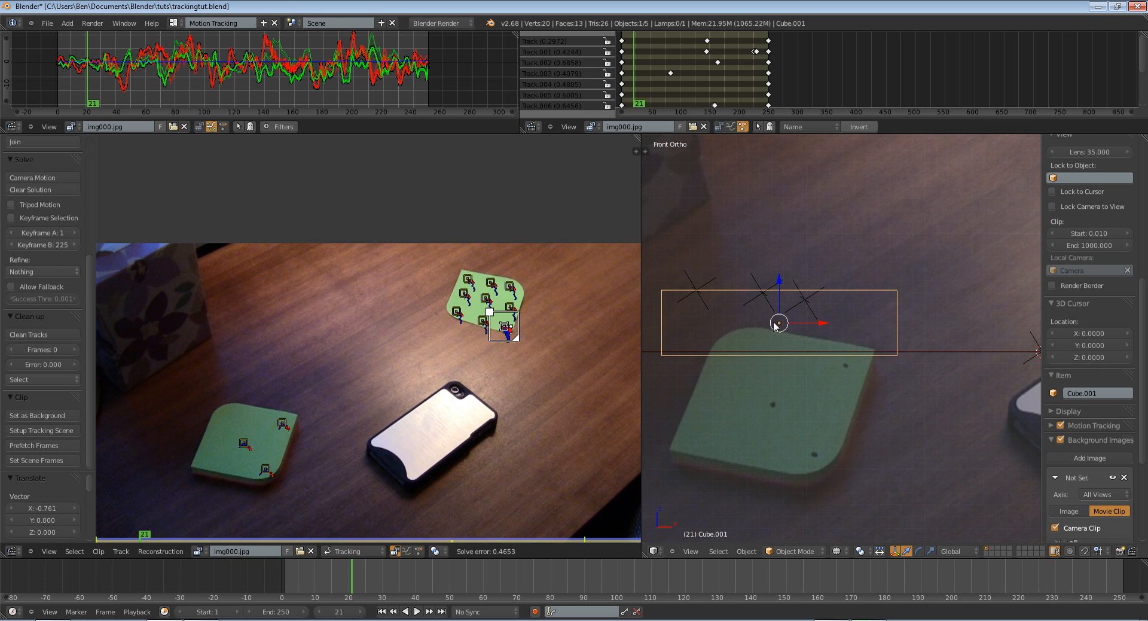
# Lower the cube slightly along Z and rotate it about 4.3° to match the slope of the tracked points.
pyautogui.press('g')
pyautogui.press('z')
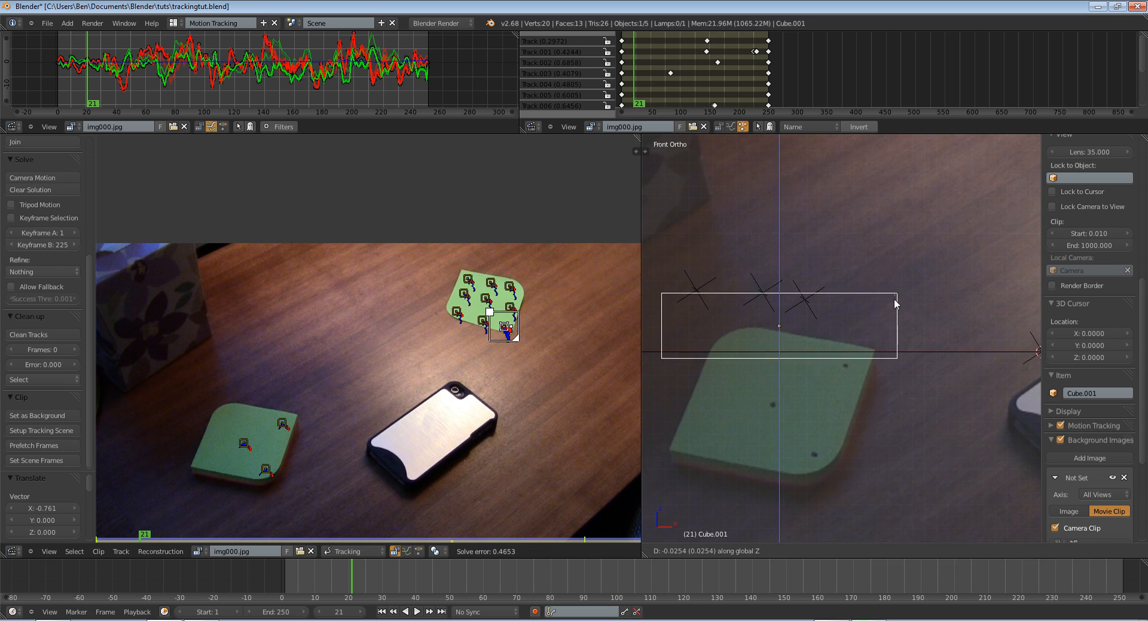
pyautogui.click(896, 302)
pyautogui.press('r')
pyautogui.click(894, 312)
# Examine the cube's fit to the tracked points and floor plane from other angles, in solid and wireframe display.
pyautogui.moveTo(894, 313)
pyautogui.mouseDown(button='middle')
pyautogui.moveTo(899, 332)
pyautogui.moveTo(936, 320)
pyautogui.moveTo(859, 335)
pyautogui.moveTo(909, 362)
pyautogui.moveTo(933, 281)
pyautogui.moveTo(879, 297)
pyautogui.moveTo(930, 243)
pyautogui.moveTo(950, 292)
pyautogui.moveTo(945, 275)
pyautogui.moveTo(889, 326)
pyautogui.moveTo(963, 246)
pyautogui.moveTo(934, 300)
pyautogui.mouseUp(button='middle')
pyautogui.press('z')
pyautogui.press('KP_3')
pyautogui.scroll(-4, 931, 277)
pyautogui.scroll(-4, 933, 300)
pyautogui.rightClick(831, 417)
pyautogui.press('z')
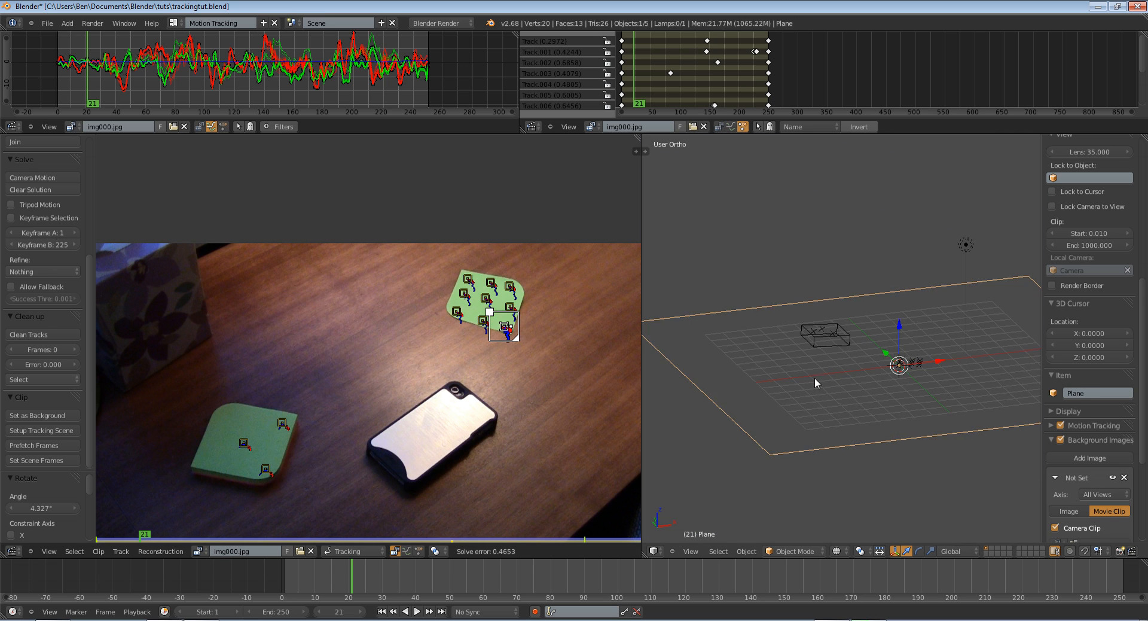
pyautogui.press('z')
# Add a monkey head at the scene origin and tilt it freely by about -34° and -17°, plus a 22.7° rotation.
pyautogui.hotkey('shift', 'a')
pyautogui.moveTo(871, 367)
pyautogui.click(902, 469)
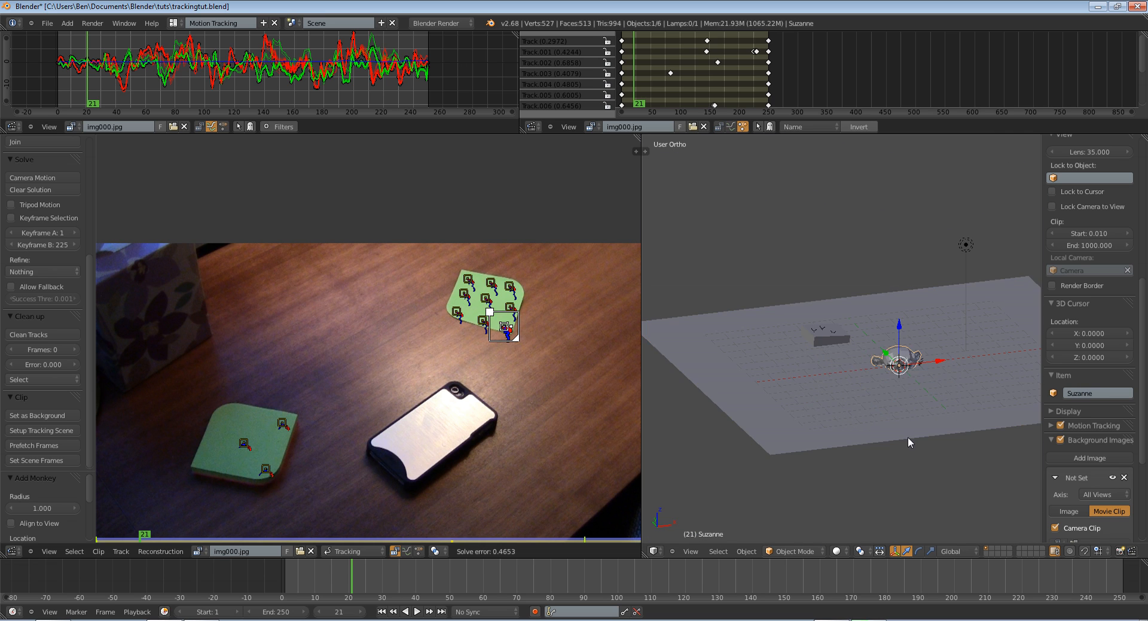
pyautogui.press('r')
pyautogui.click(896, 376)
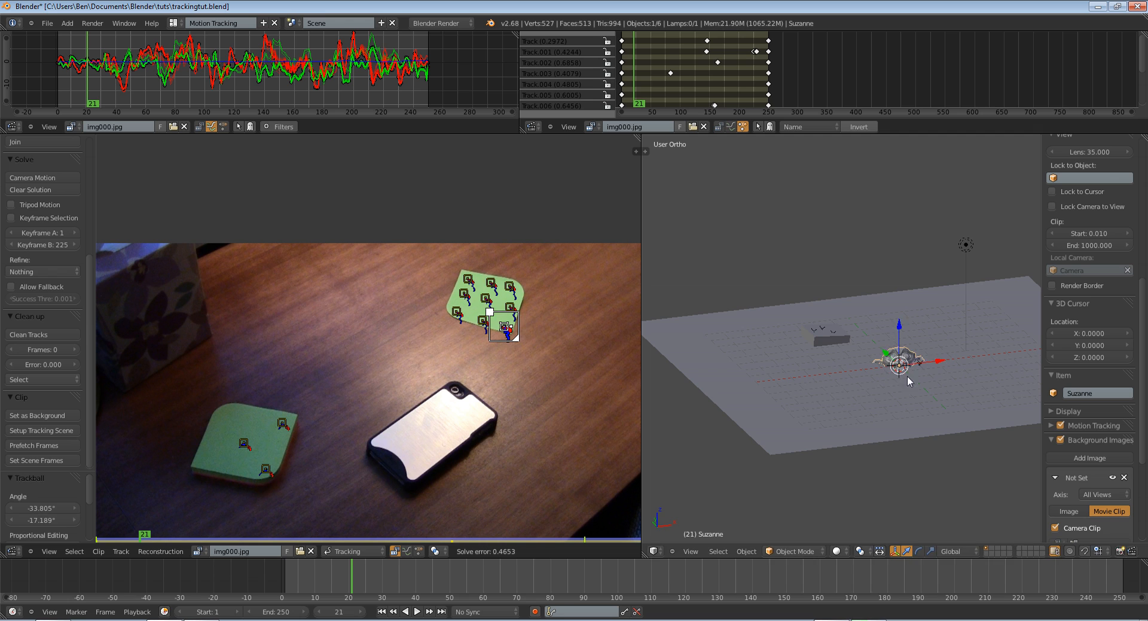
pyautogui.press('r')
pyautogui.click(976, 385)
# In the camera view, rotate the monkey head about -107°, tilt it slightly and scale it up about 1.93 times.
pyautogui.press('KP_0')
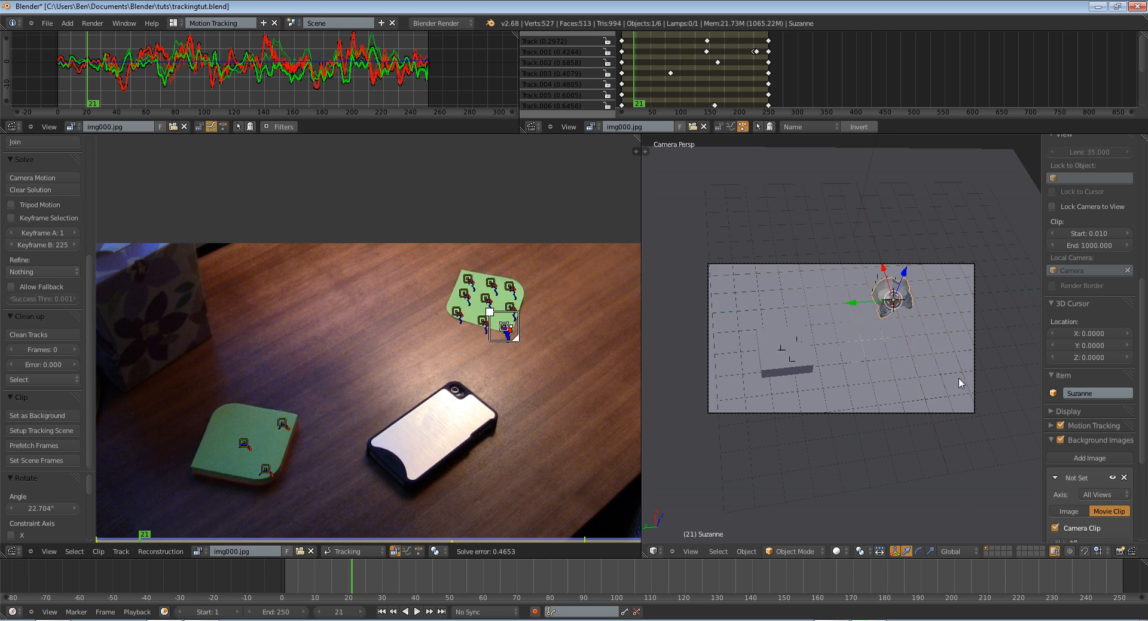
pyautogui.press('r')
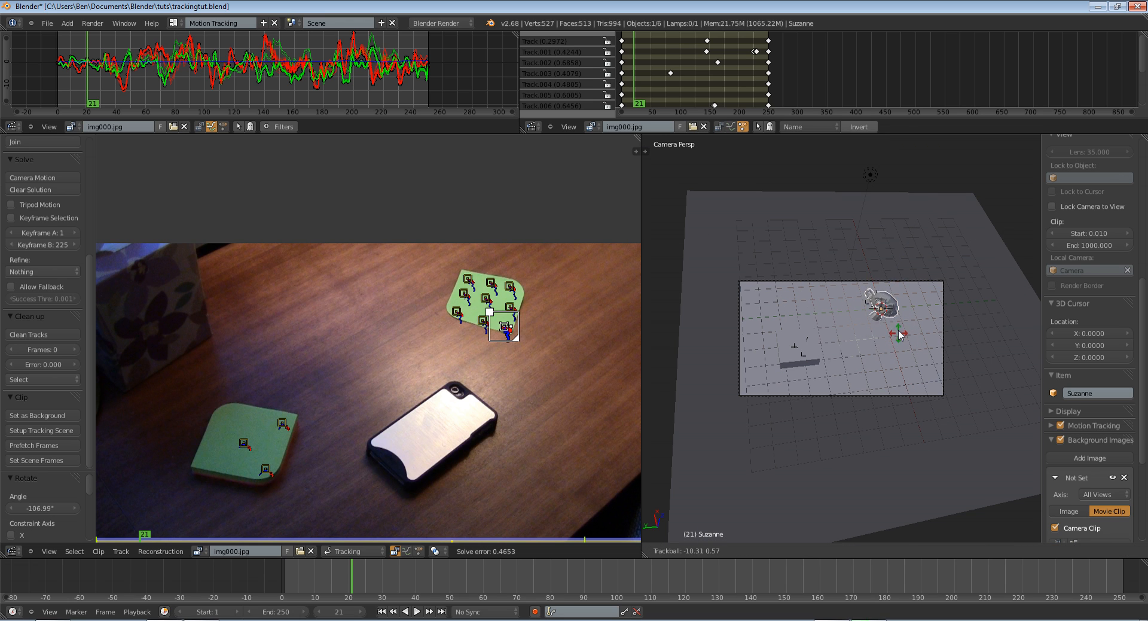
pyautogui.press('s')
pyautogui.click(924, 349)
# Move the monkey head about 2.36 along Z and fine-tune its orientation with a slight free tilt and a -4.4° rotation.
pyautogui.press('g')
pyautogui.hotkey('shift', 'z')
pyautogui.hotkey('shift', 'z')
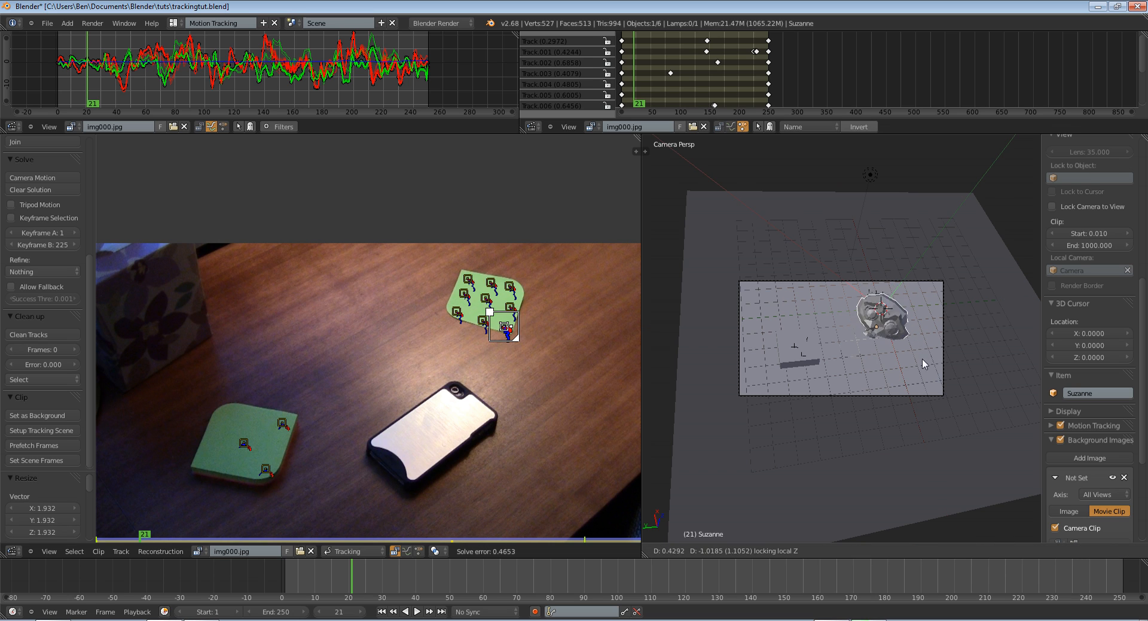
pyautogui.click(909, 385)
pyautogui.press('r')
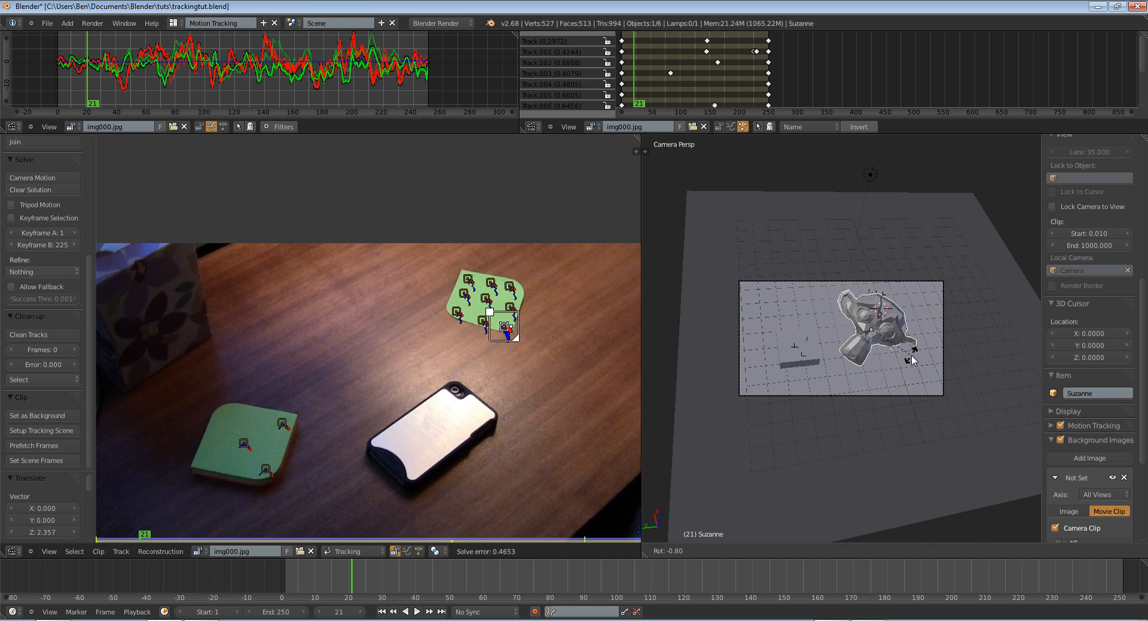
pyautogui.press('r')
pyautogui.click(905, 345)
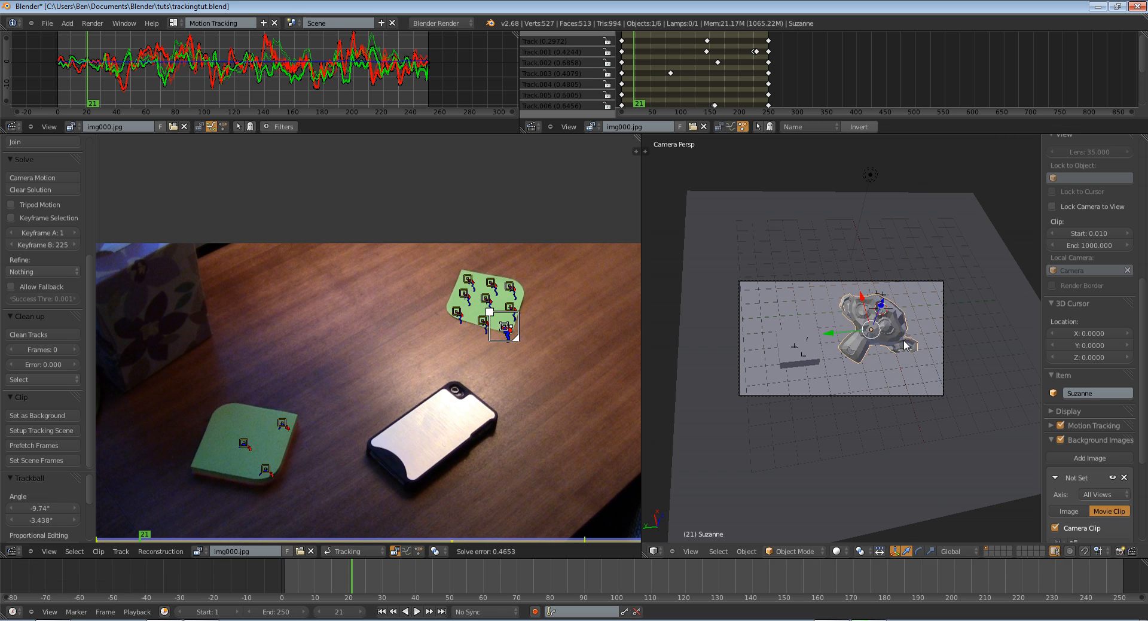
pyautogui.press('r')
pyautogui.click(918, 357)
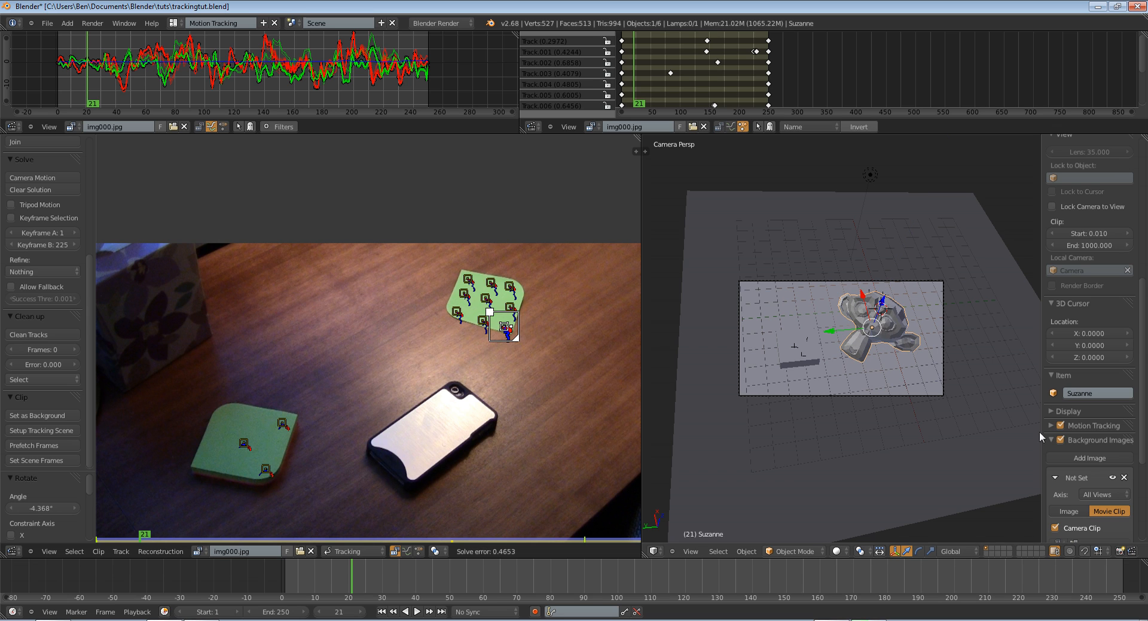
# Start the Screencast Keys display and hide the 3D view's properties sidebar.
pyautogui.scroll(-5, 1107, 489)
pyautogui.click(1093, 531)
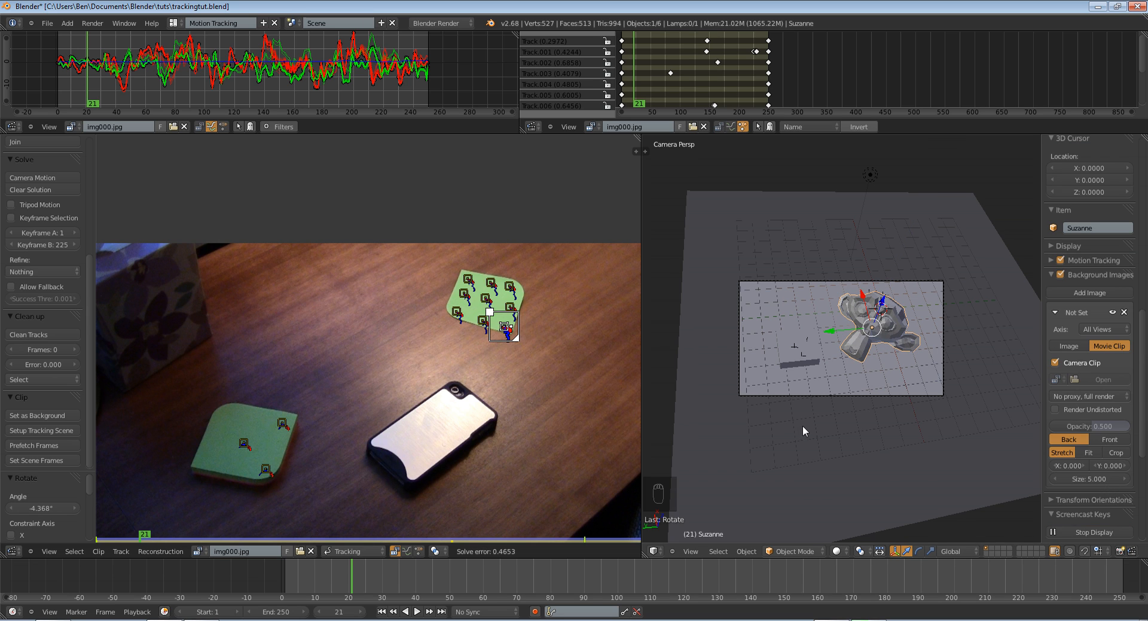
pyautogui.press('n')
pyautogui.scroll(2, 891, 412)
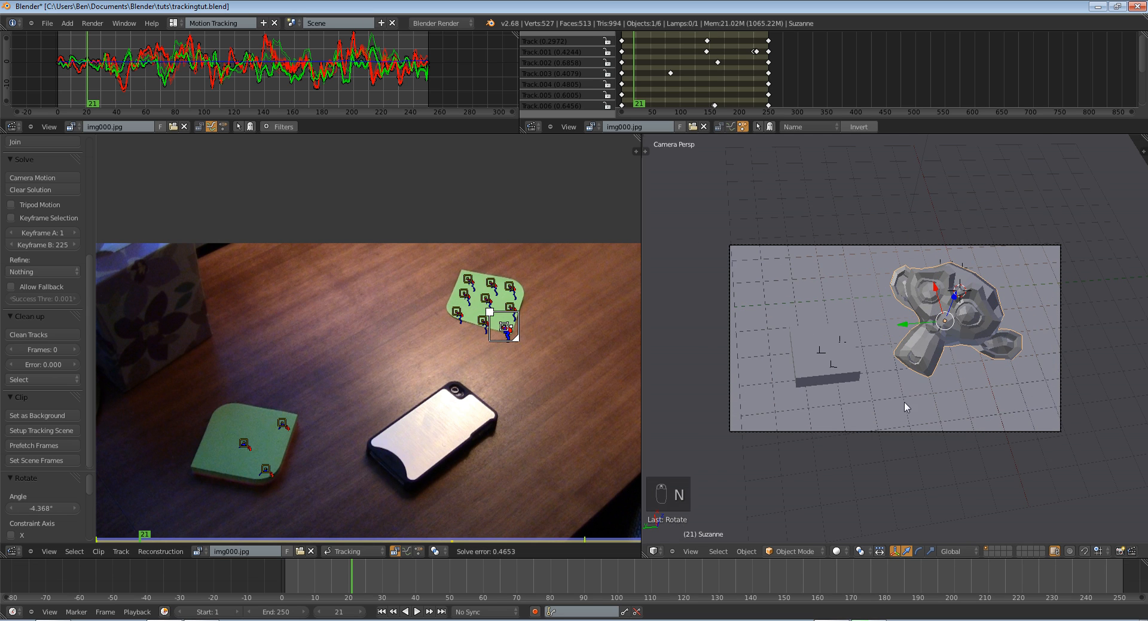
# Switch to the Default screen layout and look through the tracked camera.
pyautogui.click(172, 23)
pyautogui.click(197, 75)
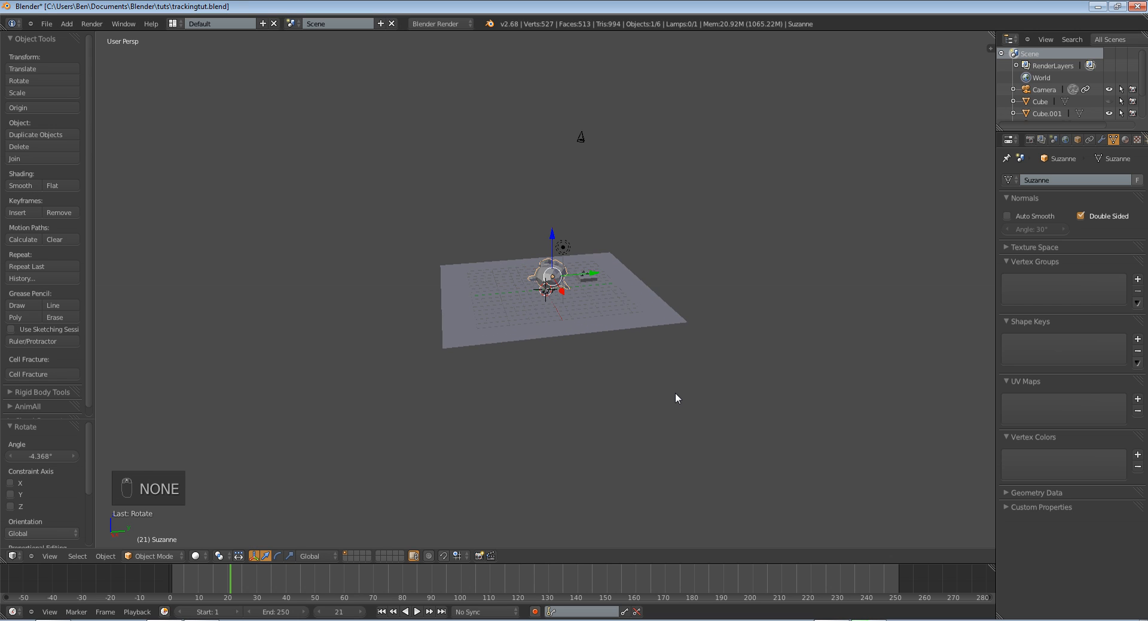
pyautogui.press('KP_0')
# Set the large floor plane's object display type to Wire.
pyautogui.rightClick(555, 429)
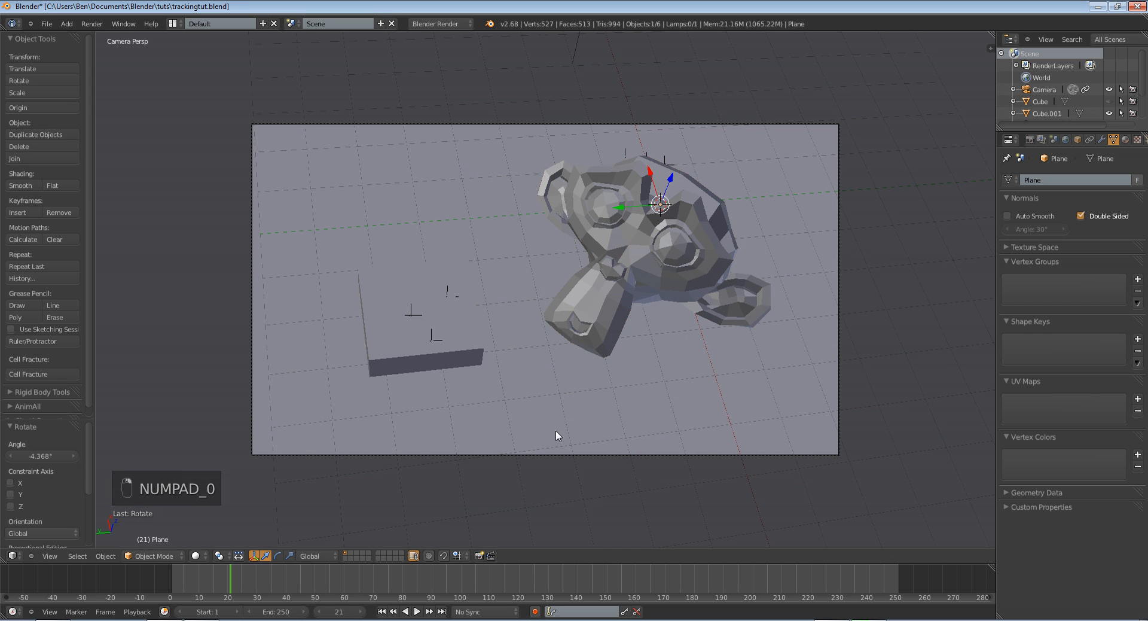
pyautogui.press('z')
pyautogui.scroll(-5, 555, 430)
pyautogui.press('z')
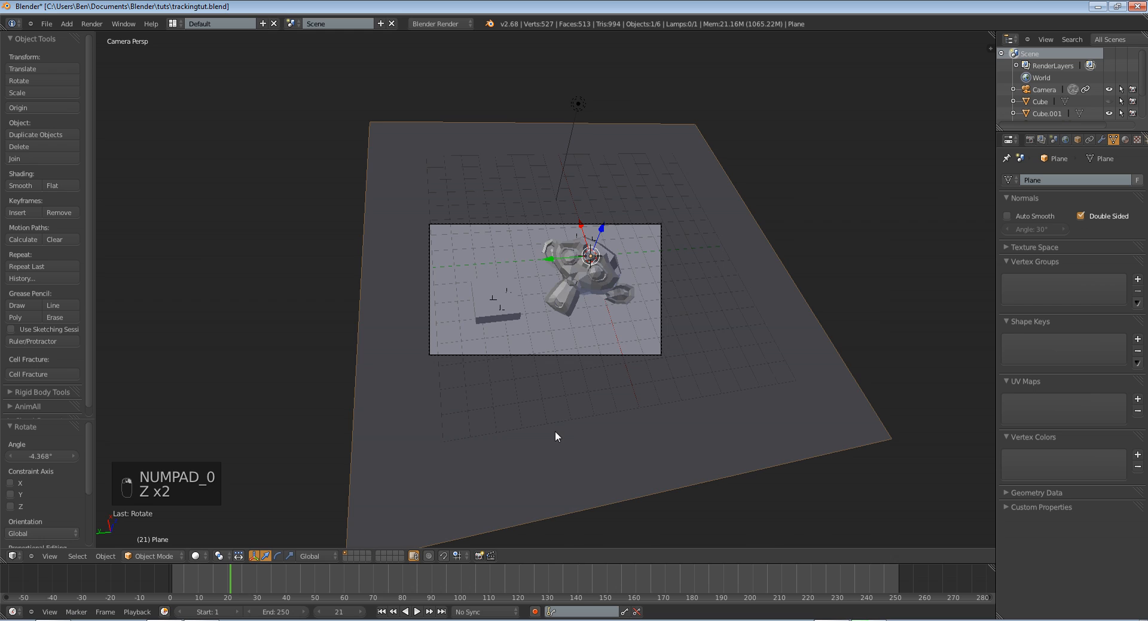
pyautogui.click(1078, 139)
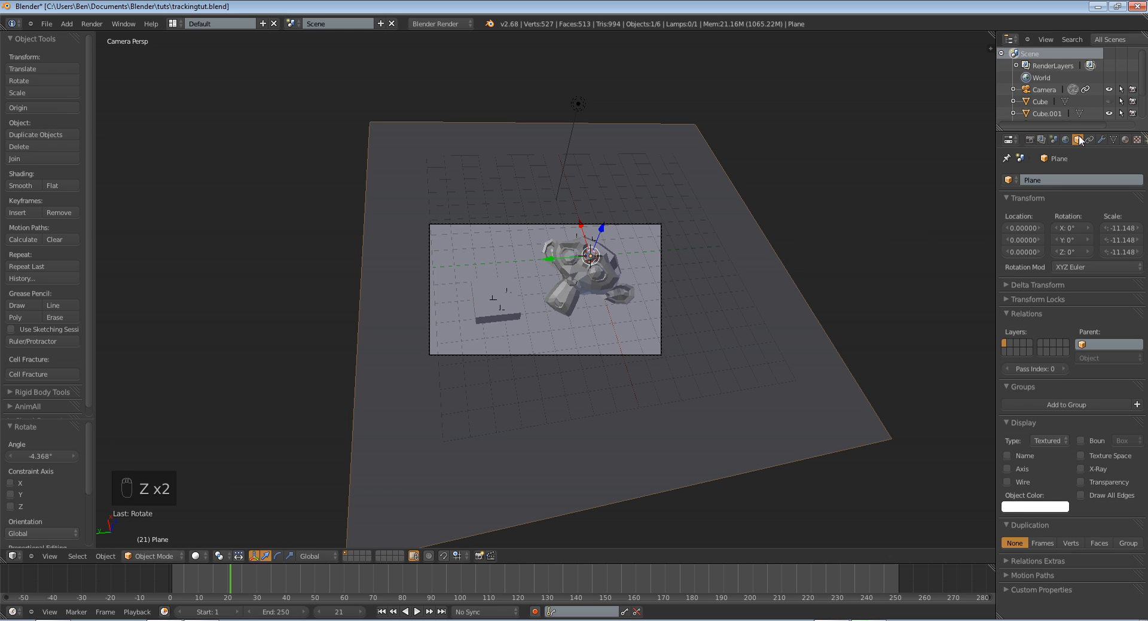
pyautogui.click(1046, 440)
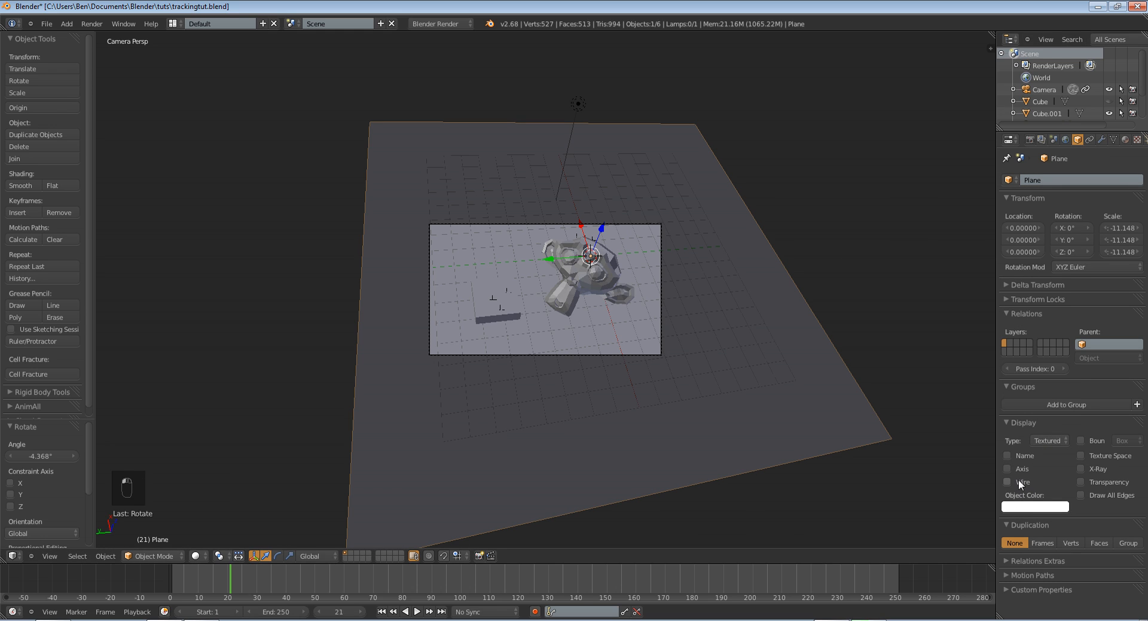
pyautogui.click(1047, 441)
pyautogui.click(1016, 416)
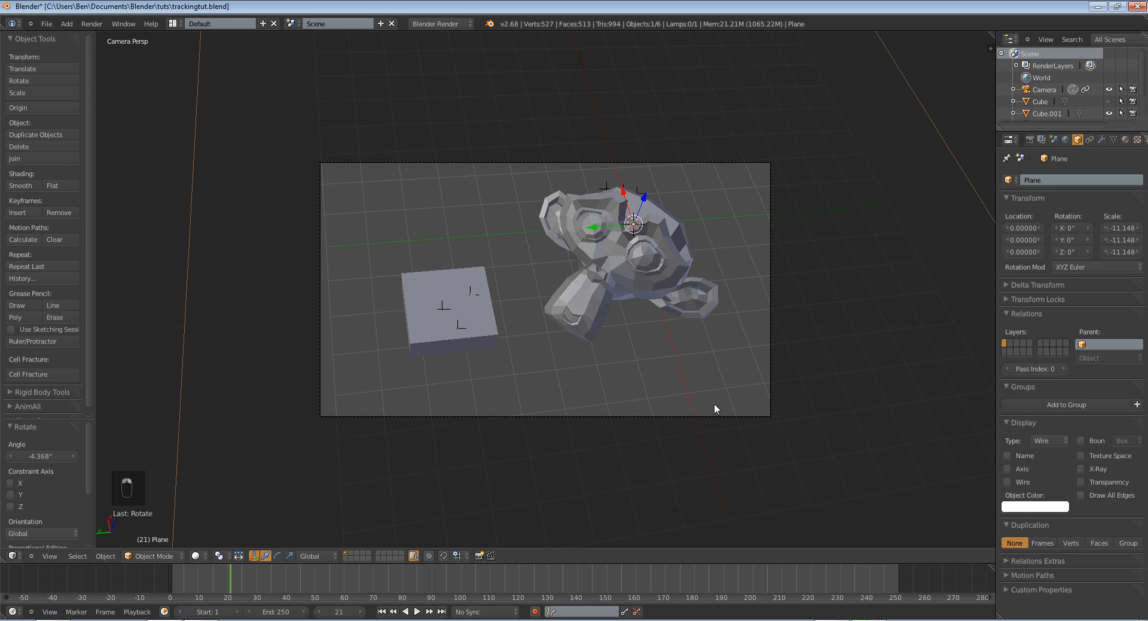
# Select the camera and add the tracked movie clip as a background image in the 3D view.
pyautogui.rightClick(719, 416)
pyautogui.press('n')
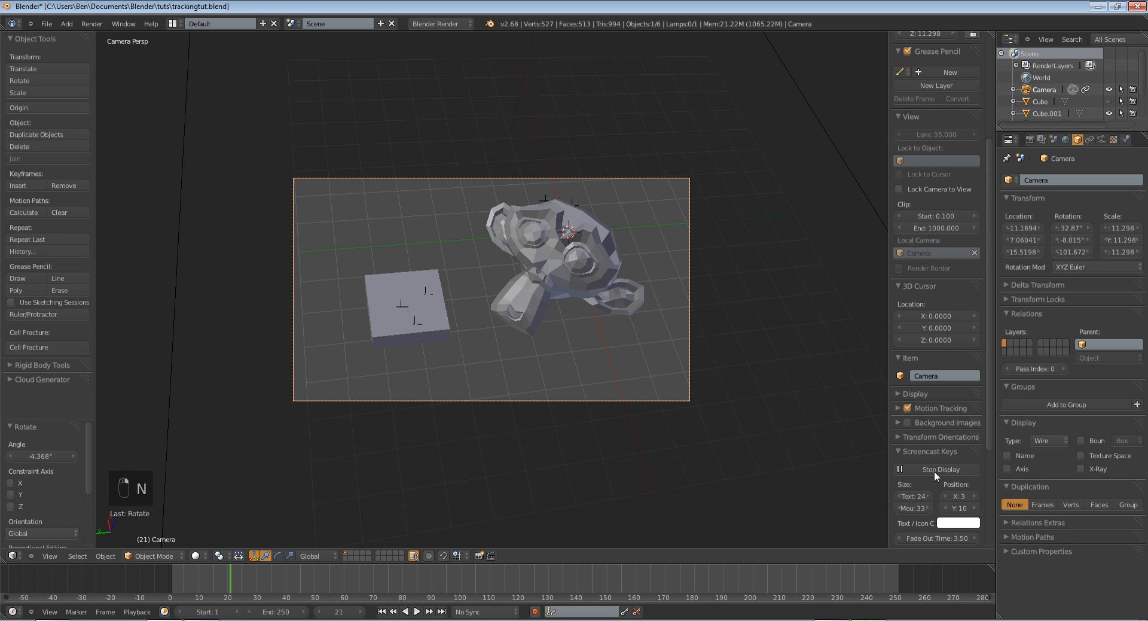
pyautogui.click(907, 422)
pyautogui.click(896, 422)
pyautogui.click(946, 441)
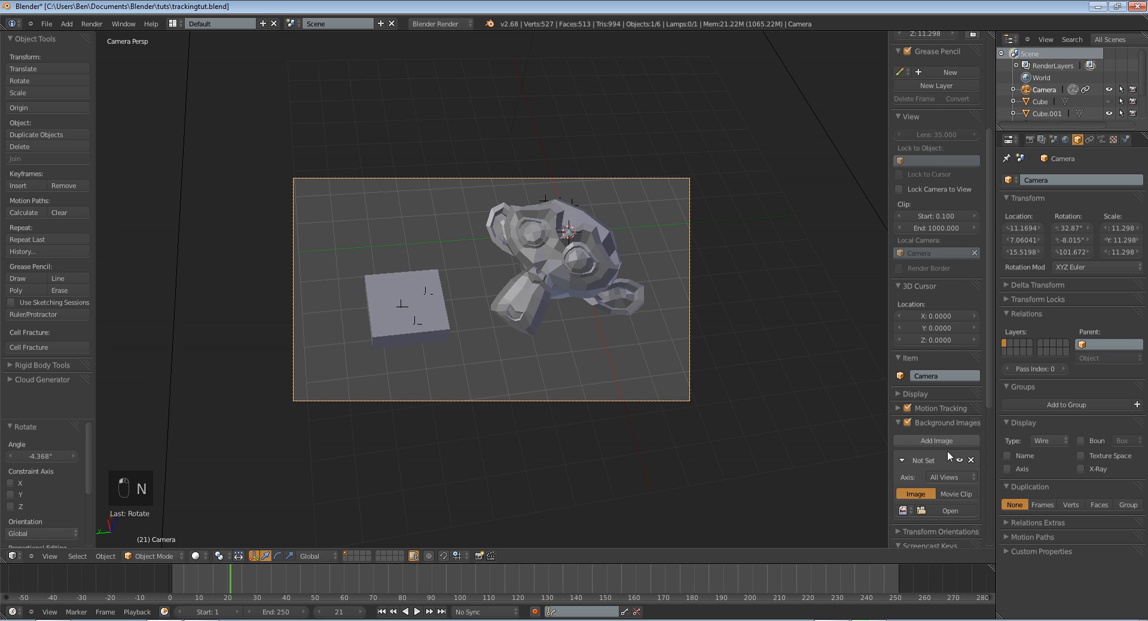
pyautogui.click(951, 494)
pyautogui.press('n')
pyautogui.scroll(3, 536, 332)
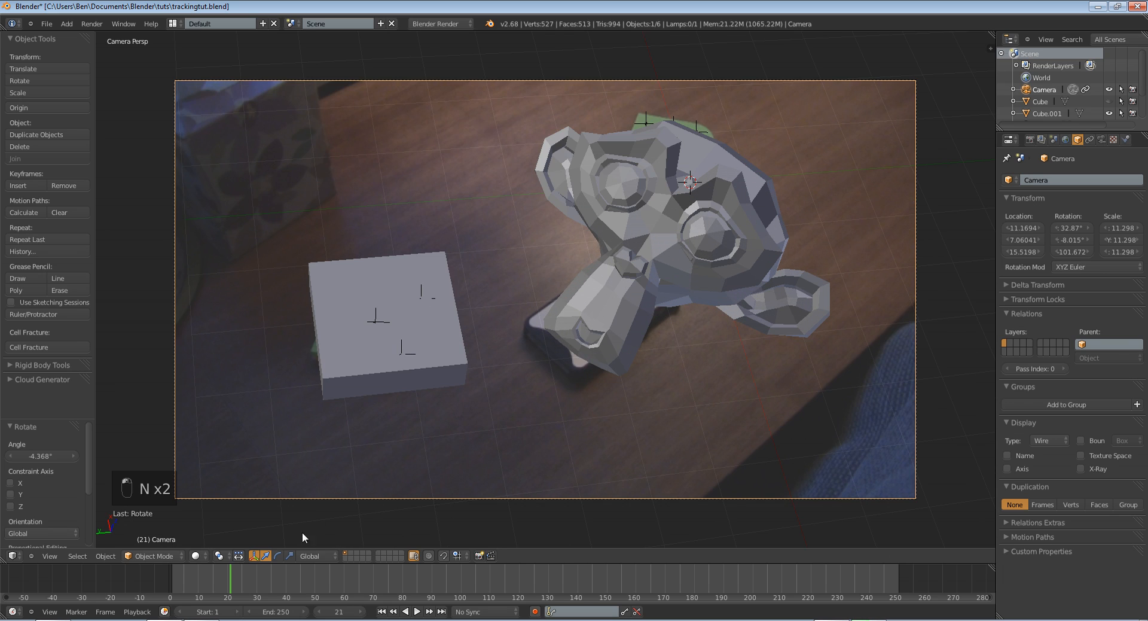
# Scrub through the footage to check the objects against the background, and return to frame 1.
pyautogui.hotkey('alt', 'a')
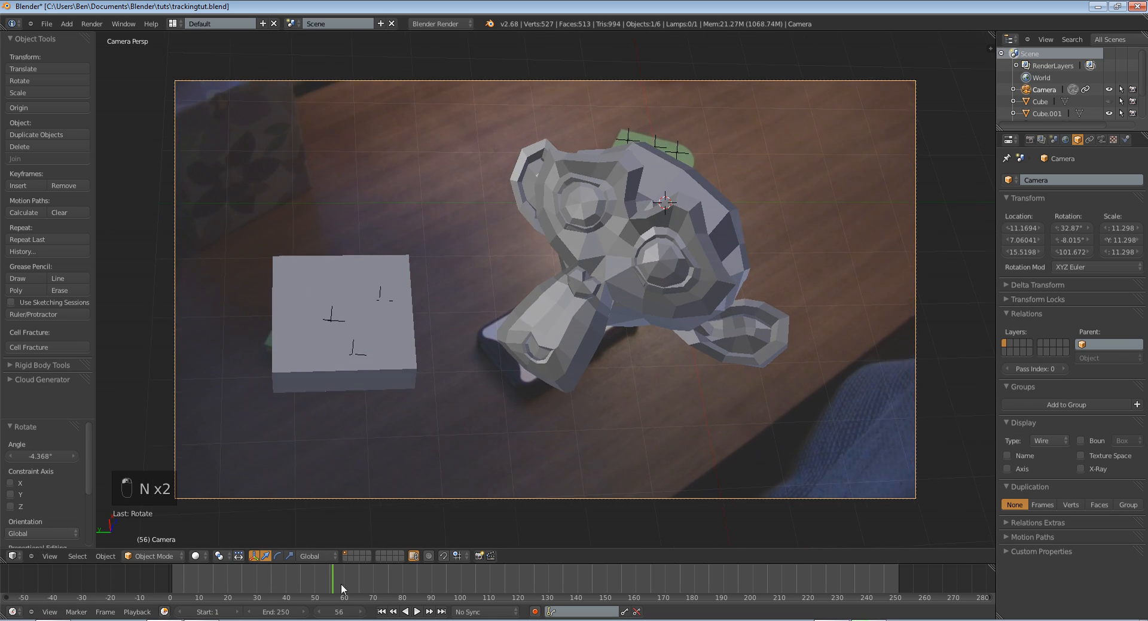
pyautogui.moveTo(371, 583); pyautogui.dragTo(277, 580)
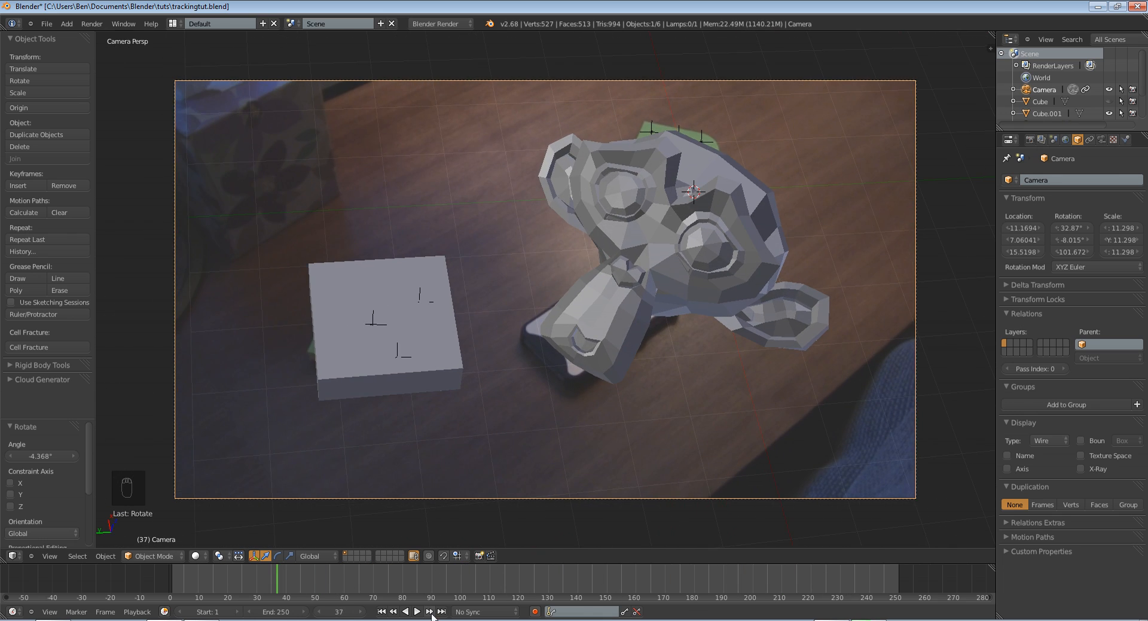
pyautogui.click(380, 611)
# Tilt the monkey head freely and move it across the floor by about 1.19 in X and 1.18 in Y.
pyautogui.rightClick(675, 285)
pyautogui.press('r')
pyautogui.press('r')
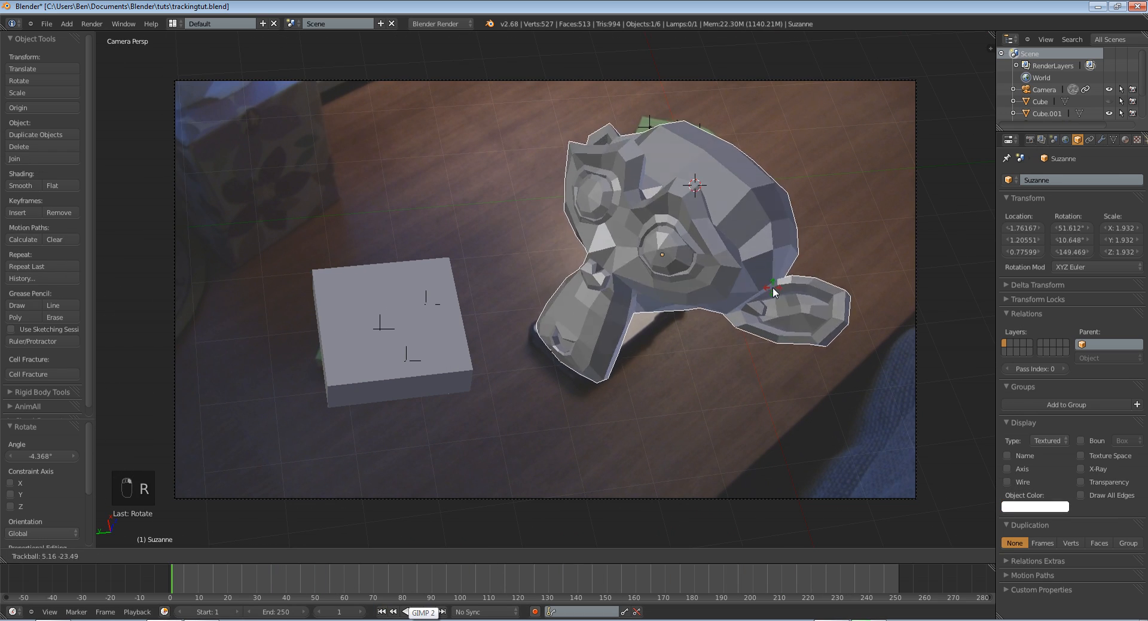
pyautogui.click(777, 292)
pyautogui.press('g')
pyautogui.hotkey('shift', 'z')
pyautogui.click(685, 241)
# Scale the monkey head by about 0.72 and lower it about 0.06 along Z.
pyautogui.press('s')
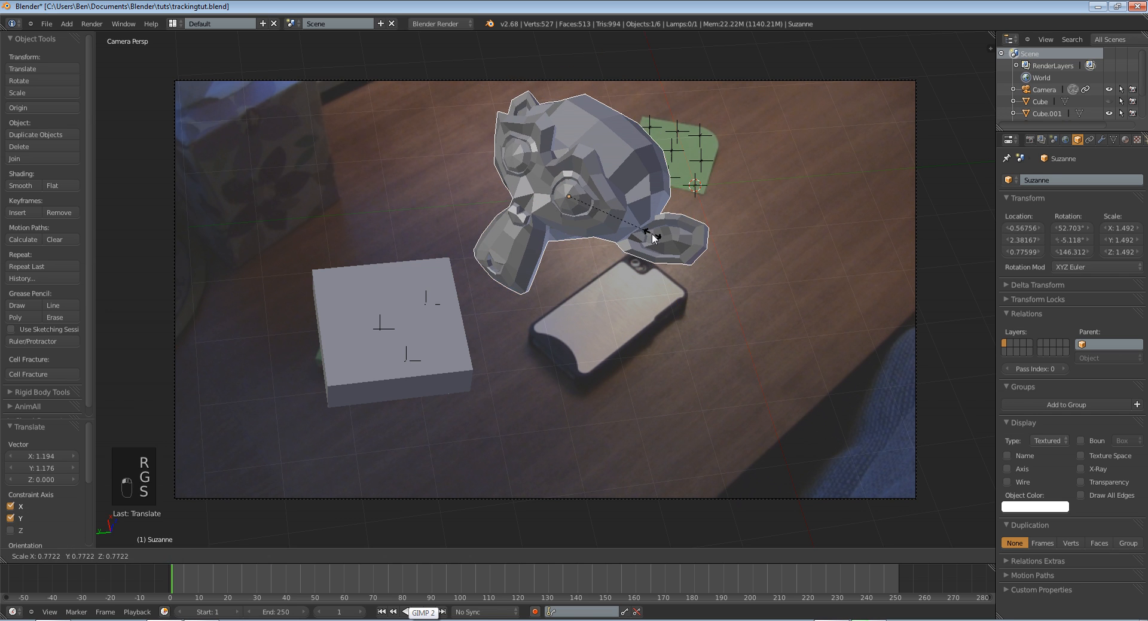
pyautogui.click(648, 234)
pyautogui.press('g')
pyautogui.press('z')
pyautogui.click(651, 237)
# Rotate the monkey head about 17.5° around Z and fine-tune its tilt with a trackball rotation of about -4° and 0.6°.
pyautogui.press('r')
pyautogui.press('z')
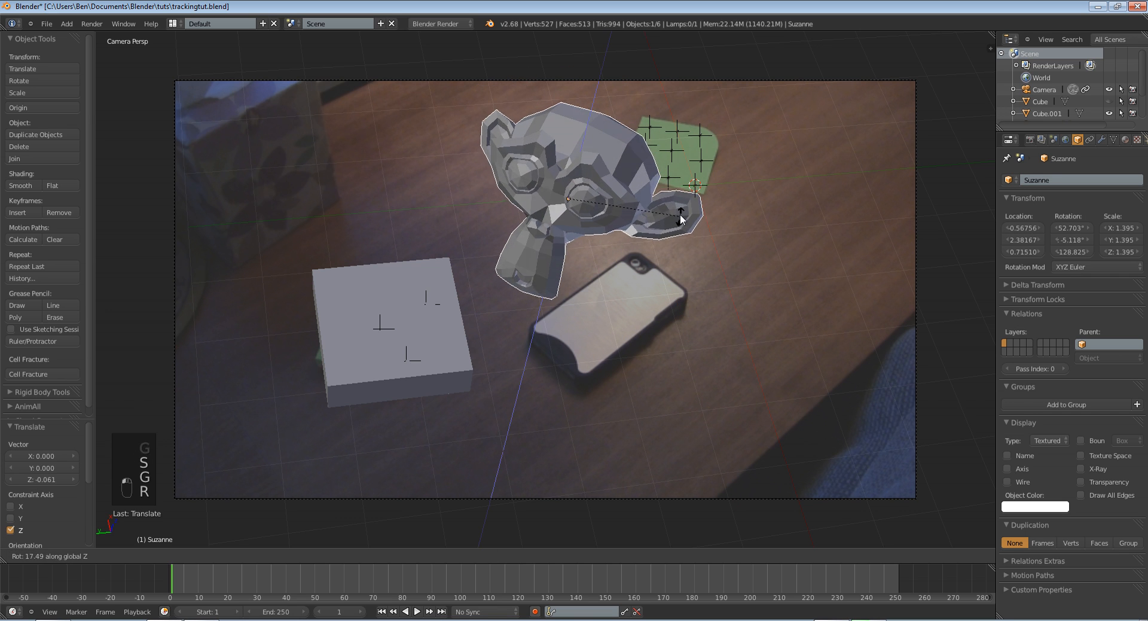
pyautogui.press('r')
pyautogui.click(681, 206)
# Leave the camera view and move the lamp by about -5.19 in X, -1.45 in Y and 4.39 in Z.
pyautogui.press('KP_0')
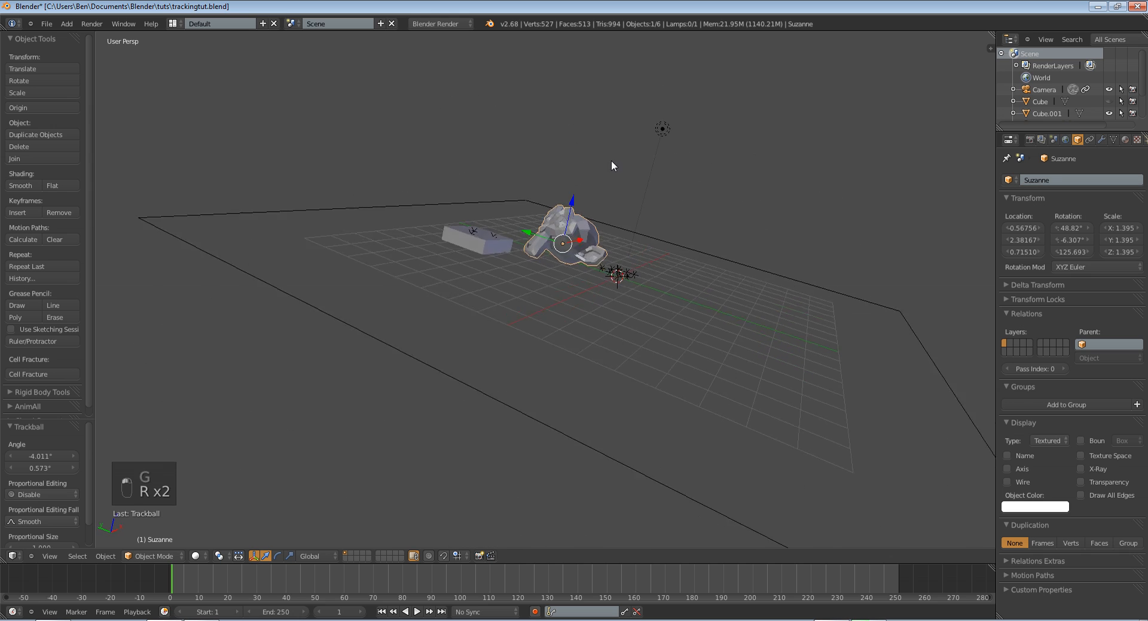
pyautogui.moveTo(611, 160); pyautogui.dragTo(637, 145, button='middle')
pyautogui.press('KP_0')
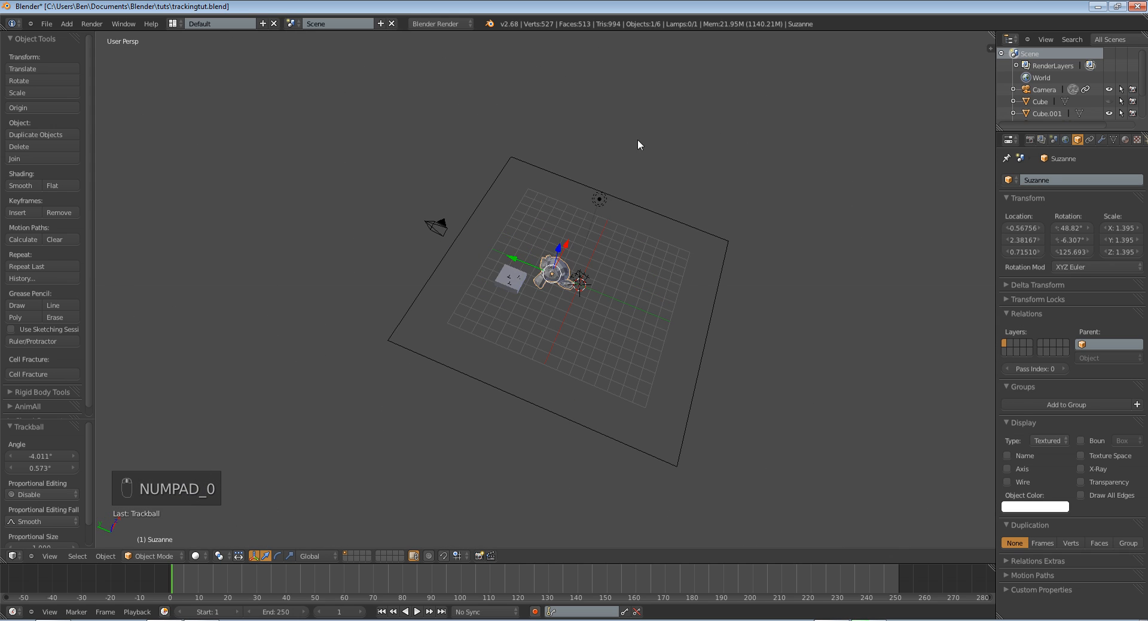
pyautogui.rightClick(599, 199)
pyautogui.moveTo(599, 199); pyautogui.dragTo(701, 234, button='middle')
pyautogui.press('g')
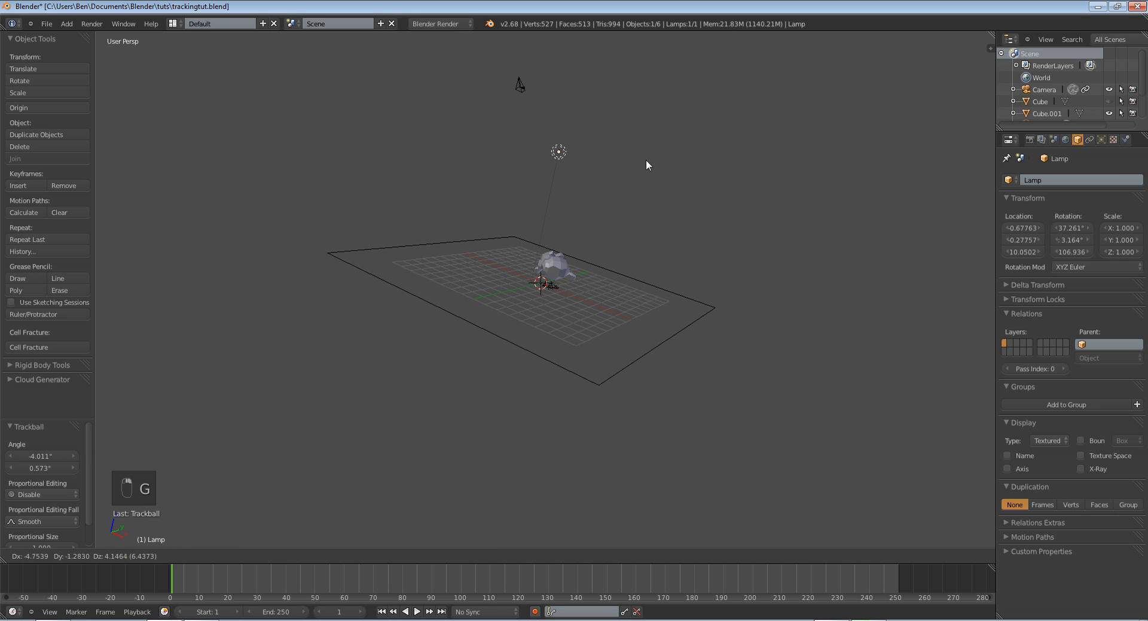
pyautogui.click(646, 160)
pyautogui.moveTo(645, 160); pyautogui.dragTo(741, 251, button='middle')
# Tint the lamp's color warm white (R 1.000, G 0.971, B 0.810) and look through the camera.
pyautogui.click(1101, 138)
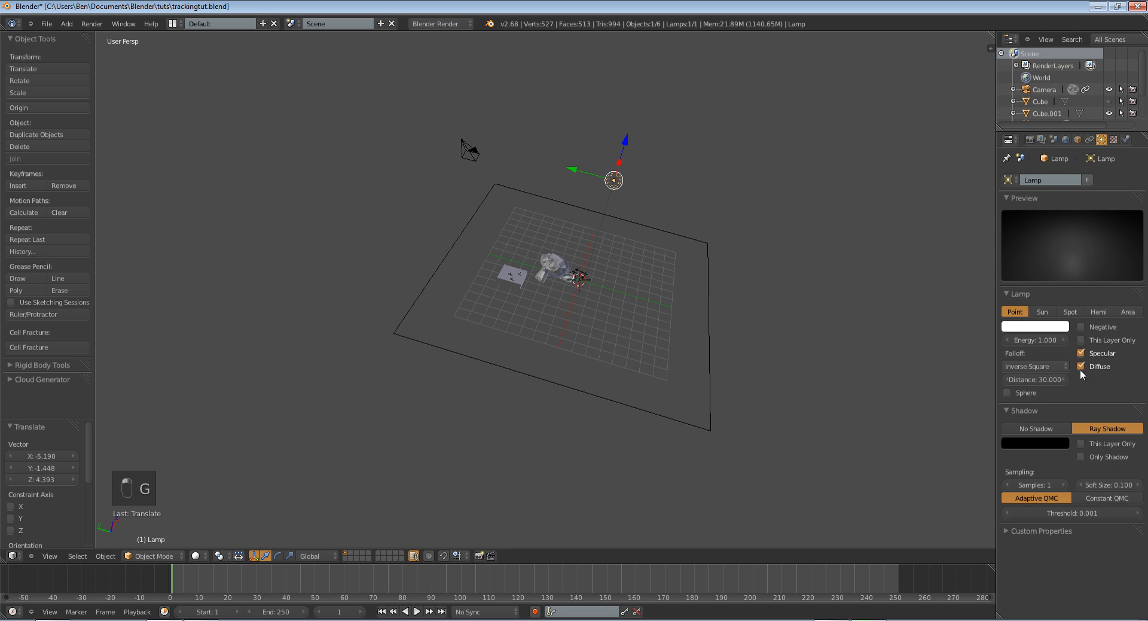
pyautogui.click(1036, 327)
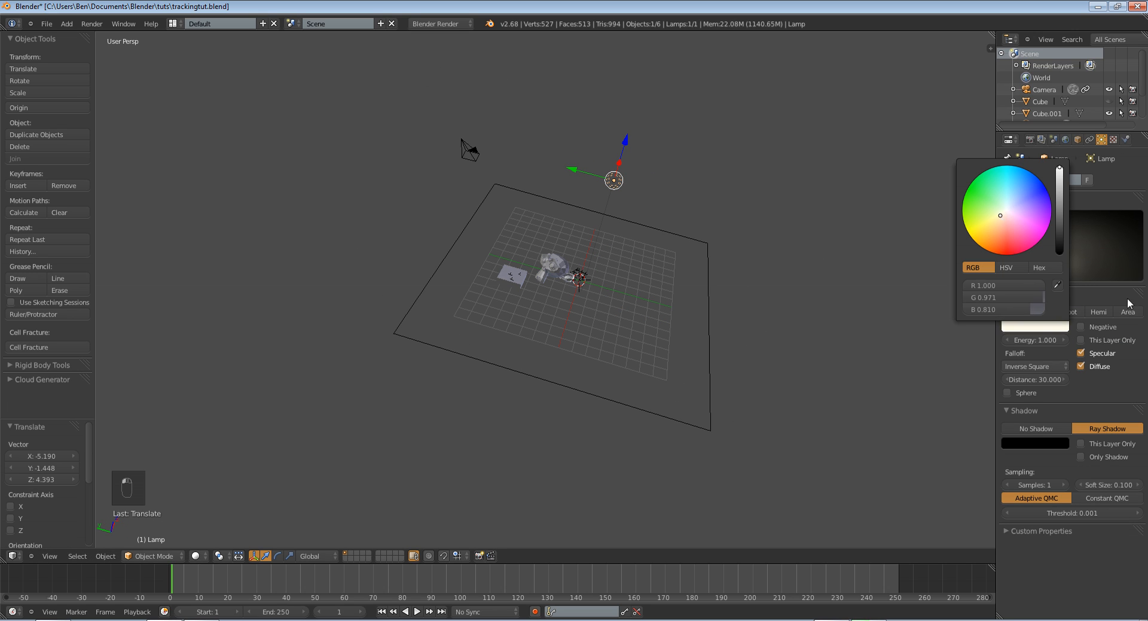
pyautogui.press('KP_0')
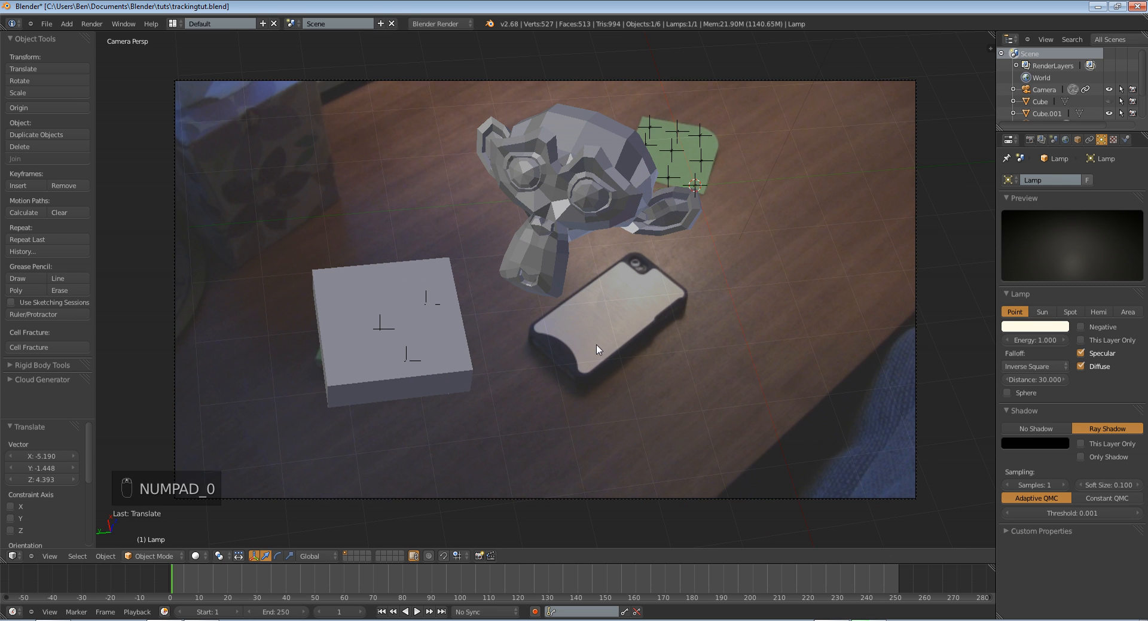
# Preview the lit objects in textured shading while scrubbing to frame 127.
pyautogui.click(198, 576)
pyautogui.hotkey('alt', 'z')
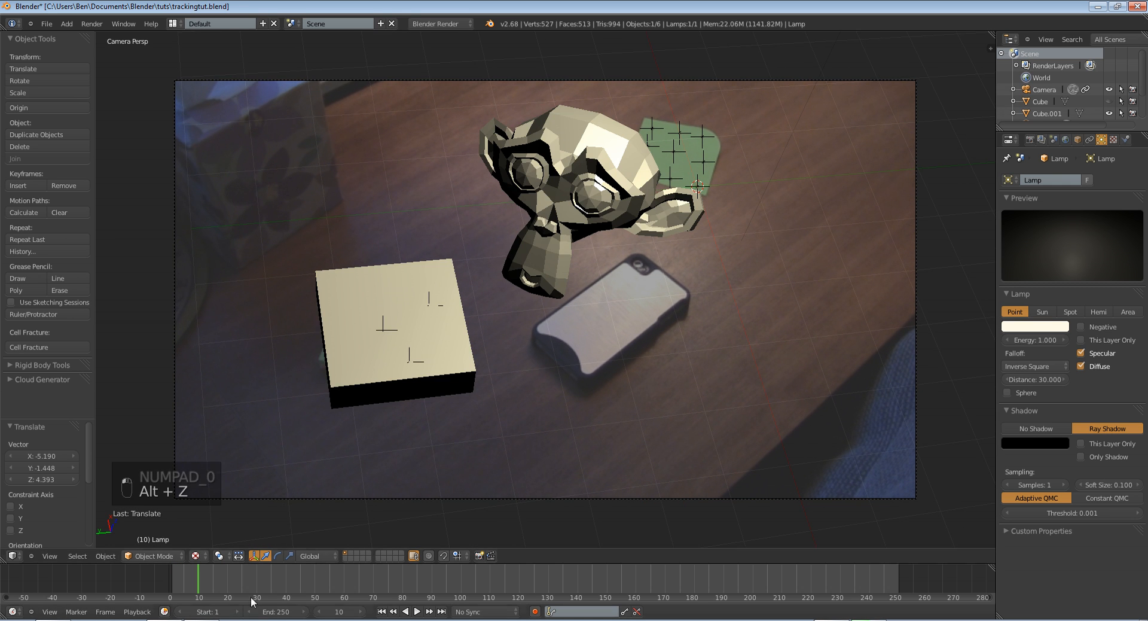
pyautogui.moveTo(251, 601); pyautogui.dragTo(540, 574)
# In wireframe shading, rotate the cube around Z to match the green note and scale it by about 0.7.
pyautogui.press('z')
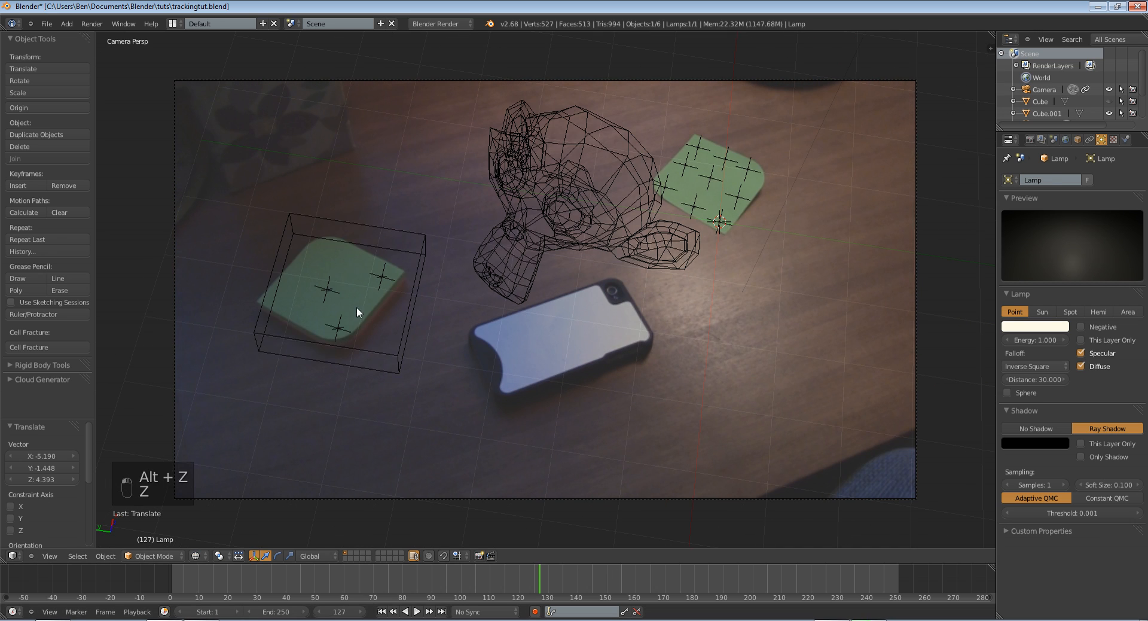
pyautogui.rightClick(356, 307)
pyautogui.press('r')
pyautogui.press('z')
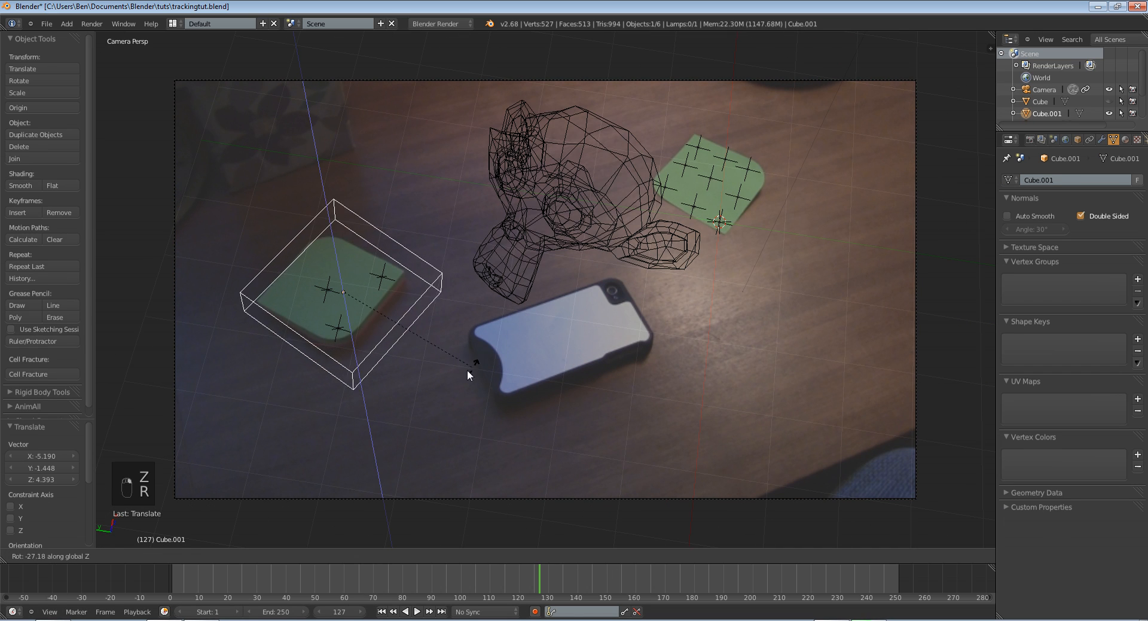
pyautogui.click(469, 370)
pyautogui.press('s')
pyautogui.click(504, 261)
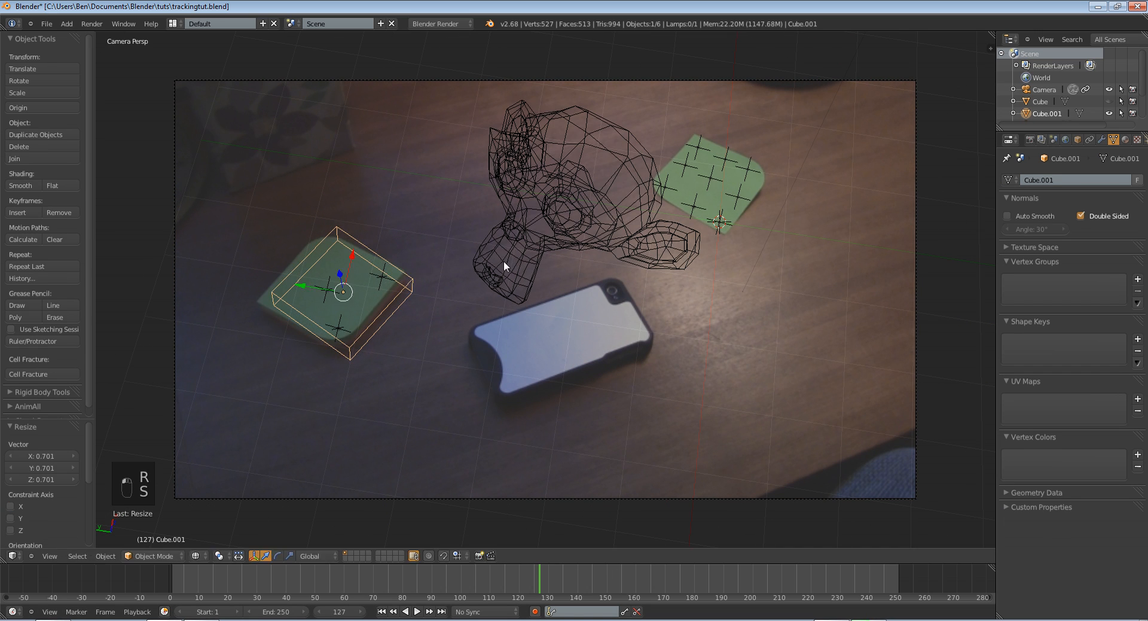
# Rotate the cube about -3.8° and shift it across the floor by about 0.06 in X and 0.21 in Y.
pyautogui.press('r')
pyautogui.click(504, 248)
pyautogui.press('g')
pyautogui.rightClick(499, 246)
pyautogui.press('z')
pyautogui.press('g')
pyautogui.hotkey('shift', 'z')
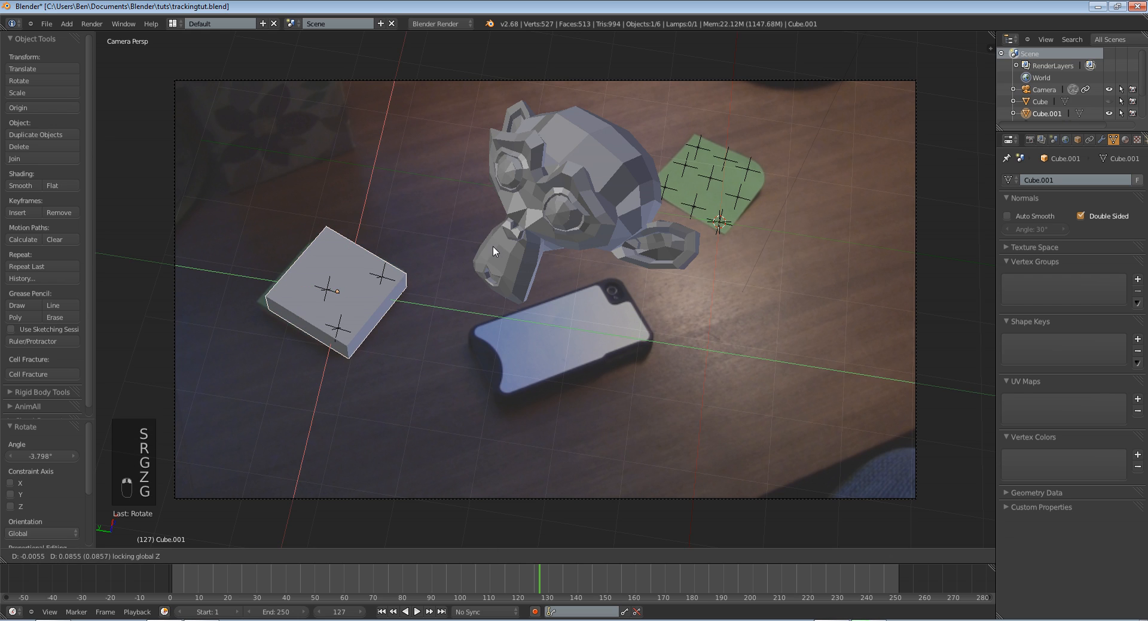
pyautogui.click(484, 246)
# At frame 235, freely rotate the cube and move it about -0.09 in X, 0.06 in Y and 0.03 in Z to fit the note.
pyautogui.press('z')
pyautogui.press('z')
pyautogui.moveTo(478, 575); pyautogui.dragTo(912, 543)
pyautogui.moveTo(863, 575); pyautogui.dragTo(855, 582)
pyautogui.press('z')
pyautogui.press('r')
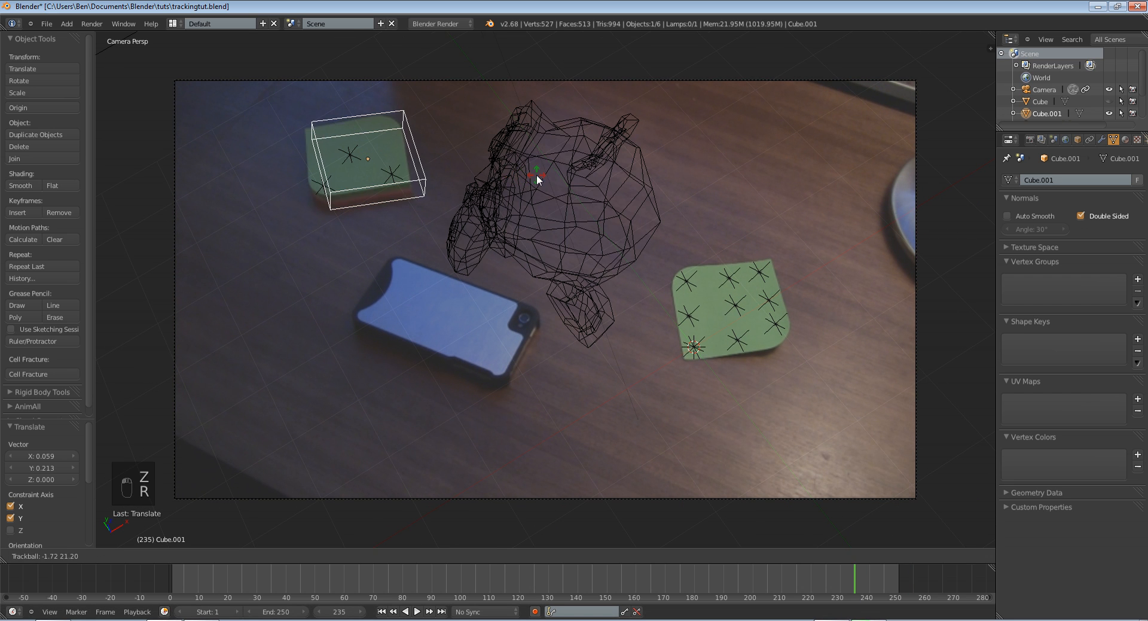
pyautogui.click(530, 177)
pyautogui.press('r')
pyautogui.click(531, 177)
pyautogui.press('g')
pyautogui.click(524, 177)
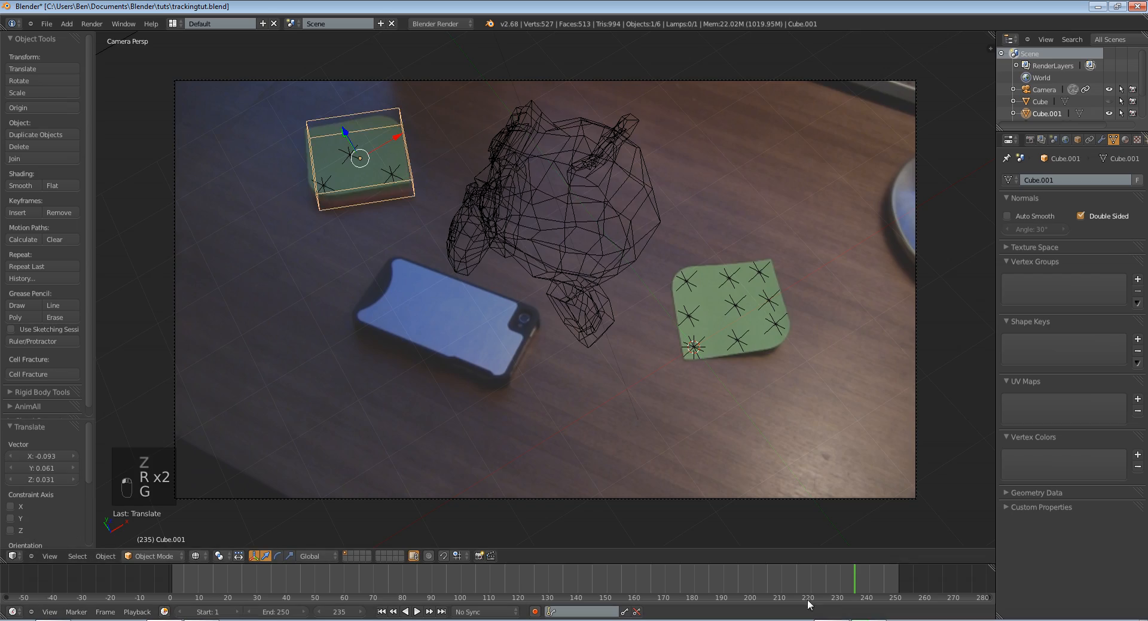
# Check the cube's fit in solid shading at frame 204 and delete the cube.
pyautogui.moveTo(810, 601); pyautogui.dragTo(764, 568)
pyautogui.press('z')
pyautogui.press('z')
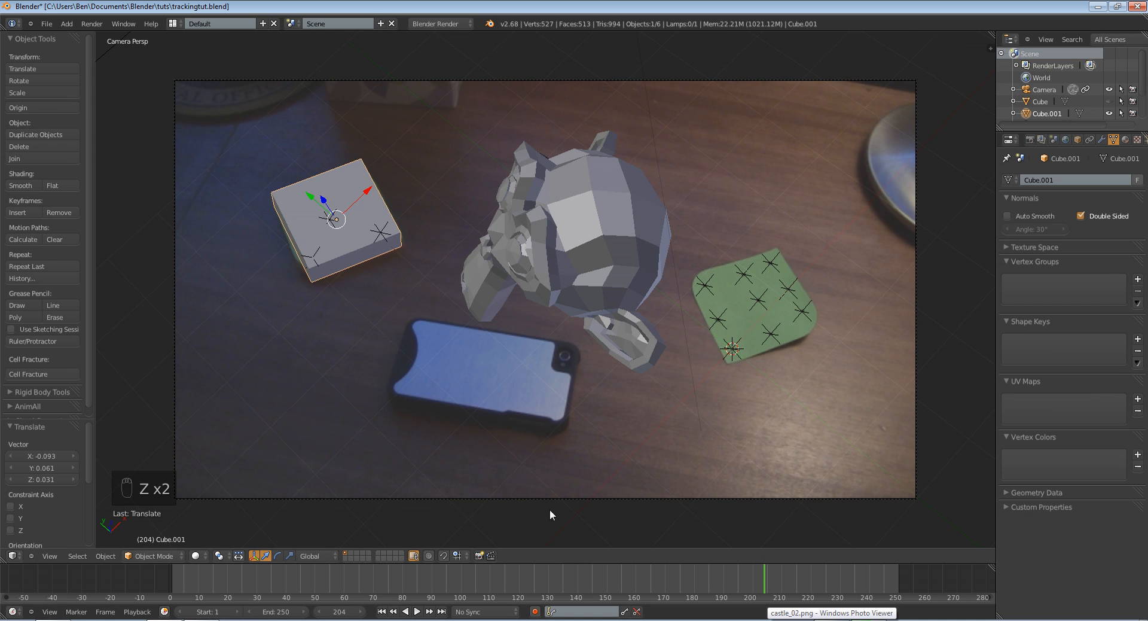
pyautogui.press('Delete')
pyautogui.rightClick(653, 240)
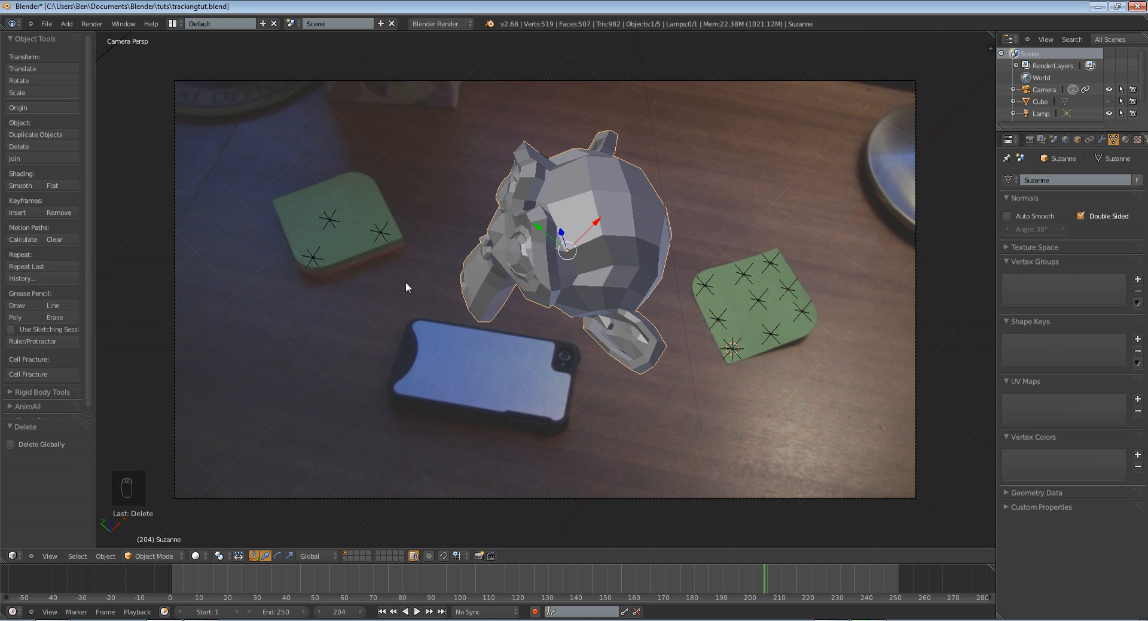
pyautogui.click(1101, 141)
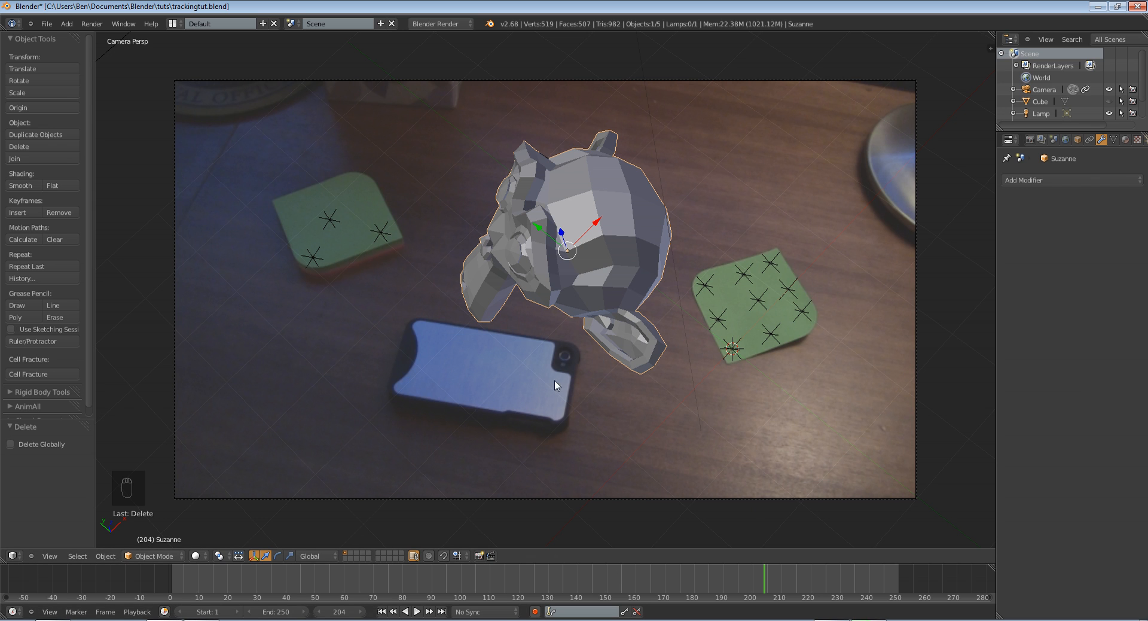
# Add a new material to the large floor plane and open the material's shadow options.
pyautogui.scroll(-3, 540, 397)
pyautogui.moveTo(540, 397); pyautogui.dragTo(447, 373, button='middle')
pyautogui.scroll(-2, 448, 373)
pyautogui.rightClick(368, 379)
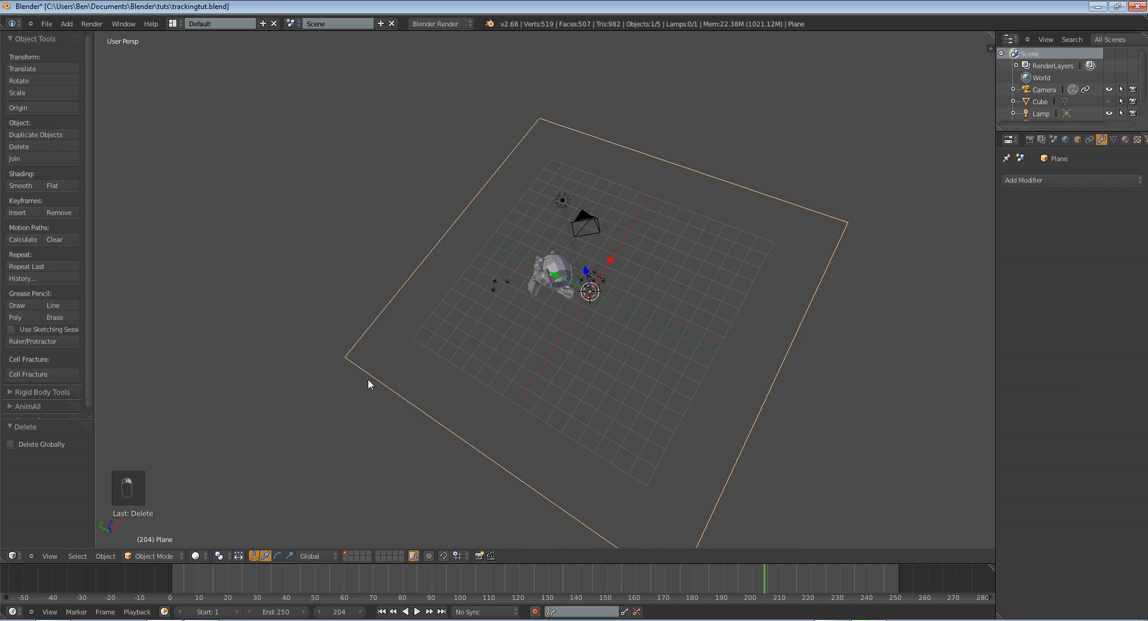
pyautogui.click(1125, 139)
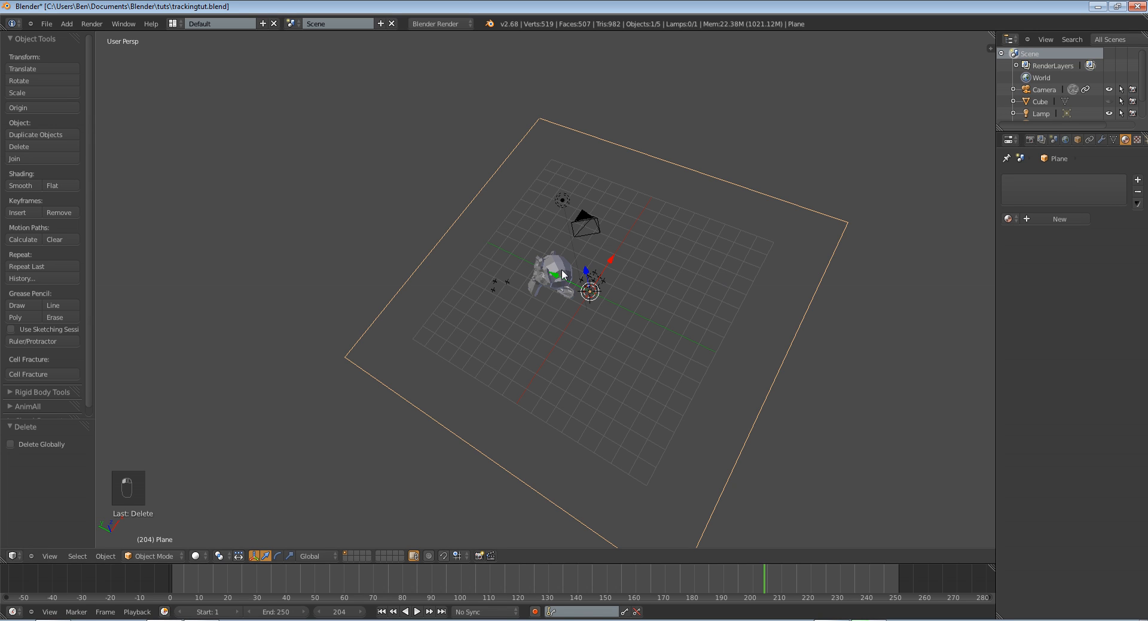
pyautogui.scroll(2, 665, 222)
pyautogui.moveTo(674, 270); pyautogui.dragTo(706, 239, button='middle')
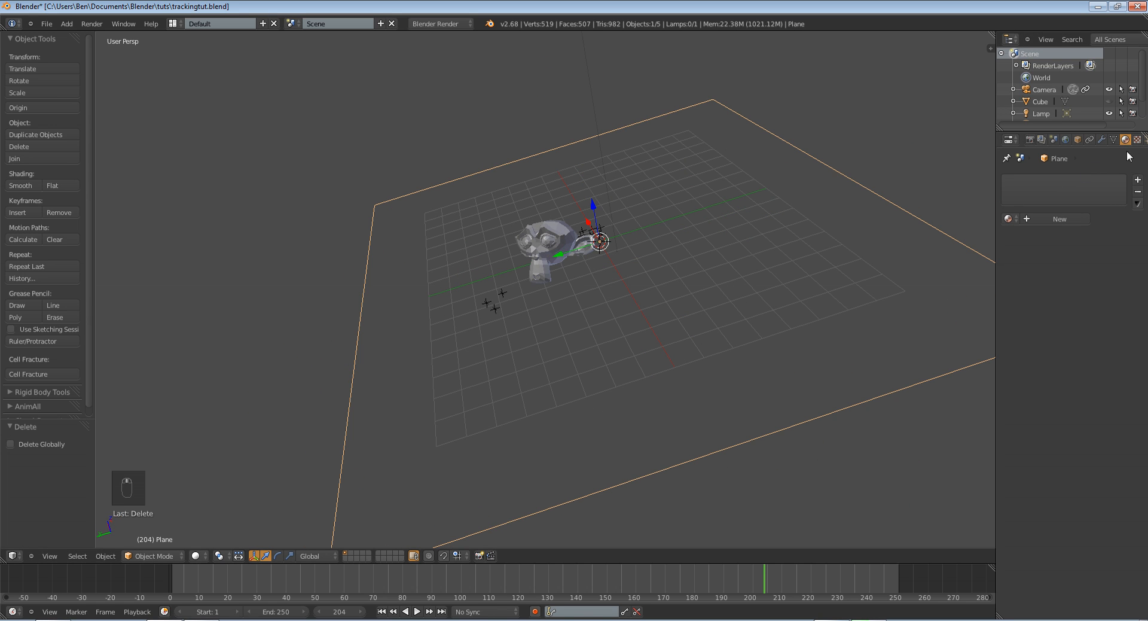
pyautogui.click(1059, 219)
pyautogui.scroll(-5, 1082, 420)
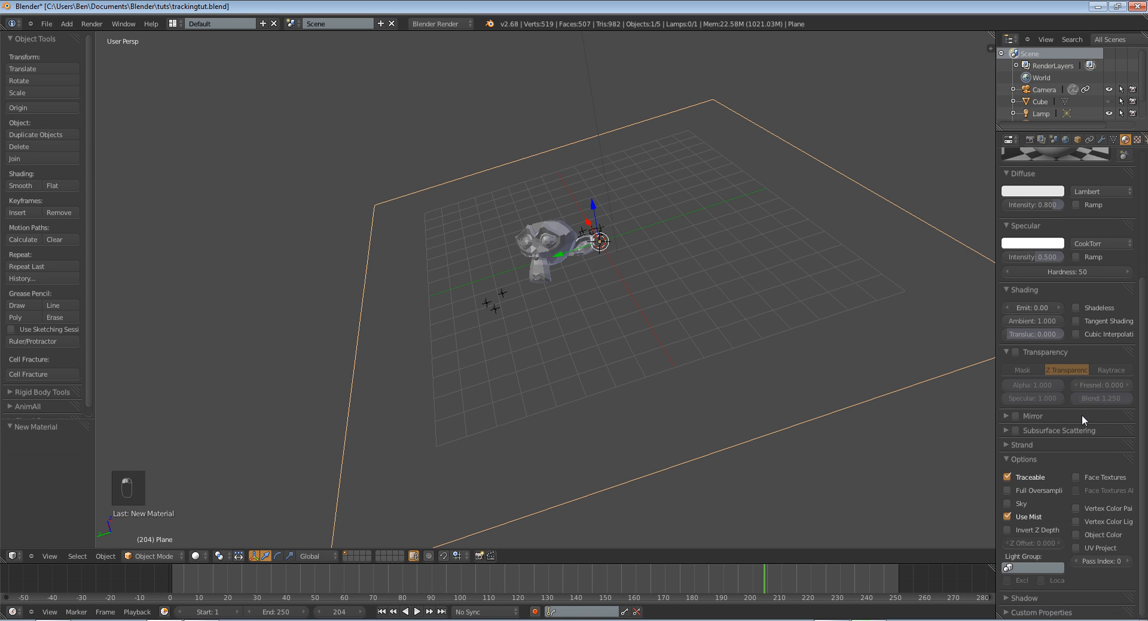
pyautogui.click(1035, 598)
pyautogui.scroll(-3, 1043, 556)
# Apply smooth shading to the monkey head.
pyautogui.moveTo(688, 430); pyautogui.dragTo(561, 267, button='middle')
pyautogui.rightClick(562, 266)
pyautogui.scroll(5, 513, 300)
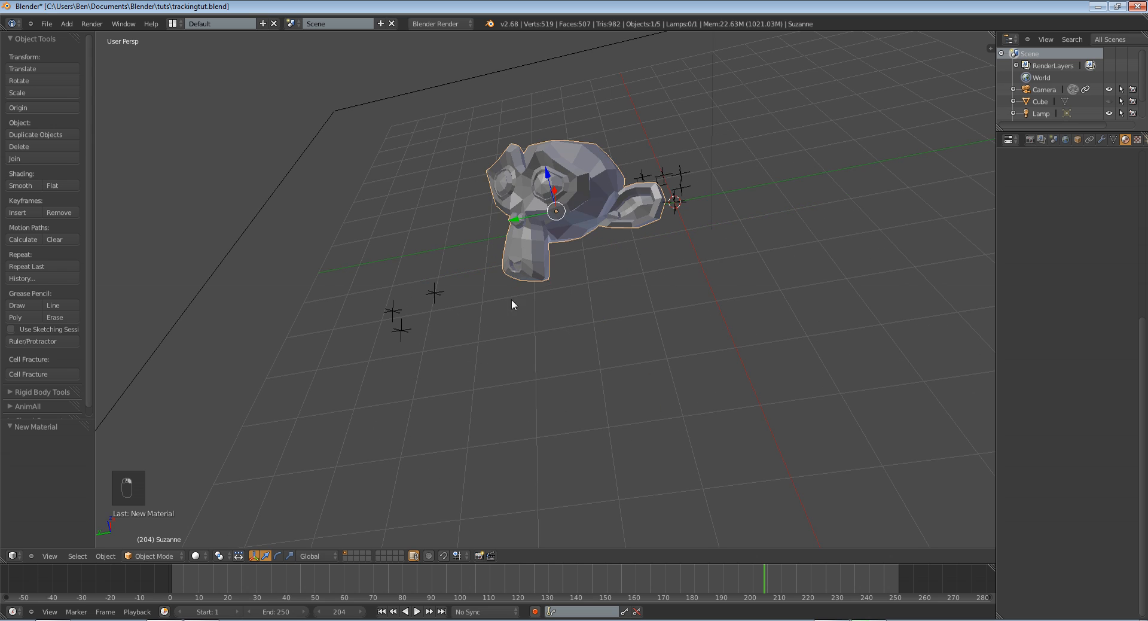
pyautogui.click(24, 185)
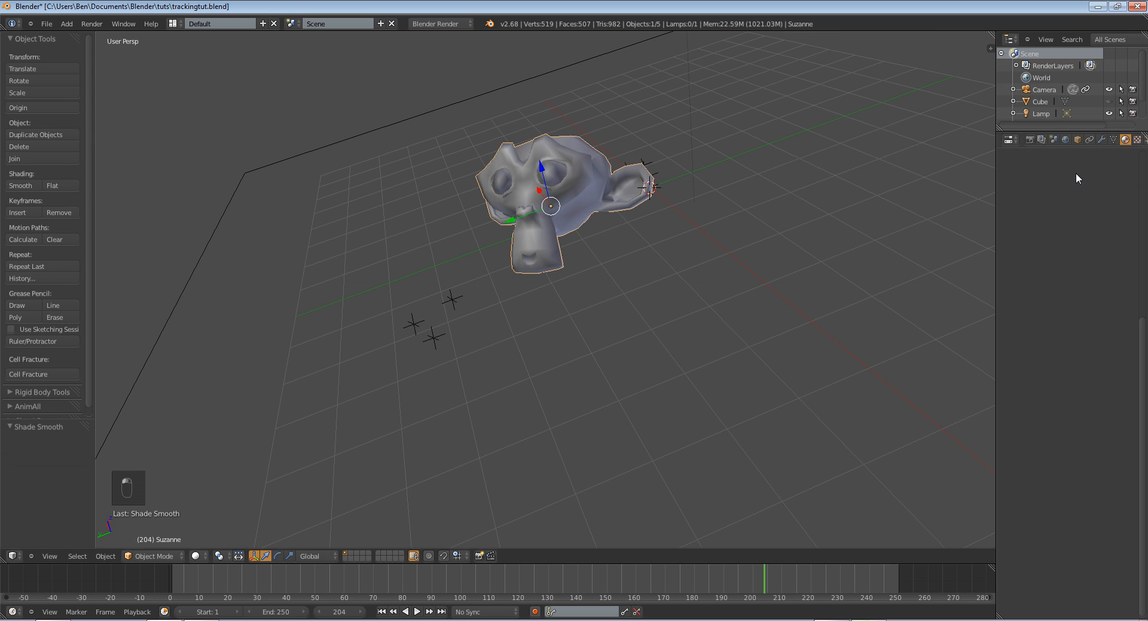
# Add a Subdivision Surface modifier to the monkey head and look through the camera.
pyautogui.click(1101, 141)
pyautogui.click(1065, 178)
pyautogui.click(878, 375)
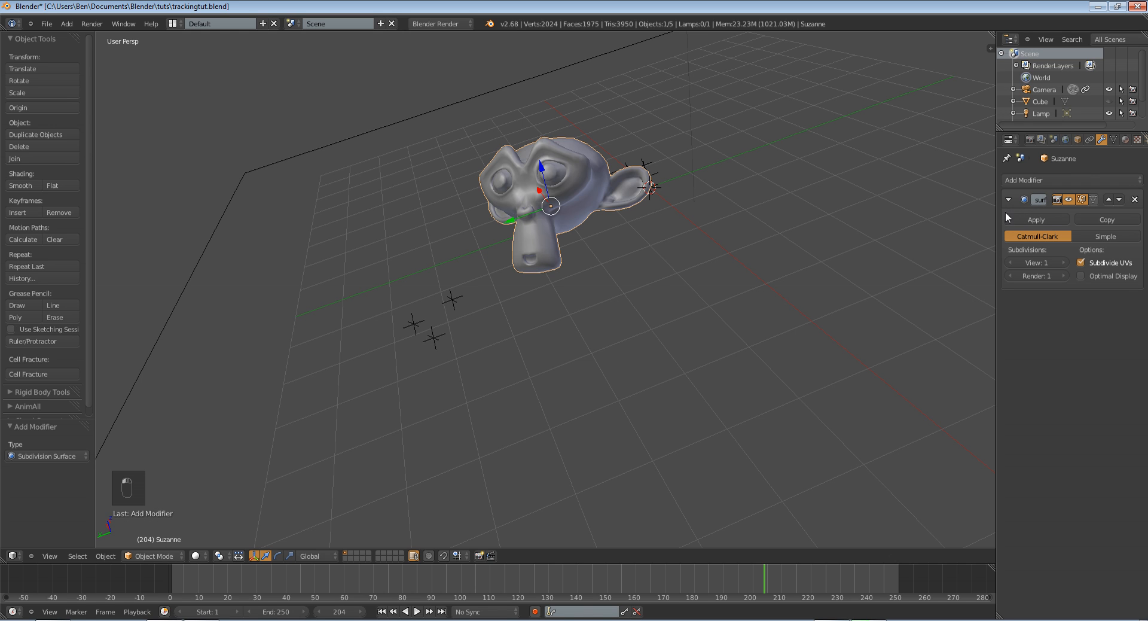
pyautogui.press('KP_0')
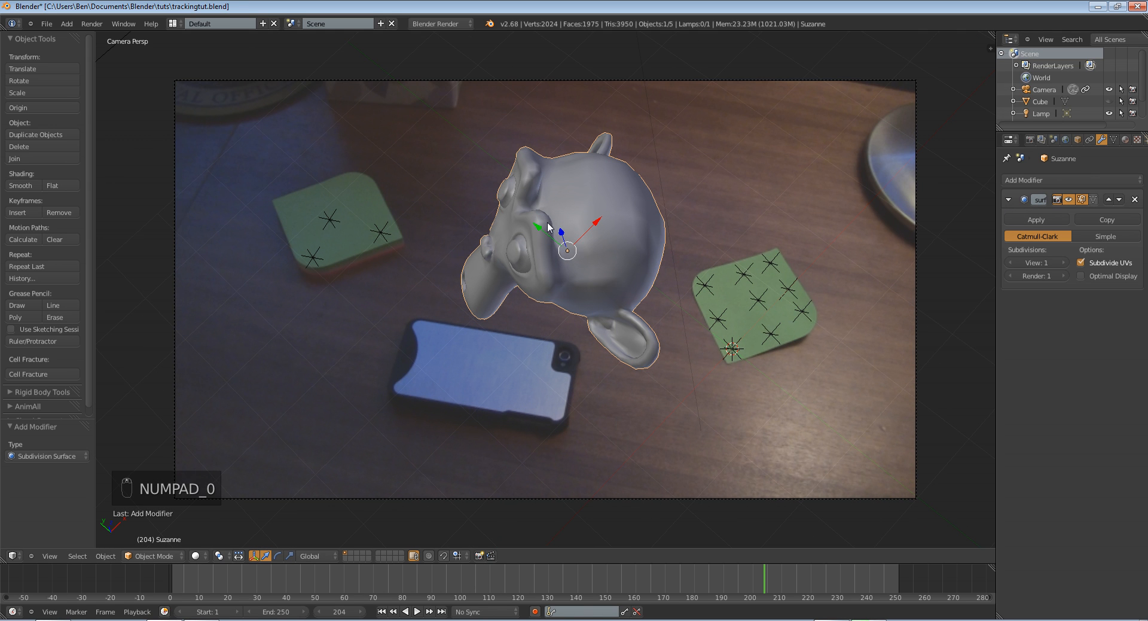
# Examine the render layer's layer options and the world settings.
pyautogui.click(173, 23)
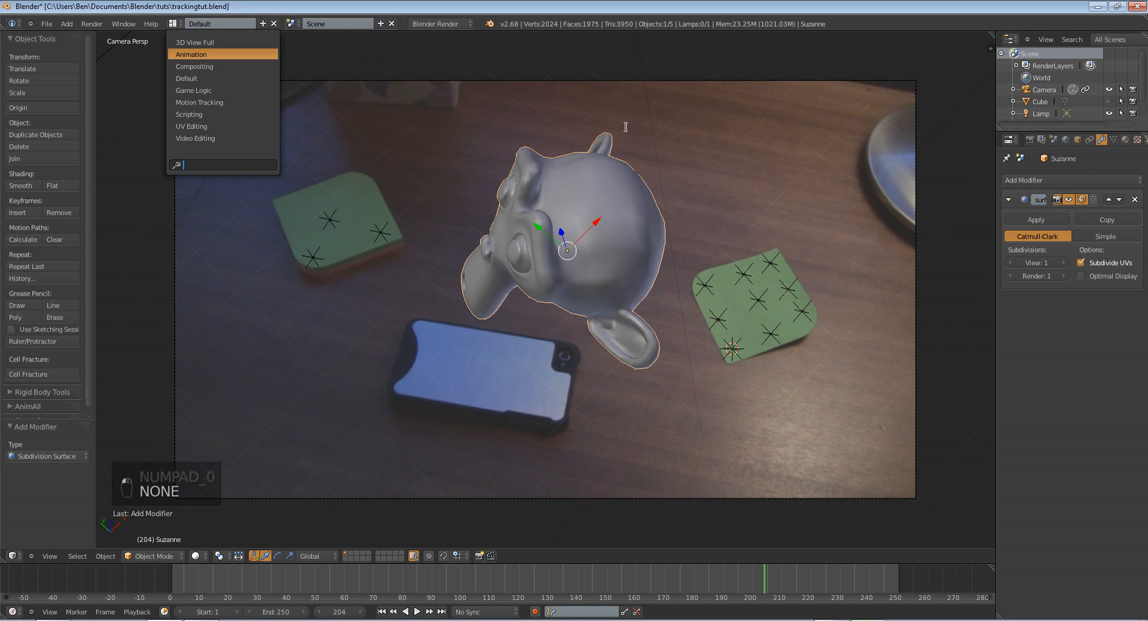
pyautogui.click(636, 169)
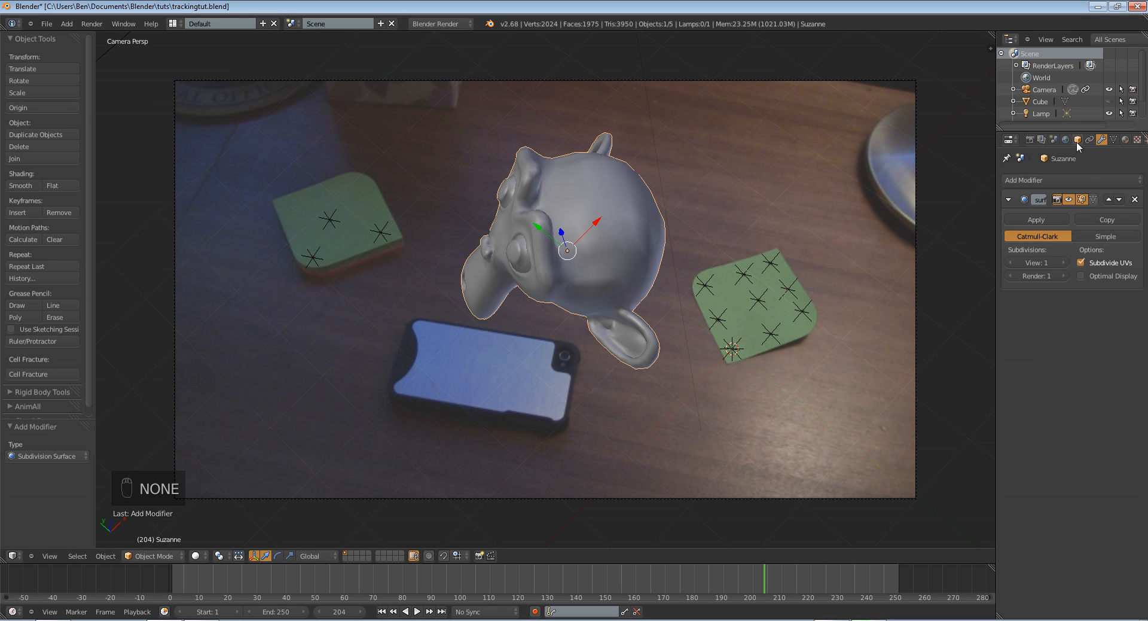
pyautogui.click(1041, 140)
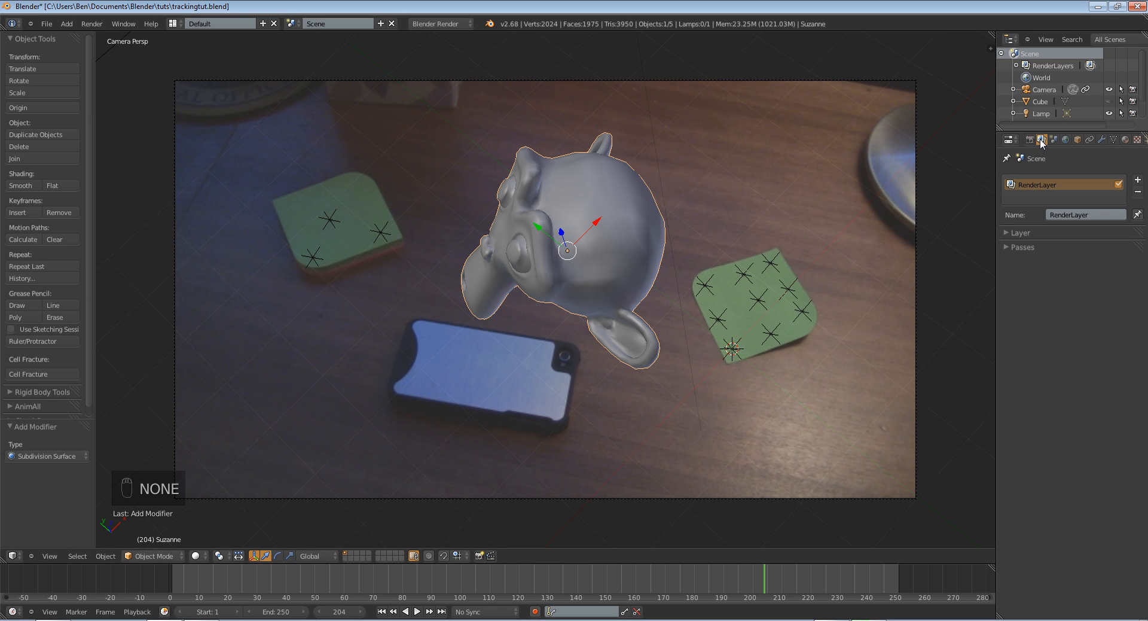
pyautogui.click(1006, 232)
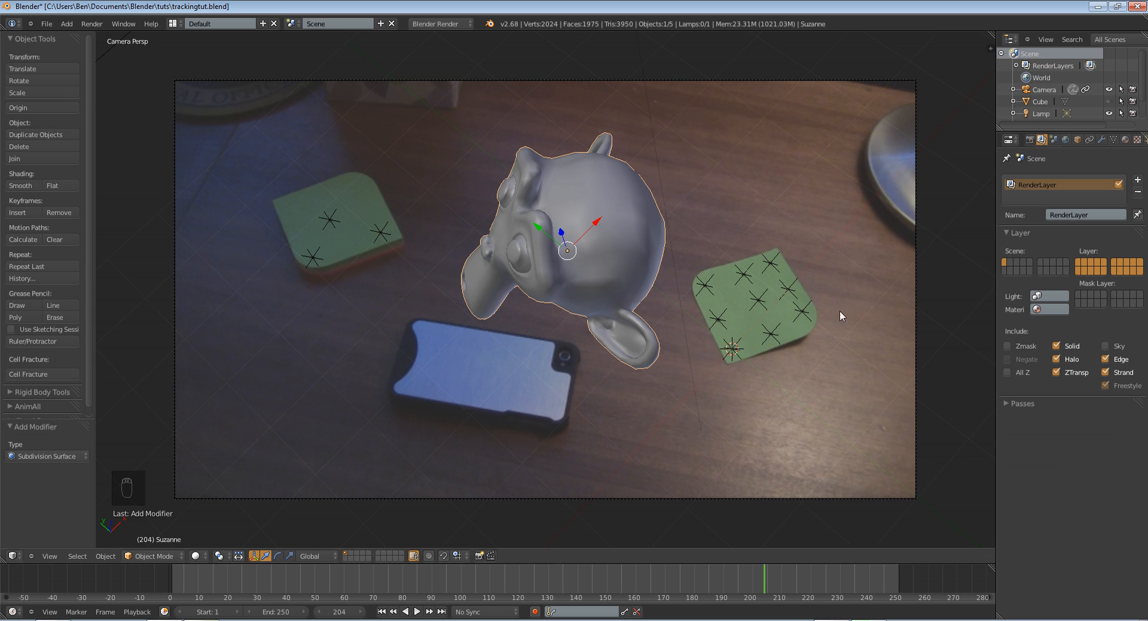
pyautogui.click(1068, 138)
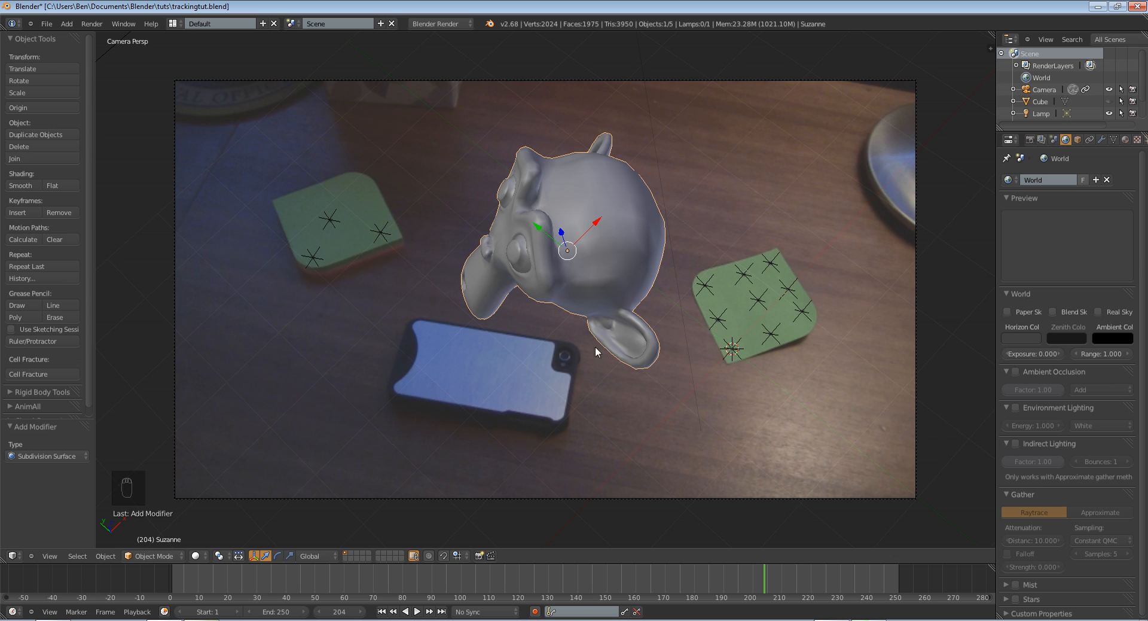
# Switch to the Compositing layout, enable compositing nodes, and spread the Render Layers and Composite nodes apart.
pyautogui.click(173, 24)
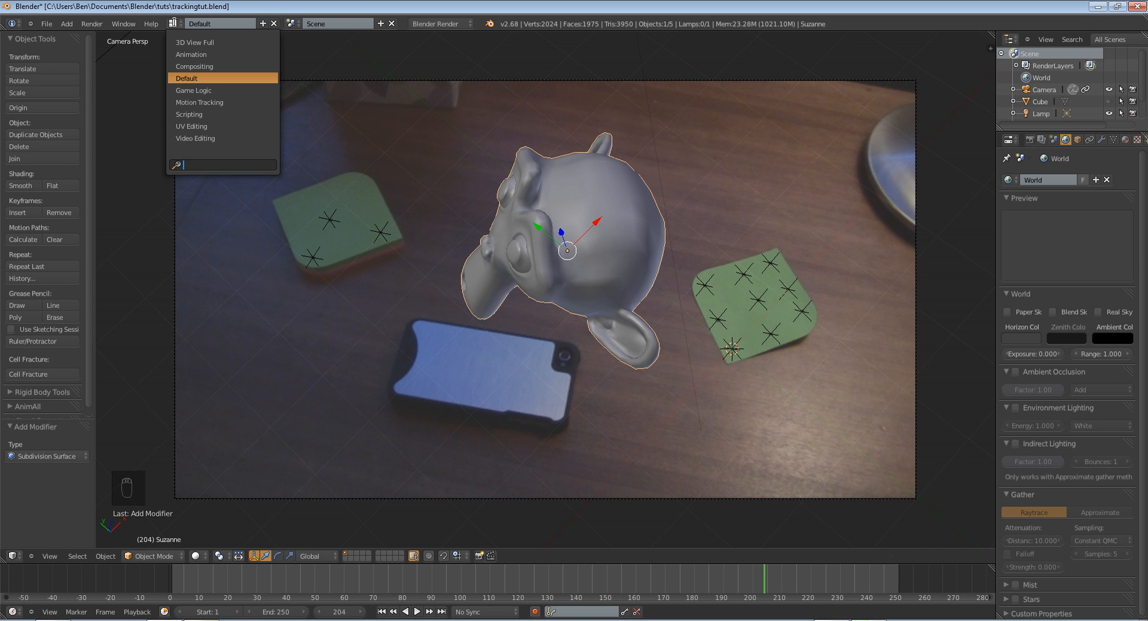
pyautogui.click(196, 66)
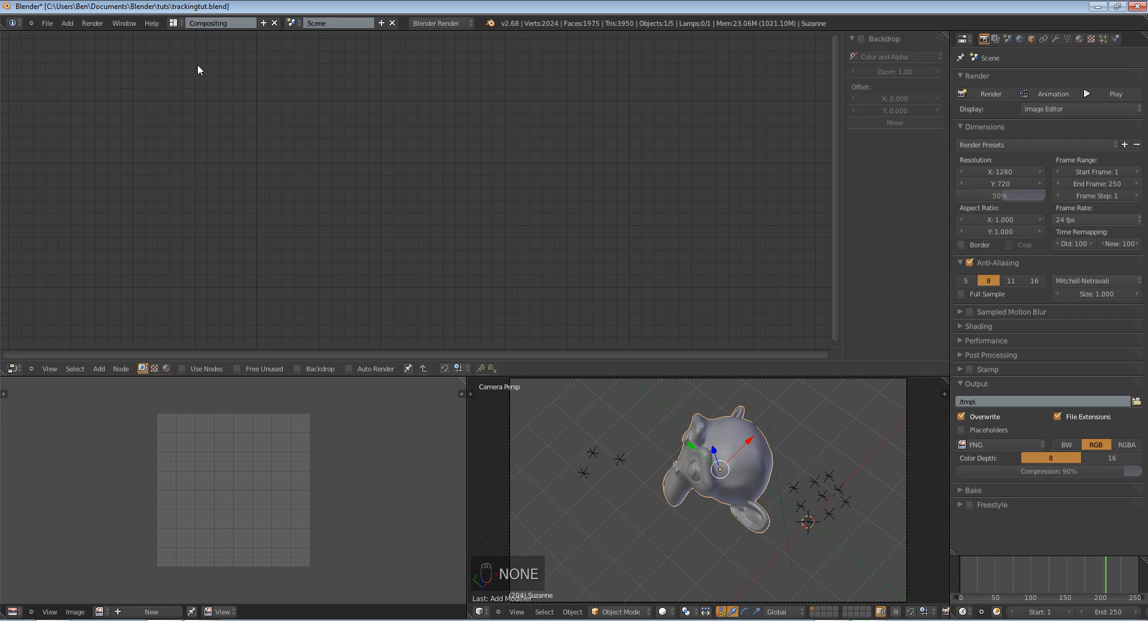
pyautogui.click(189, 370)
pyautogui.moveTo(310, 149); pyautogui.dragTo(98, 149)
pyautogui.moveTo(496, 142); pyautogui.dragTo(687, 115)
pyautogui.press('Home')
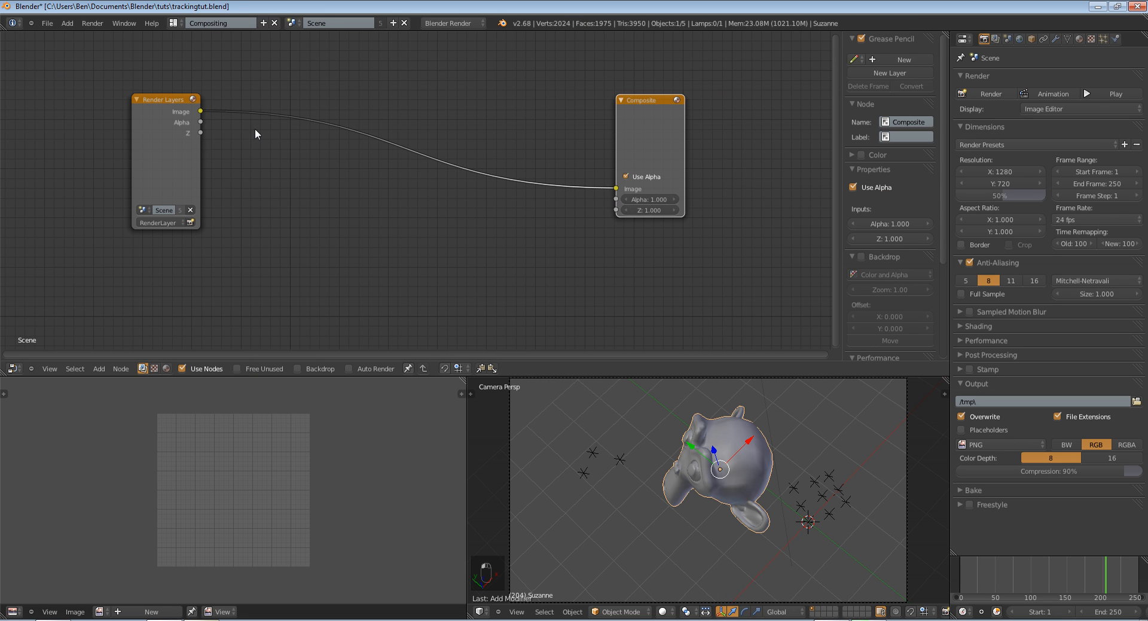
# Add a Movie Clip input node with the desk footage and place it above the Render Layers node.
pyautogui.hotkey('shift', 'a')
pyautogui.moveTo(235, 141)
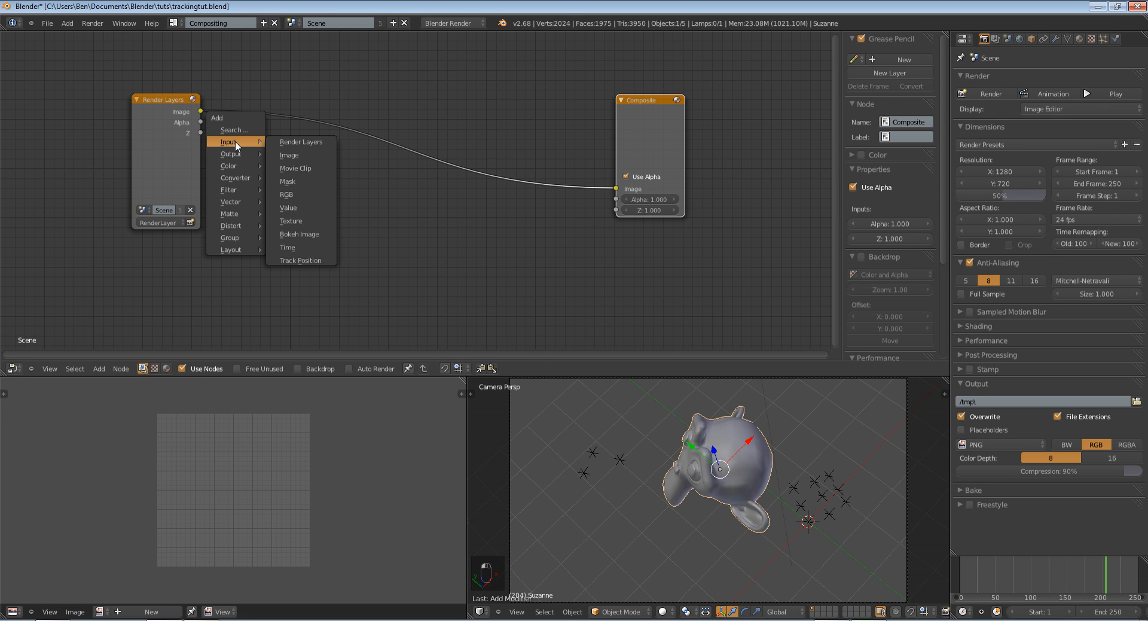
pyautogui.click(304, 167)
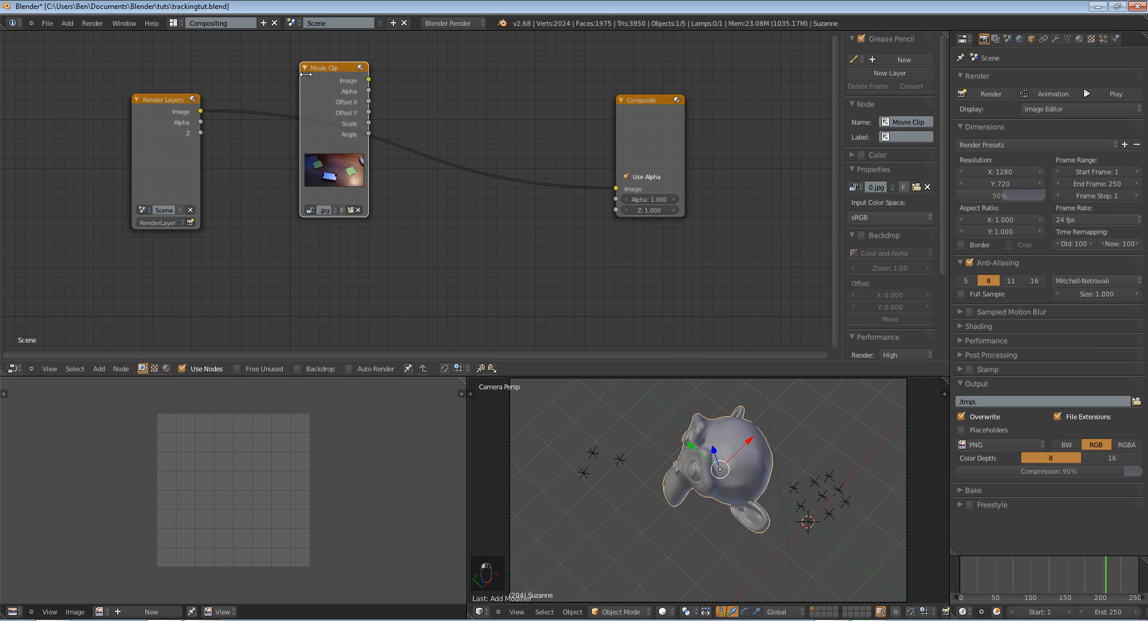
pyautogui.scroll(-2, 398, 188)
pyautogui.click(257, 109)
pyautogui.scroll(2, 483, 278)
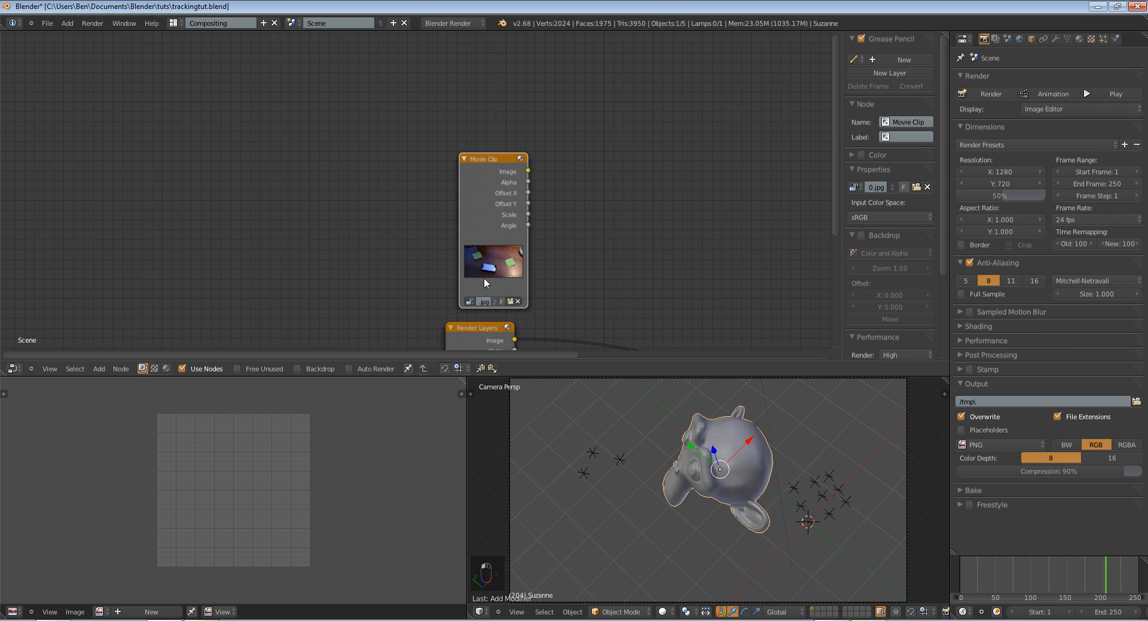
pyautogui.moveTo(483, 277); pyautogui.dragTo(450, 196, button='middle')
pyautogui.scroll(2, 410, 170)
pyautogui.moveTo(403, 131); pyautogui.dragTo(374, 121)
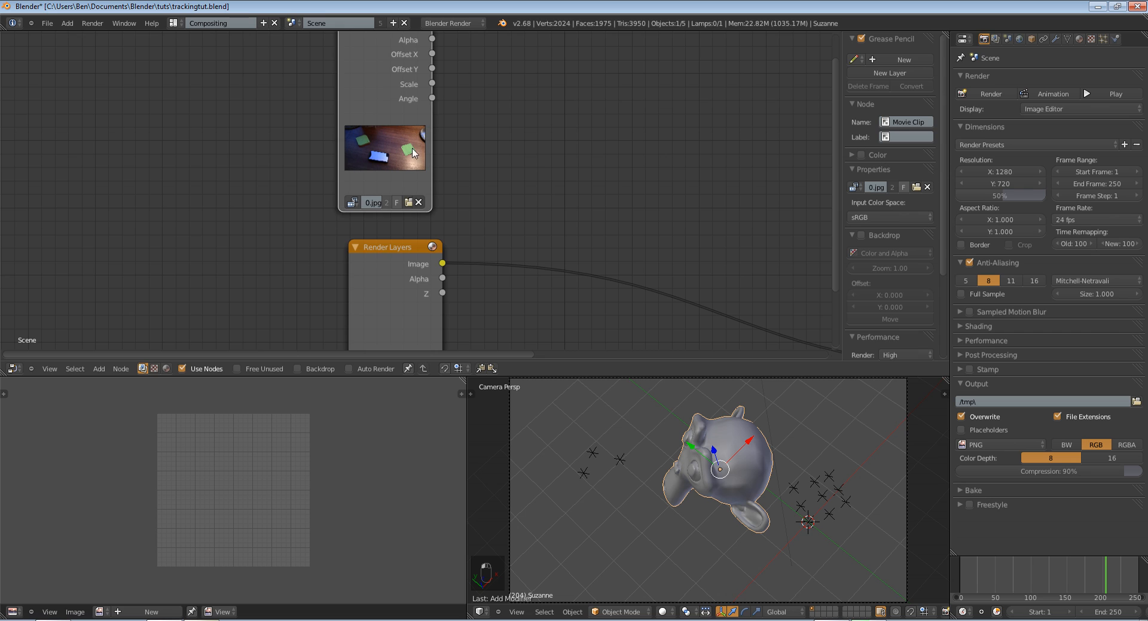
# Add an Alpha Over node and place it to the right of the Movie Clip node.
pyautogui.moveTo(481, 181); pyautogui.dragTo(357, 223, button='middle')
pyautogui.hotkey('shift', 'a')
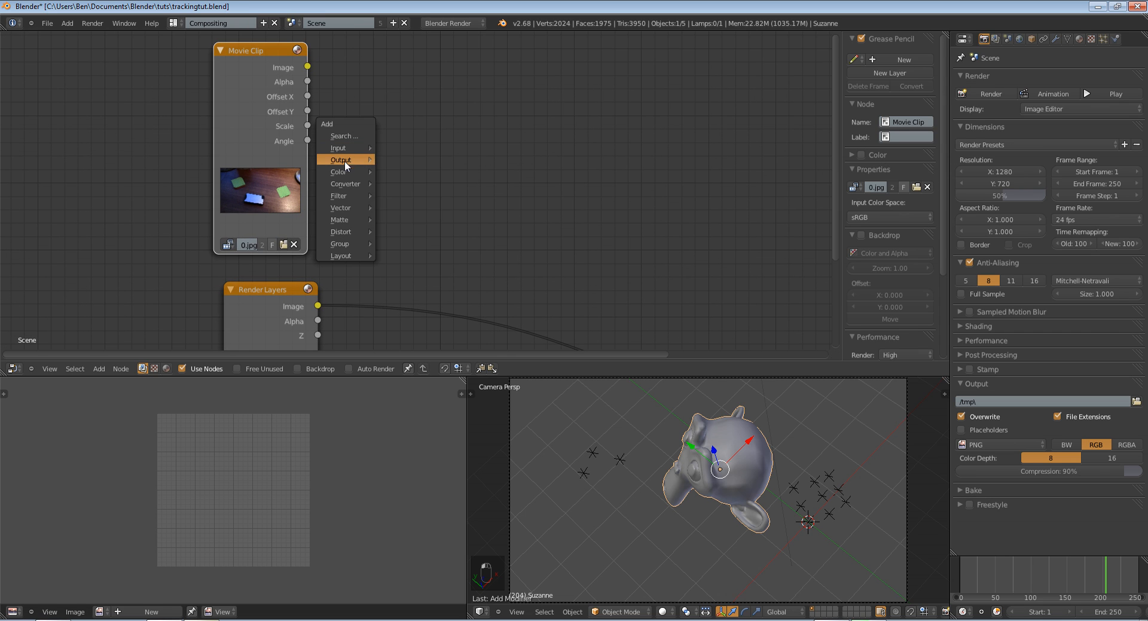
pyautogui.moveTo(343, 171)
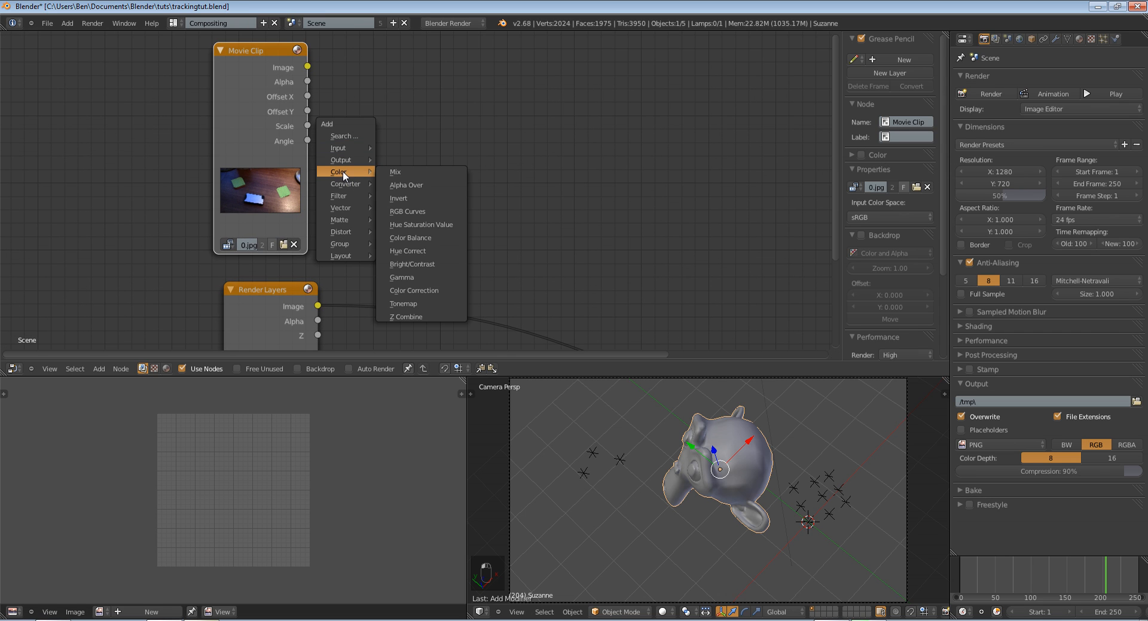
pyautogui.click(403, 183)
pyautogui.click(619, 145)
# Add a Scale node between Movie Clip and Alpha Over and feed the Movie Clip's image output into it.
pyautogui.hotkey('shift', 'a')
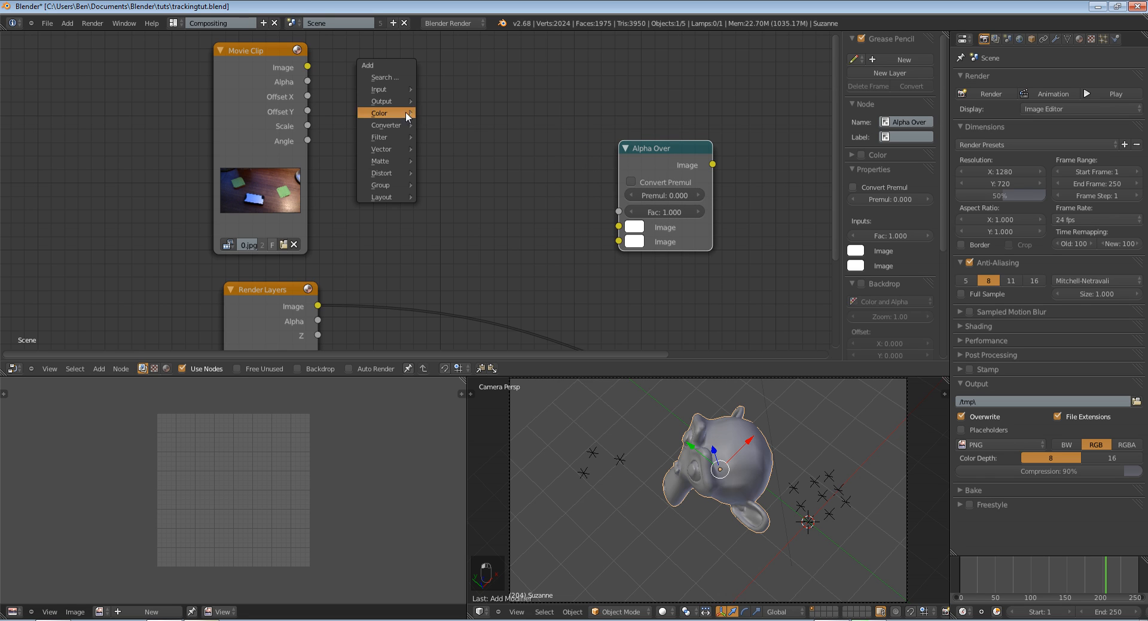
pyautogui.moveTo(375, 181)
pyautogui.click(439, 268)
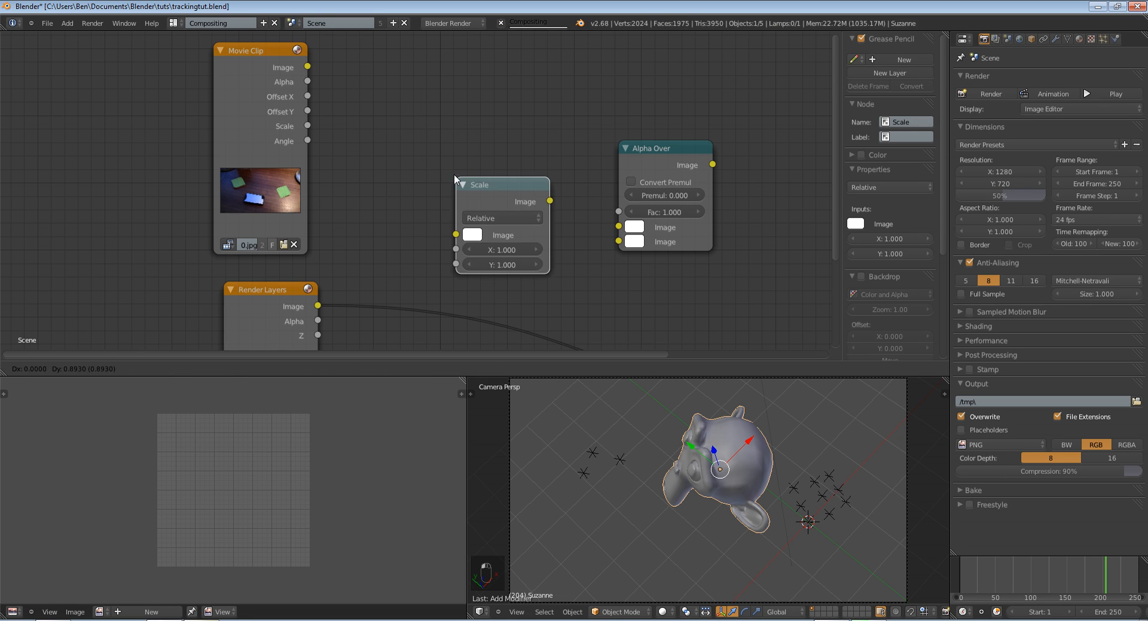
pyautogui.click(434, 157)
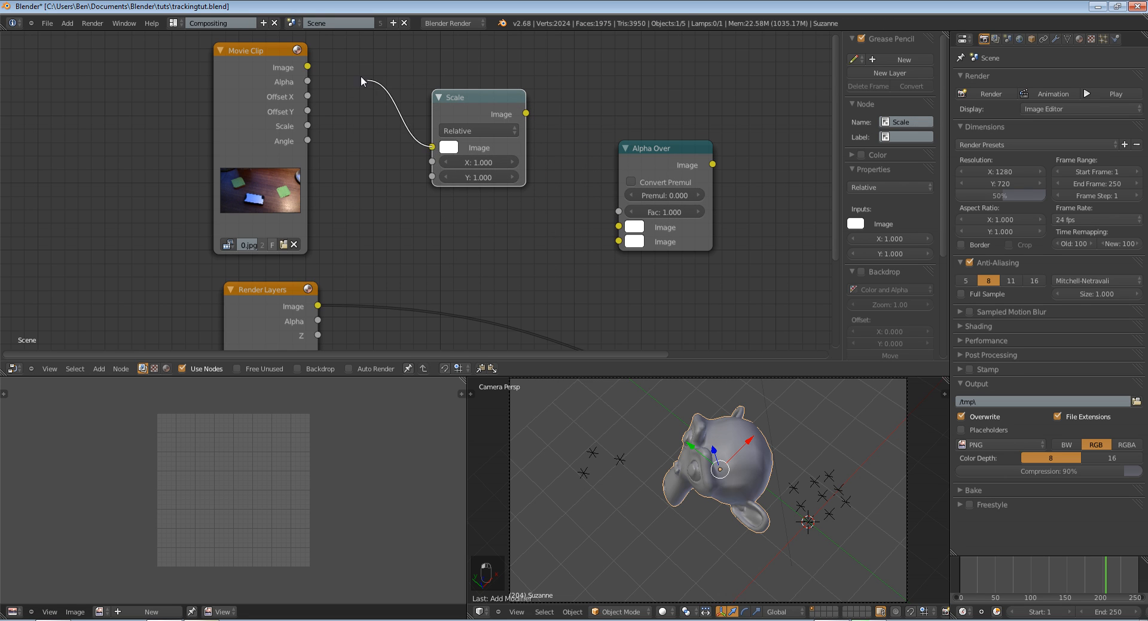
pyautogui.moveTo(310, 68); pyautogui.dragTo(308, 67)
# Set the Scale node's mode to Render Size and move it closer to the Movie Clip node.
pyautogui.click(499, 128)
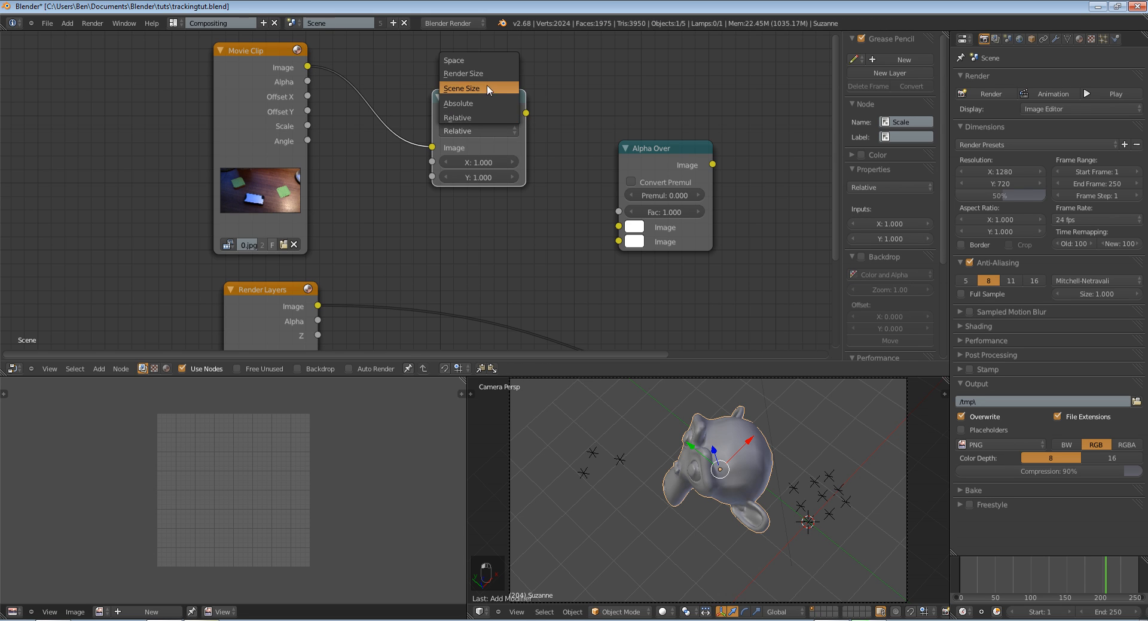
pyautogui.click(476, 130)
pyautogui.click(496, 73)
pyautogui.moveTo(473, 90); pyautogui.dragTo(403, 75)
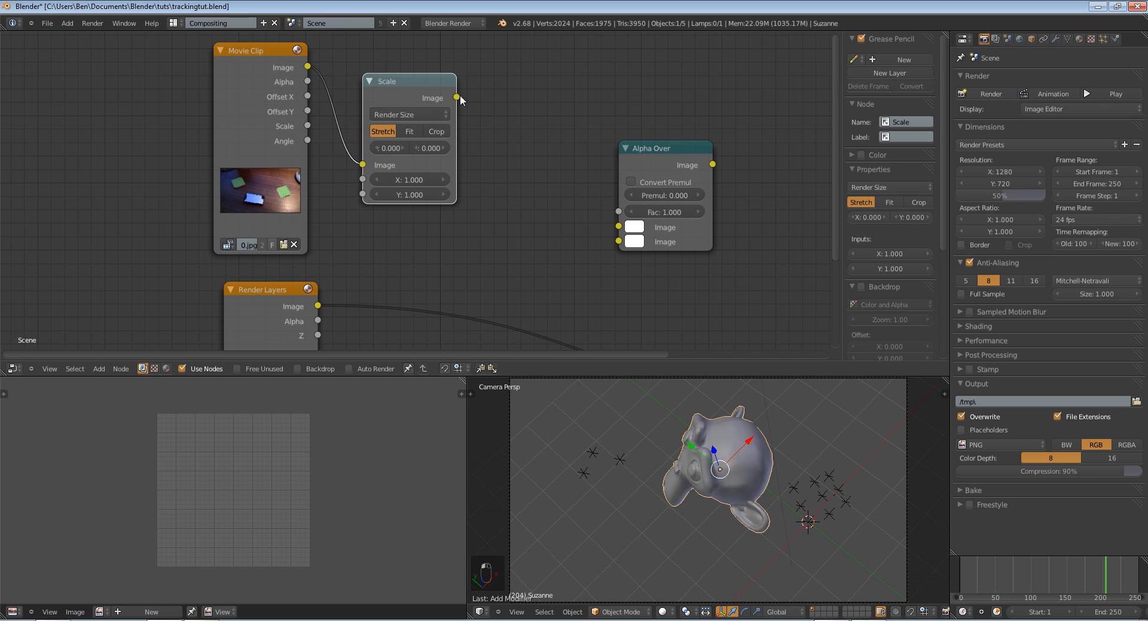
# Link Scale to Alpha Over's first image input, Render Layers to its second, and Alpha Over's output to Composite.
pyautogui.moveTo(604, 218); pyautogui.dragTo(619, 226)
pyautogui.moveTo(729, 176); pyautogui.dragTo(626, 67, button='middle')
pyautogui.moveTo(609, 54); pyautogui.dragTo(777, 301)
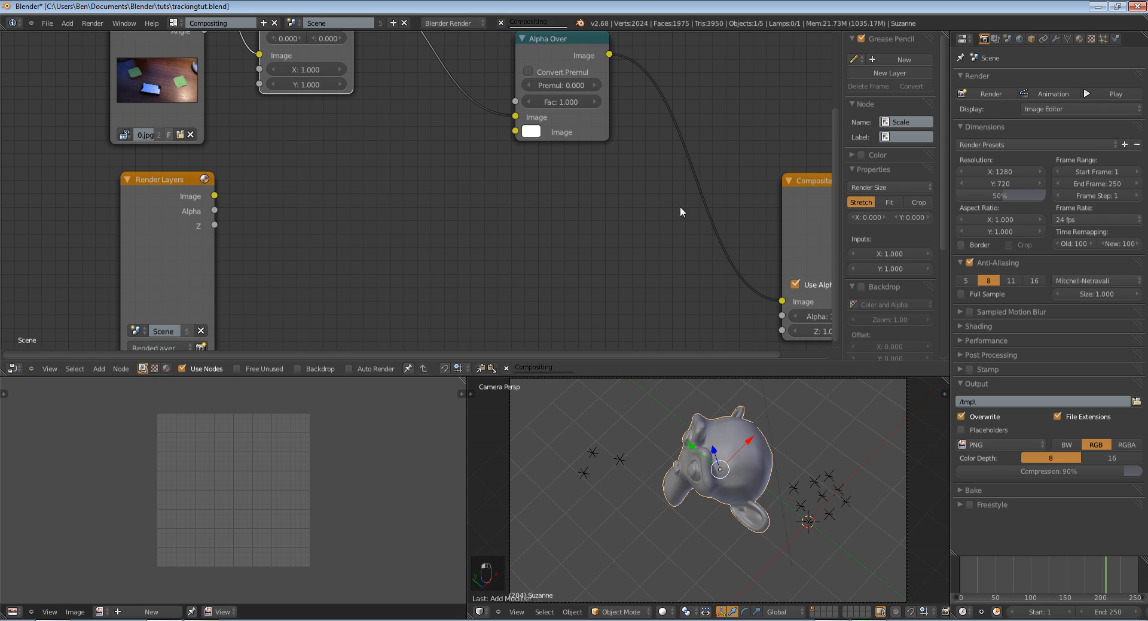
pyautogui.moveTo(299, 181); pyautogui.dragTo(200, 196)
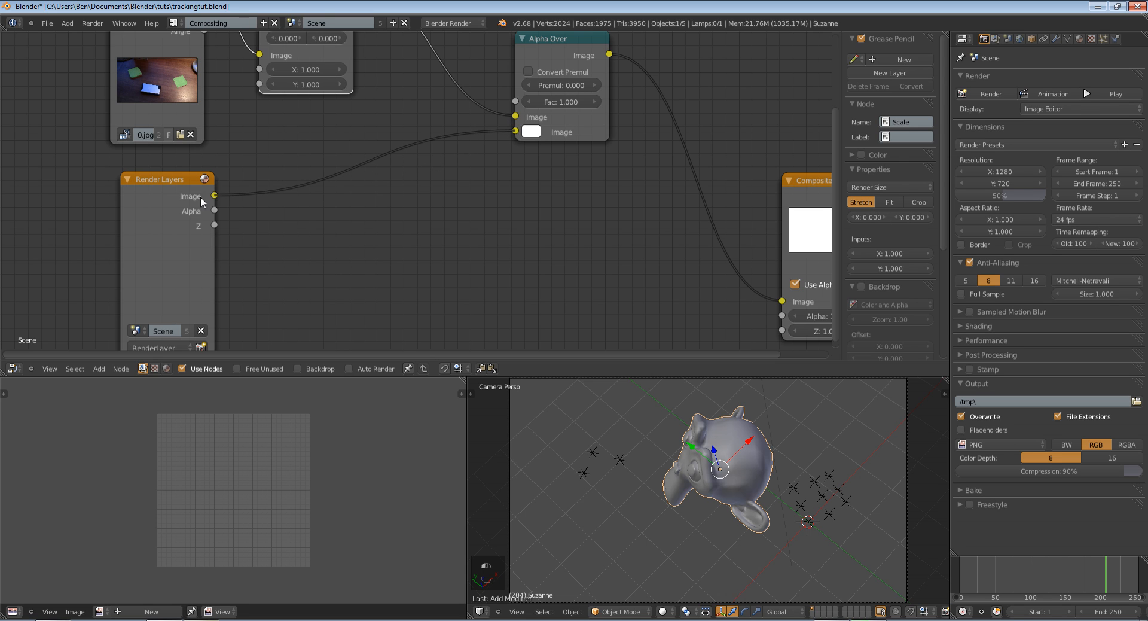
# Save over trackingtut.blend and render the composite at frame 204.
pyautogui.moveTo(617, 235); pyautogui.dragTo(581, 223, button='middle')
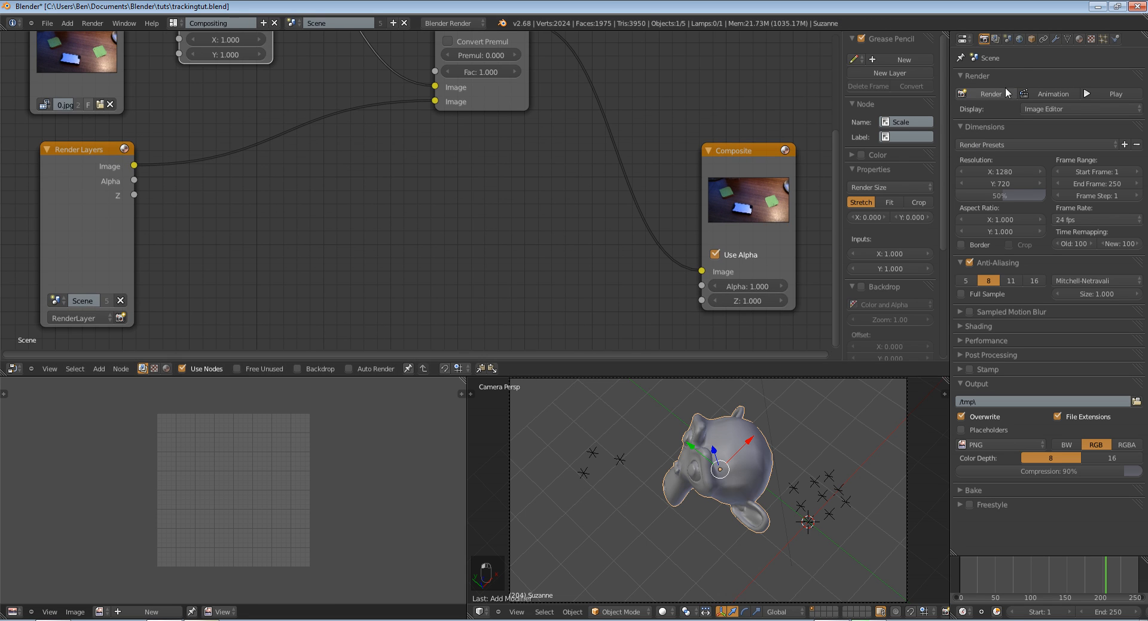
pyautogui.hotkey('ctrl', 's')
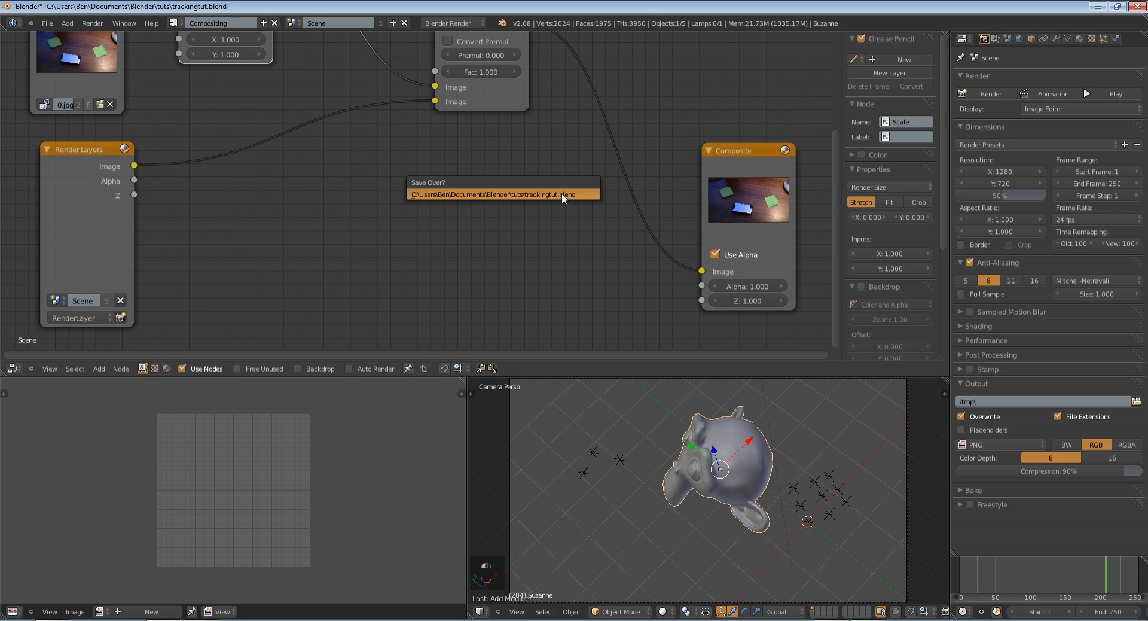
pyautogui.click(561, 192)
pyautogui.press('F12')
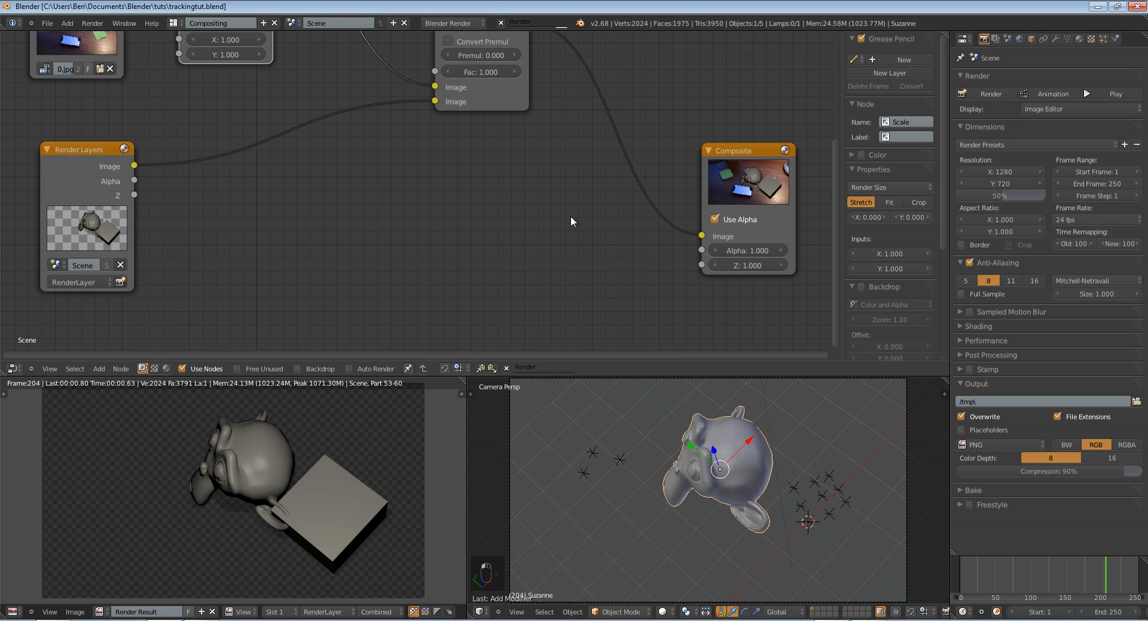
# Unhide the hidden cube covering the tracking markers beside the monkey head and delete it.
pyautogui.scroll(-3, 755, 505)
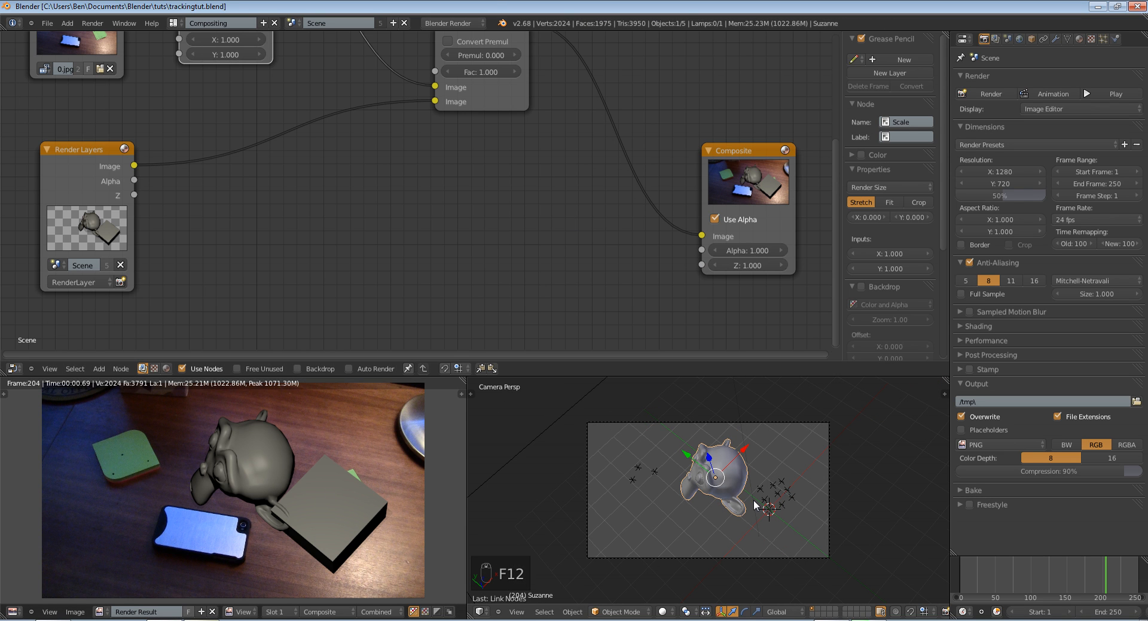
pyautogui.hotkey('alt', 'h')
pyautogui.rightClick(785, 488)
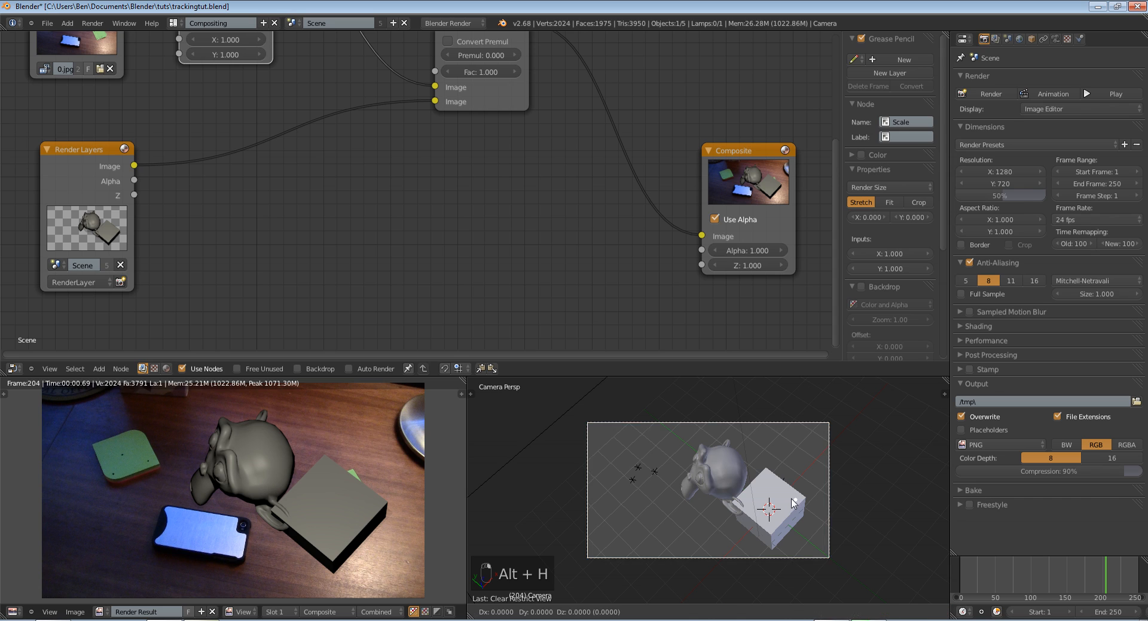
pyautogui.press('z')
pyautogui.press('z')
pyautogui.press('z')
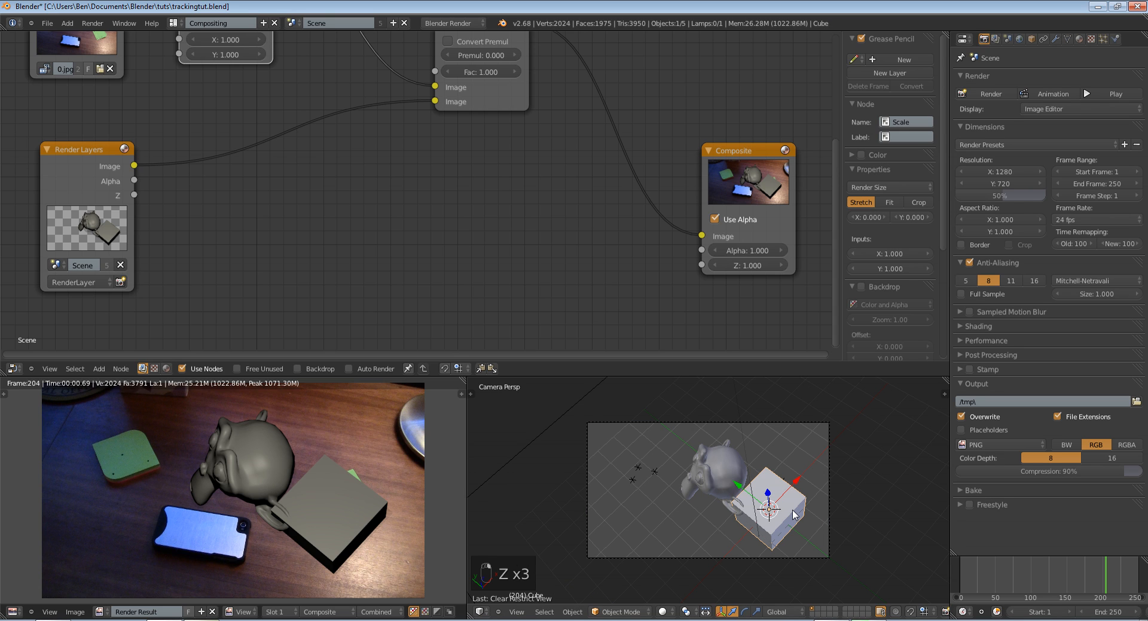
pyautogui.press('Delete')
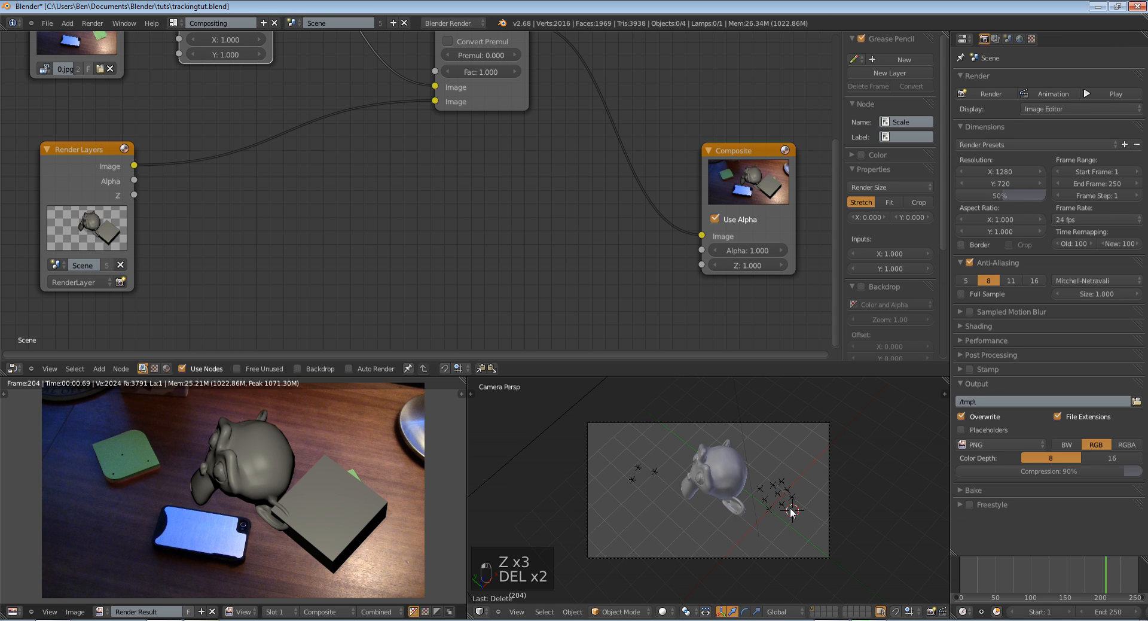
# Render frame 204 again without the cube, inspect the composite, and move the Alpha Over node slightly.
pyautogui.press('F12')
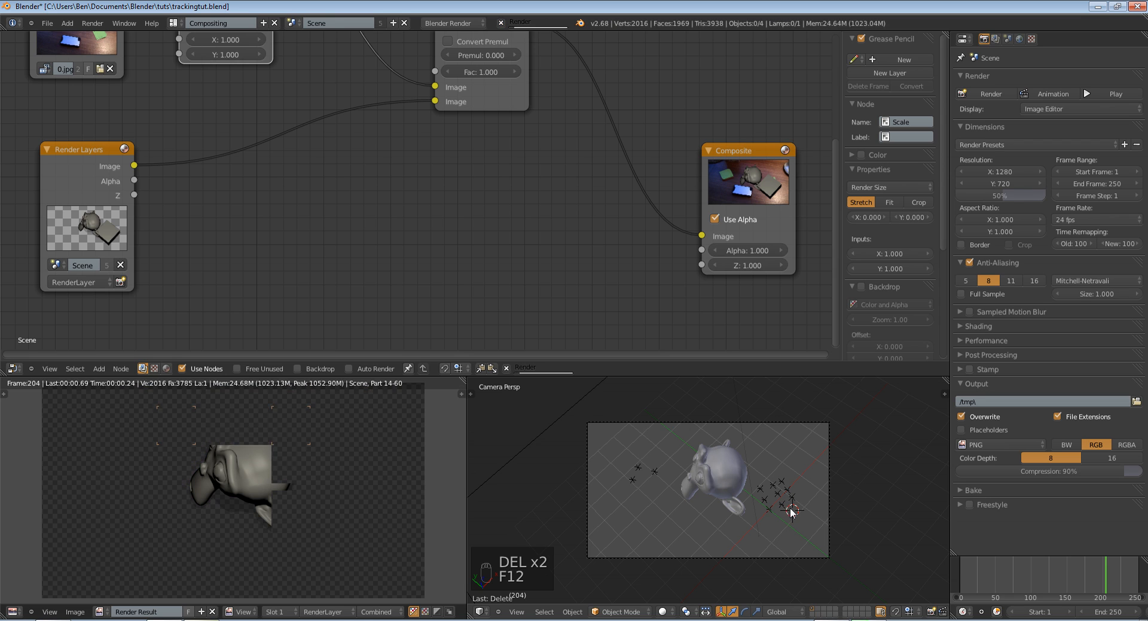
pyautogui.scroll(2, 233, 528)
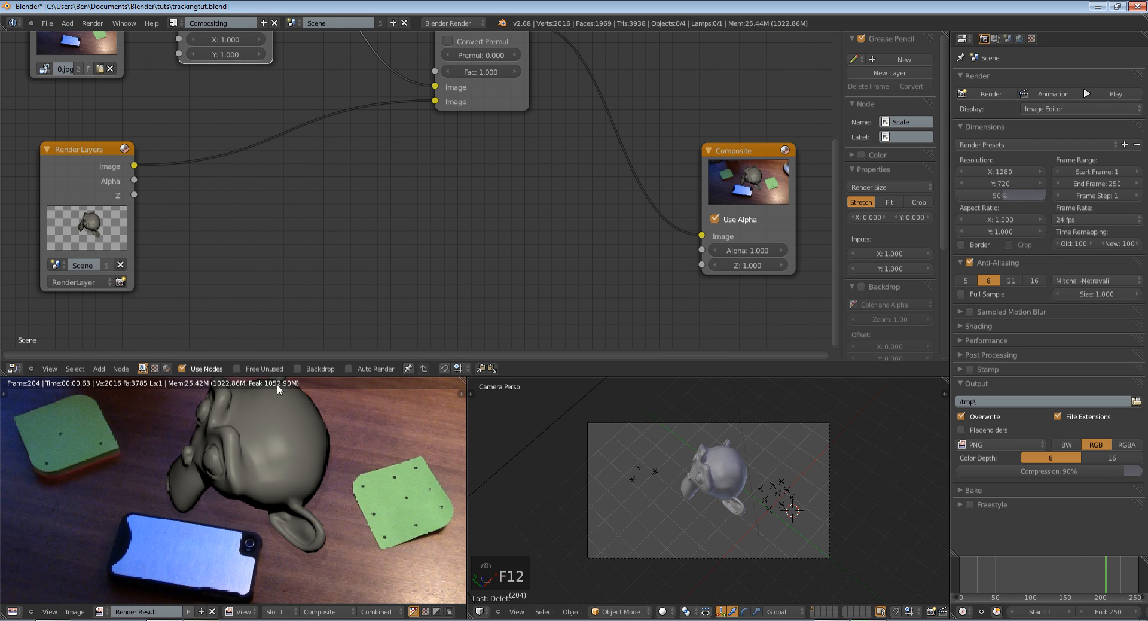
pyautogui.moveTo(343, 227); pyautogui.dragTo(413, 256, button='middle')
pyautogui.scroll(-3, 313, 510)
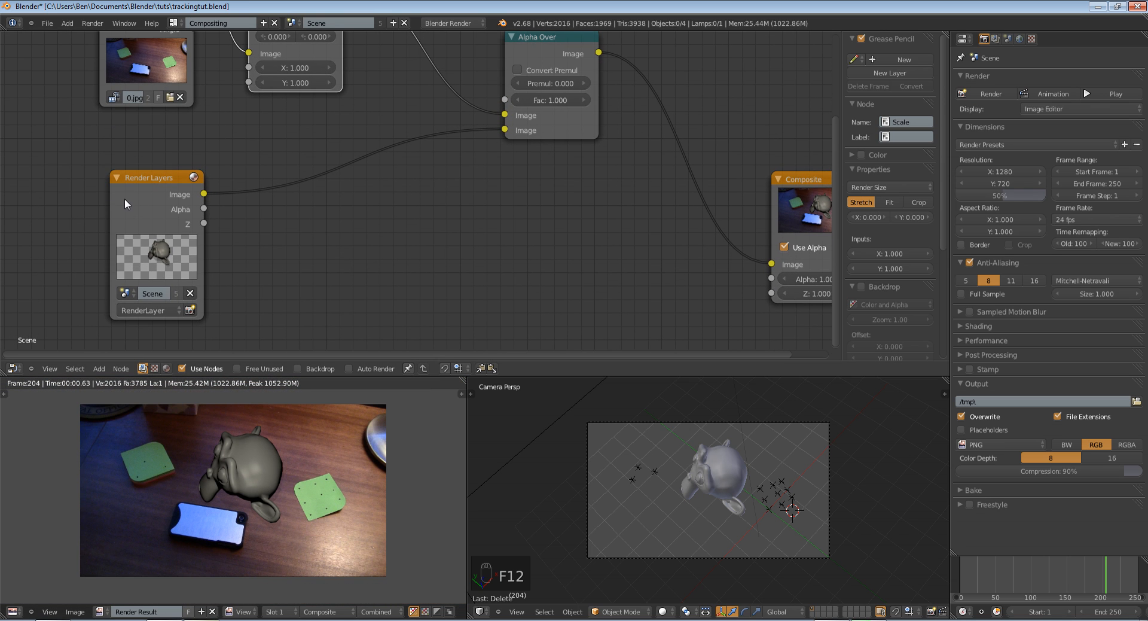
pyautogui.moveTo(385, 179); pyautogui.dragTo(258, 220, button='middle')
pyautogui.moveTo(422, 85); pyautogui.dragTo(386, 100)
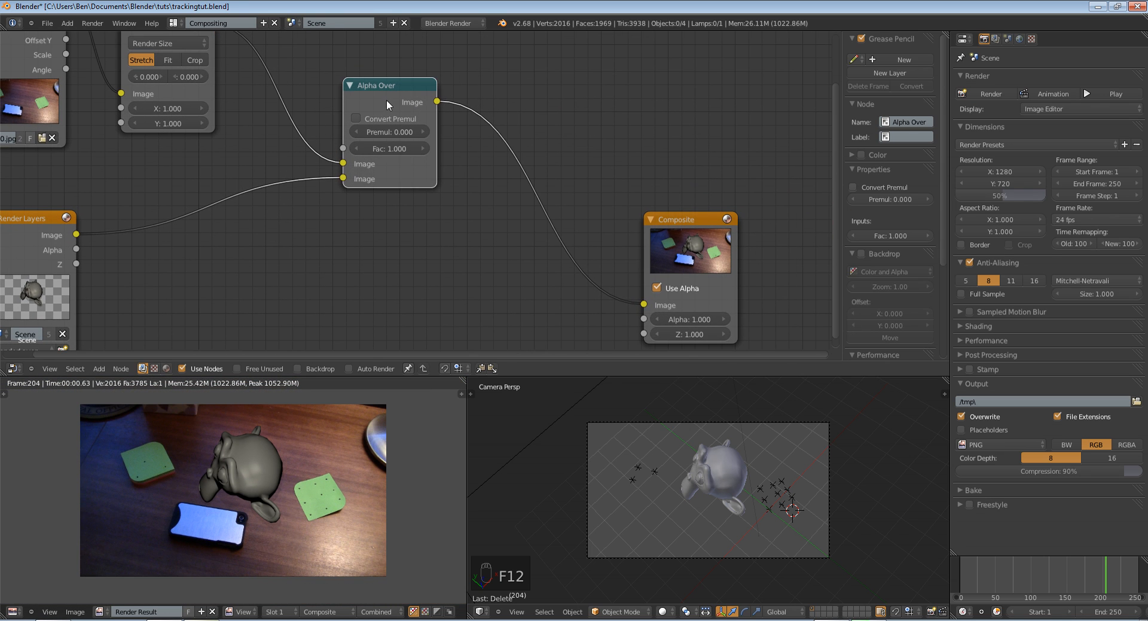
# Enable Ambient Occlusion with Multiply blending and Environment Lighting in the world settings.
pyautogui.moveTo(783, 529); pyautogui.dragTo(787, 501, button='middle')
pyautogui.scroll(-3, 787, 501)
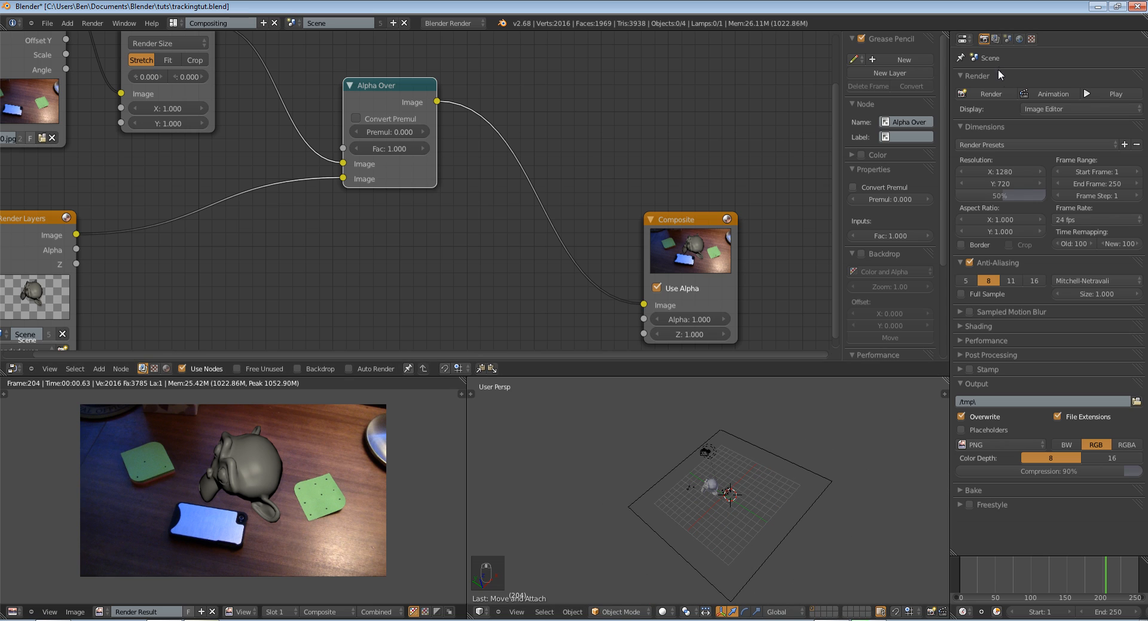
pyautogui.click(1007, 39)
pyautogui.click(1018, 39)
pyautogui.click(970, 271)
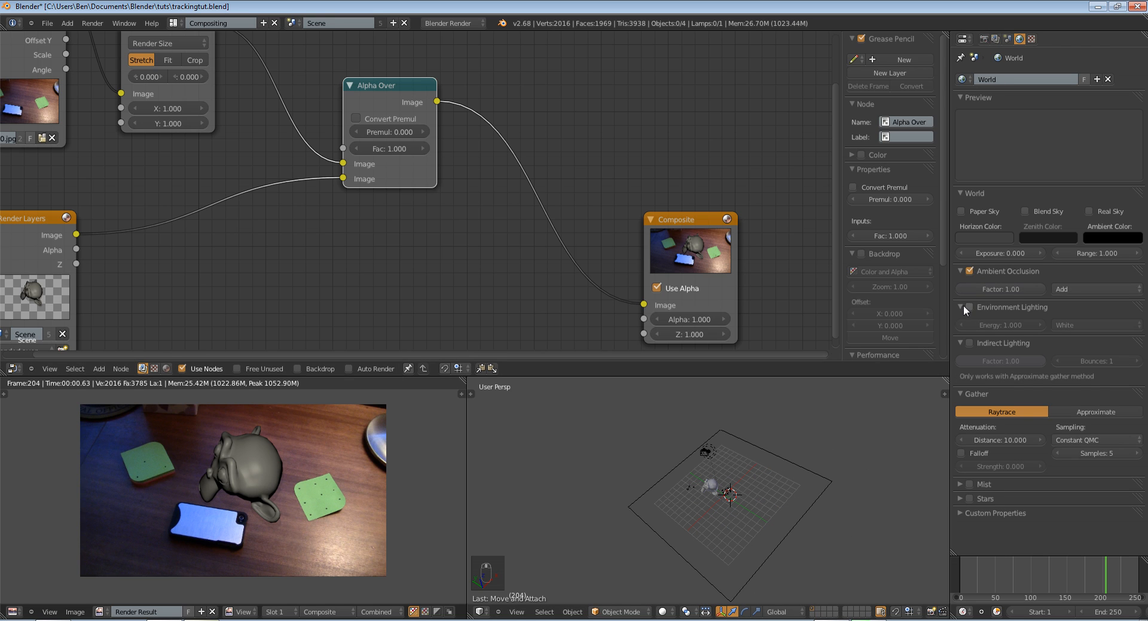
pyautogui.click(1069, 278)
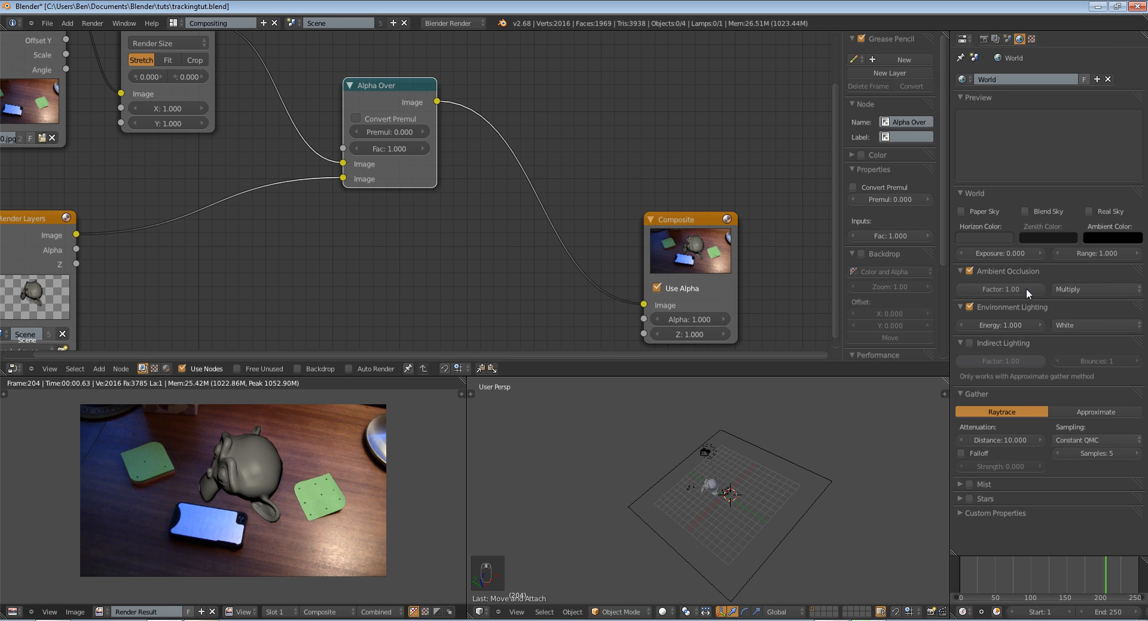
# Set the Ambient Occlusion factor to 0.20 and render frame 204.
pyautogui.click(960, 290)
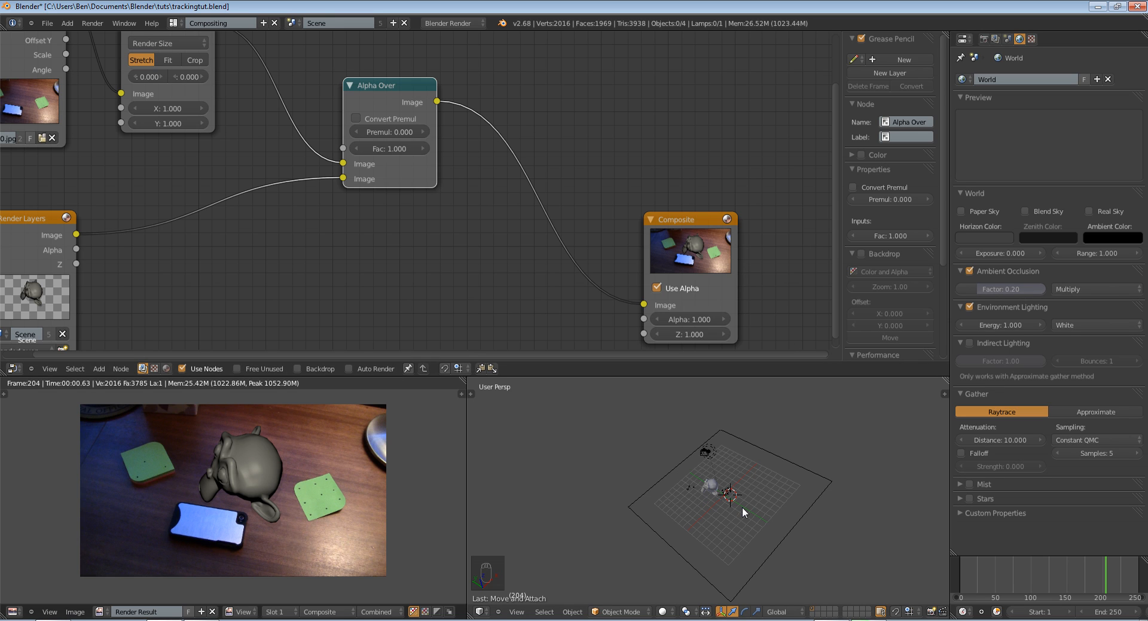
pyautogui.press('F12')
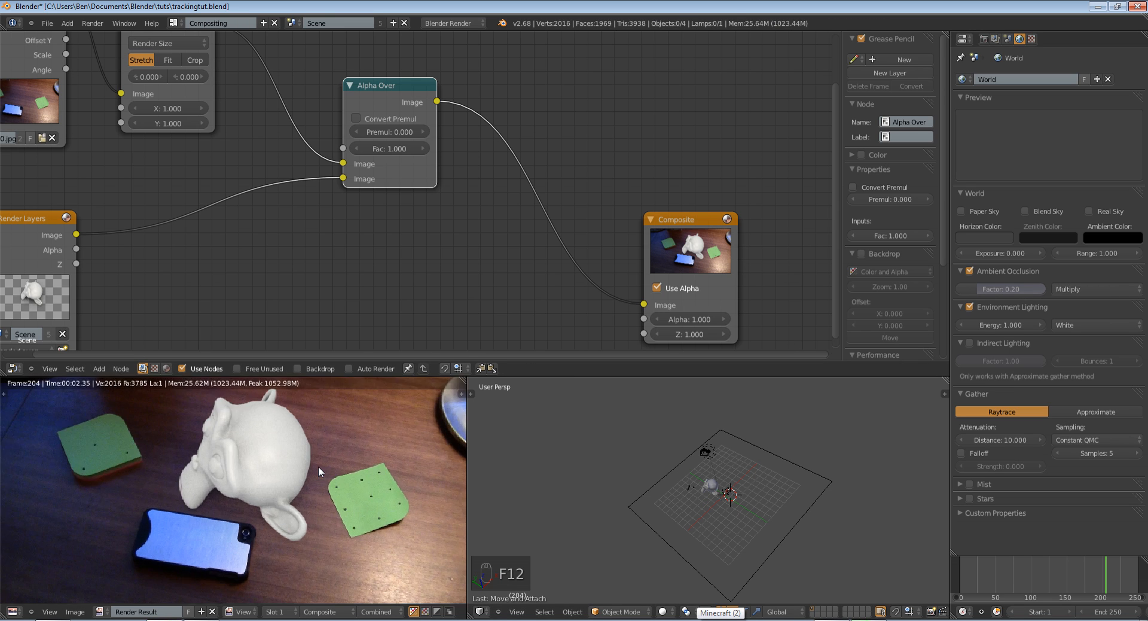
pyautogui.moveTo(607, 476); pyautogui.dragTo(699, 475, button='middle')
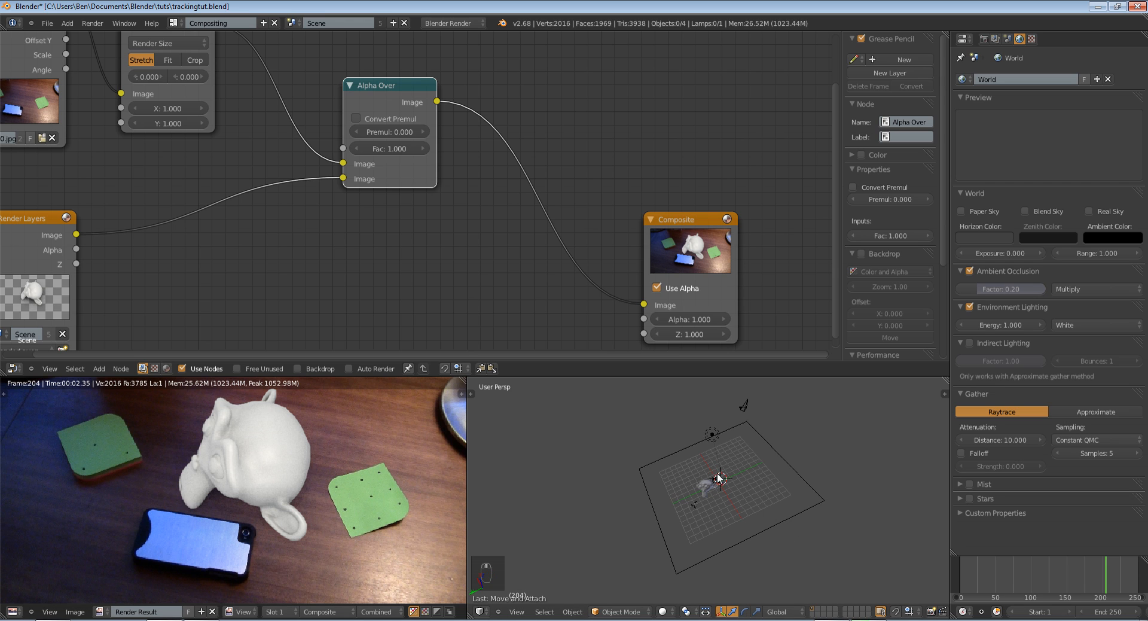
# Spread out the Composite, Alpha Over, Scale and Render Layers nodes to leave more room between them.
pyautogui.moveTo(681, 235); pyautogui.dragTo(749, 174)
pyautogui.scroll(-1, 605, 237)
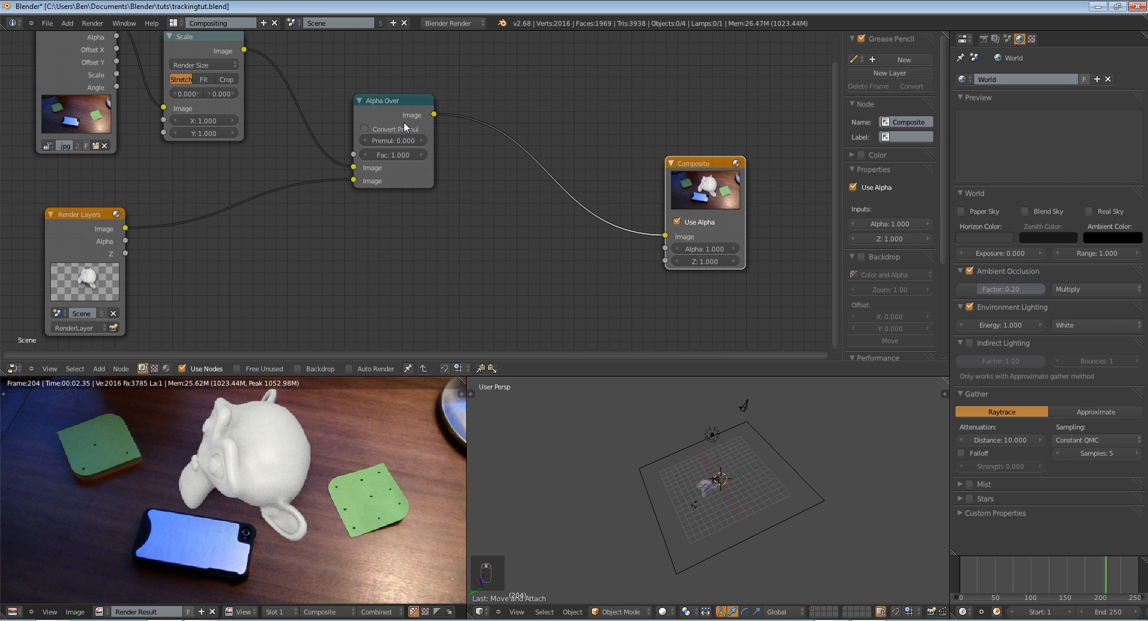
pyautogui.moveTo(403, 121); pyautogui.dragTo(486, 105)
pyautogui.moveTo(211, 52); pyautogui.dragTo(250, 41)
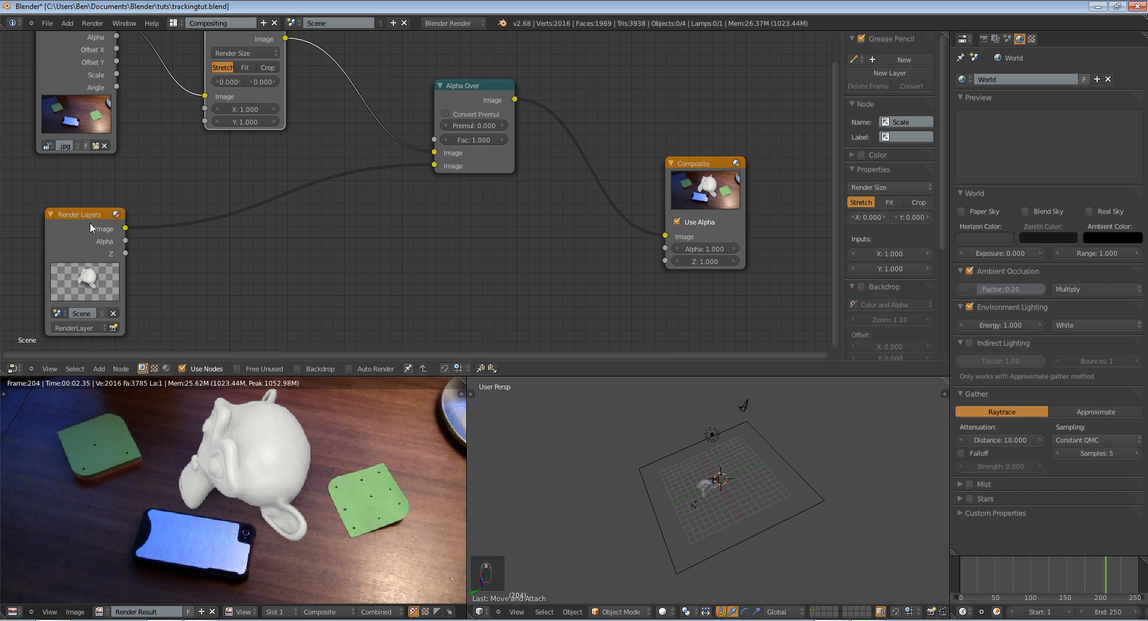
pyautogui.moveTo(91, 224); pyautogui.dragTo(32, 235)
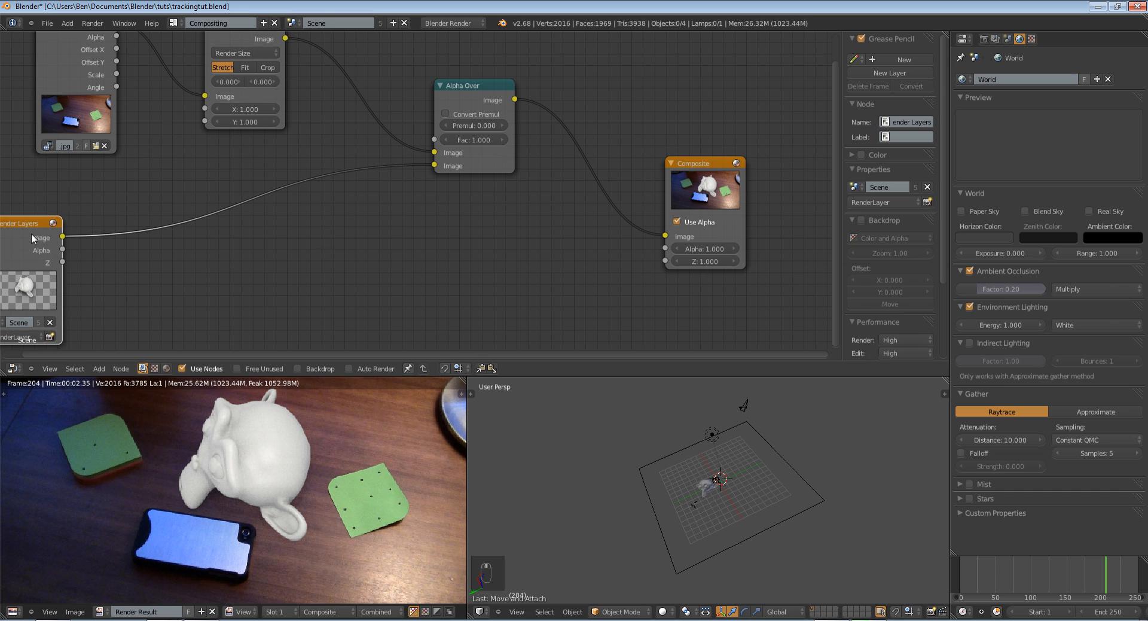
# Disable Ambient Occlusion and Environment Lighting in the world settings, rendering frame 204 after each change.
pyautogui.click(971, 271)
pyautogui.press('F12')
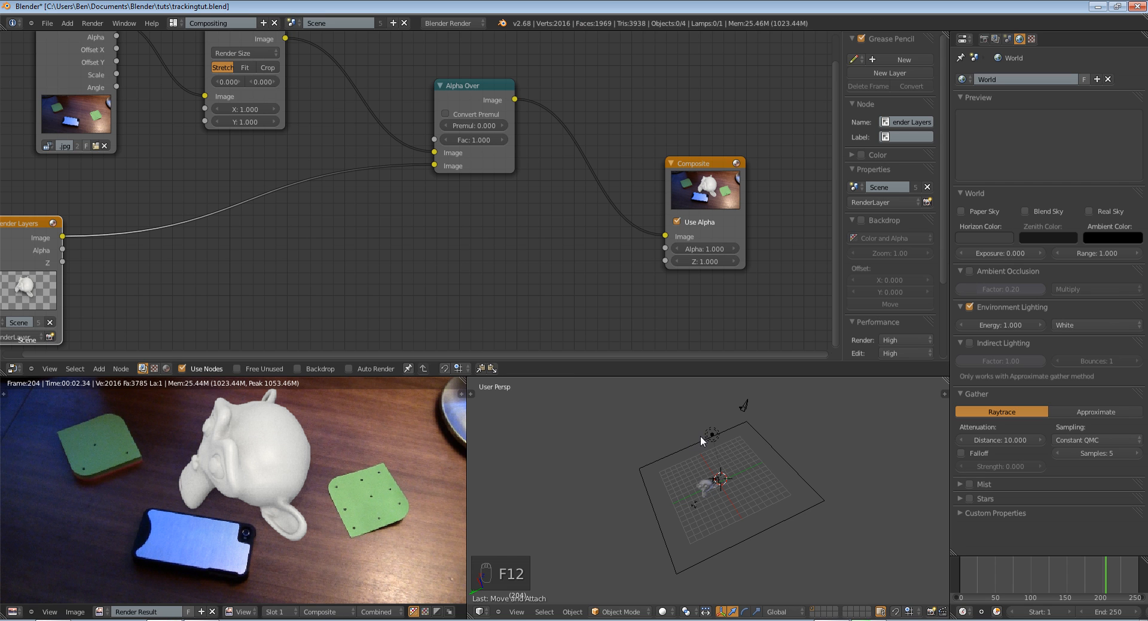
pyautogui.click(969, 307)
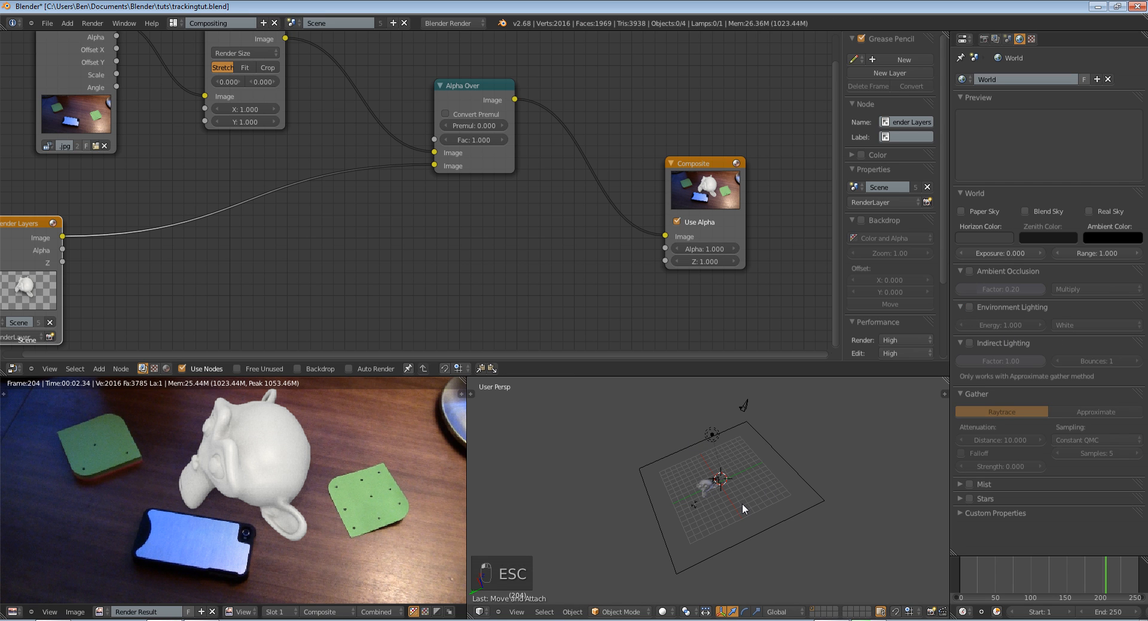
pyautogui.press('F12')
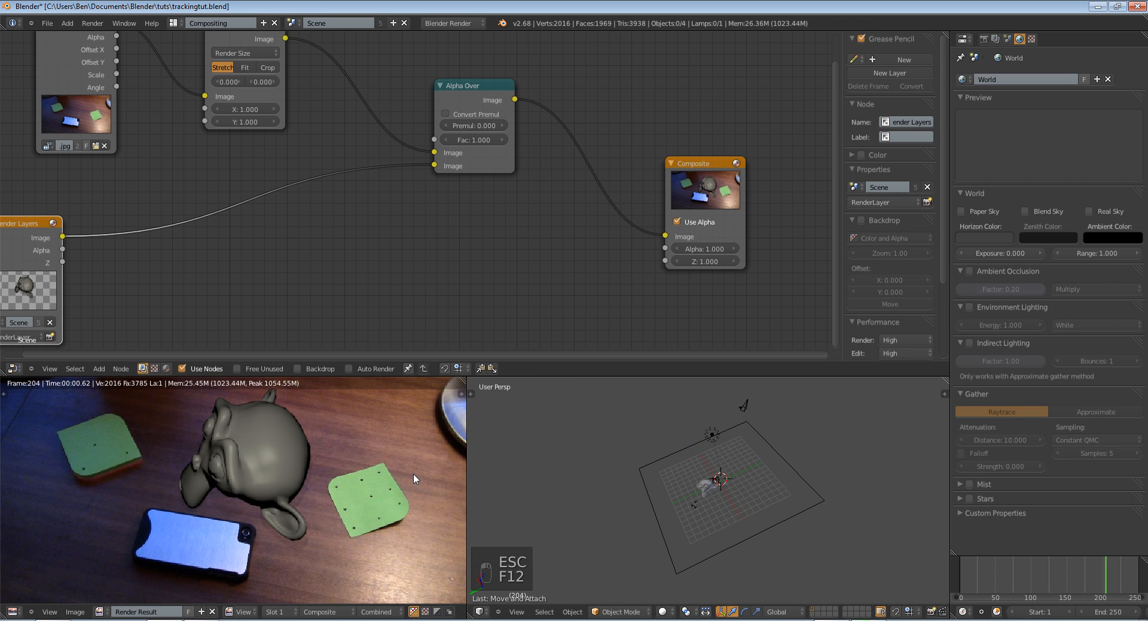
# Give the monkey head a new material with a white diffuse colour and 0.196 specular intensity, and render frame 204.
pyautogui.moveTo(741, 504); pyautogui.dragTo(734, 486, button='middle')
pyautogui.scroll(2, 734, 486)
pyautogui.rightClick(711, 481)
pyautogui.click(1079, 39)
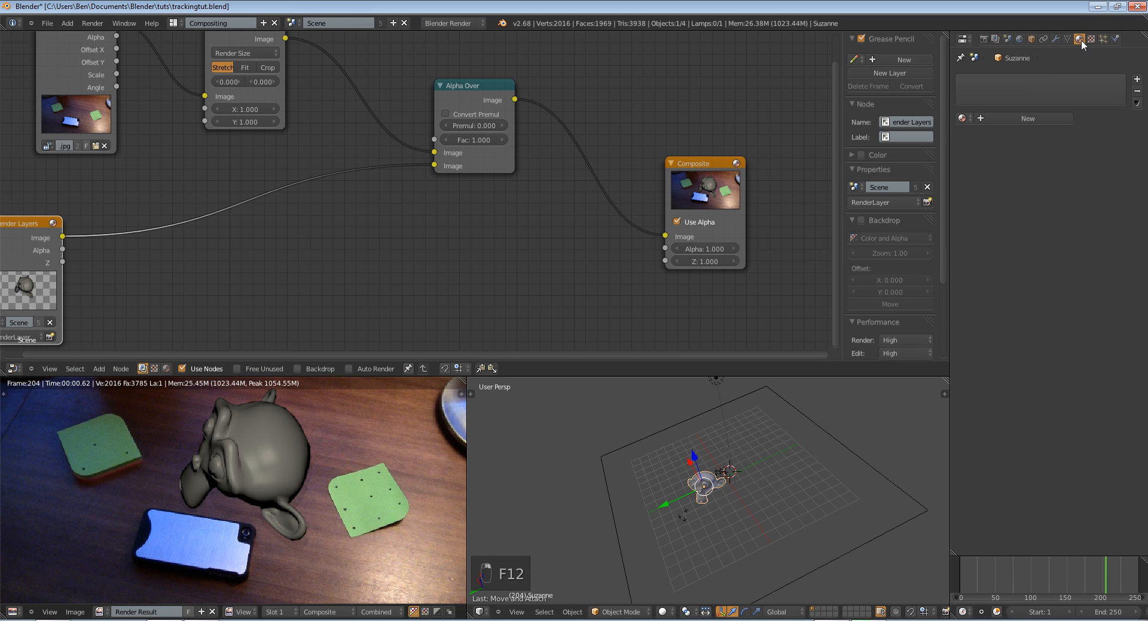
pyautogui.click(1025, 118)
pyautogui.click(1003, 264)
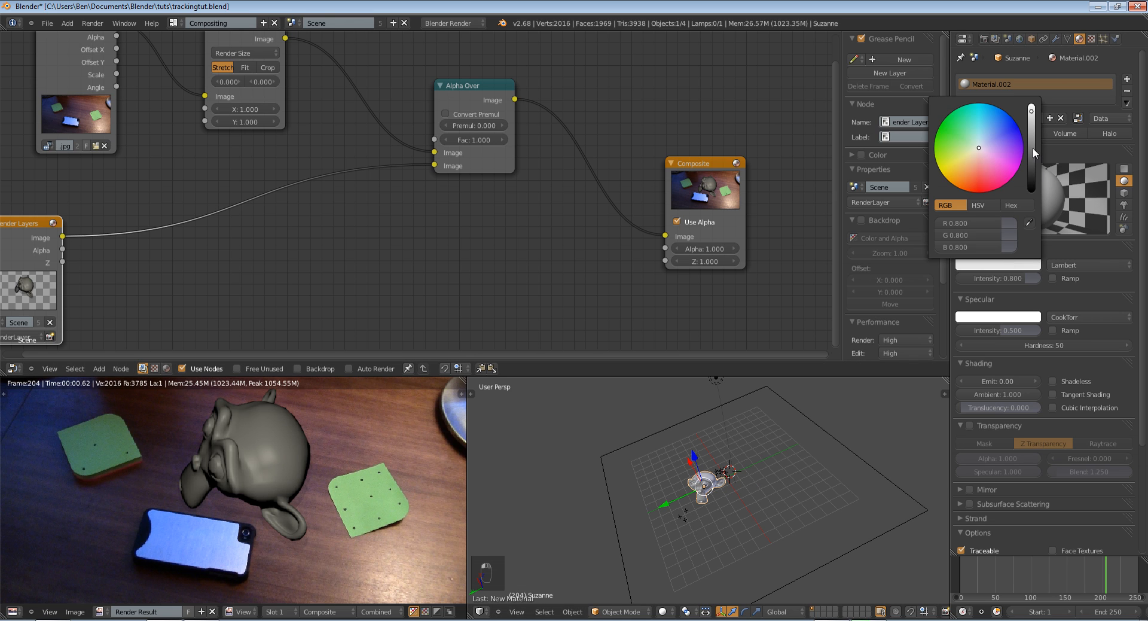
pyautogui.moveTo(978, 329); pyautogui.dragTo(970, 330)
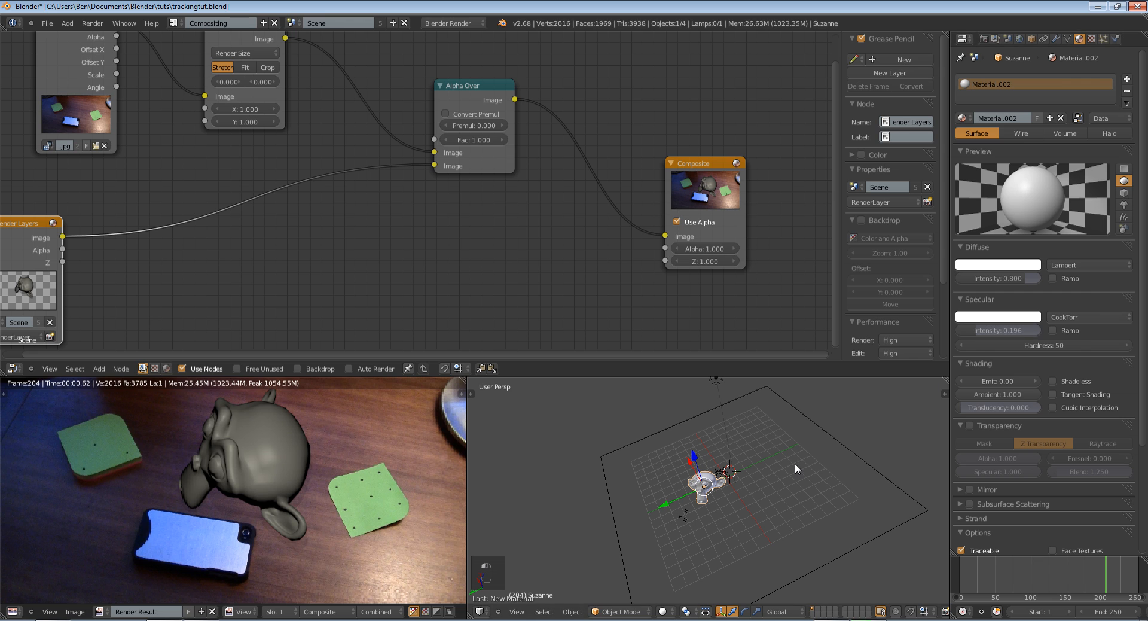
pyautogui.press('F12')
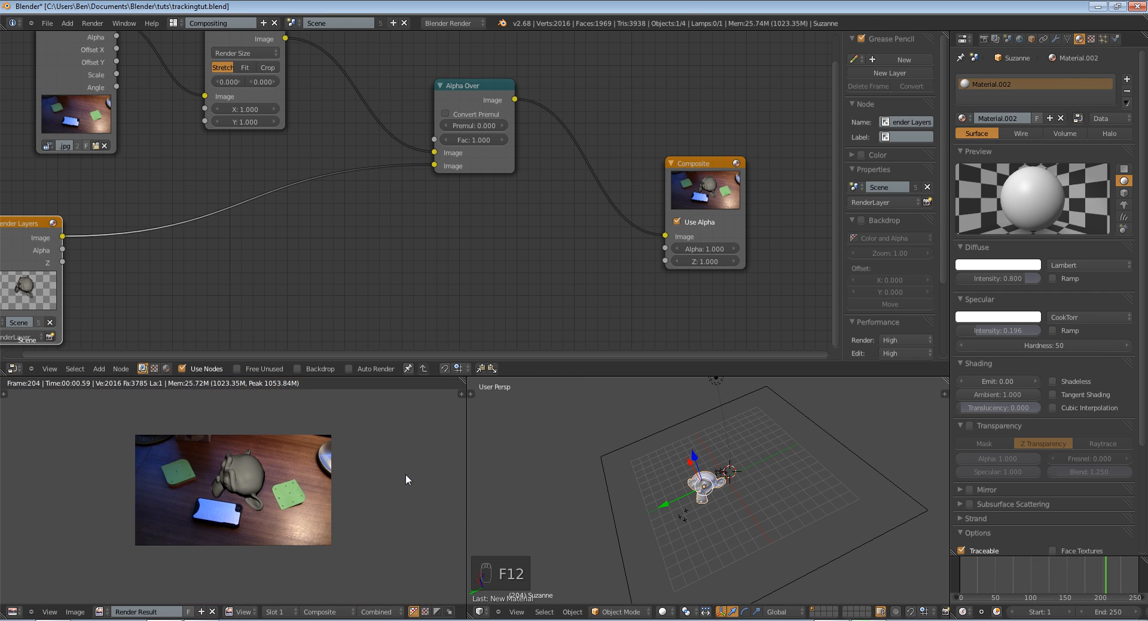
# Change the lamp's colour to a pale, near-white tint and render frame 204 to check the lighting.
pyautogui.rightClick(721, 385)
pyautogui.click(999, 225)
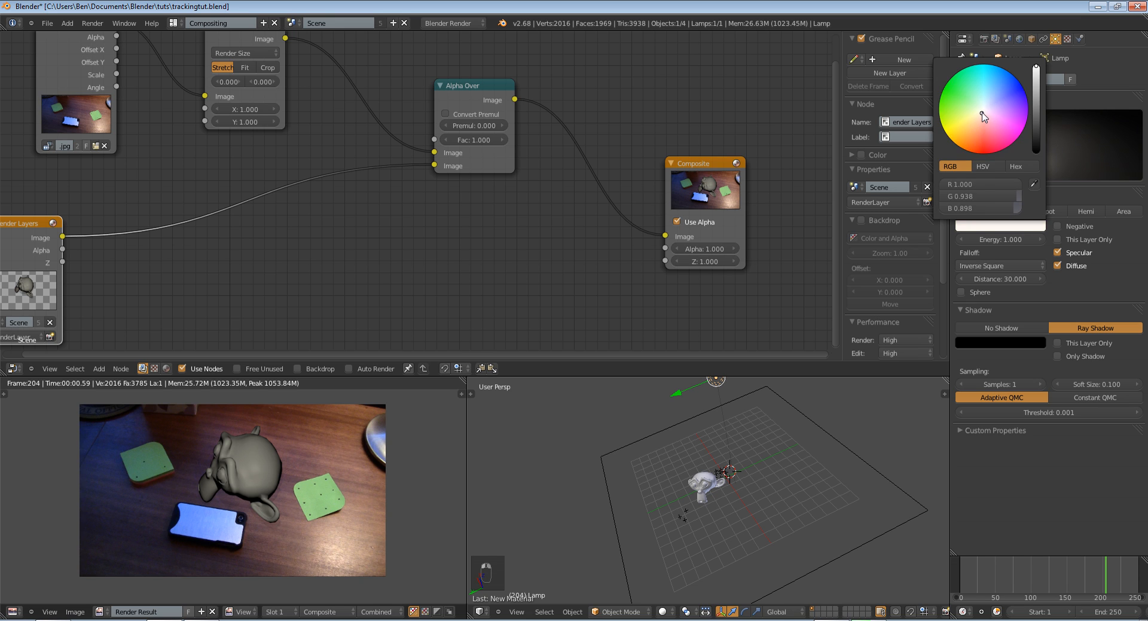
pyautogui.press('F12')
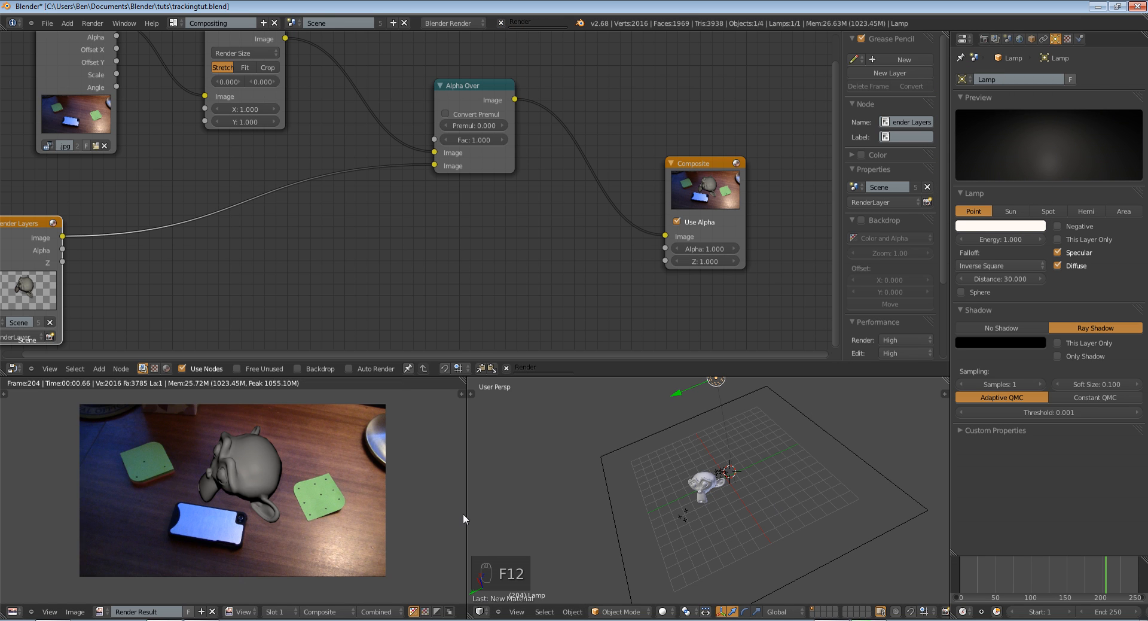
pyautogui.scroll(1, 403, 504)
pyautogui.scroll(1, 403, 505)
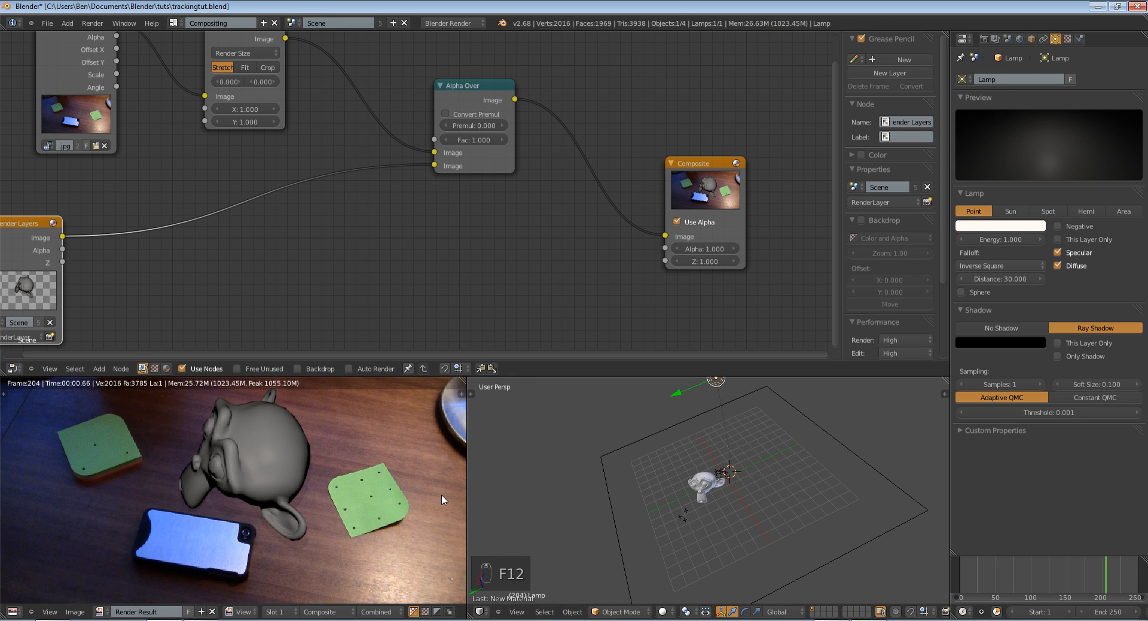
# Change the monkey head material's diffuse colour to light blue and render frame 204.
pyautogui.rightClick(705, 486)
pyautogui.click(1007, 264)
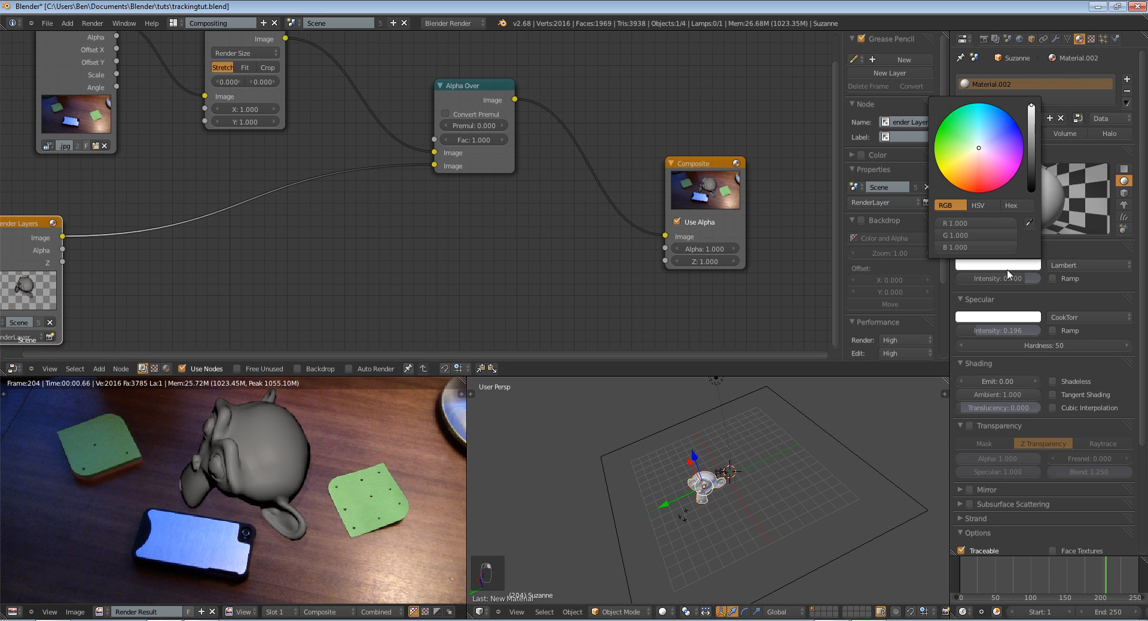
pyautogui.click(991, 136)
pyautogui.press('F12')
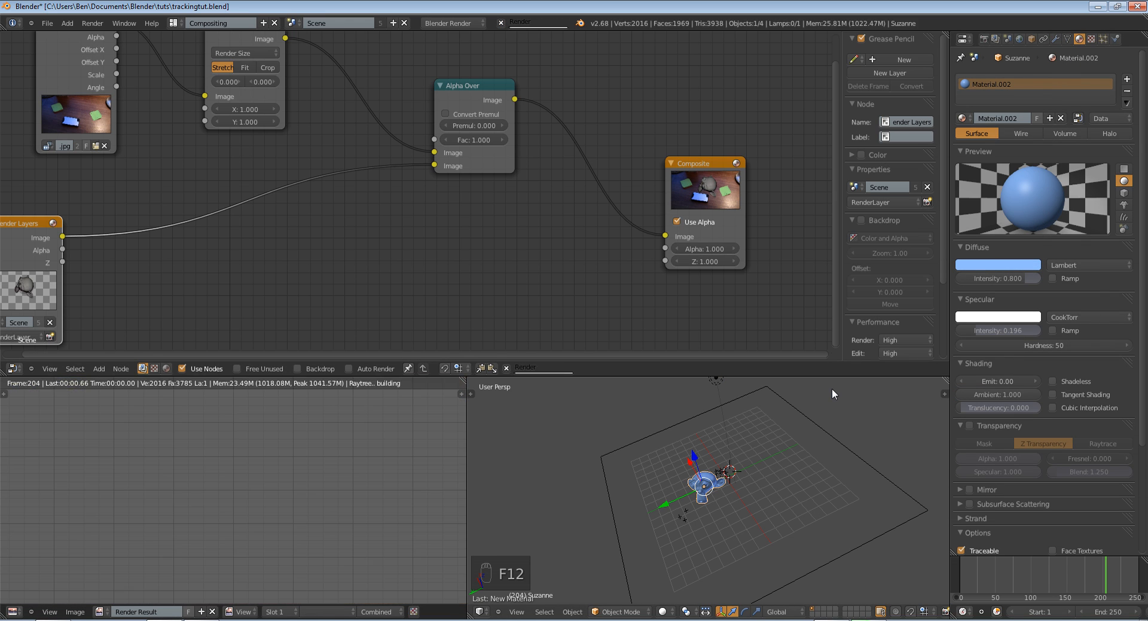
pyautogui.scroll(-2, 373, 493)
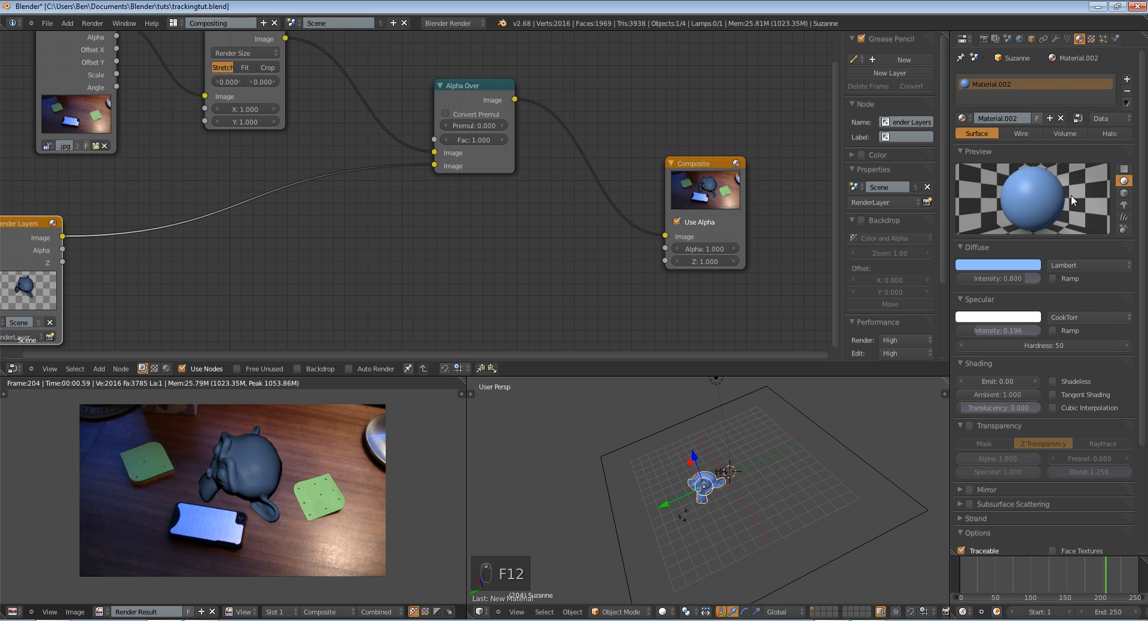
# Set the monkey head material's specular intensity to 0.000 and render the frame again.
pyautogui.moveTo(1030, 339); pyautogui.dragTo(722, 499)
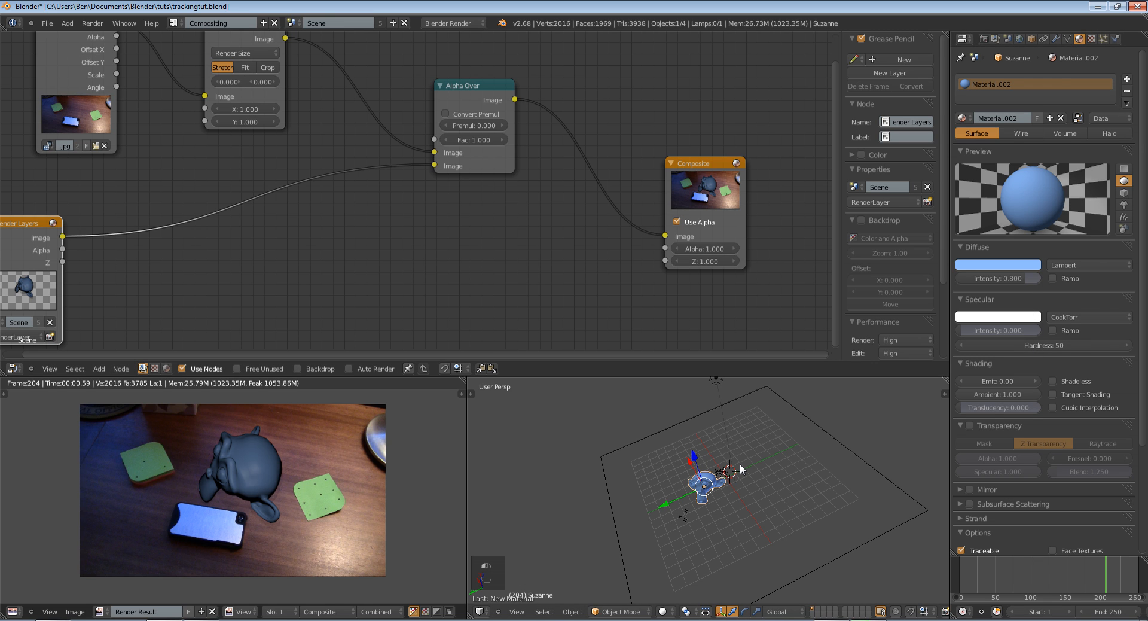
pyautogui.press('F12')
pyautogui.scroll(2, 394, 497)
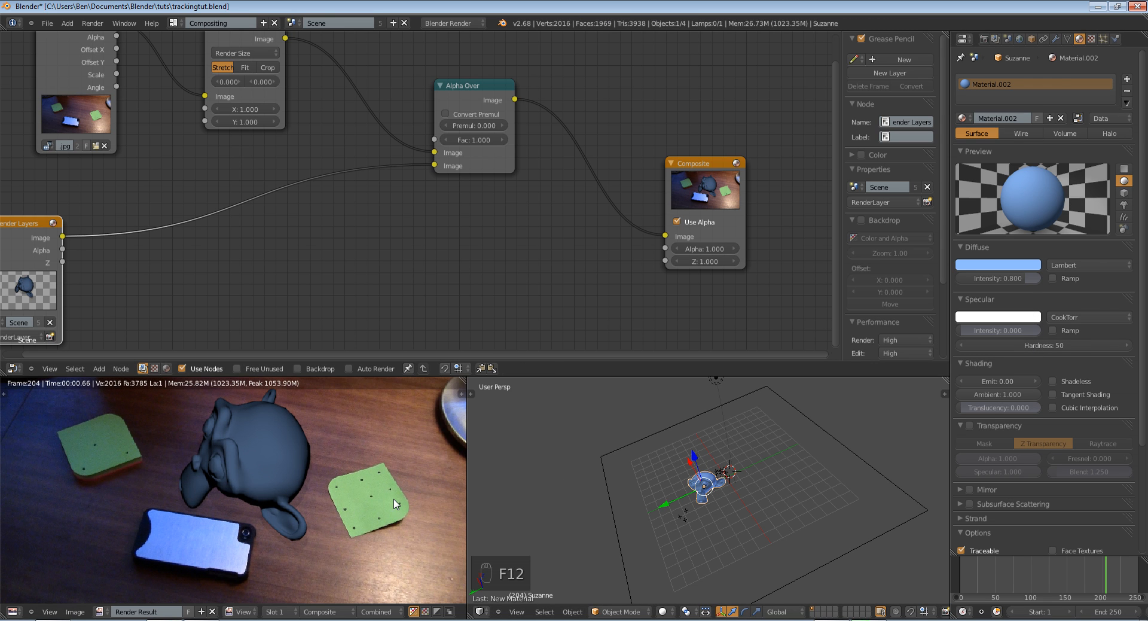
# Move the Alpha Over node slightly closer to the Scale node and inspect the rendered monkey head up close.
pyautogui.moveTo(479, 85); pyautogui.dragTo(443, 74)
pyautogui.scroll(-2, 347, 501)
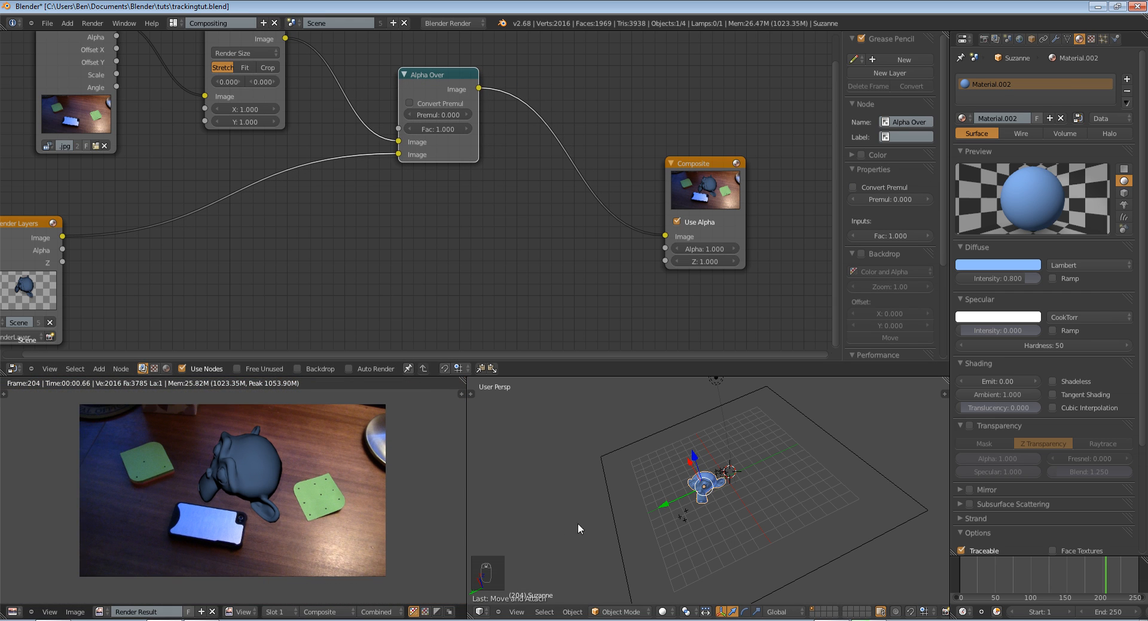
pyautogui.scroll(2, 213, 497)
pyautogui.scroll(-2, 256, 503)
pyautogui.scroll(2, 295, 498)
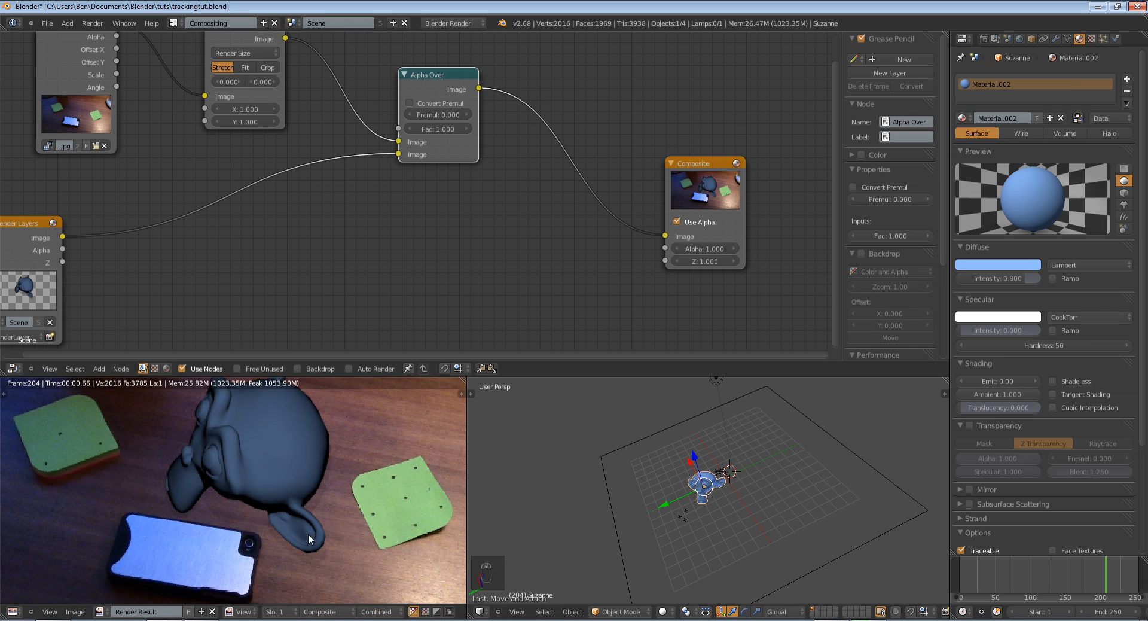
# Change the lamp to a Sun, rotate it to shine across the monkey head, and render frame 204.
pyautogui.rightClick(715, 381)
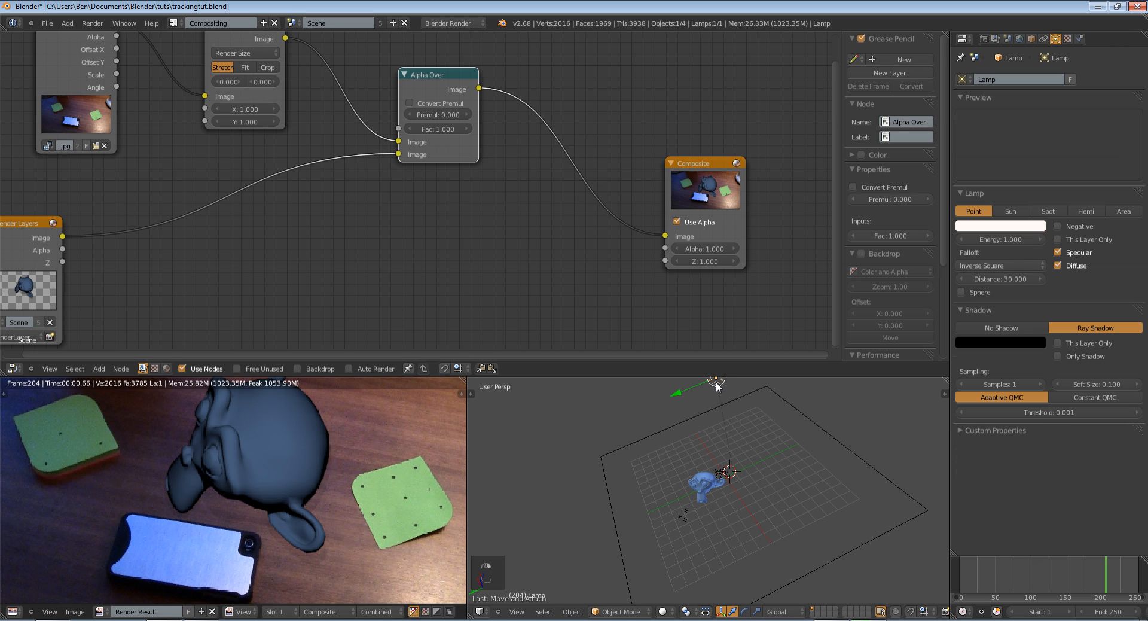
pyautogui.click(1011, 211)
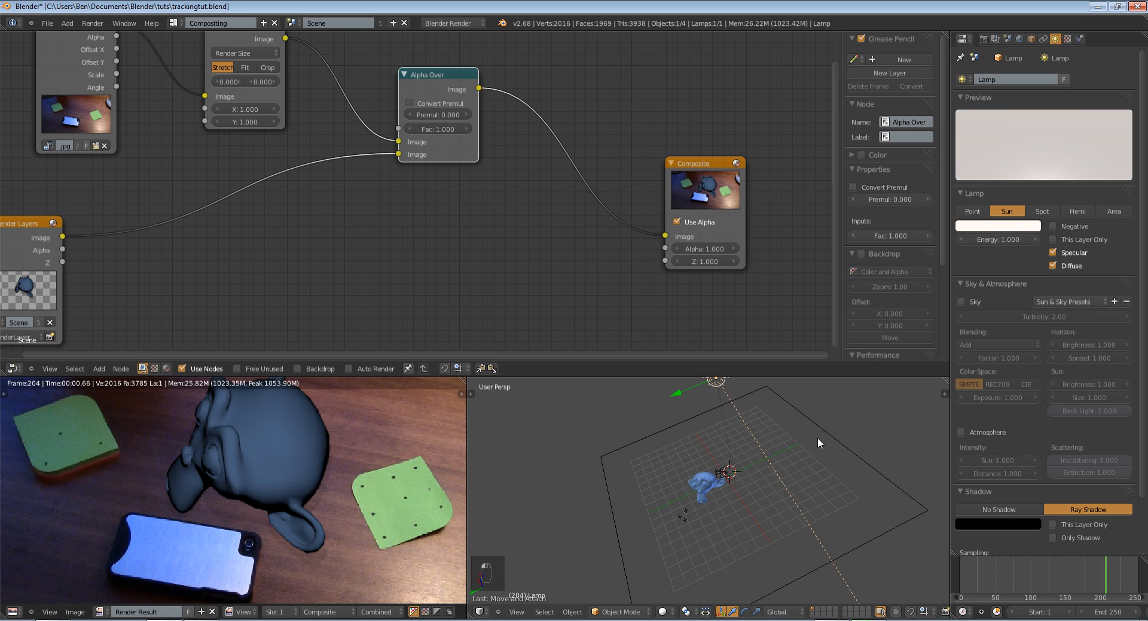
pyautogui.press('r')
pyautogui.click(764, 493)
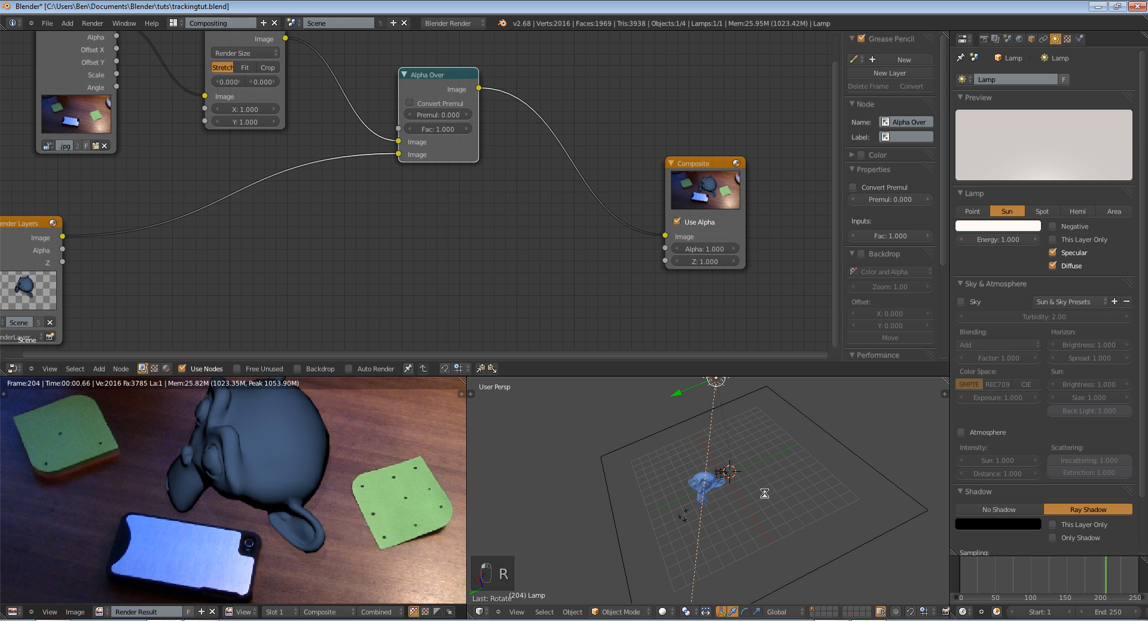
pyautogui.press('F12')
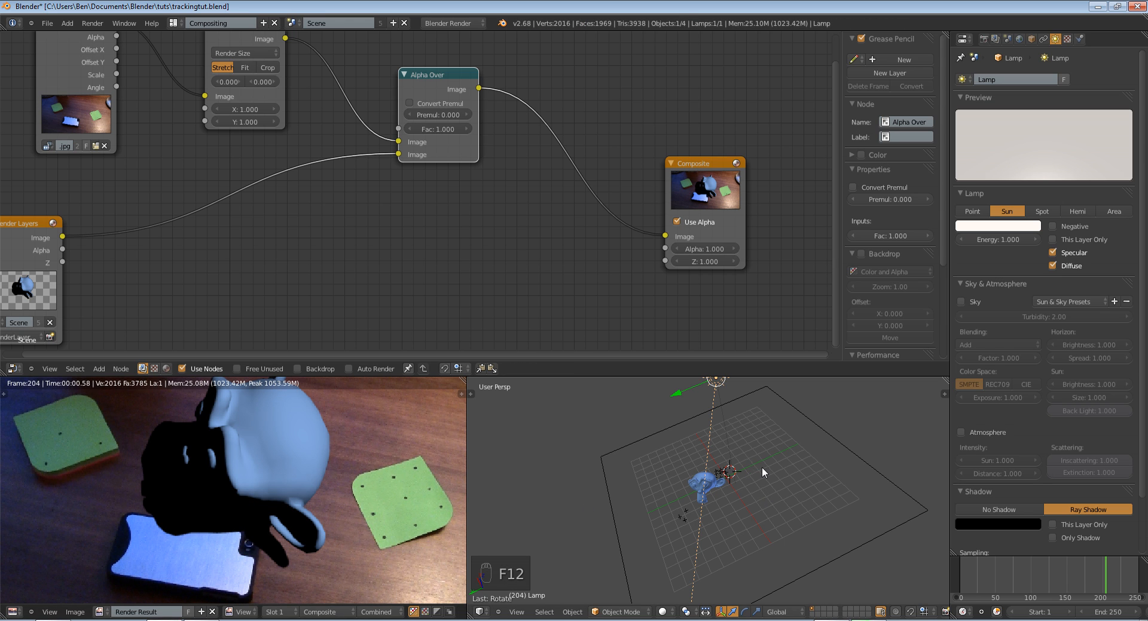
# Move the sun lamp to the side of the floor plane and rotate it freely to aim at the monkey head.
pyautogui.scroll(-3, 761, 466)
pyautogui.moveTo(762, 466); pyautogui.dragTo(709, 478, button='middle')
pyautogui.press('r')
pyautogui.press('r')
pyautogui.click(721, 496)
pyautogui.press('g')
pyautogui.click(670, 464)
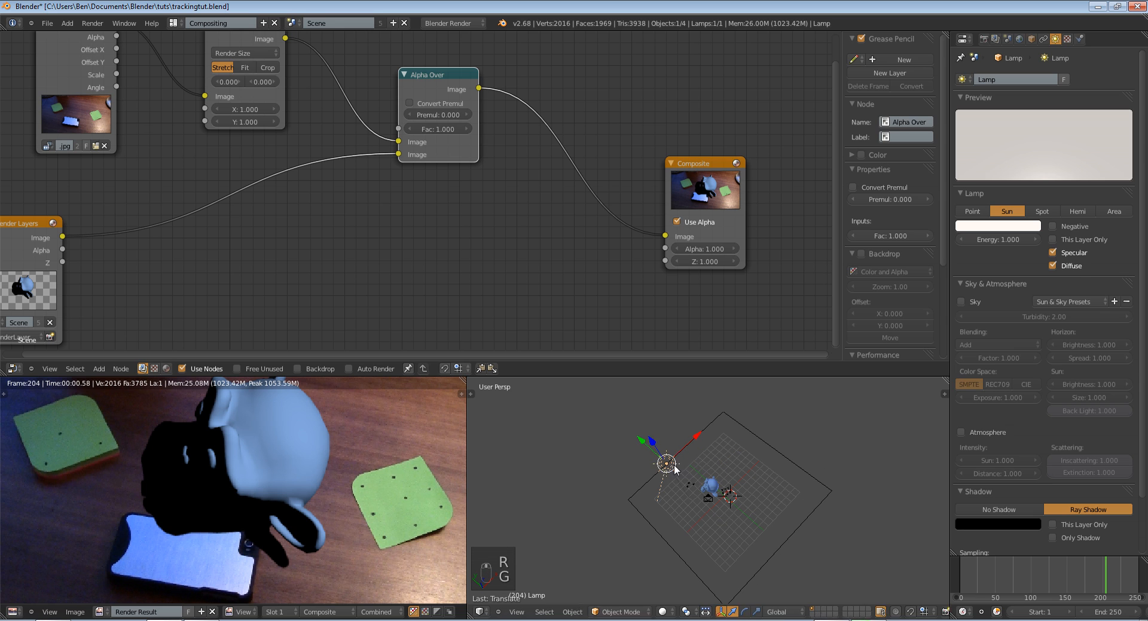
pyautogui.press('r')
pyautogui.press('r')
pyautogui.click(690, 486)
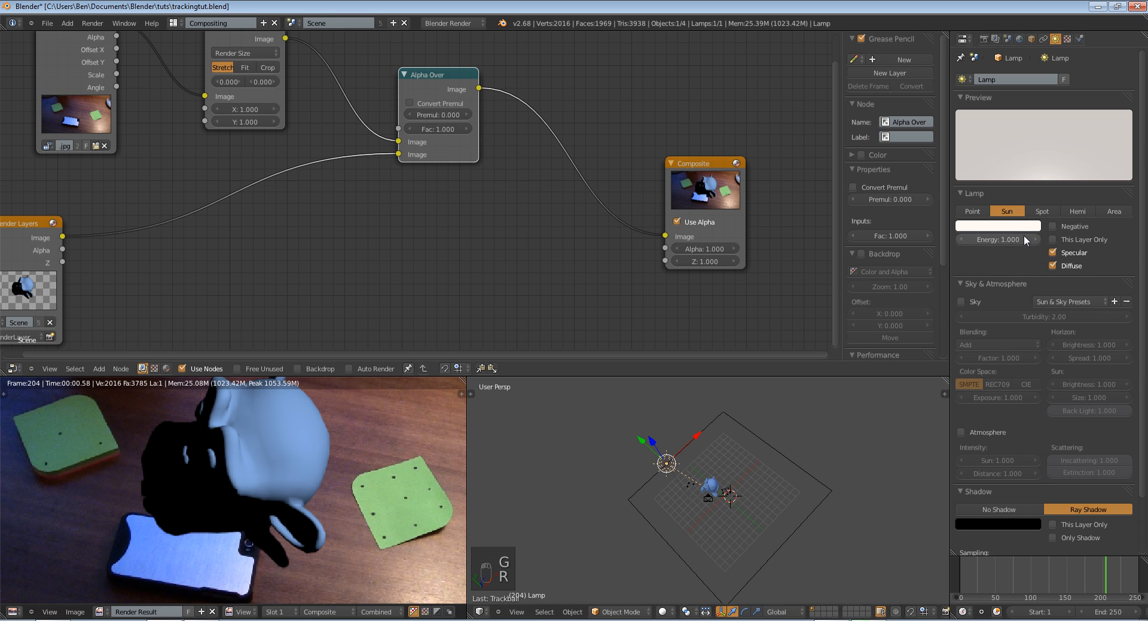
# Set the sun lamp's energy to 0.680 and render frame 204 to inspect the lighting.
pyautogui.moveTo(970, 237); pyautogui.dragTo(960, 240)
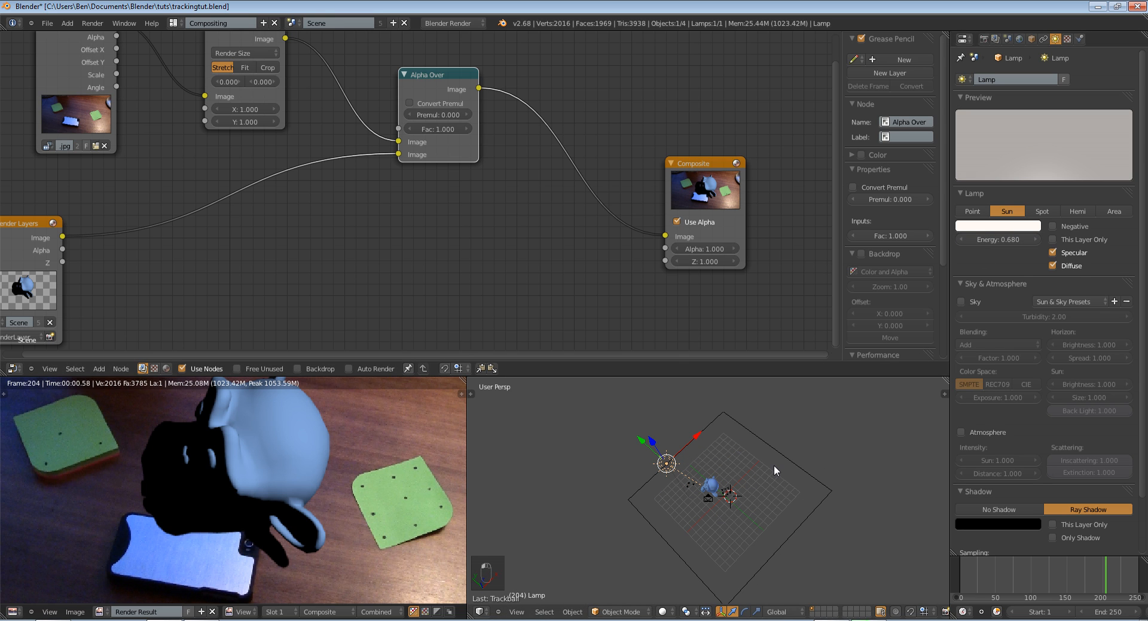
pyautogui.press('F12')
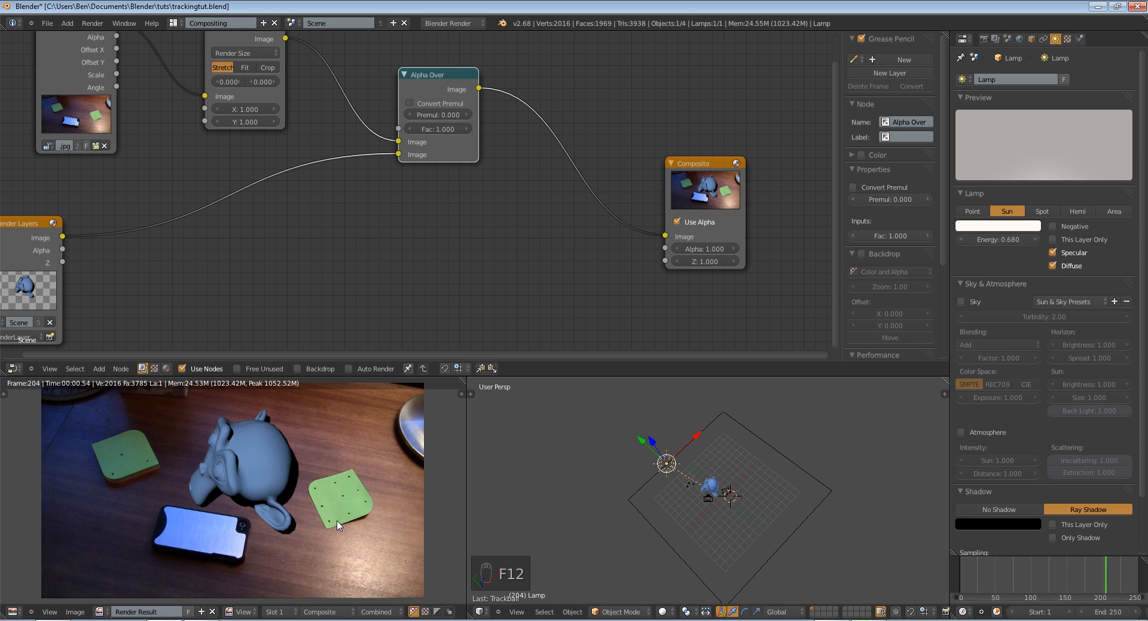
pyautogui.scroll(2, 338, 525)
# Set the sun's ray shadow to 5 samples and a soft size of 1.000, and render frame 204 to check it.
pyautogui.scroll(-3, 1021, 515)
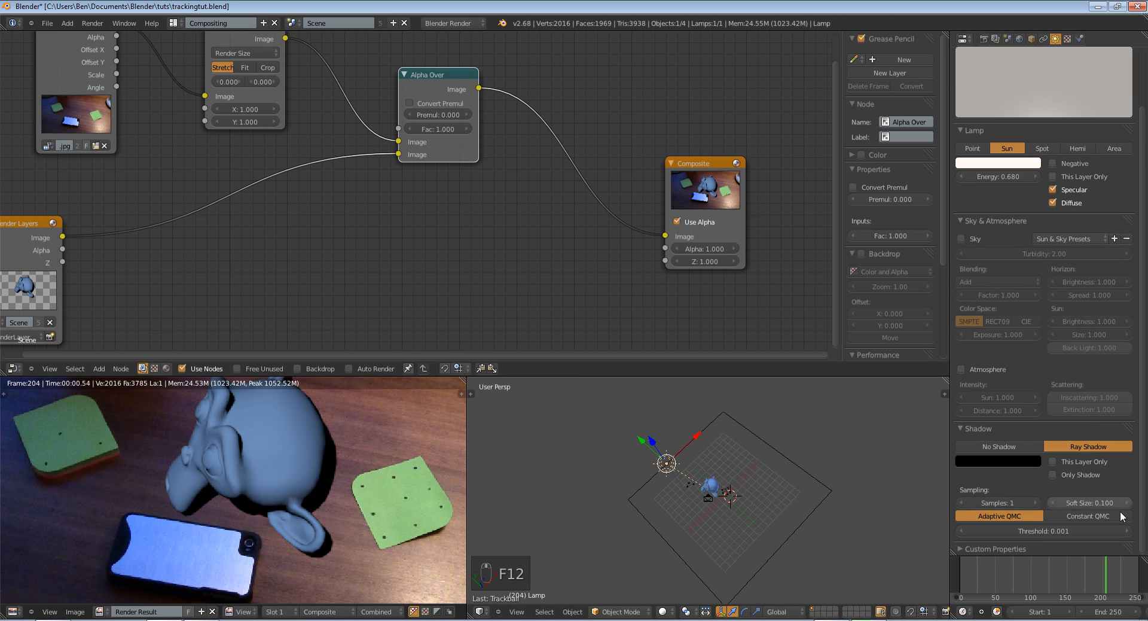
pyautogui.click(1033, 503)
pyautogui.click(1033, 503)
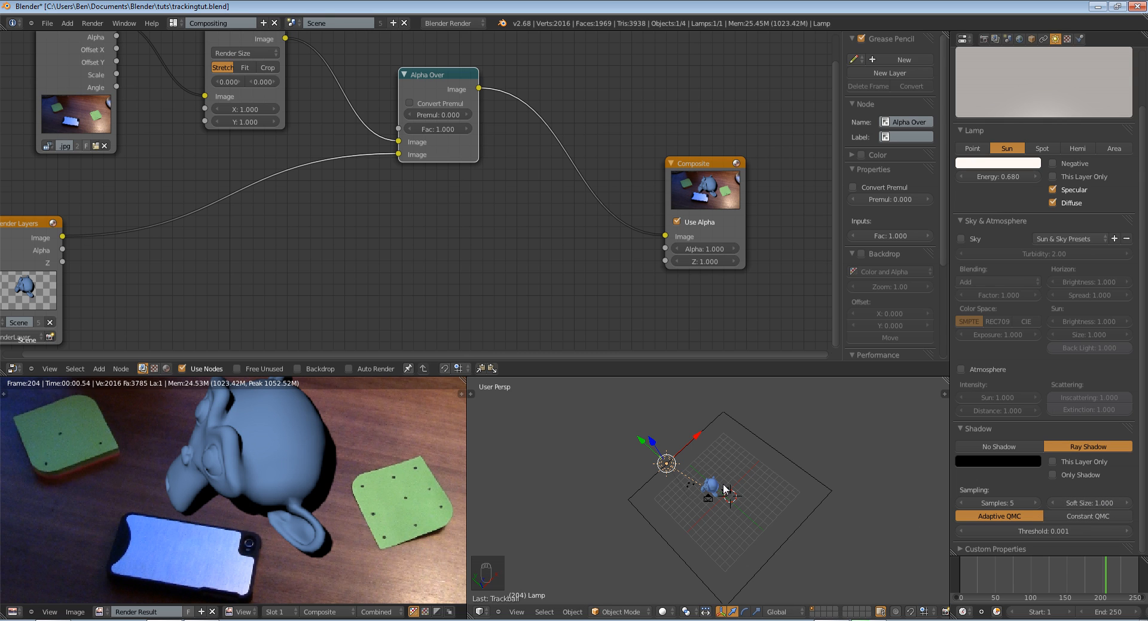
pyautogui.press('F12')
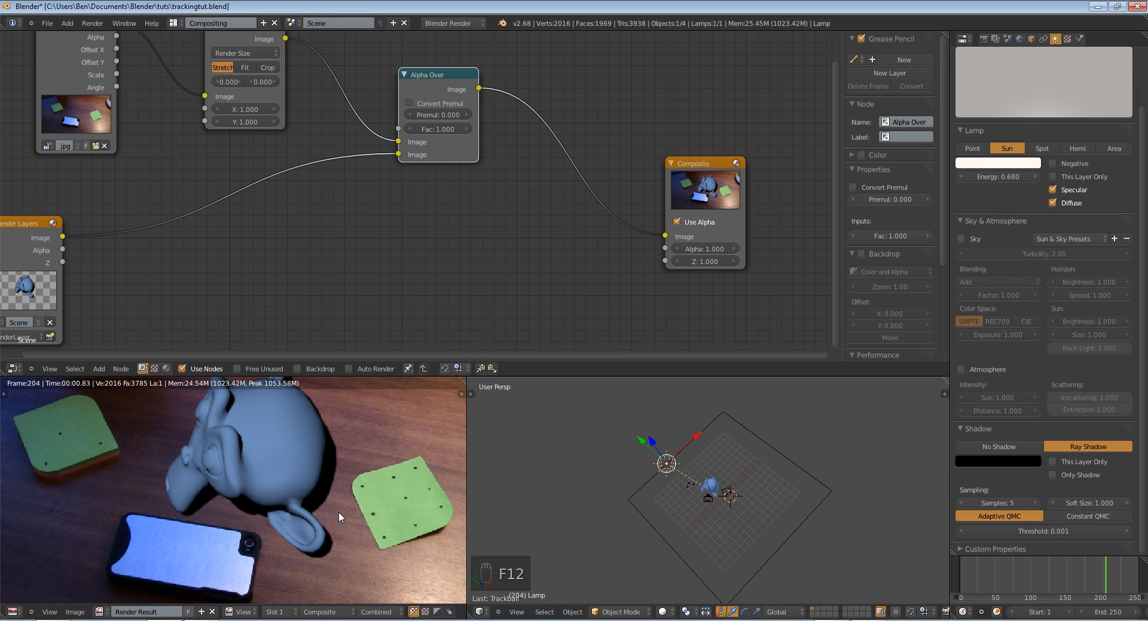
pyautogui.scroll(-3, 340, 493)
pyautogui.scroll(2, 344, 514)
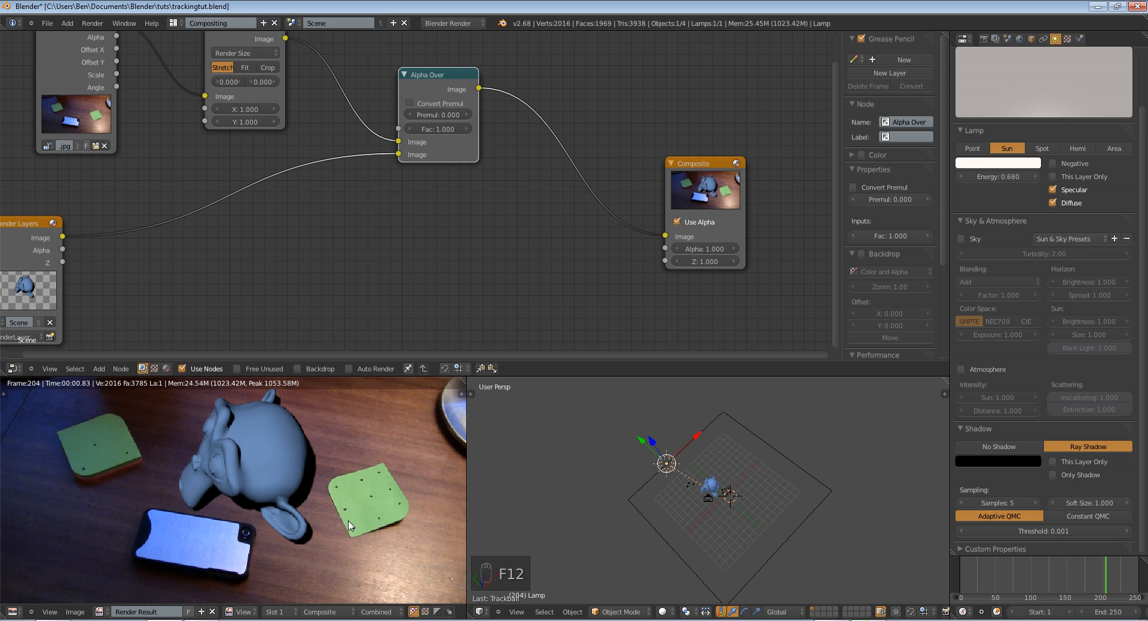
# Display the scene's render settings with the list of output file formats, and view the scene through the camera.
pyautogui.scroll(-2, 387, 489)
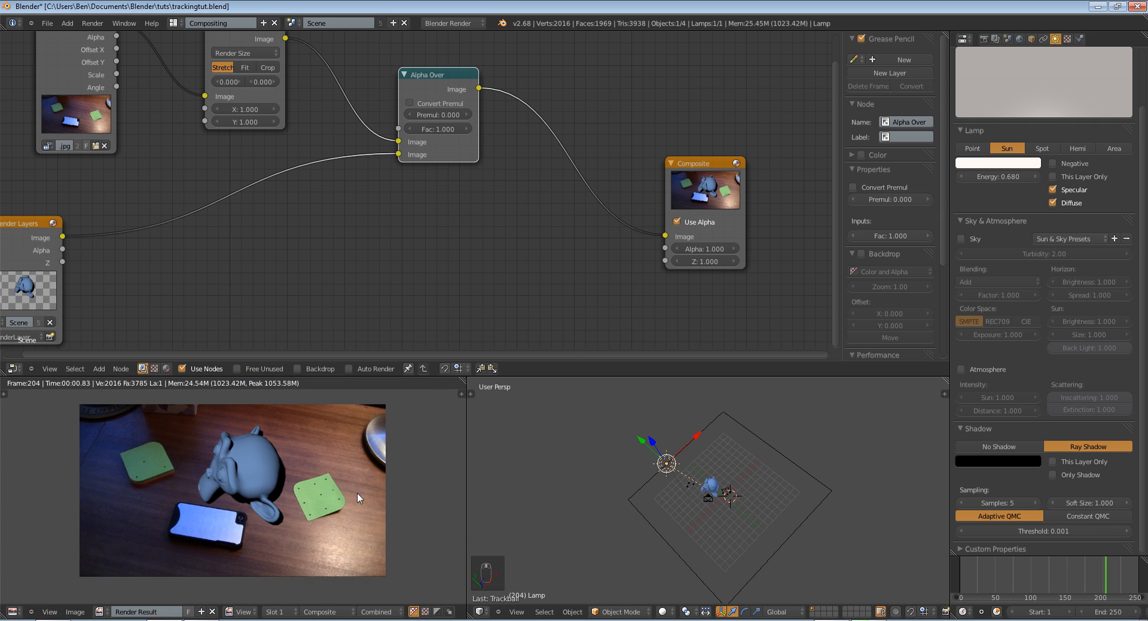
pyautogui.scroll(6, 591, 497)
pyautogui.moveTo(524, 530); pyautogui.dragTo(405, 481, button='middle')
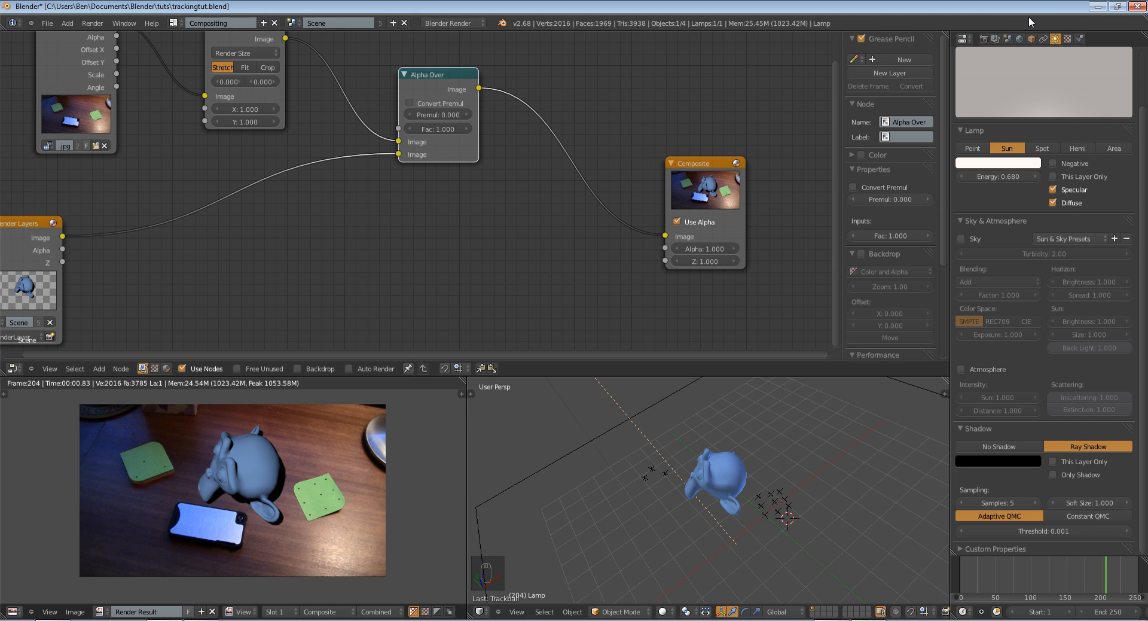
pyautogui.click(983, 39)
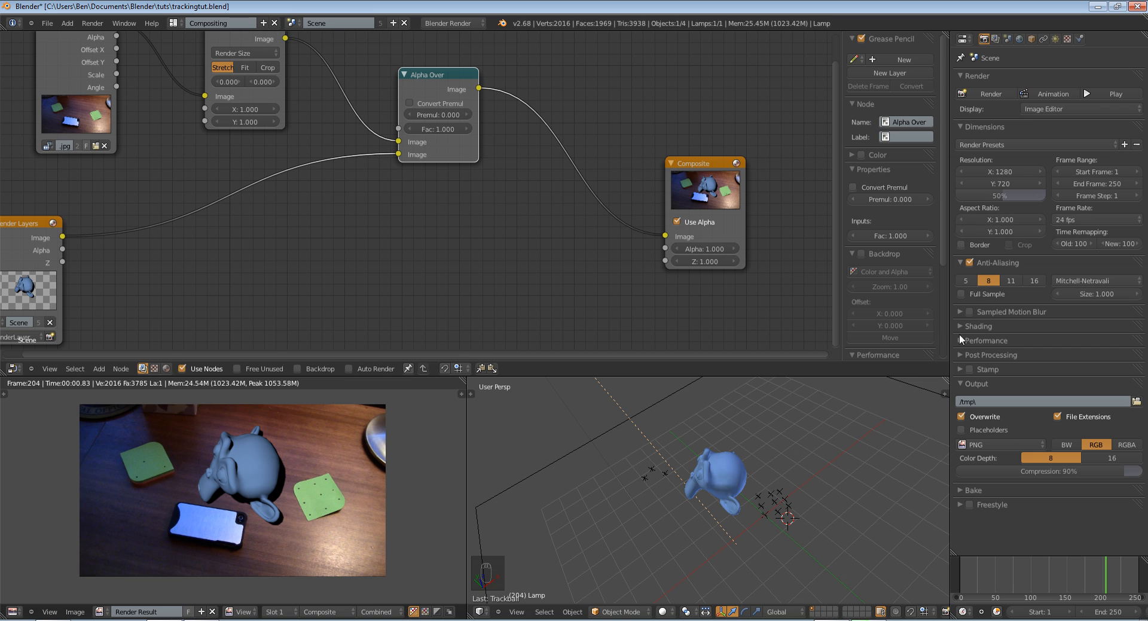
pyautogui.click(990, 444)
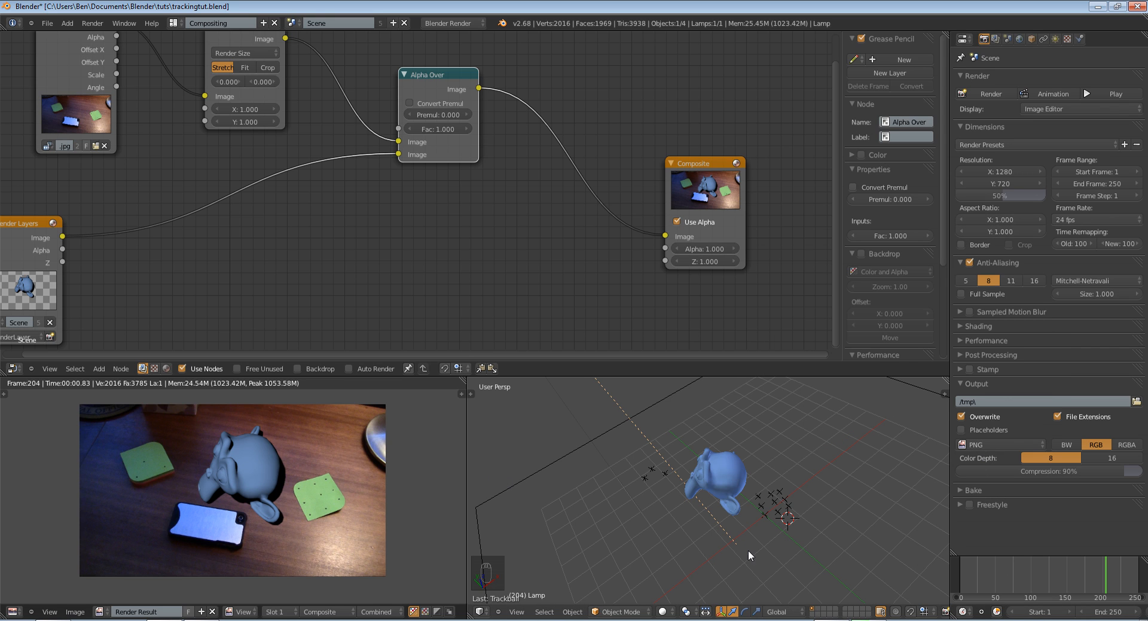
pyautogui.press('KP_0')
# Reposition the Movie Clip, Render Layers and Scale nodes to tidy the compositing node layout.
pyautogui.scroll(-2, 313, 88)
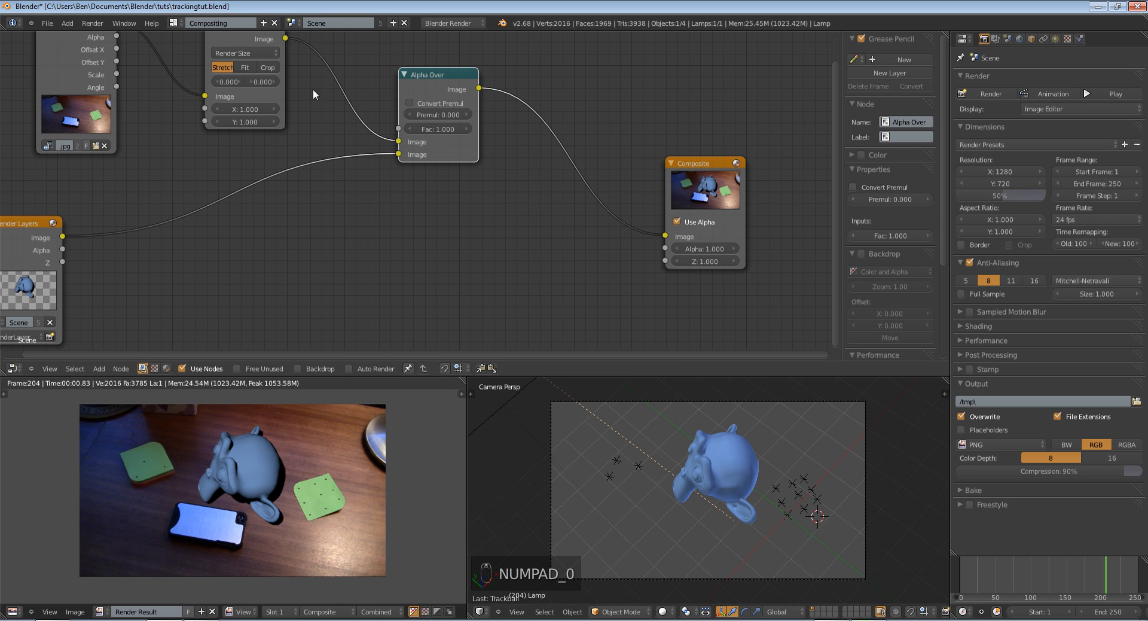
pyautogui.moveTo(138, 62); pyautogui.dragTo(69, 47)
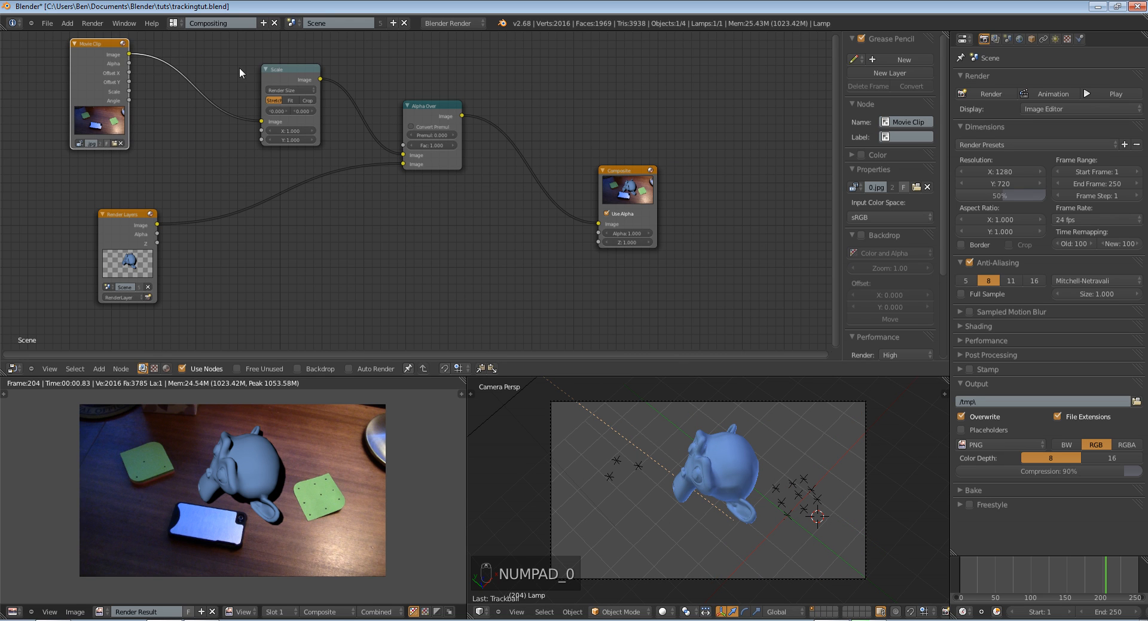
pyautogui.moveTo(120, 246); pyautogui.dragTo(98, 223)
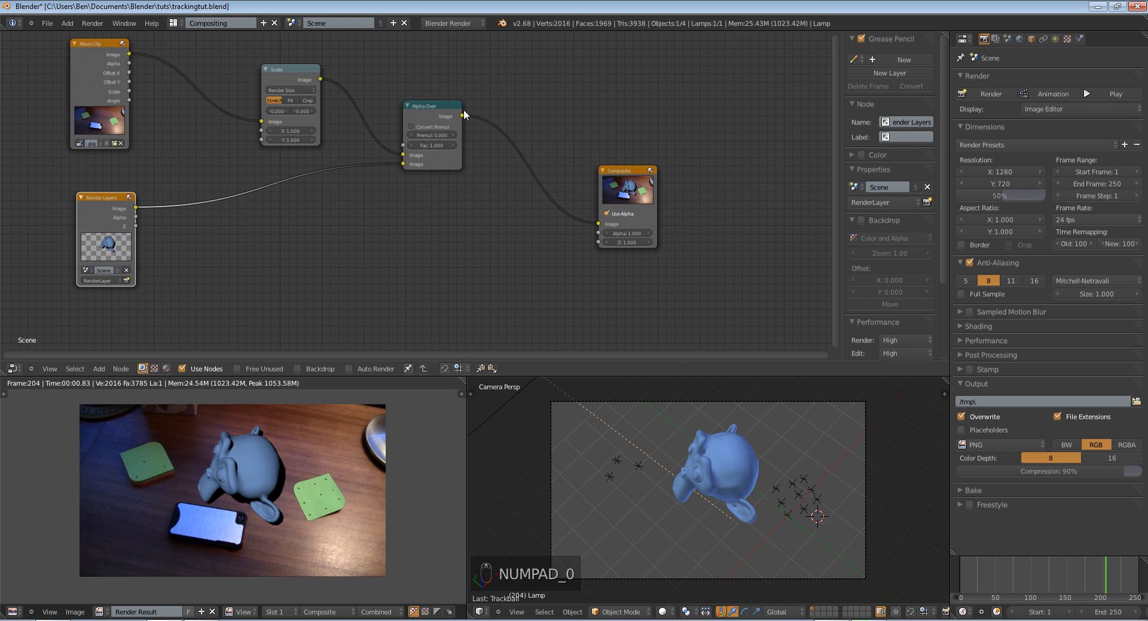
pyautogui.click(279, 68)
pyautogui.moveTo(279, 63); pyautogui.dragTo(272, 58)
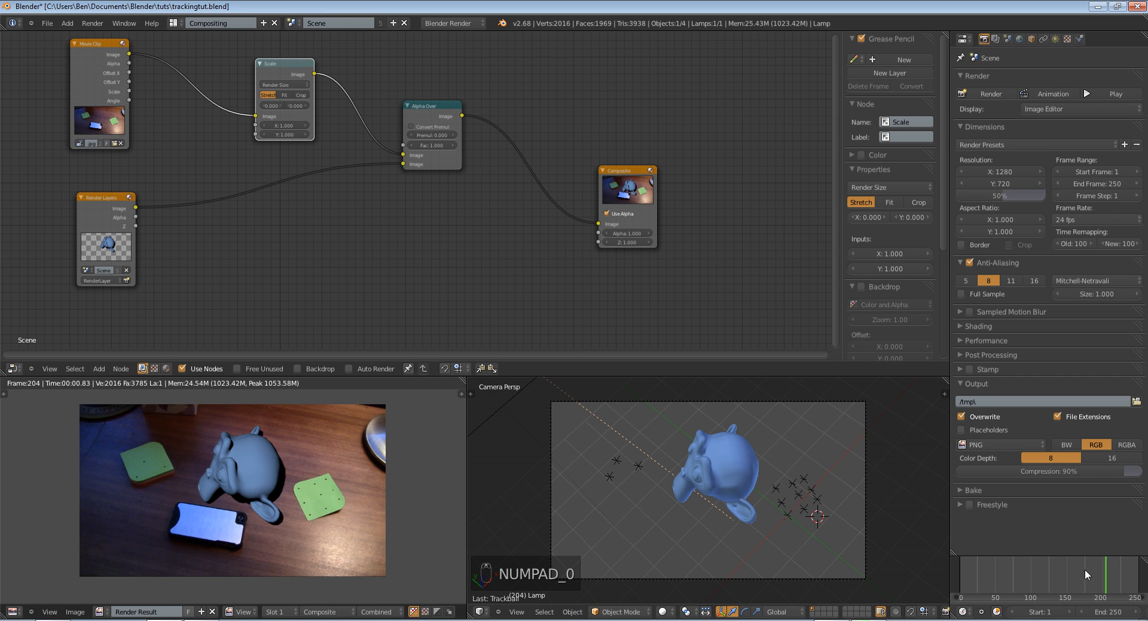
# Look through the output file formats and check the monkey head at frame 35 in wireframe and solid shading.
pyautogui.click(1010, 447)
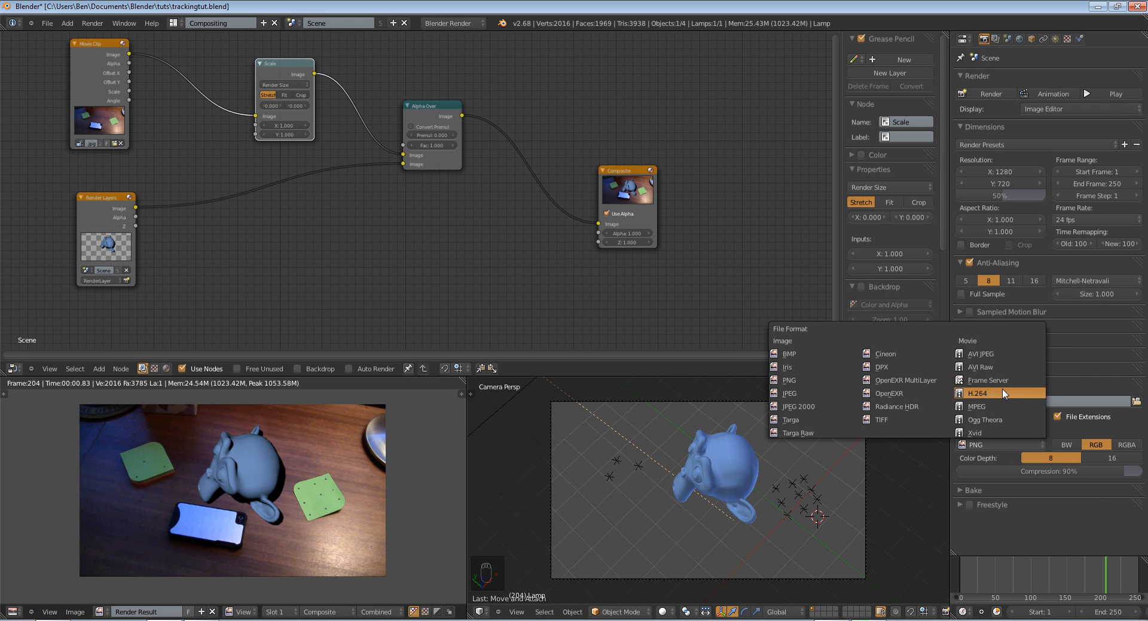
pyautogui.moveTo(1014, 583); pyautogui.dragTo(984, 584)
pyautogui.press('z')
pyautogui.press('z')
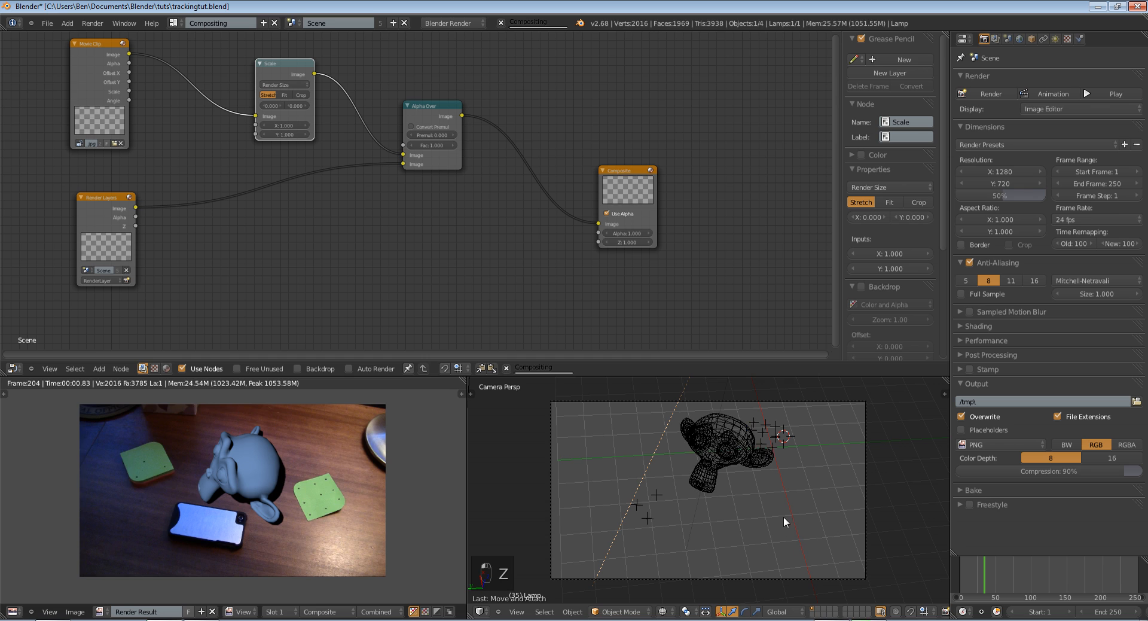
# Switch to the Default screen layout and play back the animation through the camera to check the monkey head's tracking.
pyautogui.click(173, 24)
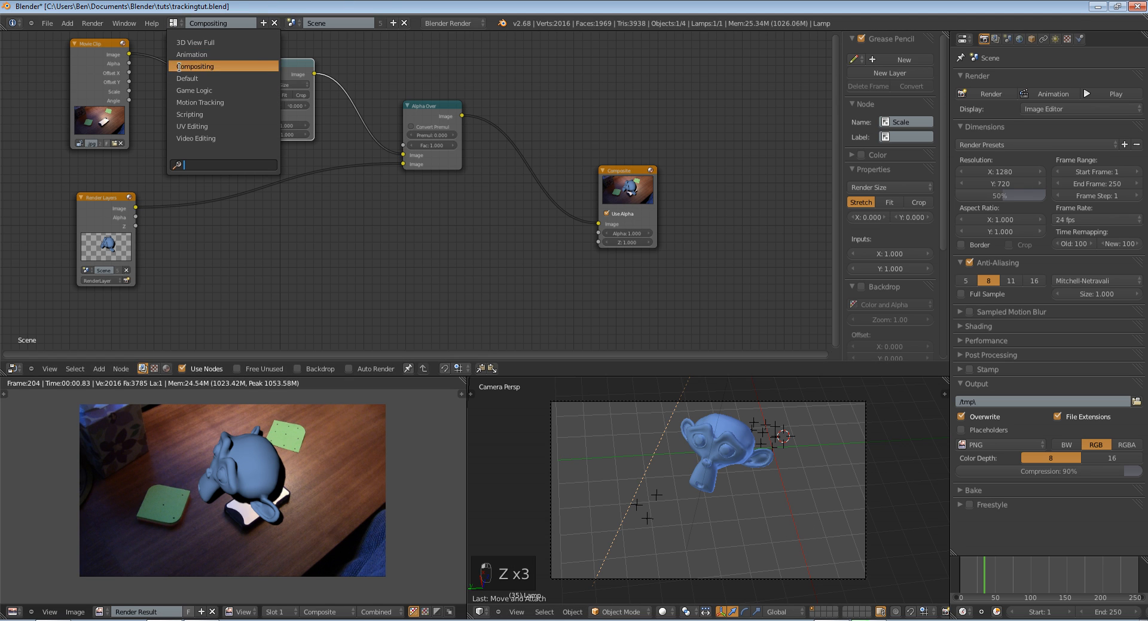
pyautogui.click(173, 24)
pyautogui.click(187, 78)
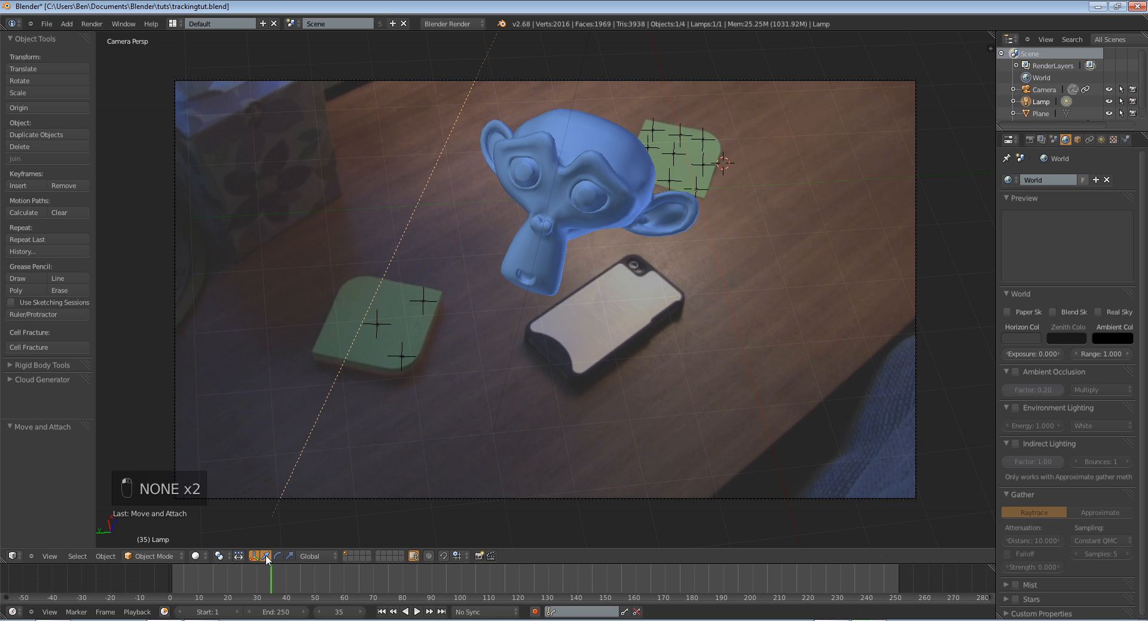
pyautogui.moveTo(265, 583)
pyautogui.mouseDown()
pyautogui.moveTo(188, 580)
pyautogui.moveTo(883, 583)
pyautogui.moveTo(383, 583)
pyautogui.moveTo(819, 617)
pyautogui.moveTo(711, 620)
pyautogui.moveTo(637, 583)
pyautogui.moveTo(267, 583)
pyautogui.mouseUp()
pyautogui.hotkey('alt', 'a')
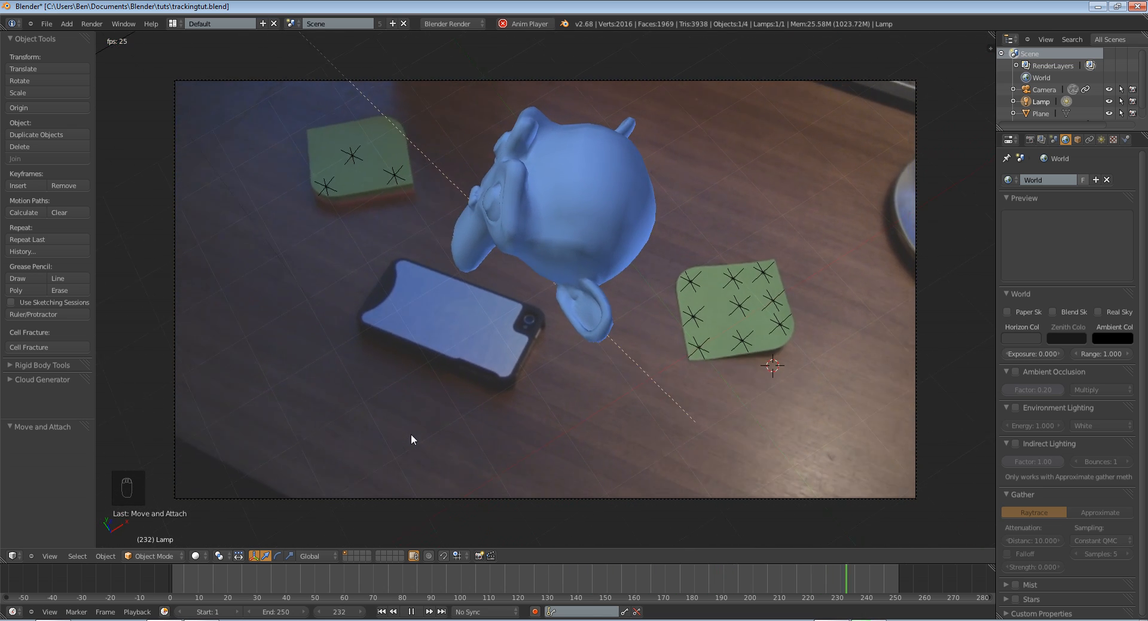
pyautogui.press('Escape')
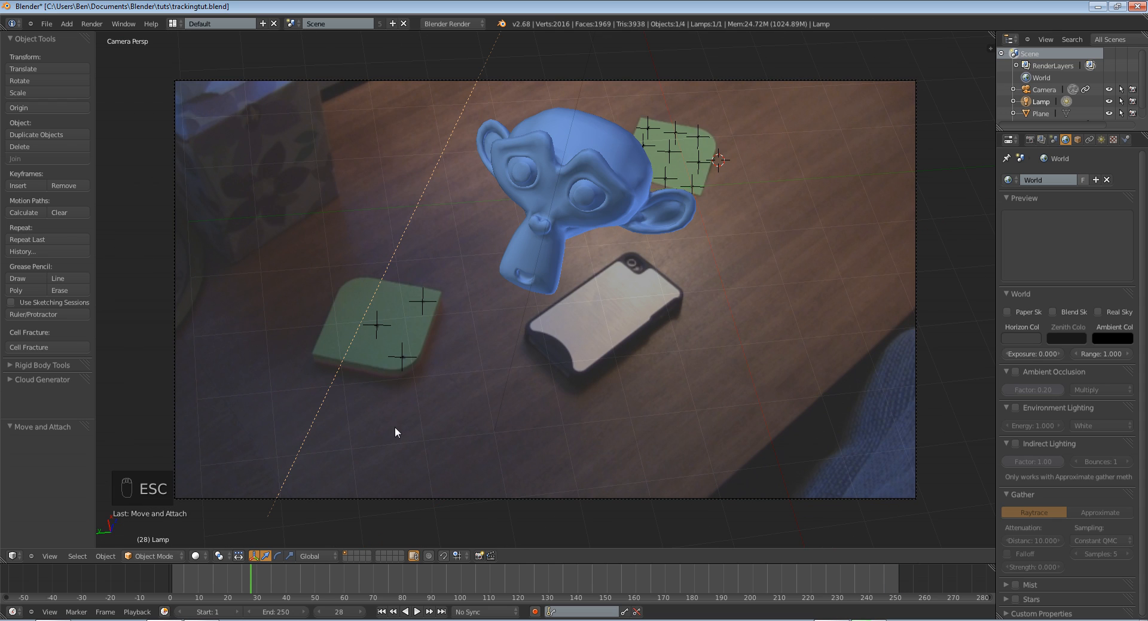